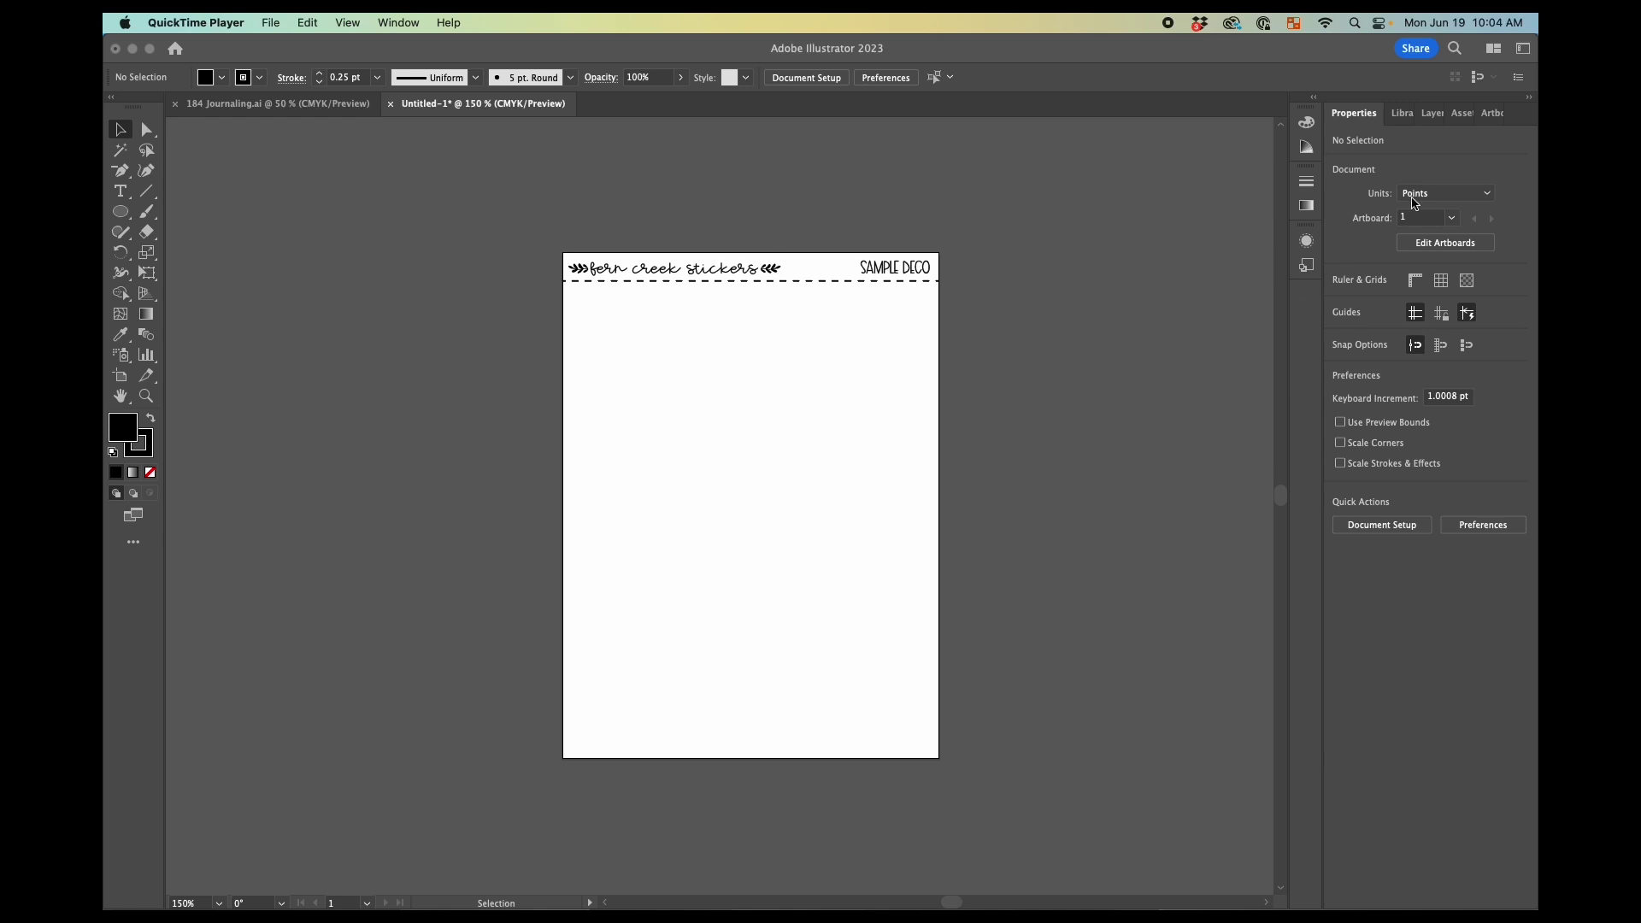
Bring Illustrator forward, show the Cut and Print layers, and make Print the active layer
left_click(1440, 120)
left_click(1439, 119)
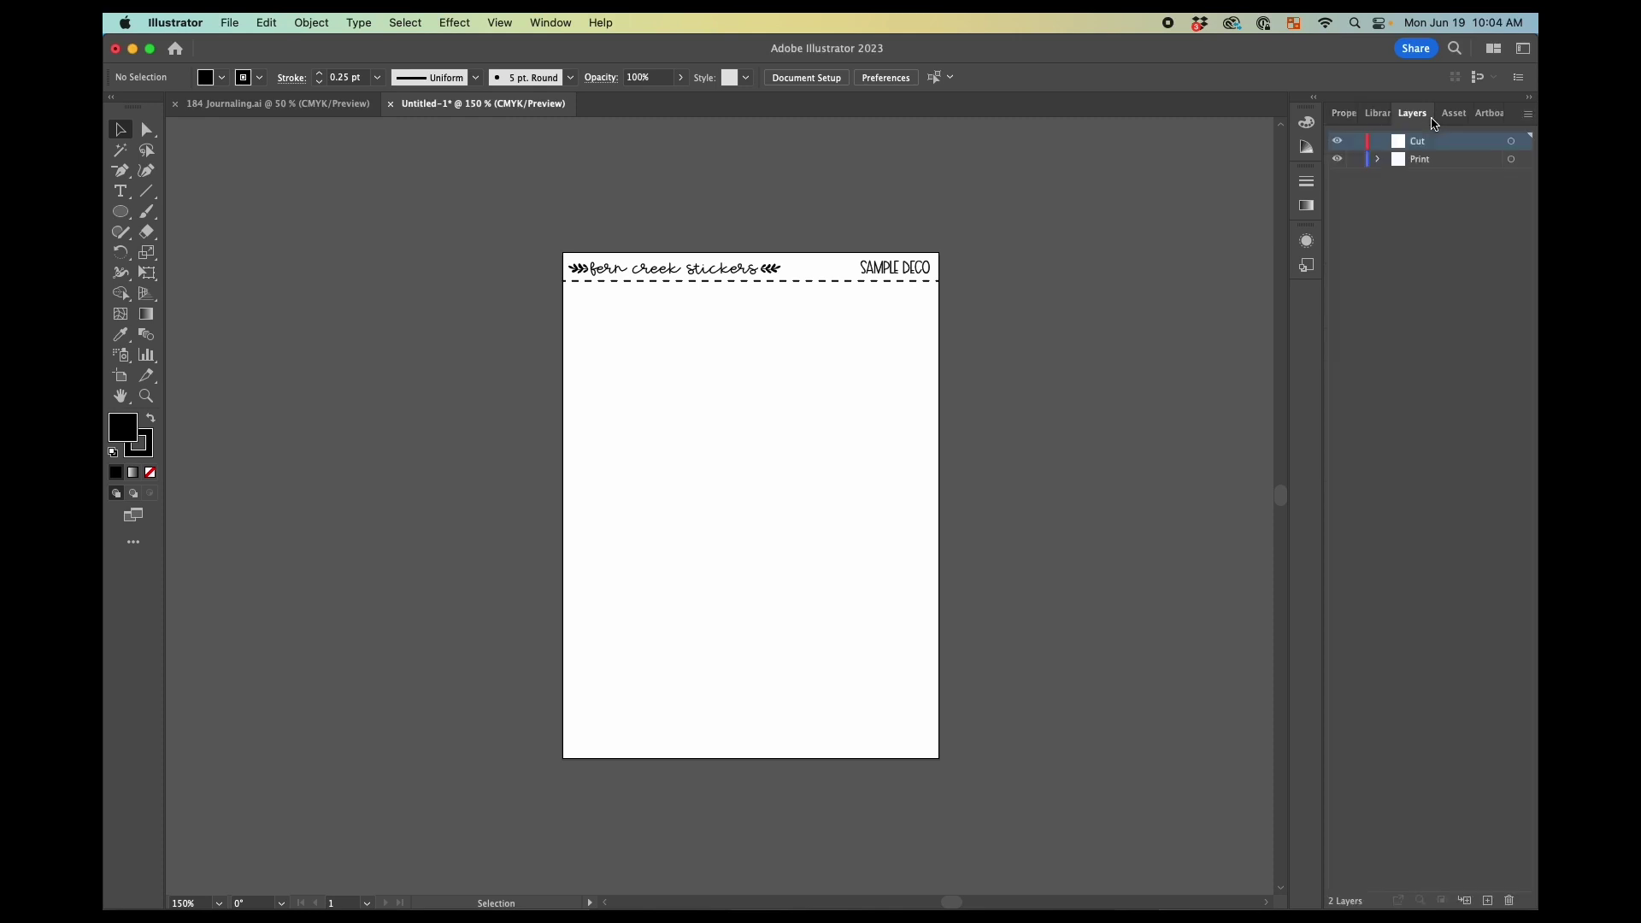
left_click(1424, 167)
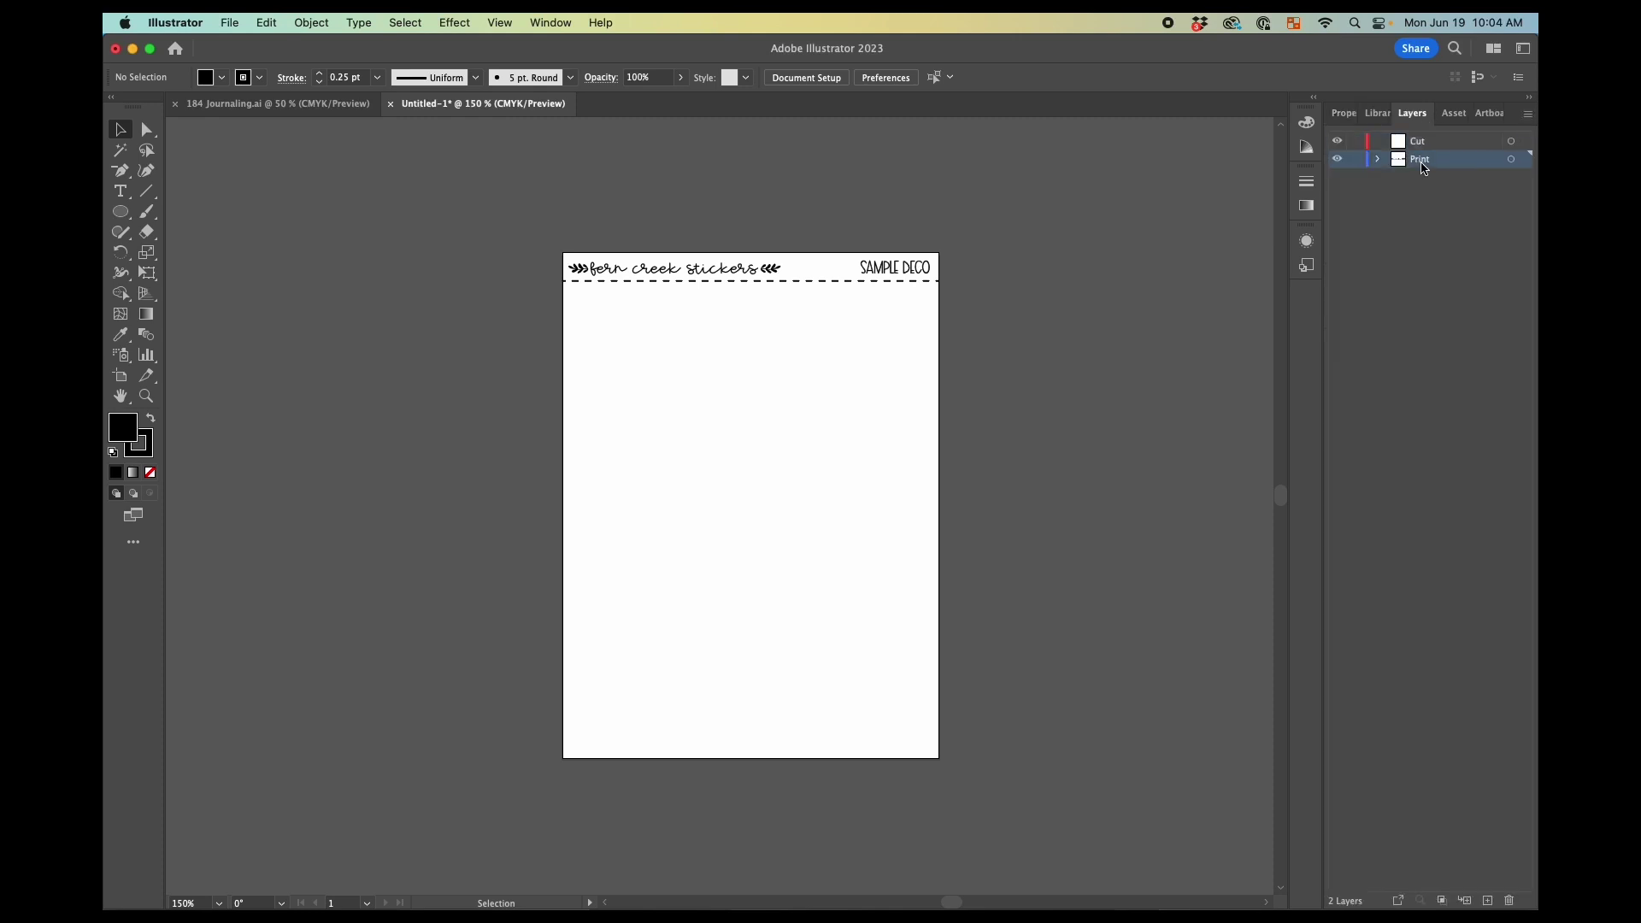
left_click(1338, 159)
left_click(1338, 159)
left_click(240, 21)
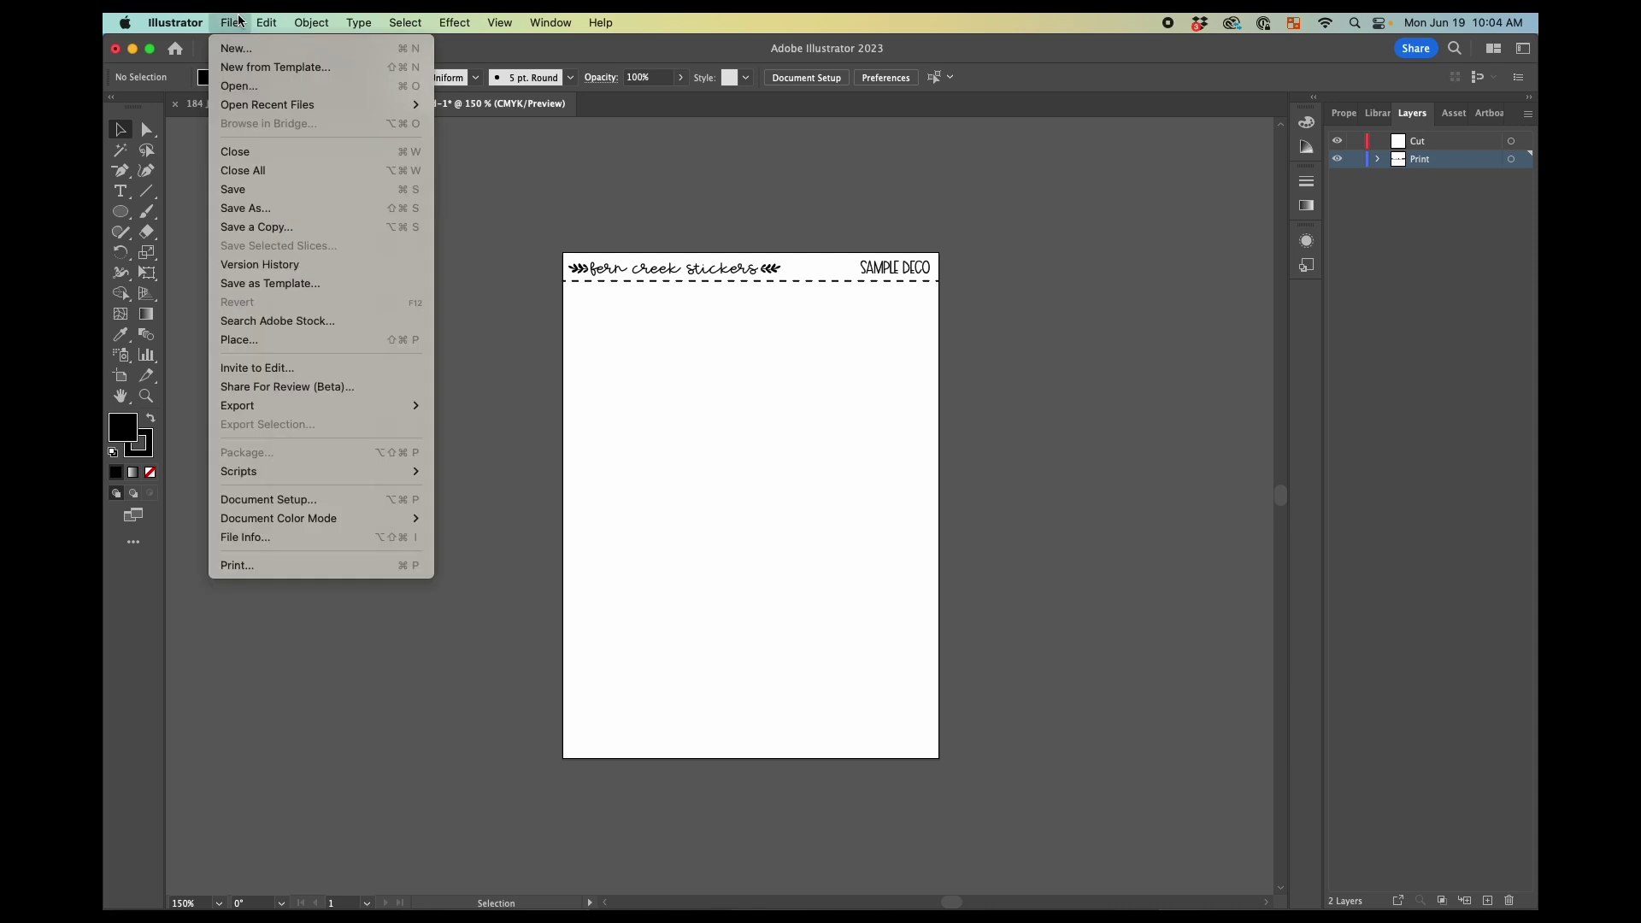
In the Place dialog, browse Dropbox to zResources/Artwork/March Mystery/design_elements/dino/png
left_click(293, 342)
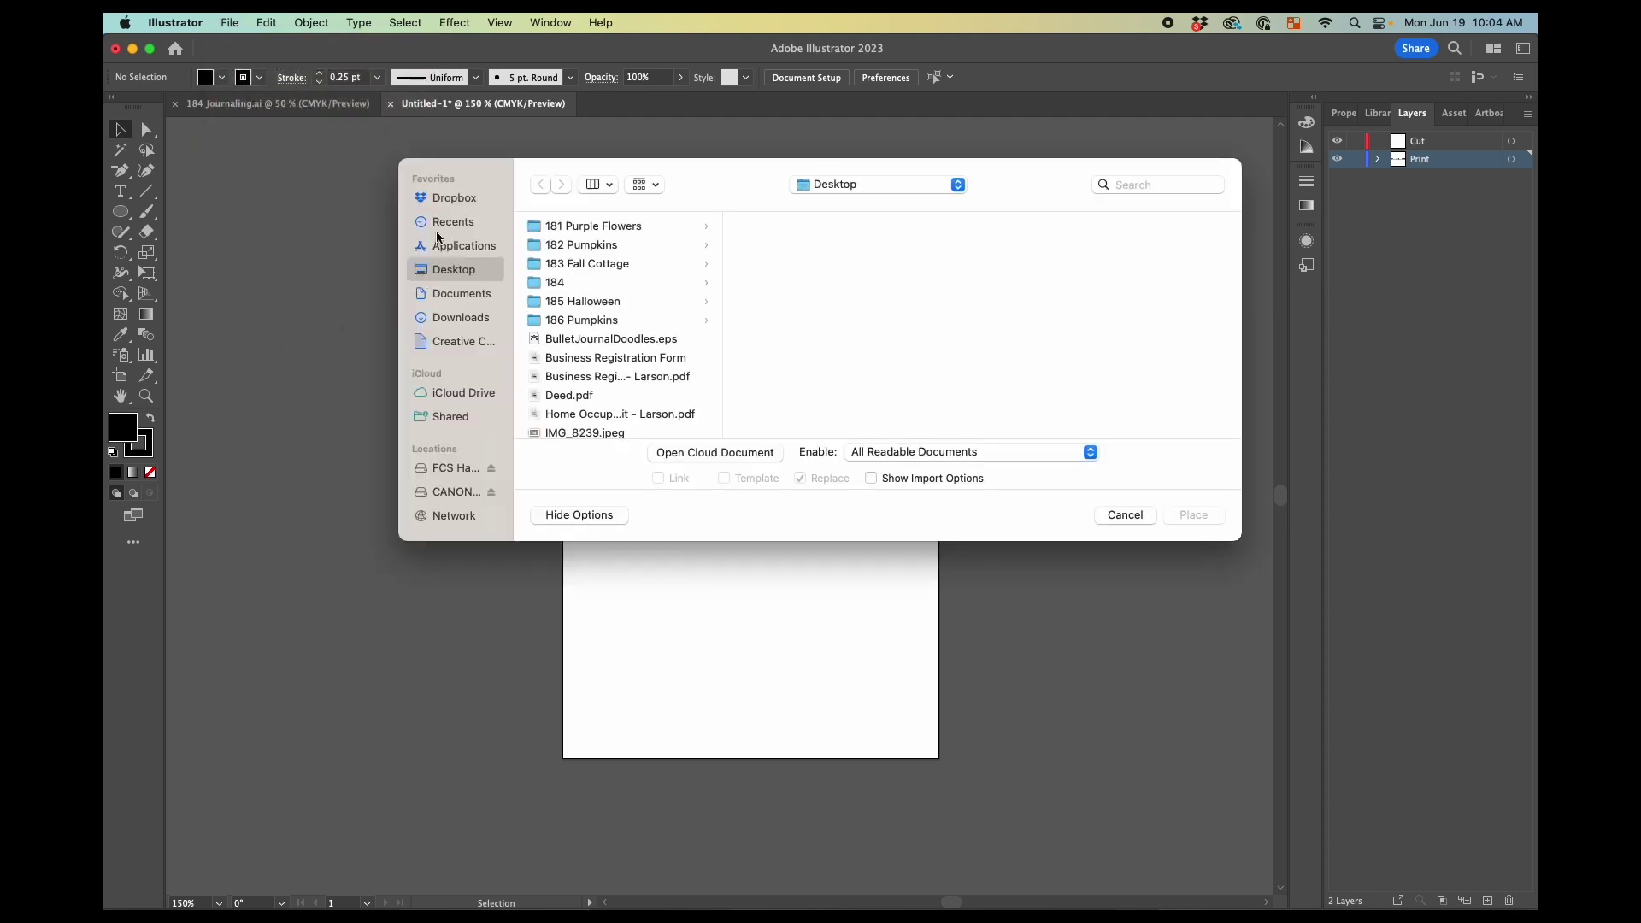
left_click(448, 197)
scroll(617, 329, "down", 3)
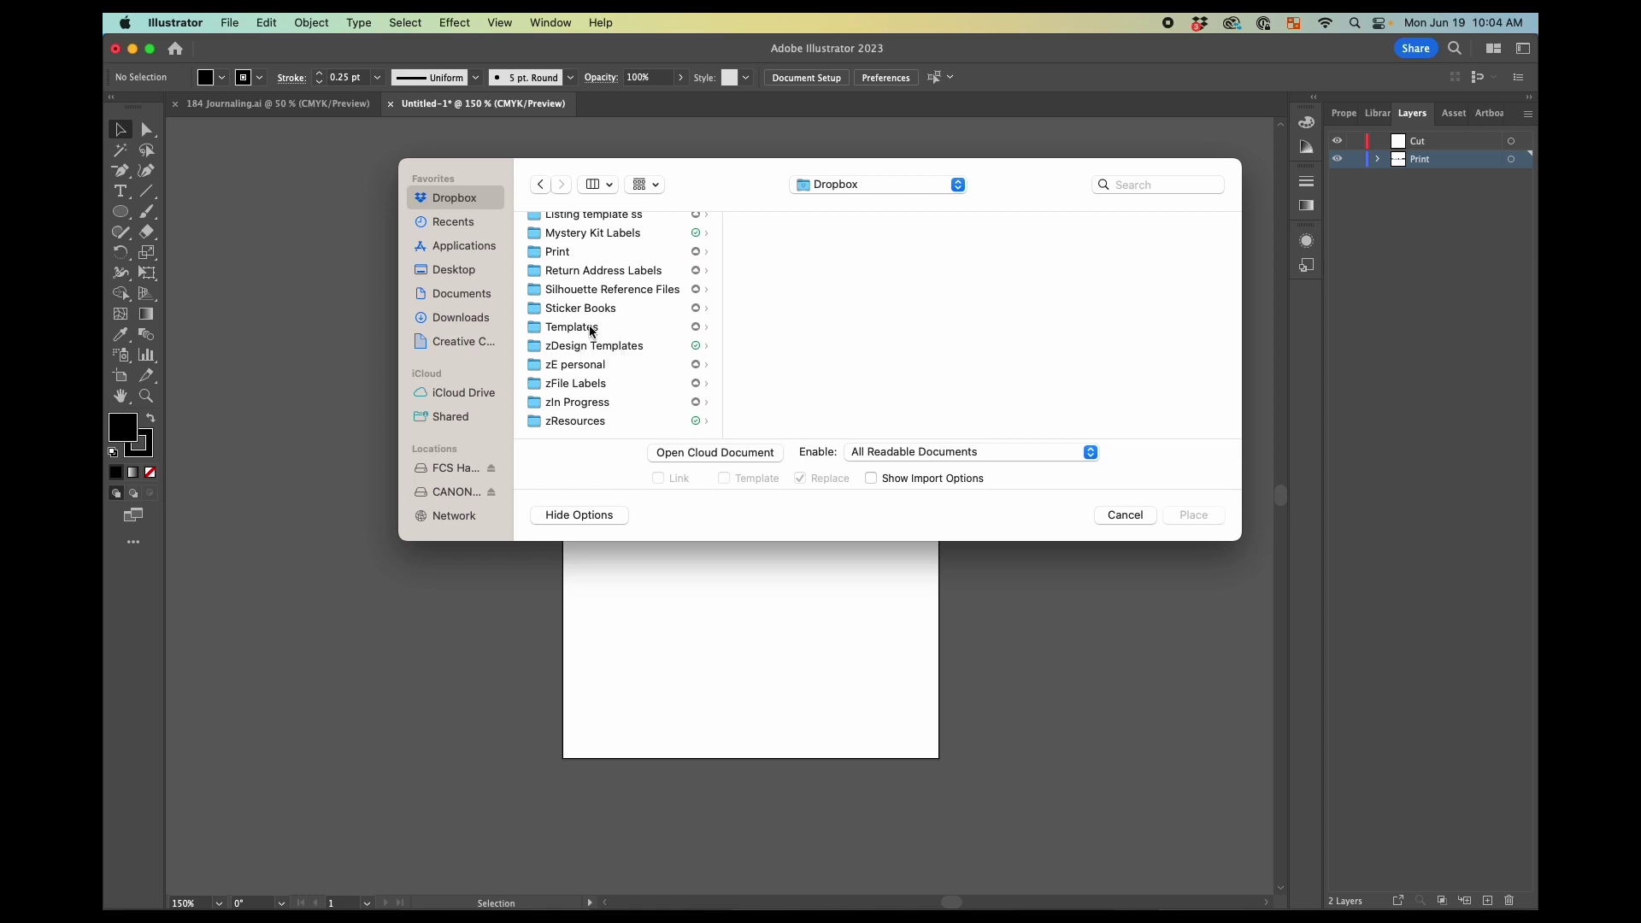
scroll(587, 316, "up", 3)
scroll(587, 305, "down", 3)
left_click(590, 420)
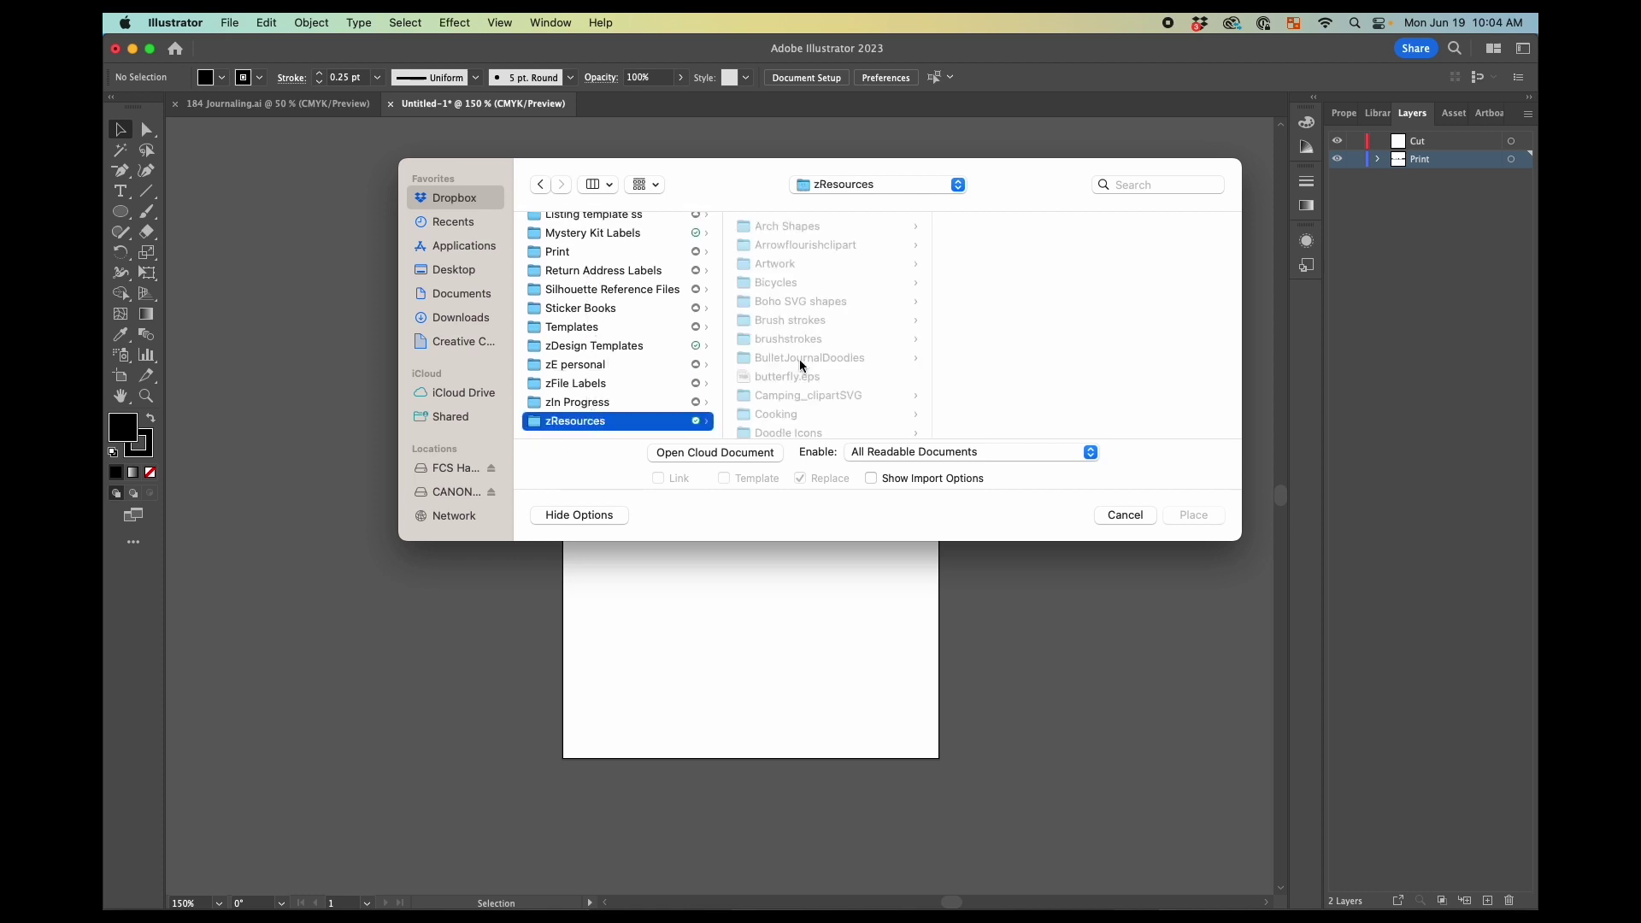
left_click(827, 263)
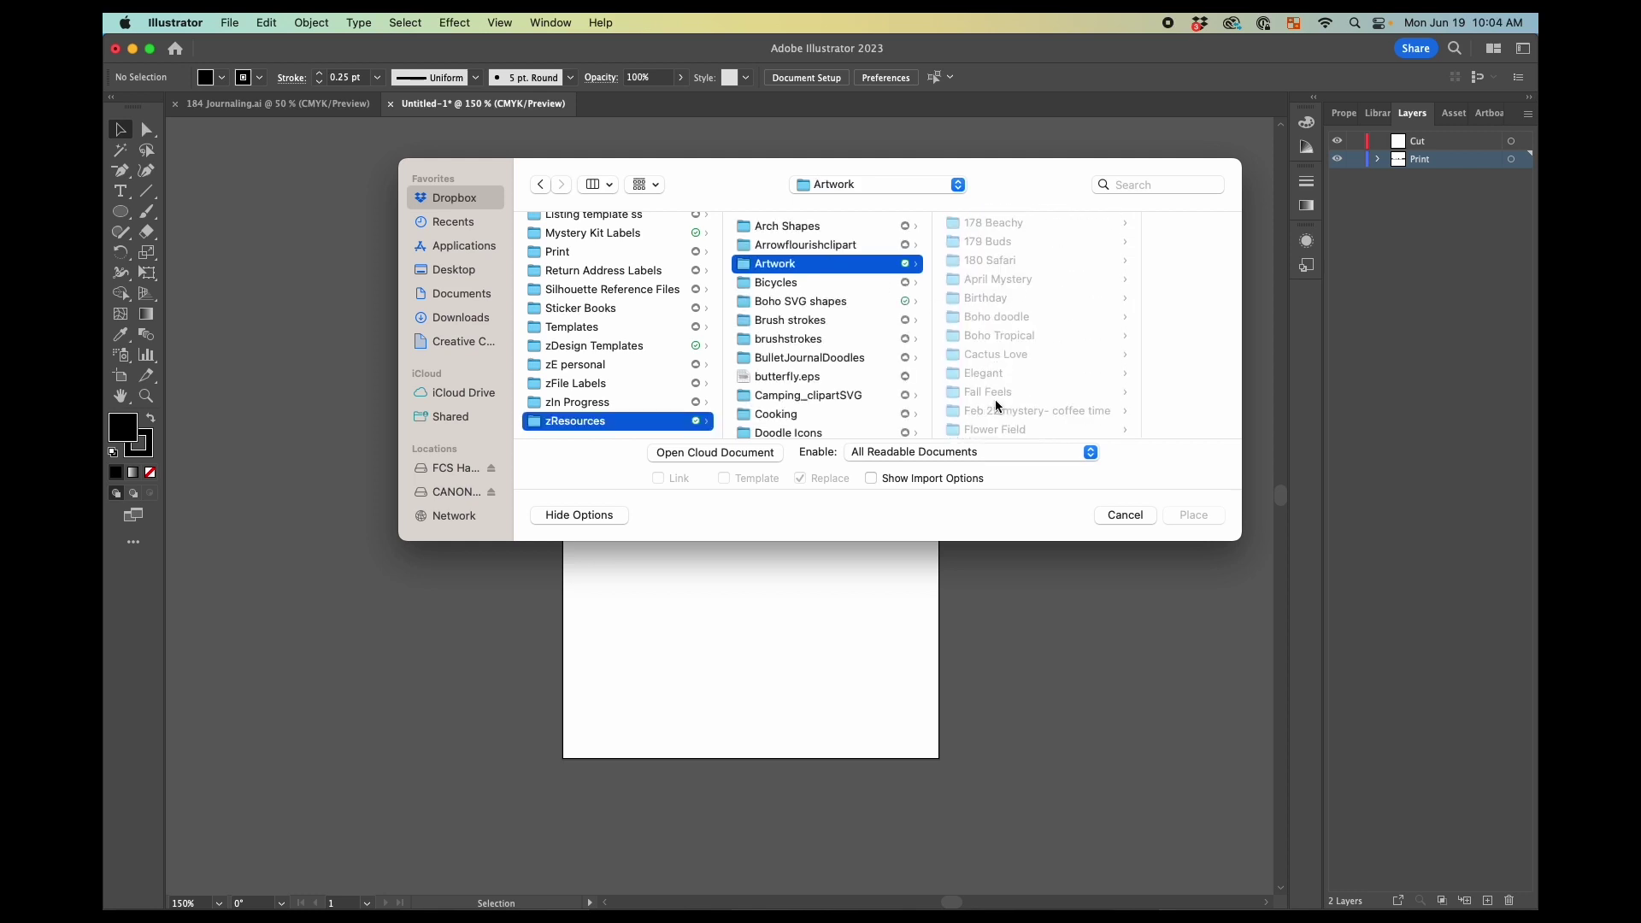
scroll(994, 398, "down", 5)
left_click(1003, 365)
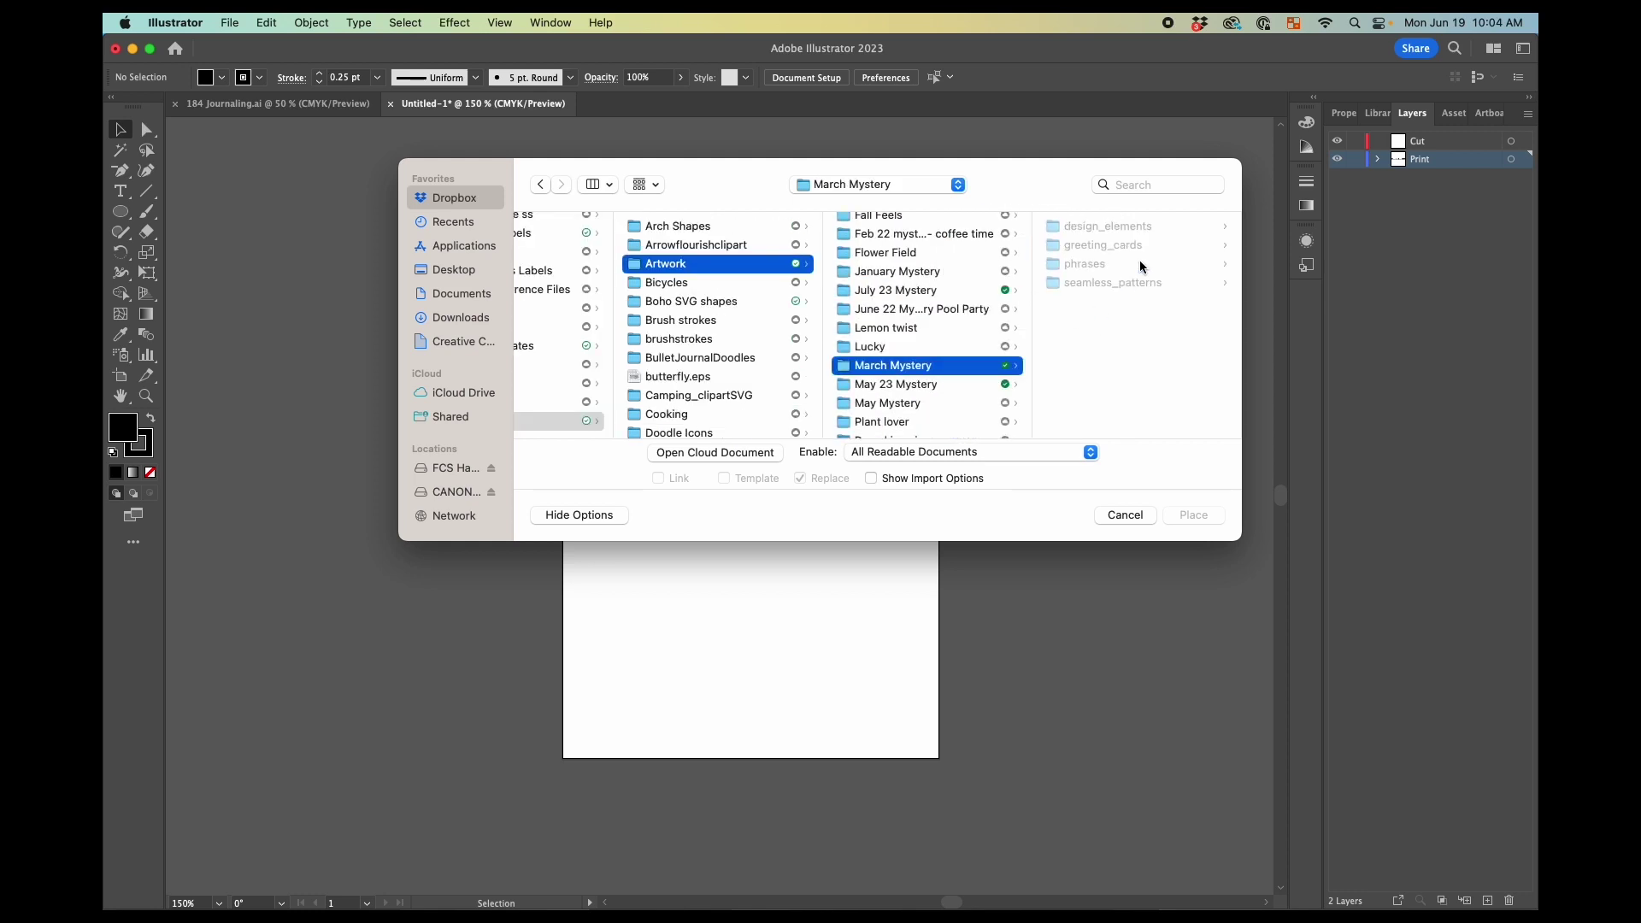
left_click(1137, 227)
left_click(1105, 226)
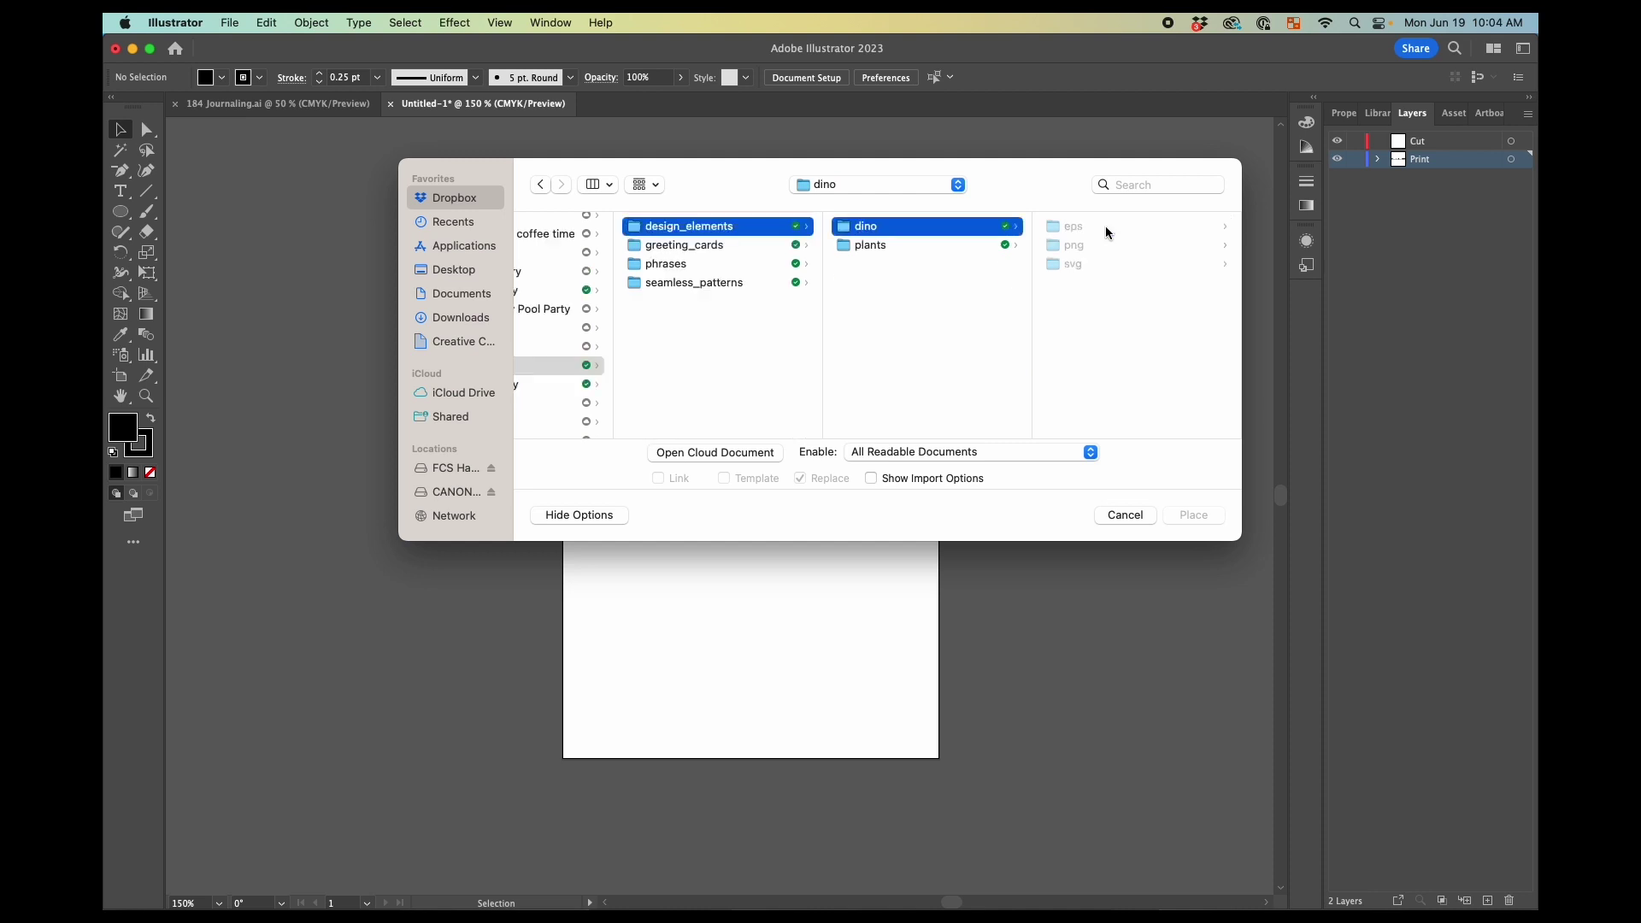
left_click(1092, 246)
Select dino-01 through dino-08 and drop the first image onto the page
left_click(1084, 229)
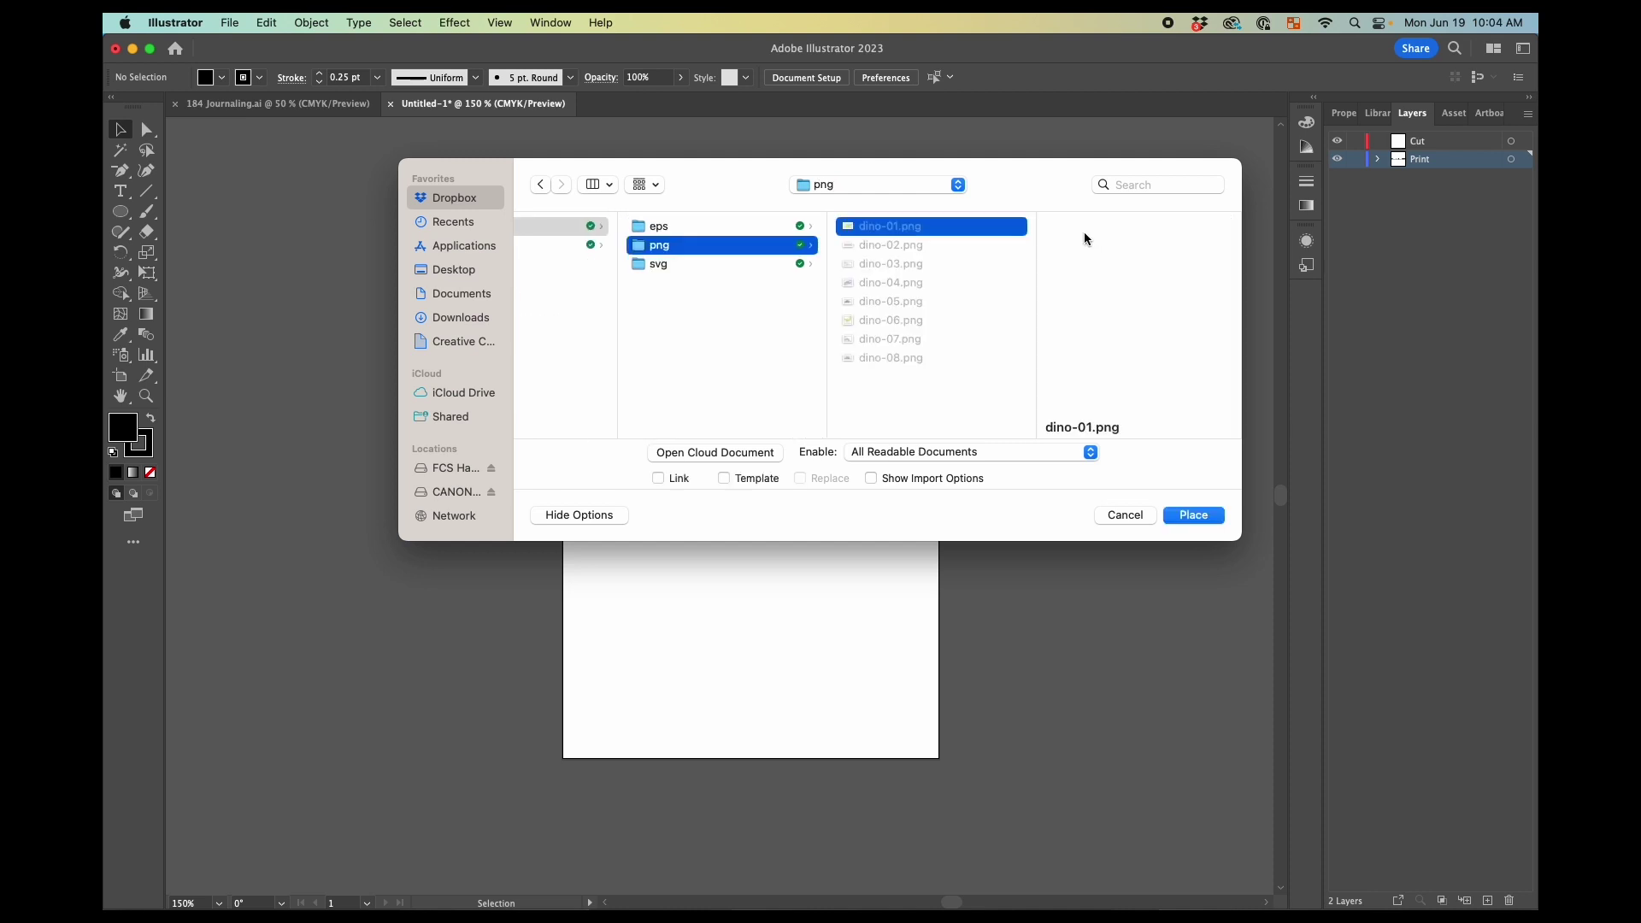
left_click(893, 359, "shift")
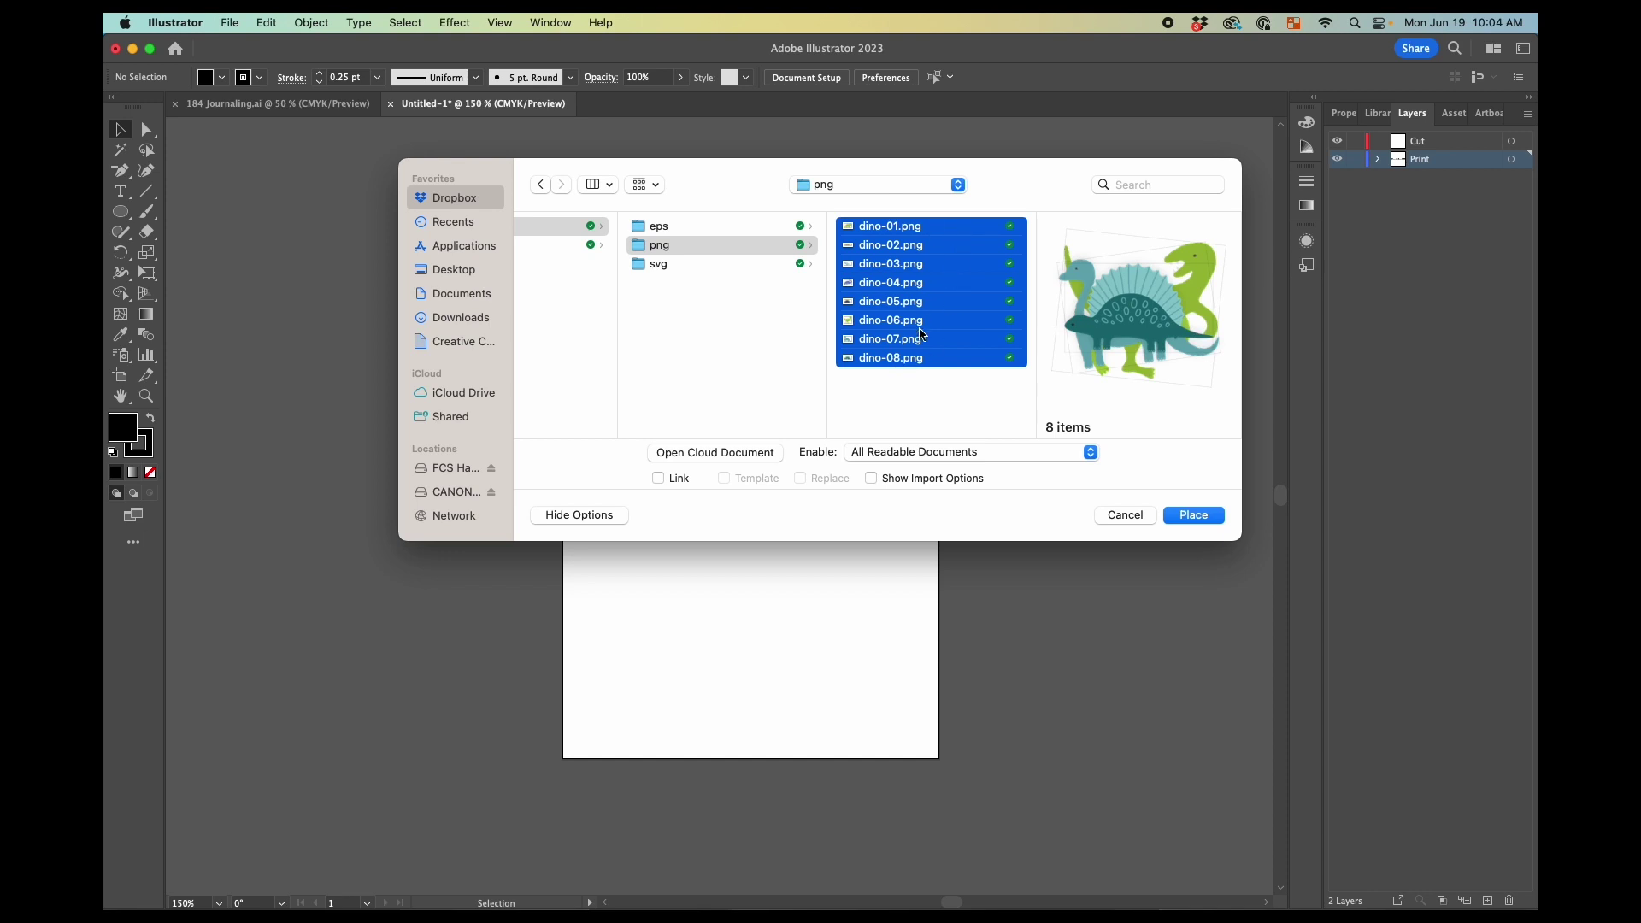
left_click(1193, 516)
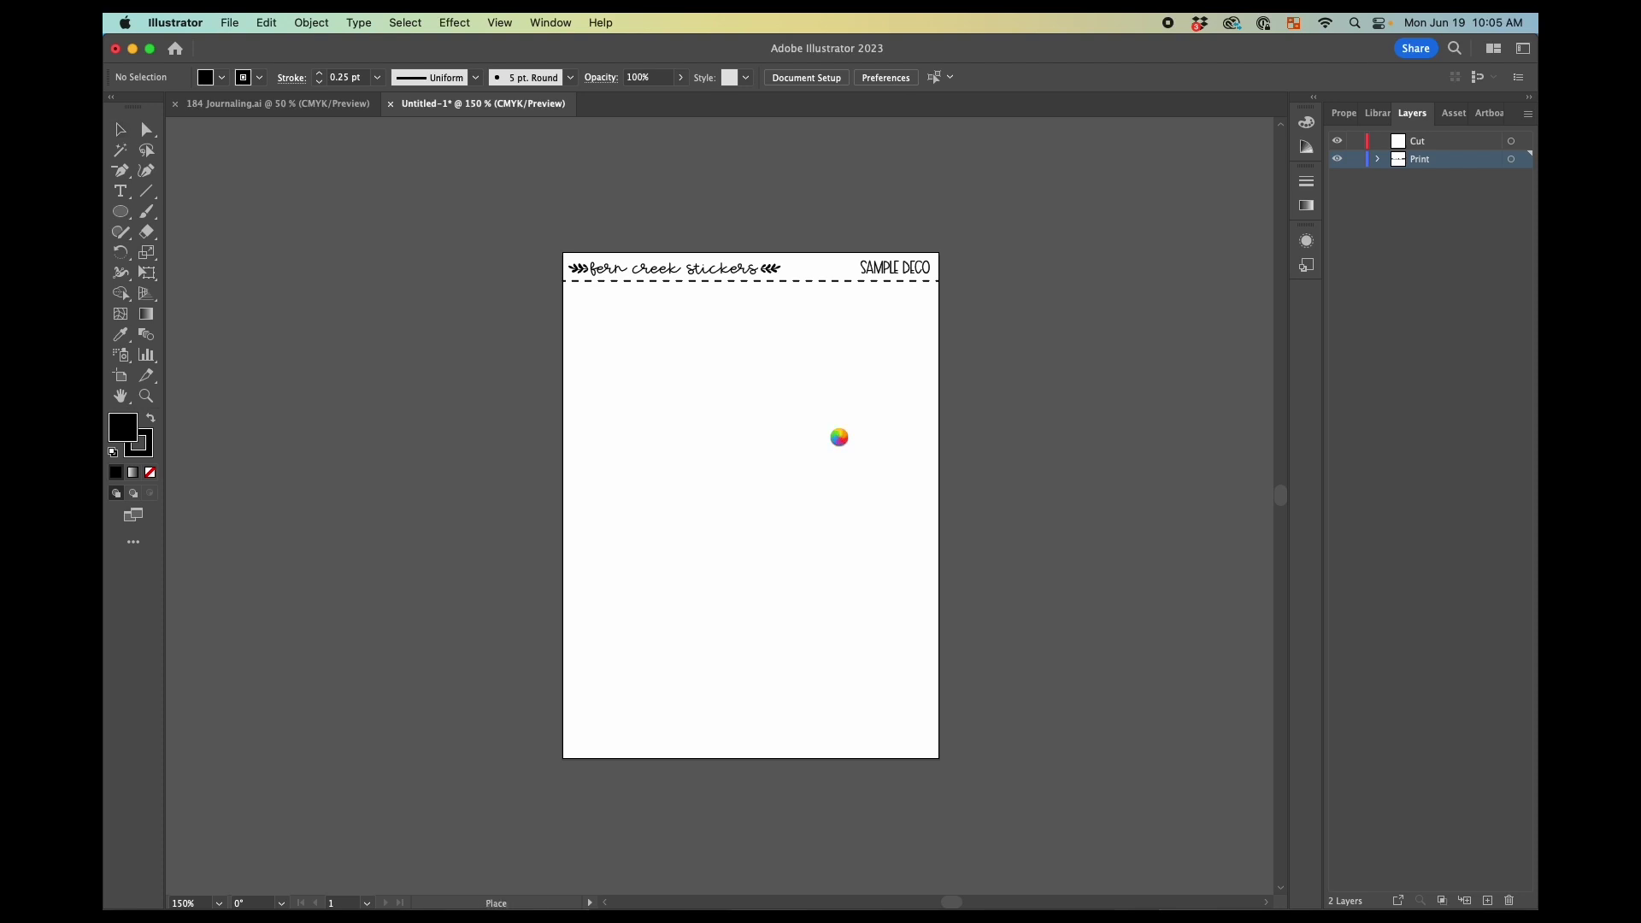
left_click(667, 414)
Drop the remaining loaded dino images onto the sticker sheet
left_click(666, 413)
left_click(667, 414)
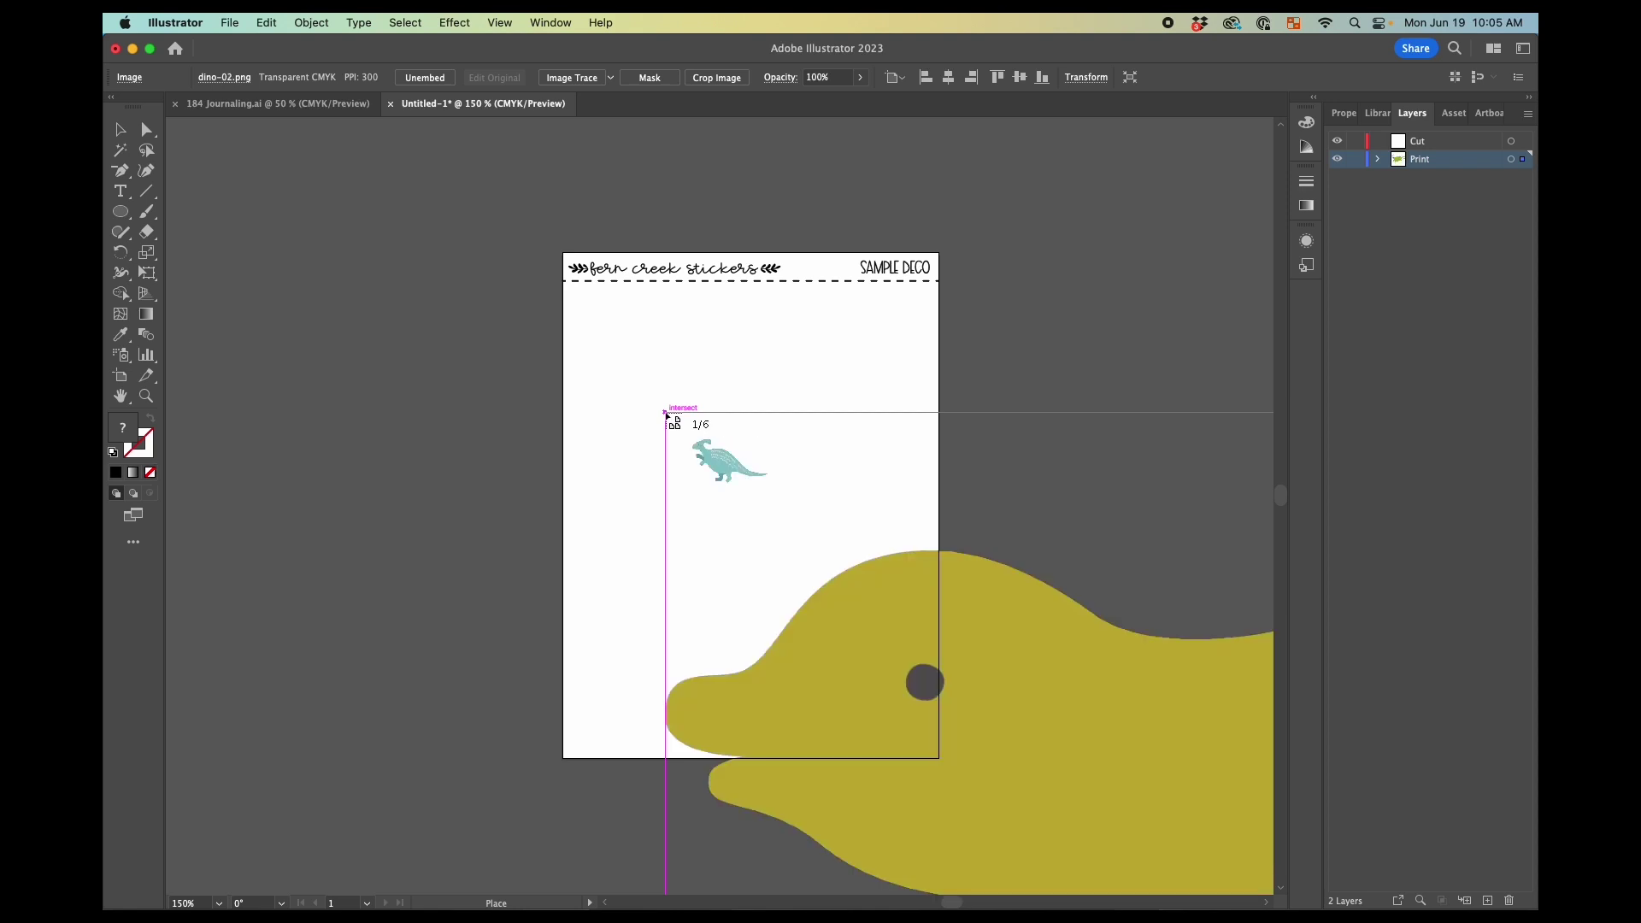
left_click(666, 413)
left_click(666, 413)
left_click(667, 413)
left_click(667, 414)
left_click(667, 414)
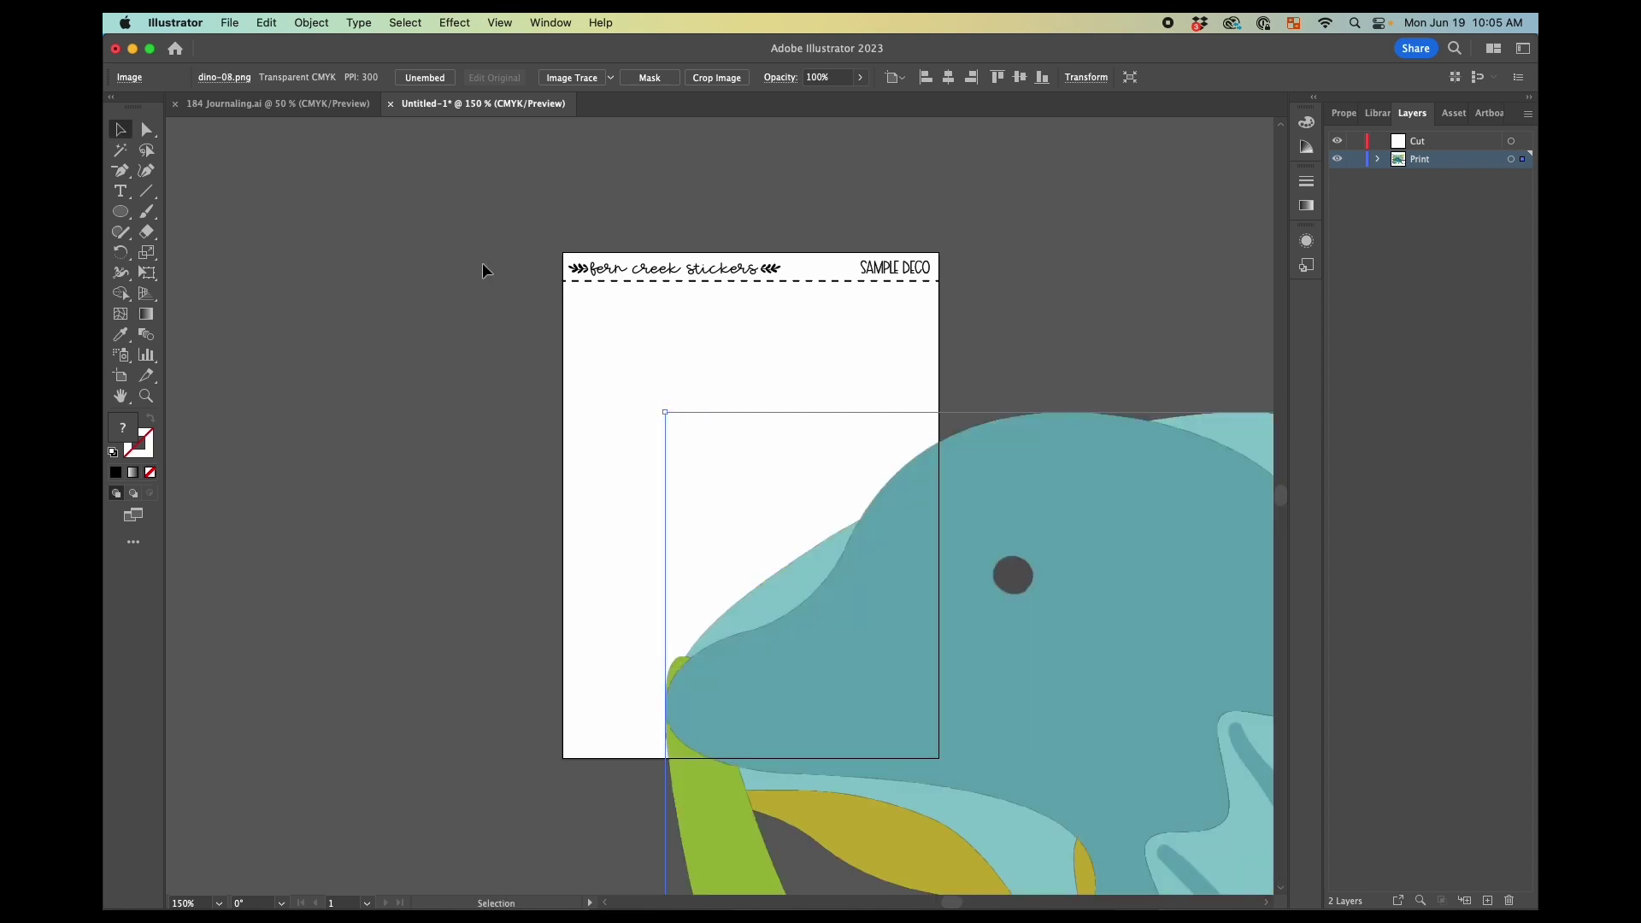
left_click(386, 219)
Scale down the stacked dino pile and move the stegosaurus out below it
key("super+minus")
key("super+minus")
key("super+minus")
key("super+minus")
key("super+minus")
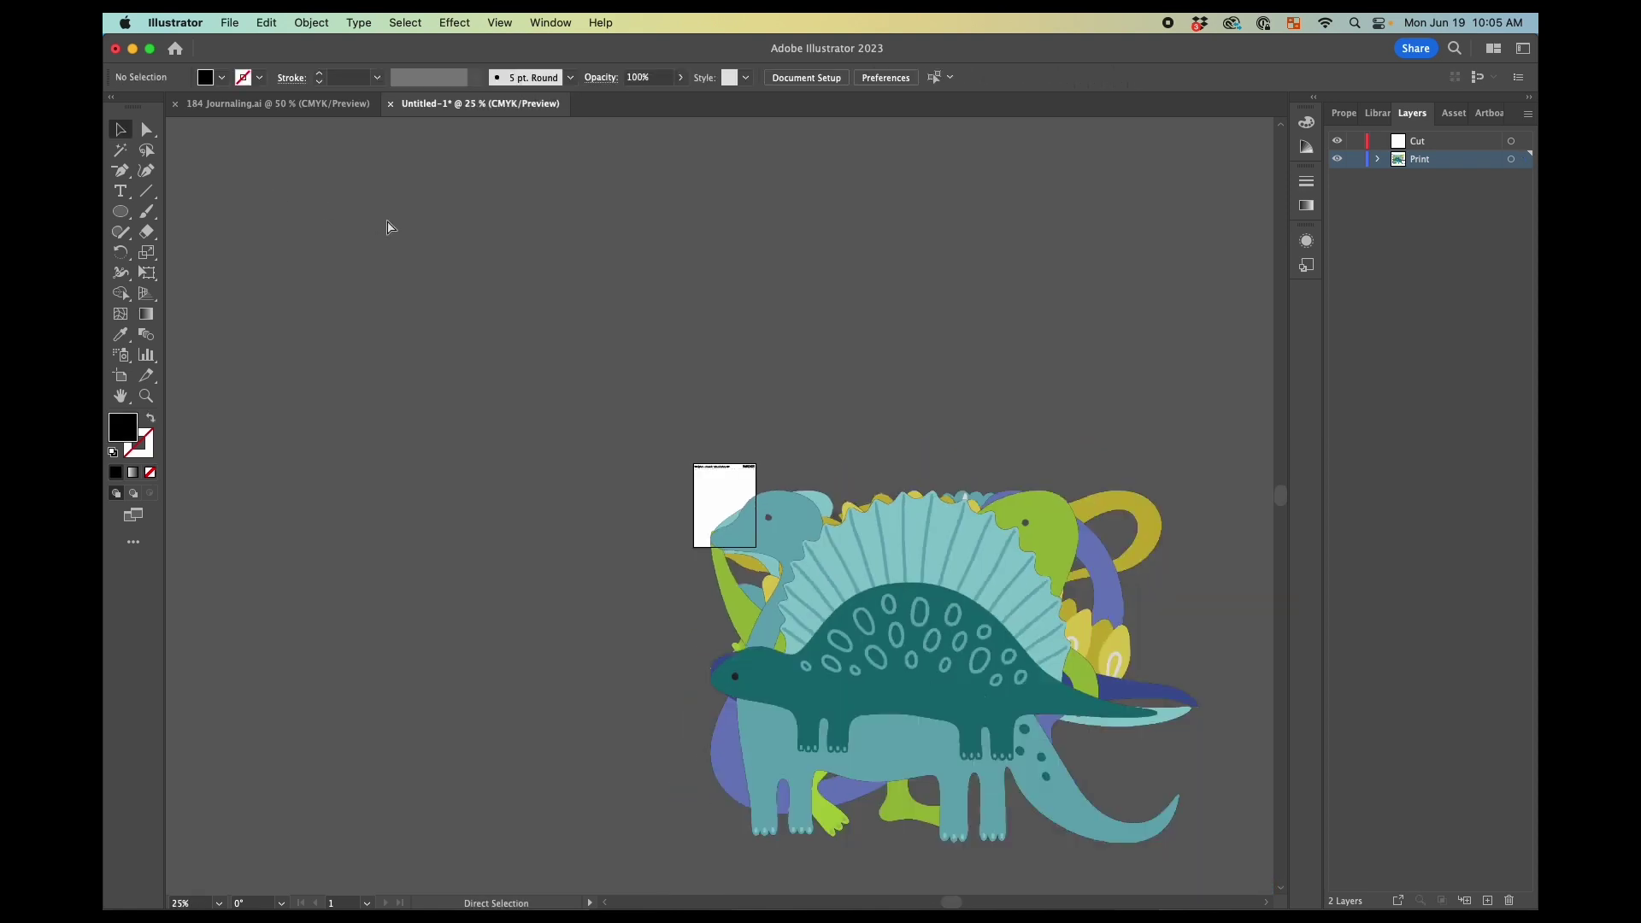
left_click_drag(663, 546, 788, 512)
left_click(787, 510)
key("super+plus")
key("super+plus")
key("super+plus")
key("super+plus")
key("super+plus")
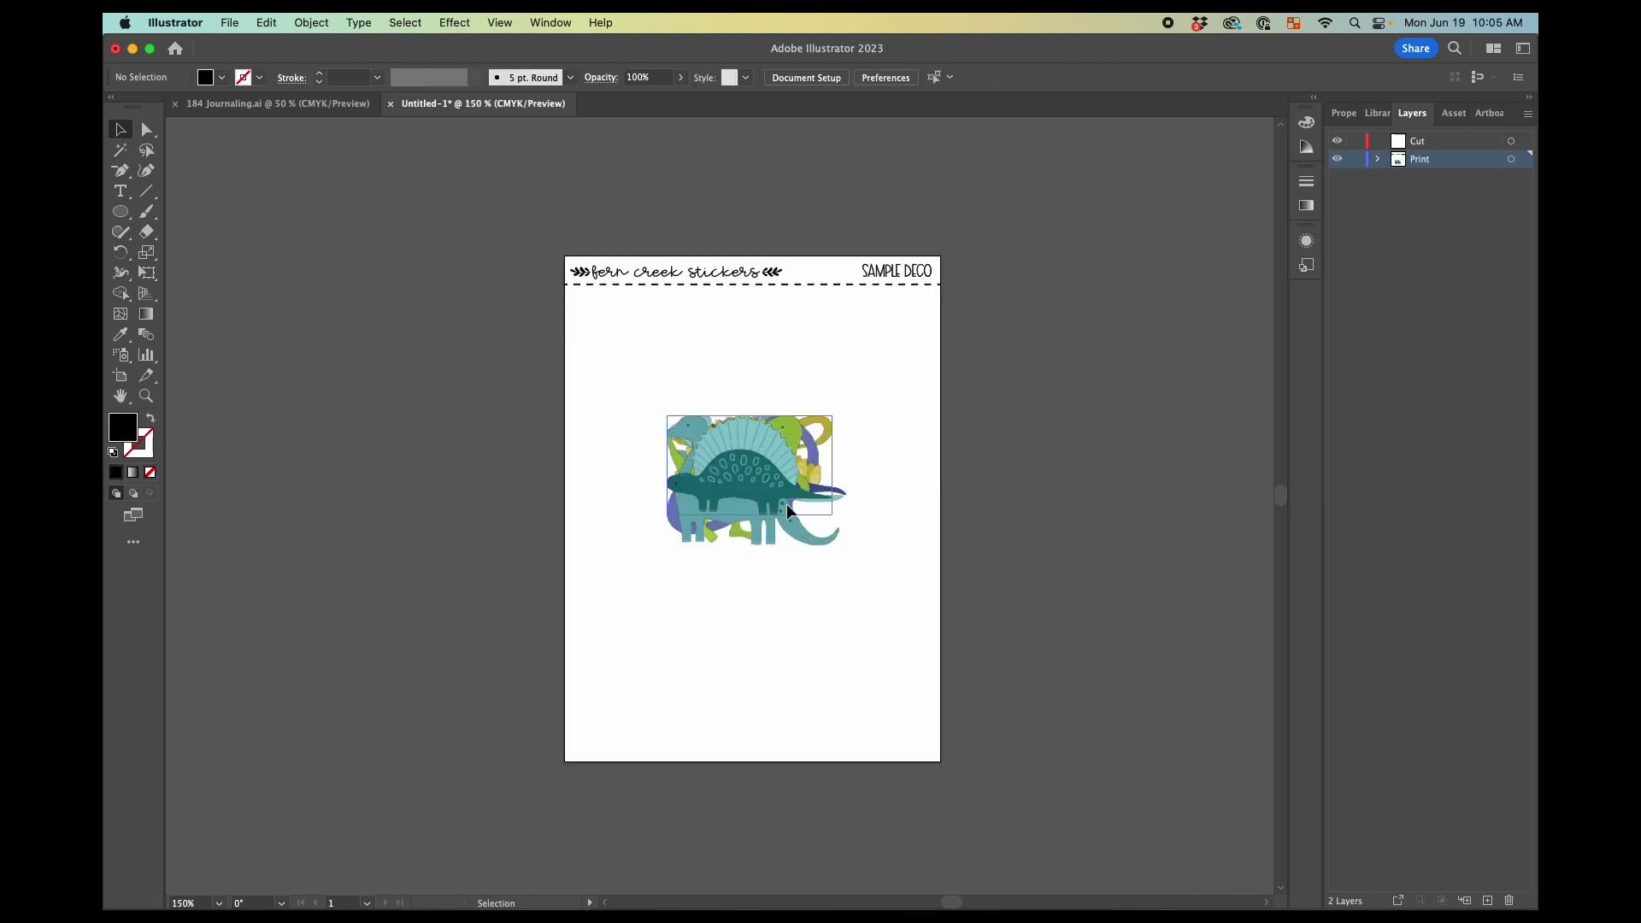
left_click_drag(758, 476, 783, 629)
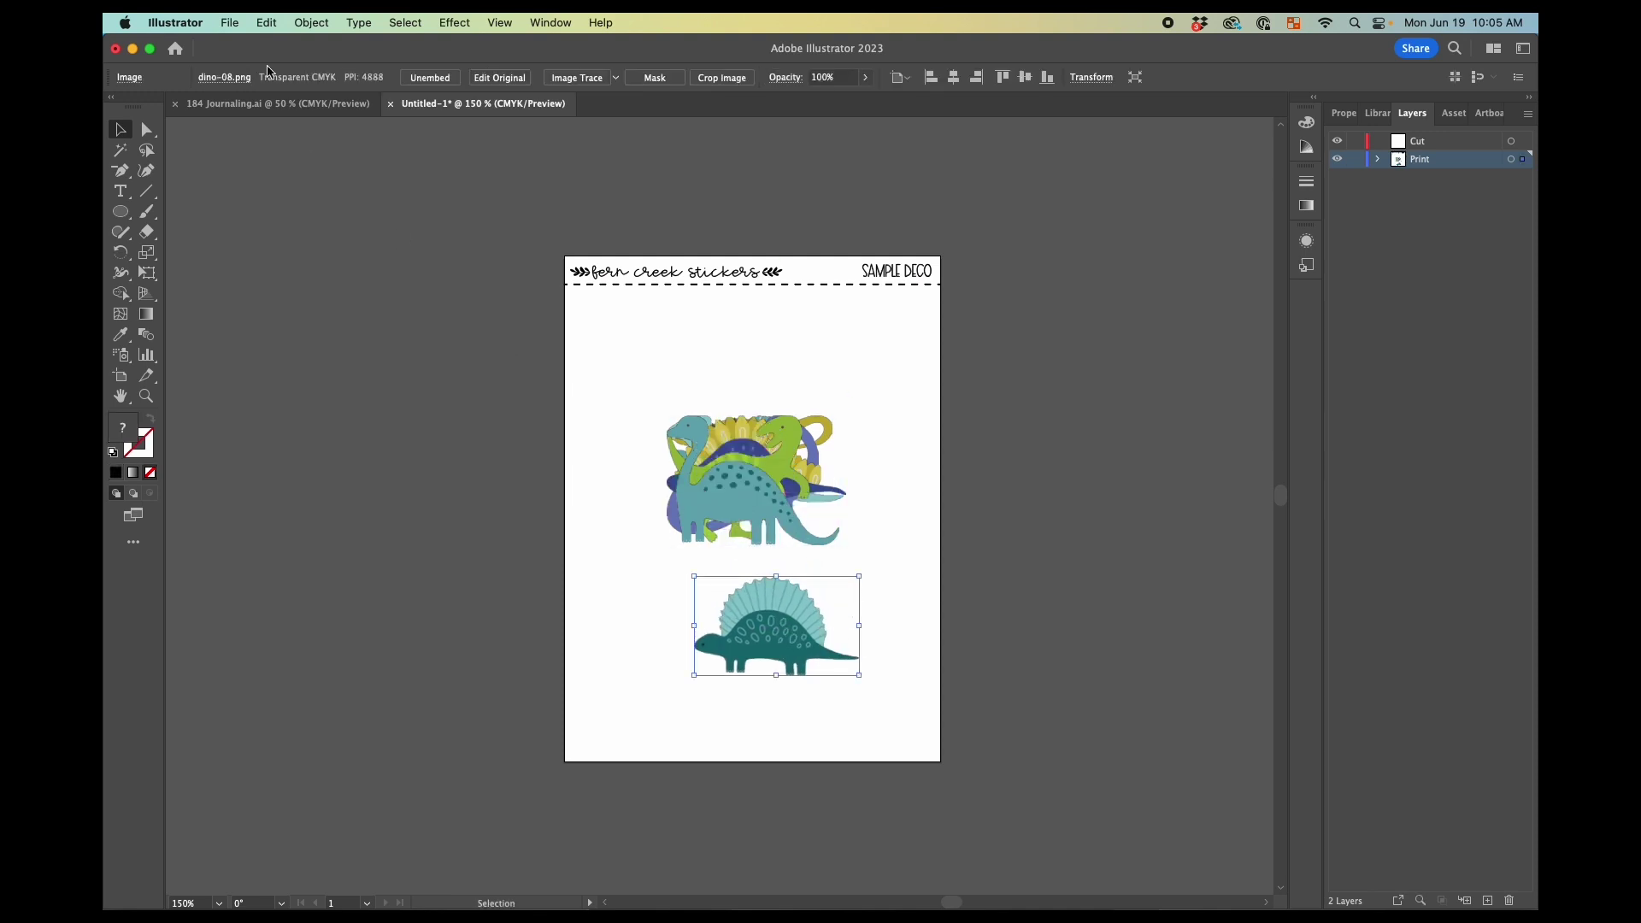
left_click(232, 23)
left_click(281, 343)
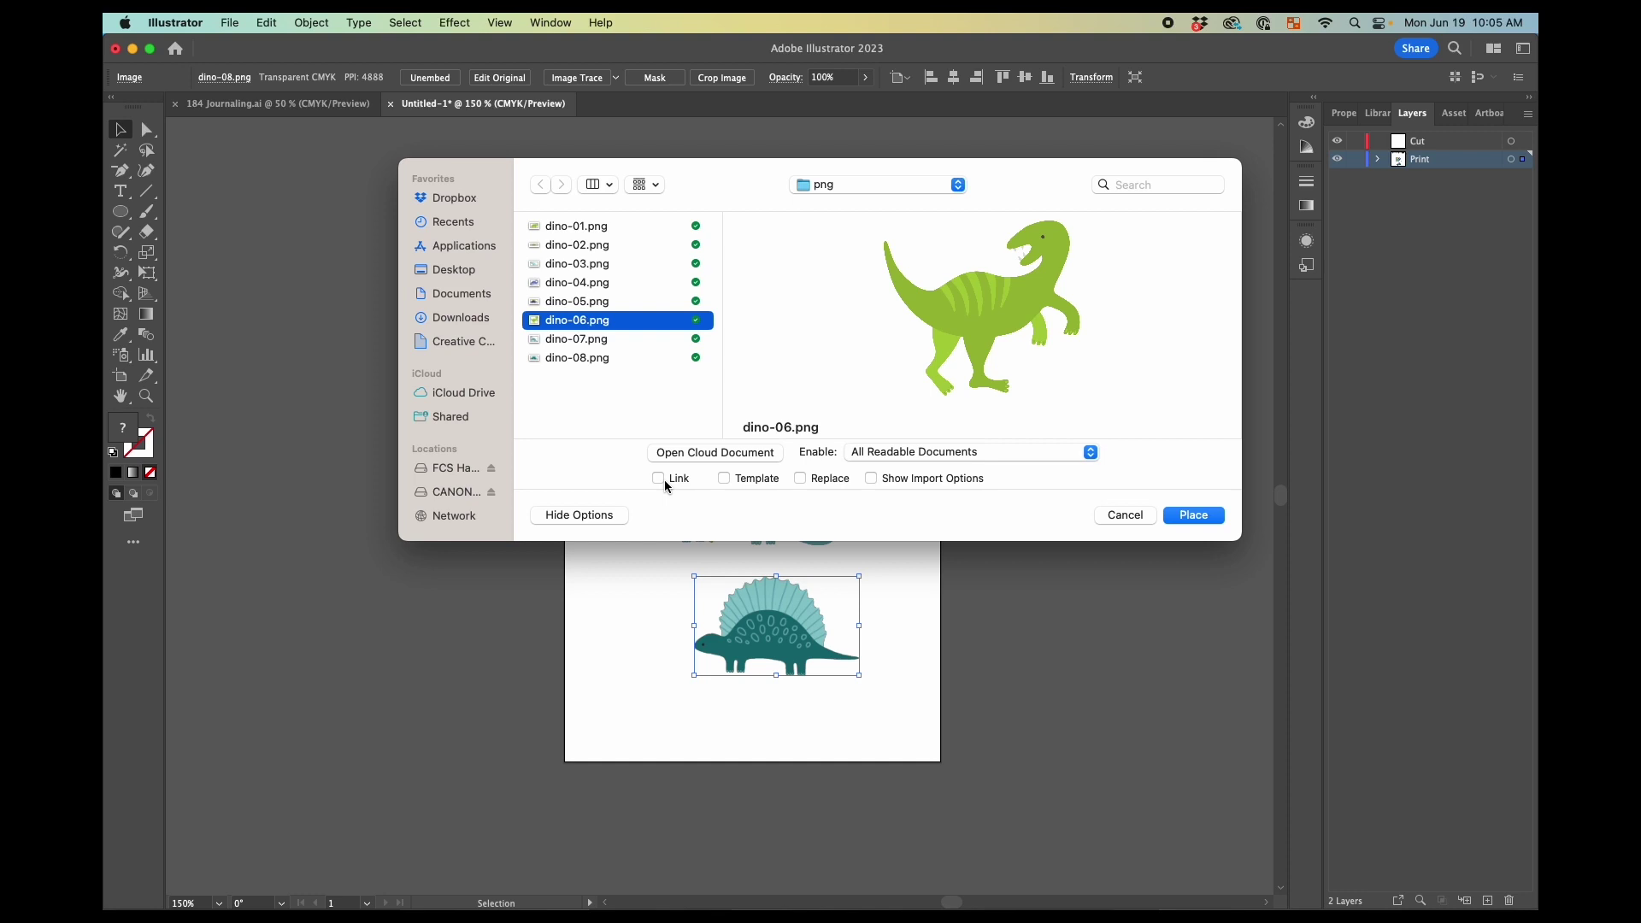
left_click(1125, 514)
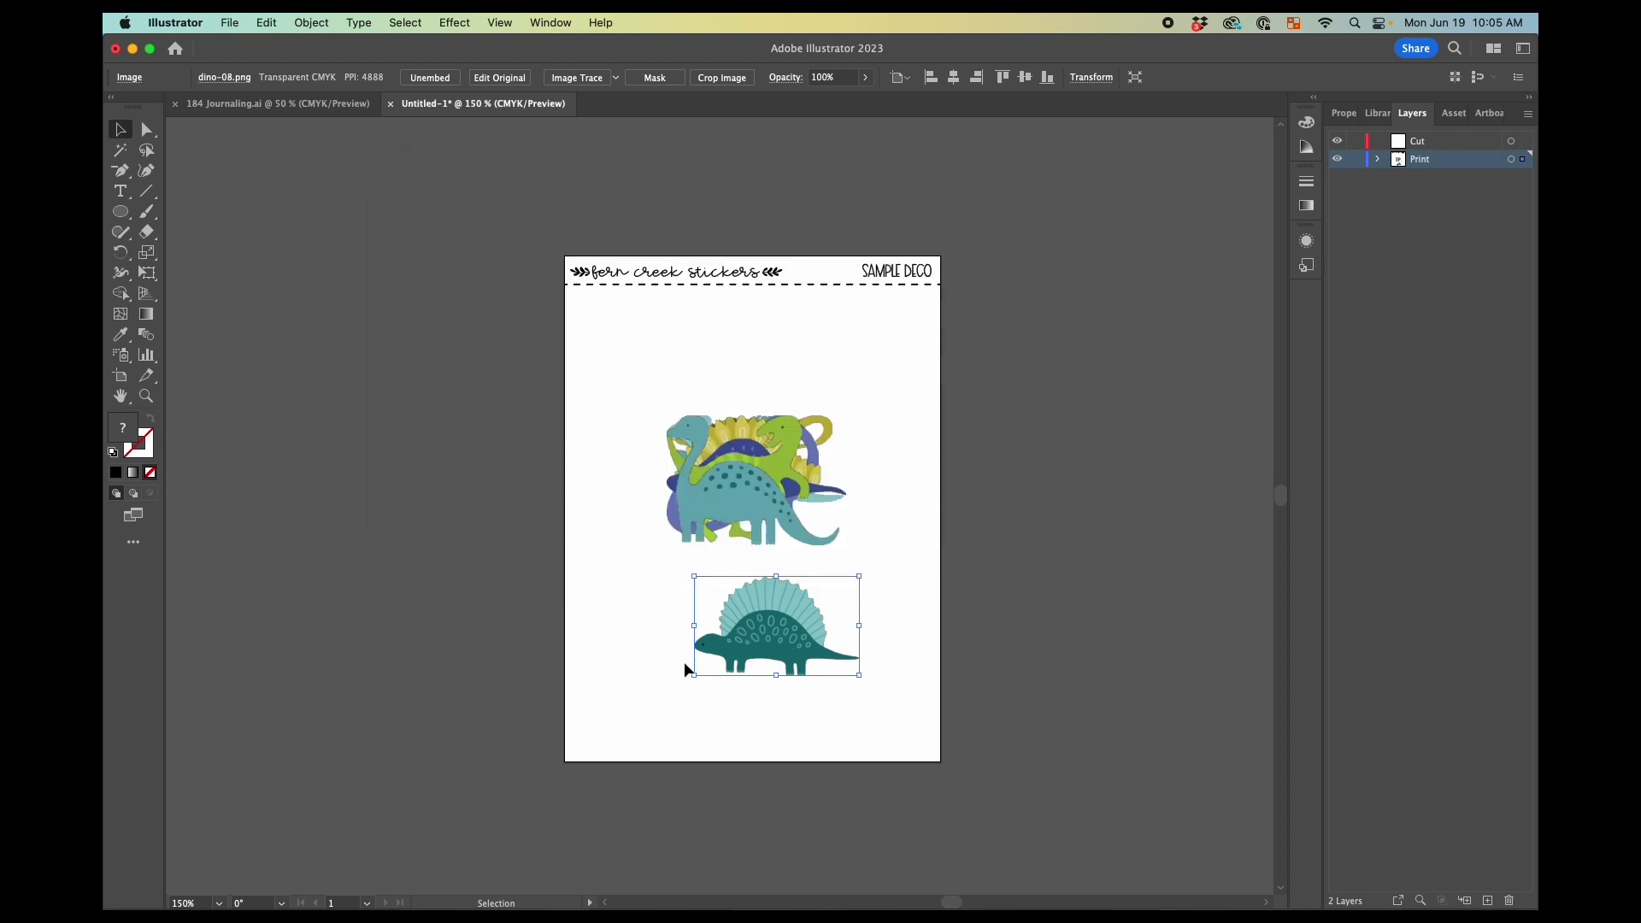
left_click(129, 78)
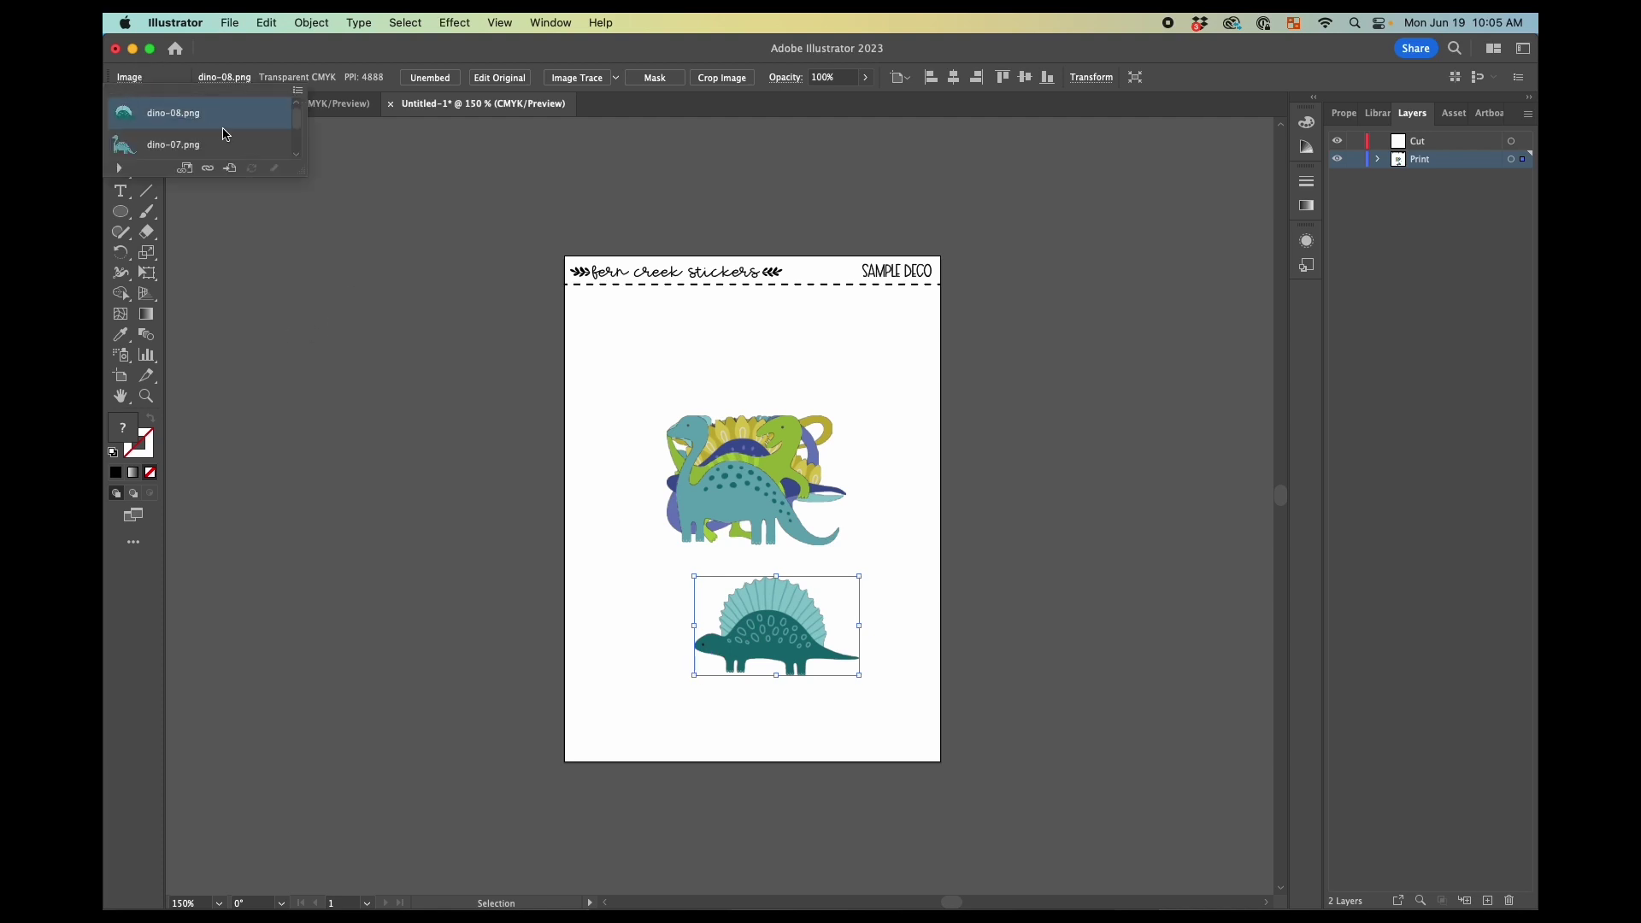
mouse_move(298, 119)
left_mouse_down()
mouse_move(303, 137)
mouse_move(299, 89)
left_mouse_up()
left_click(298, 91)
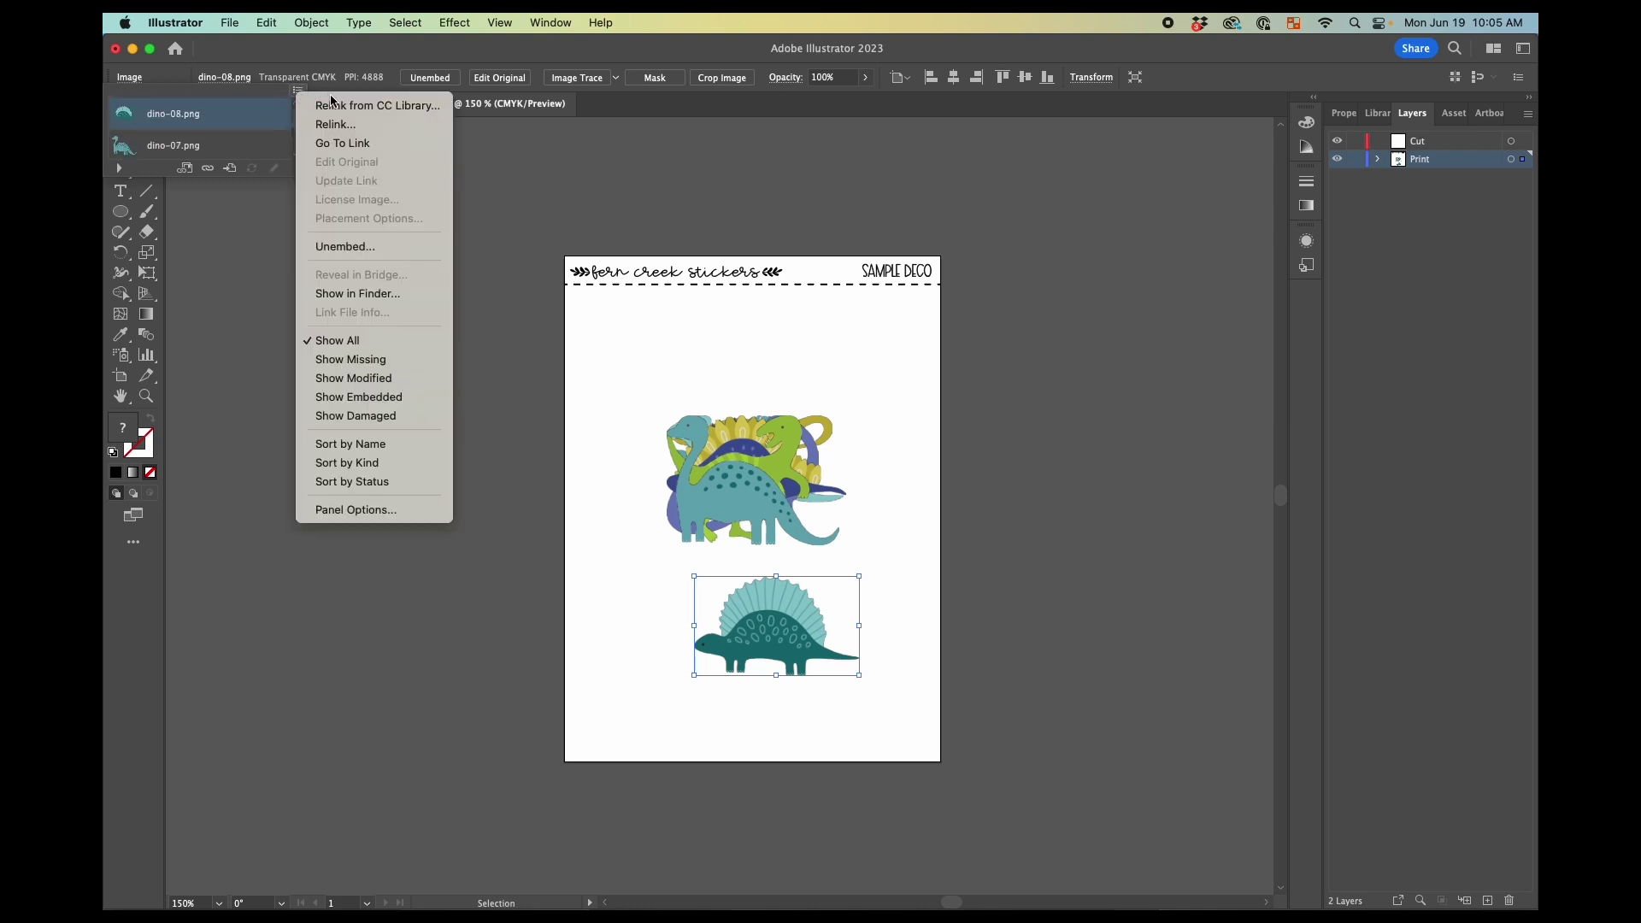
left_click(378, 247)
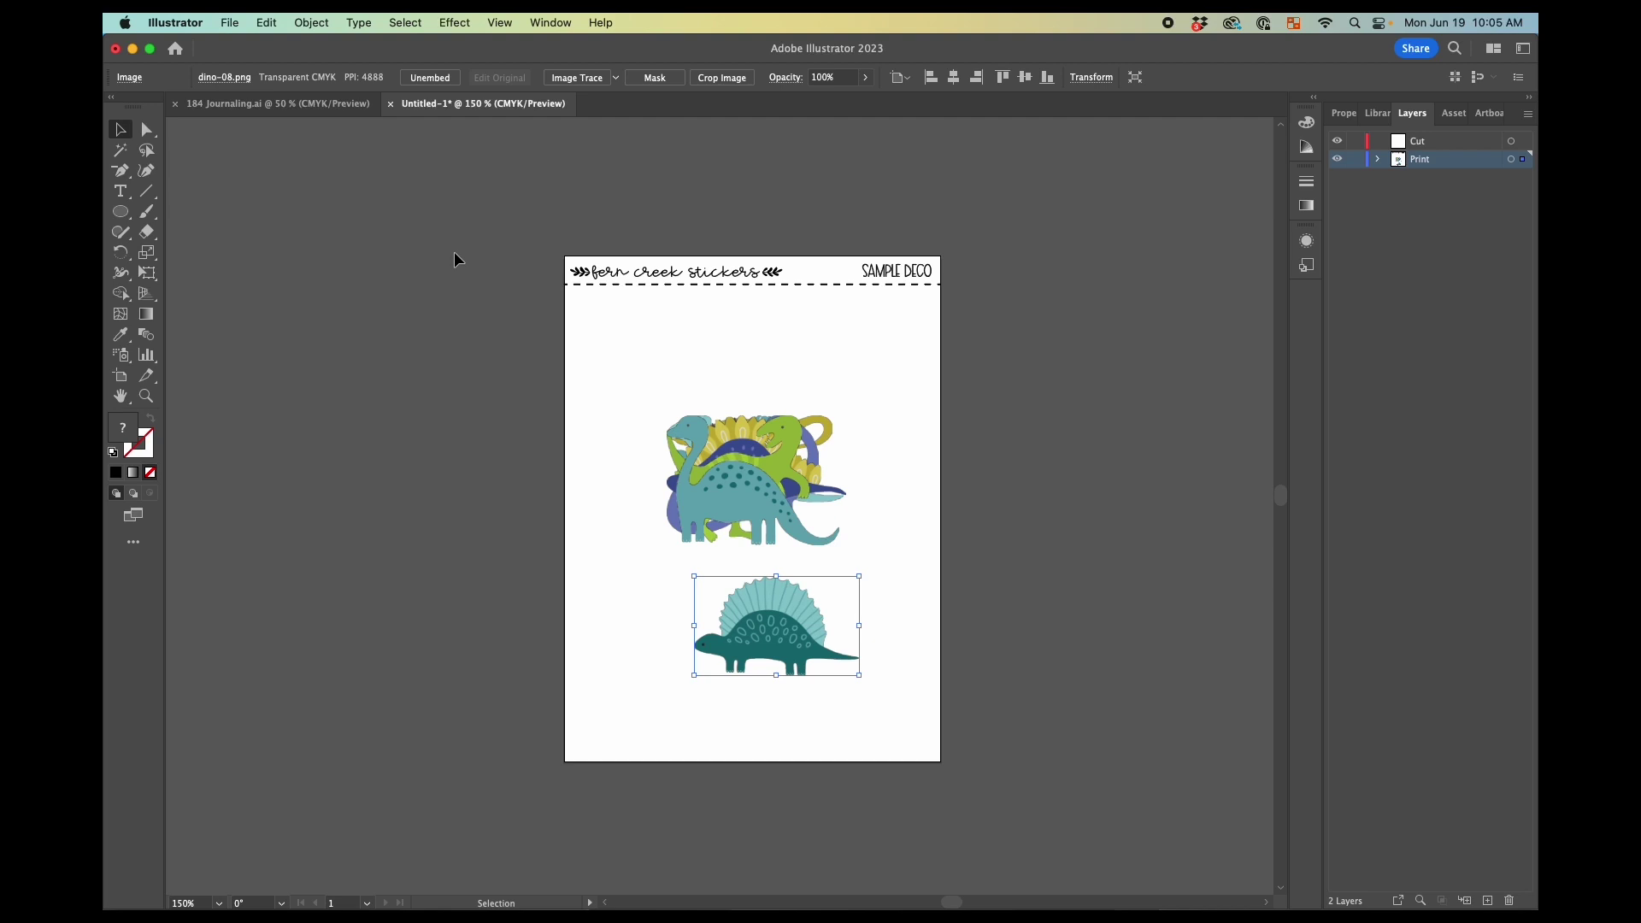
Arrange the stegosaurus, brontosaurus, T-rex and triceratops on the page, moving the yellow dinosaur off it
left_click_drag(769, 633, 658, 689)
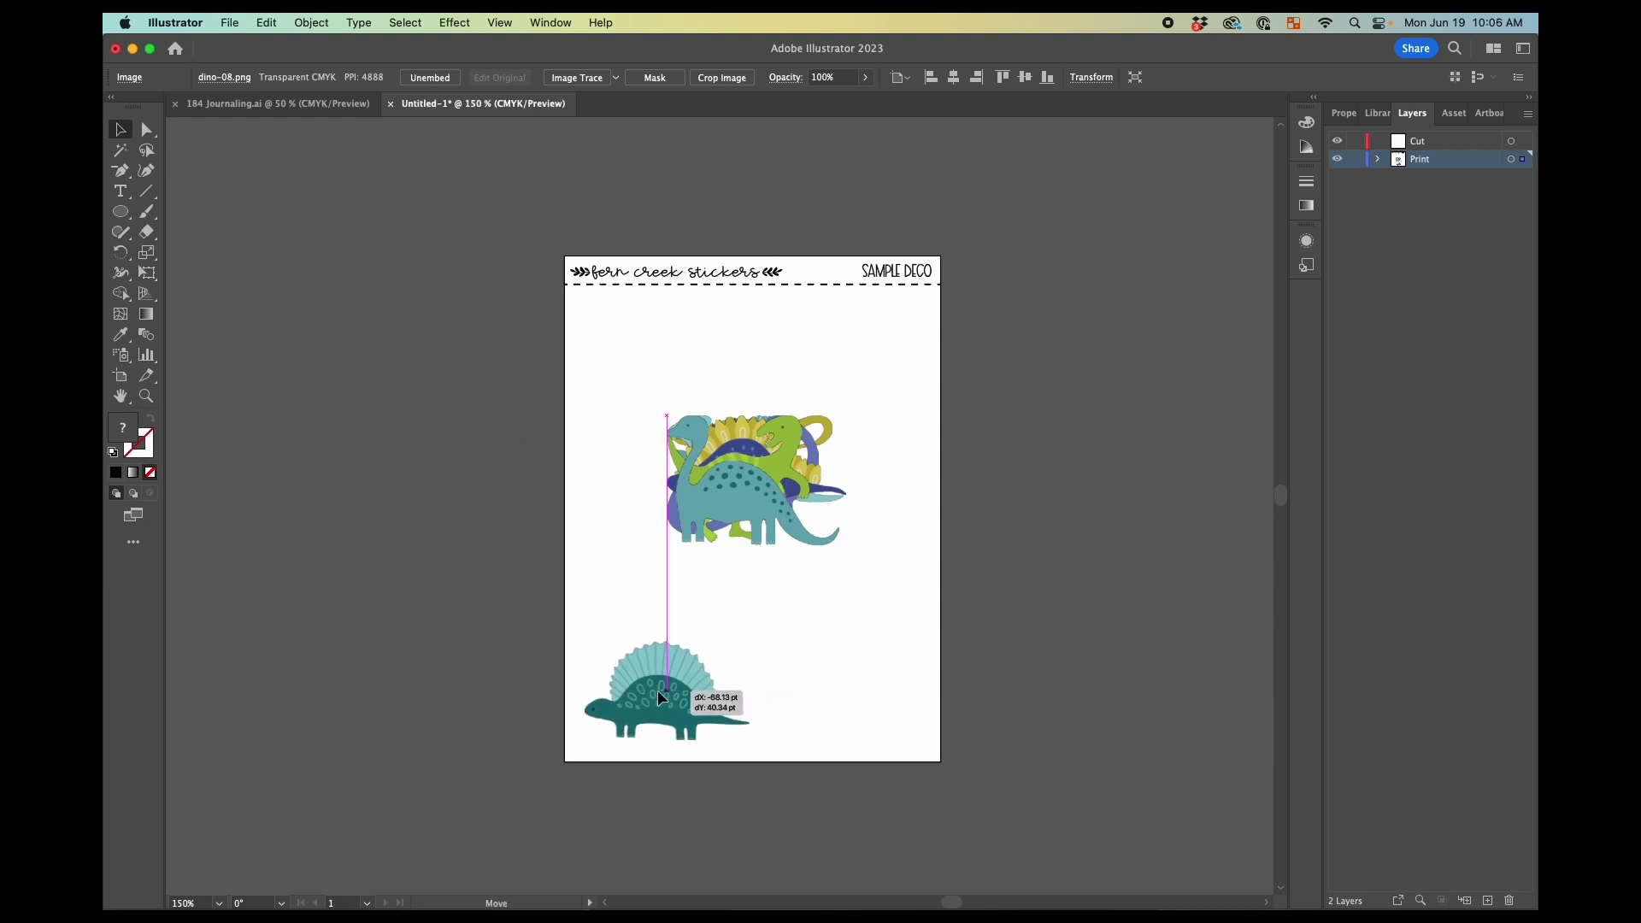
left_click_drag(736, 493, 829, 669)
mouse_move(738, 465)
left_mouse_down()
mouse_move(847, 366)
mouse_move(823, 540)
mouse_move(654, 362)
mouse_move(709, 500)
mouse_move(650, 586)
mouse_move(1021, 434)
mouse_move(711, 475)
left_mouse_up()
left_click_drag(689, 402, 665, 386)
left_click_drag(821, 387, 793, 379)
left_click_drag(721, 461, 727, 459)
left_click_drag(842, 530, 837, 506)
Shrink the parasaurolophus and brontosaurus, and delete the yellow dinosaur
left_click(685, 584)
left_click_drag(757, 627, 727, 602)
left_click(823, 639)
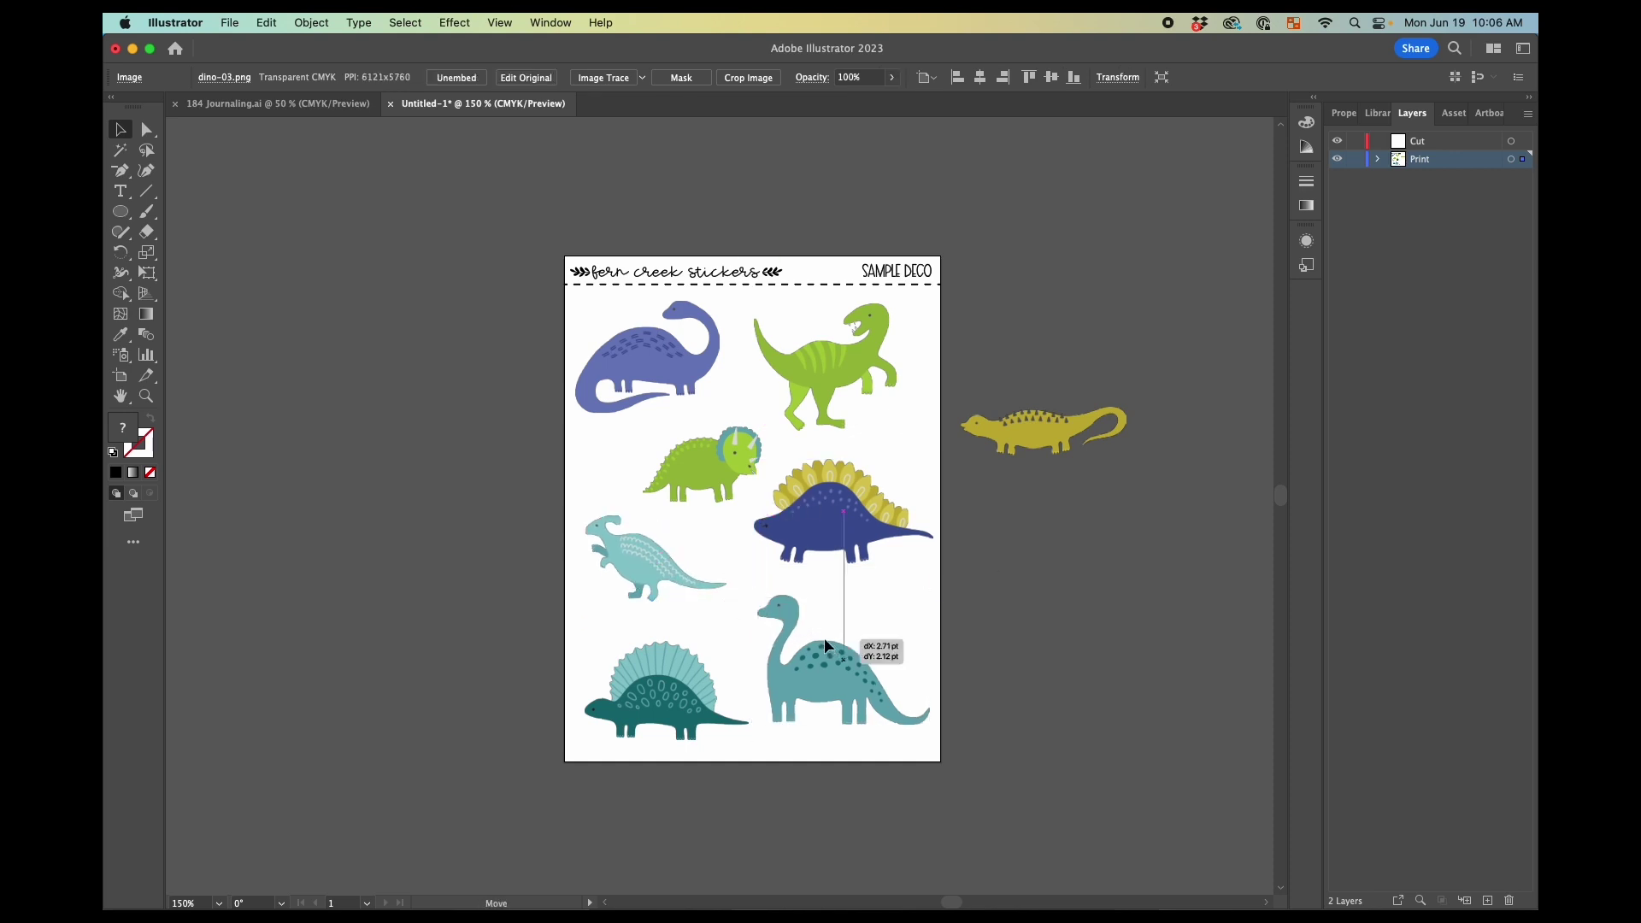
left_click_drag(930, 720, 908, 707)
left_click(1045, 428)
key("Delete")
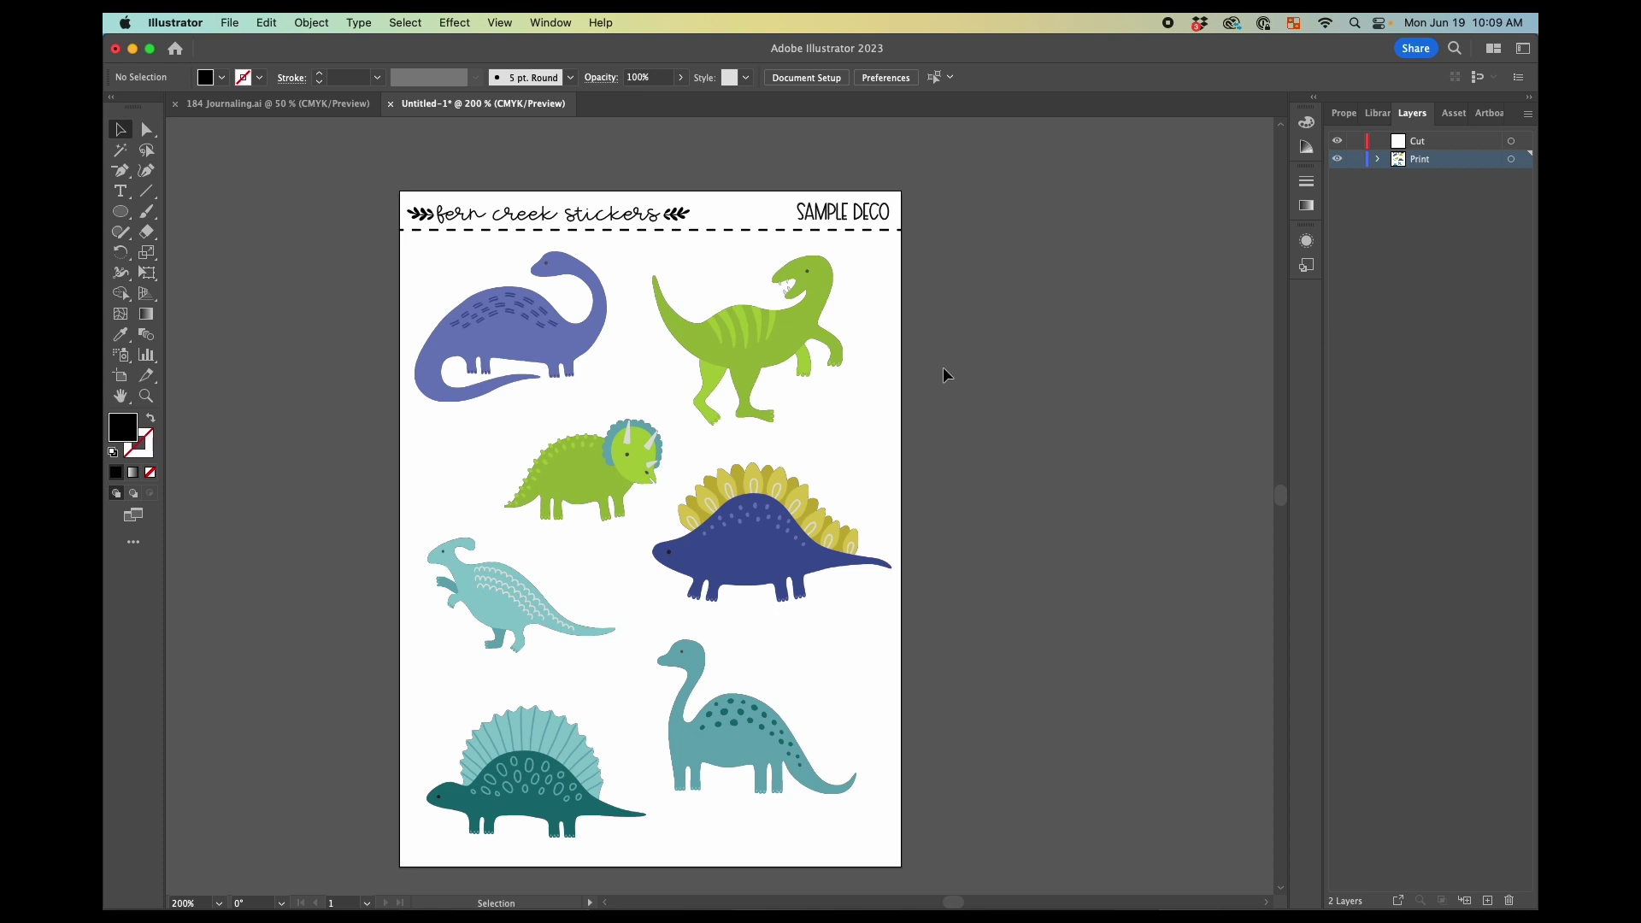
Group the seven dinosaur images and move the group up and right
left_click_drag(957, 822, 480, 314)
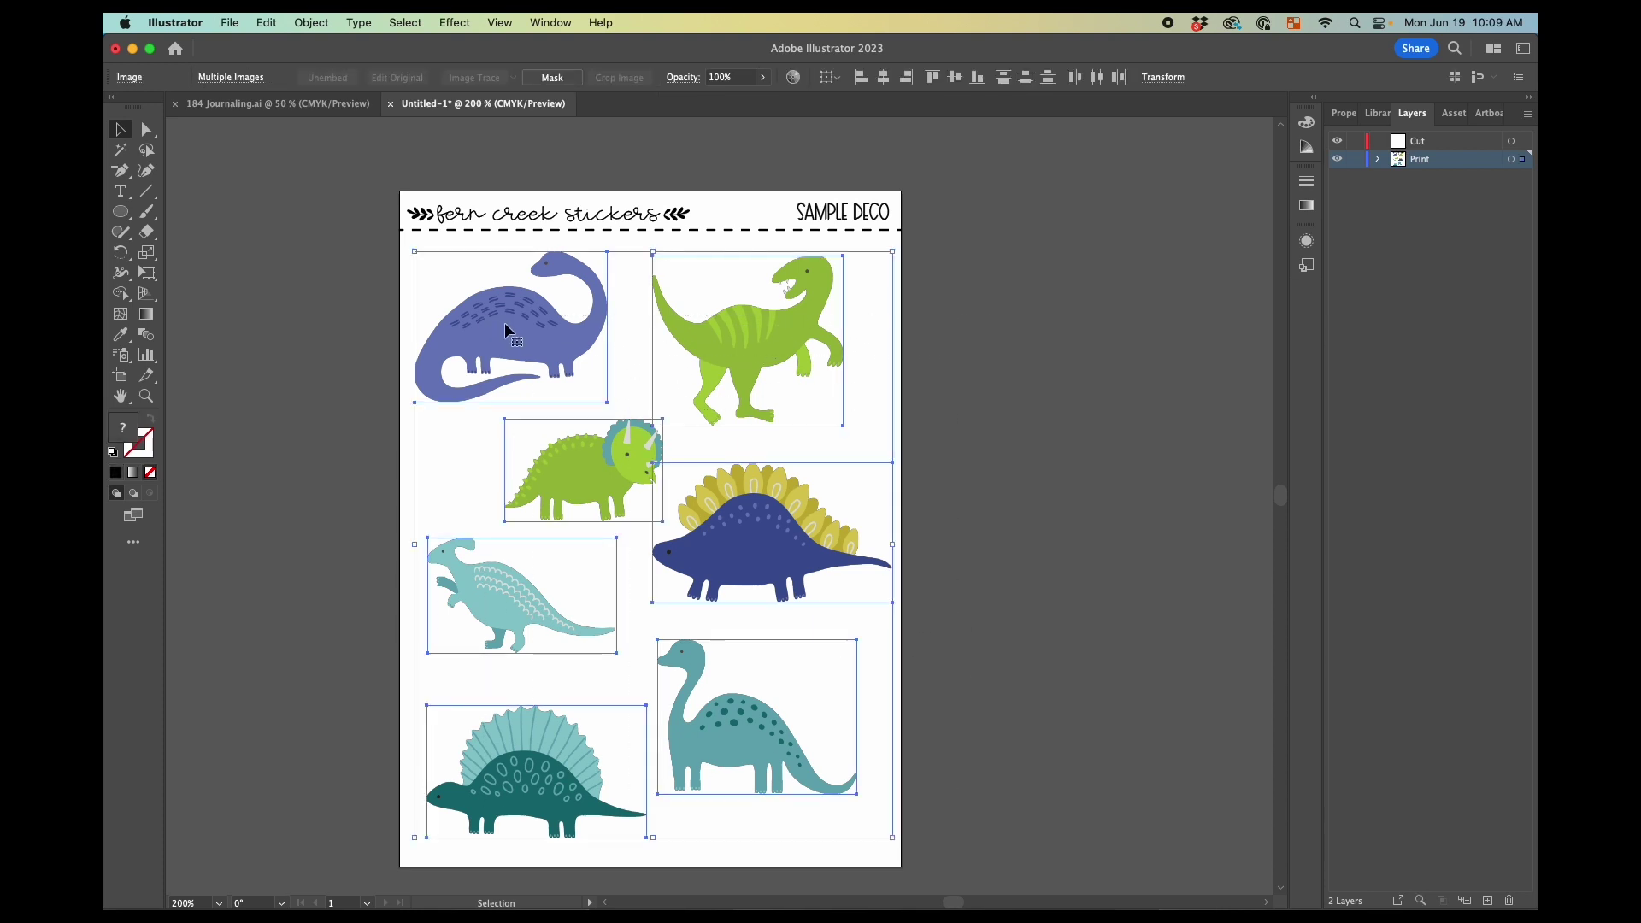
key("super+g")
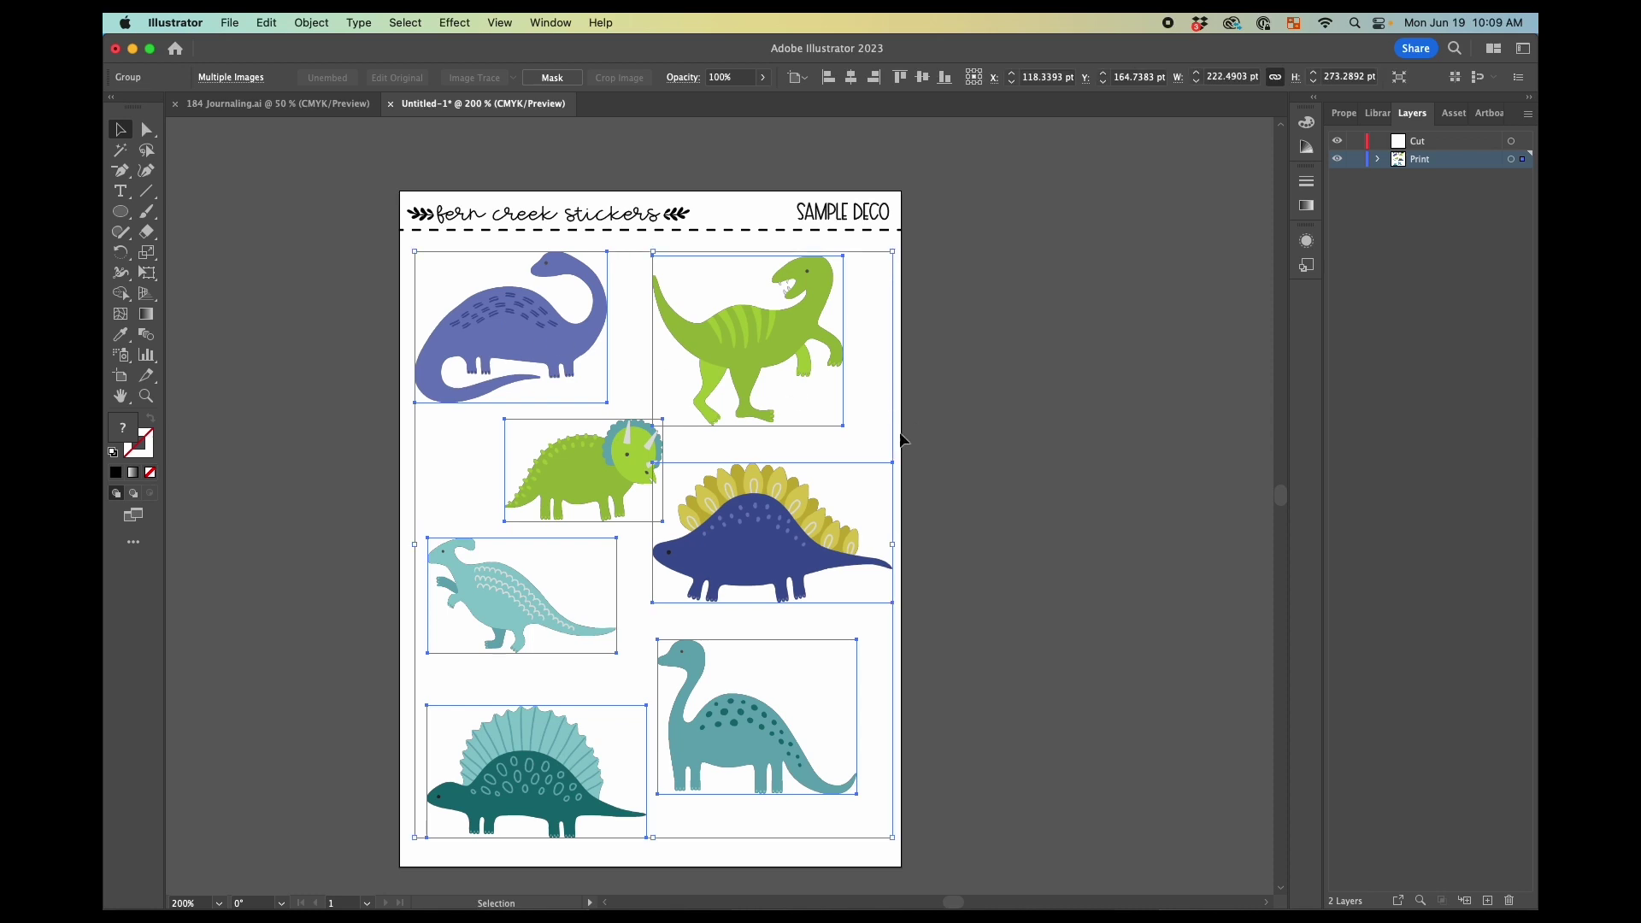
left_click(1346, 114)
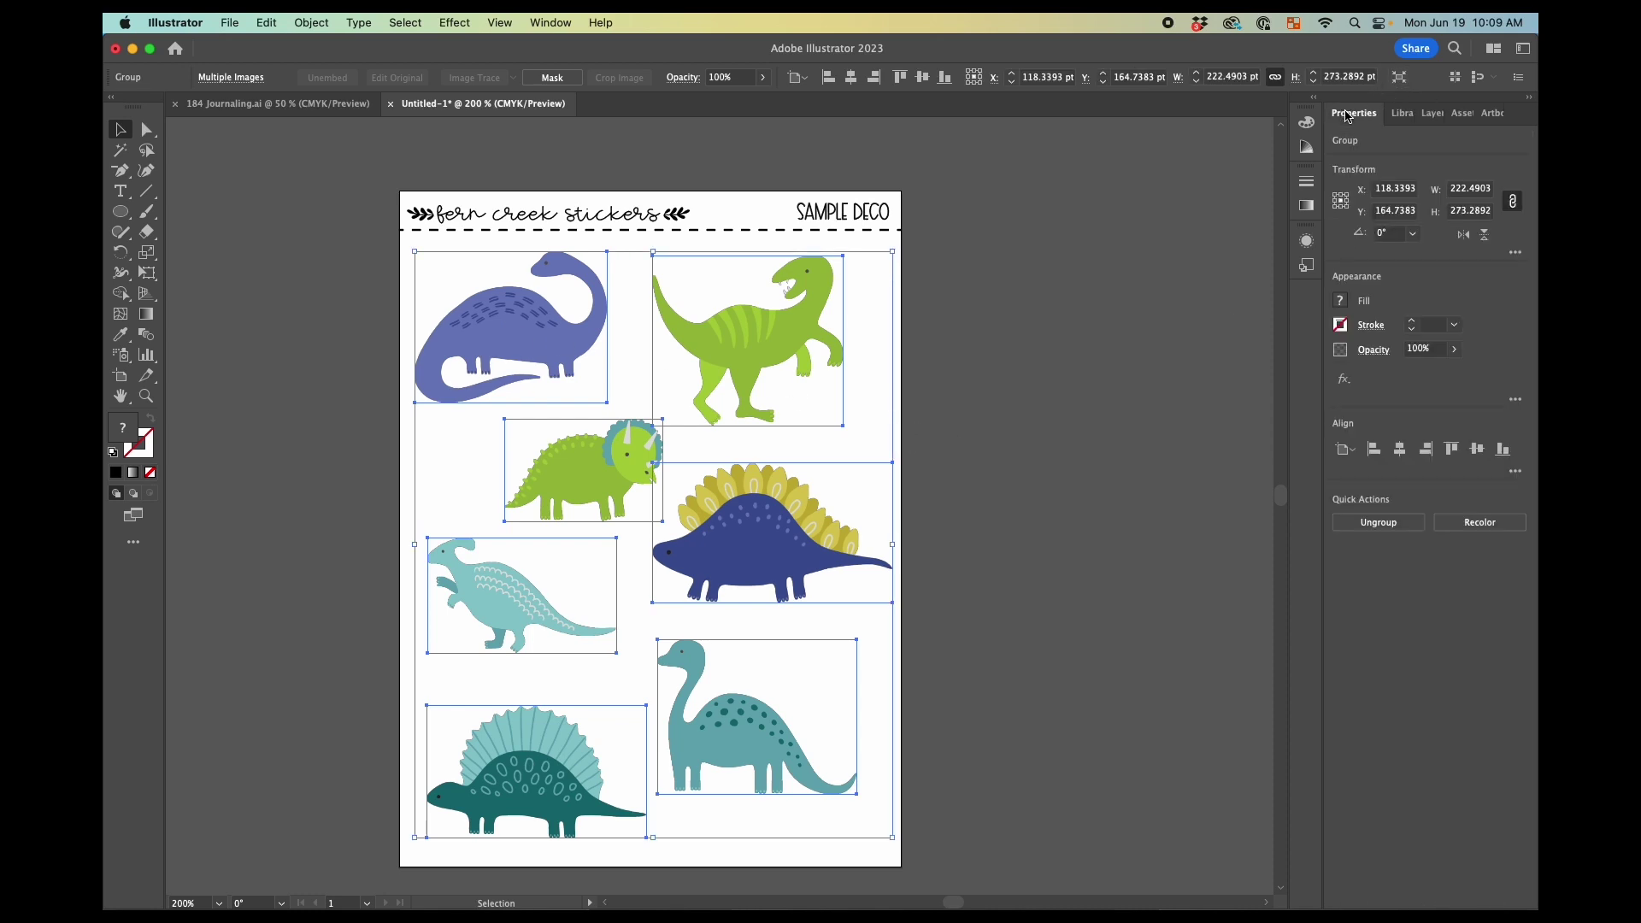
left_click(1242, 322)
left_click(757, 383)
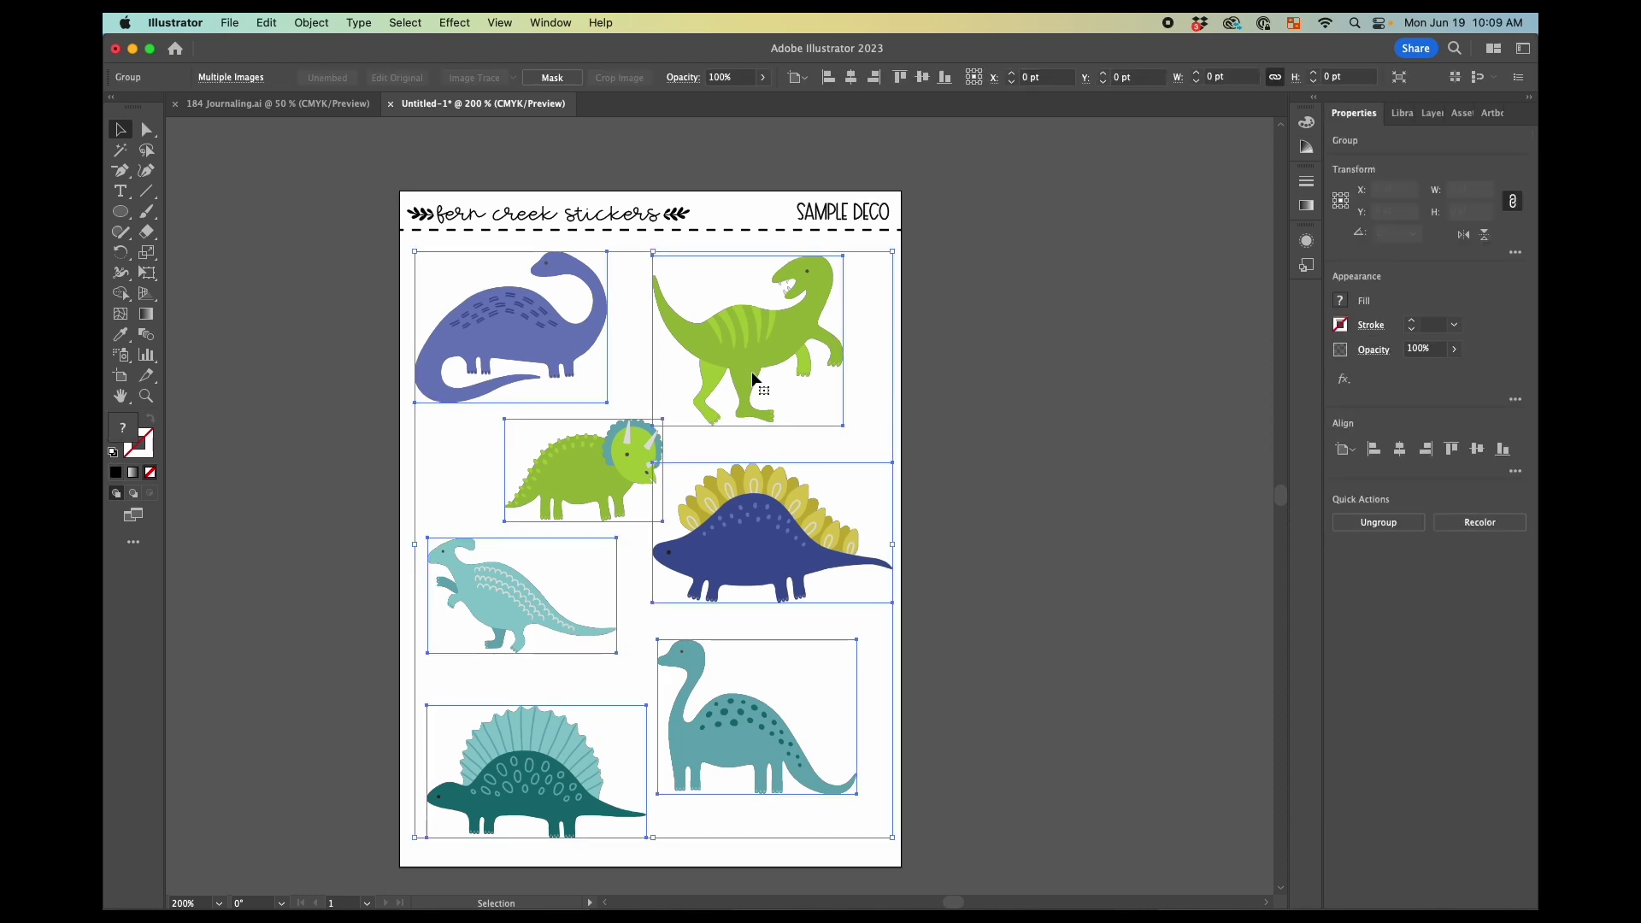
left_click(1109, 459)
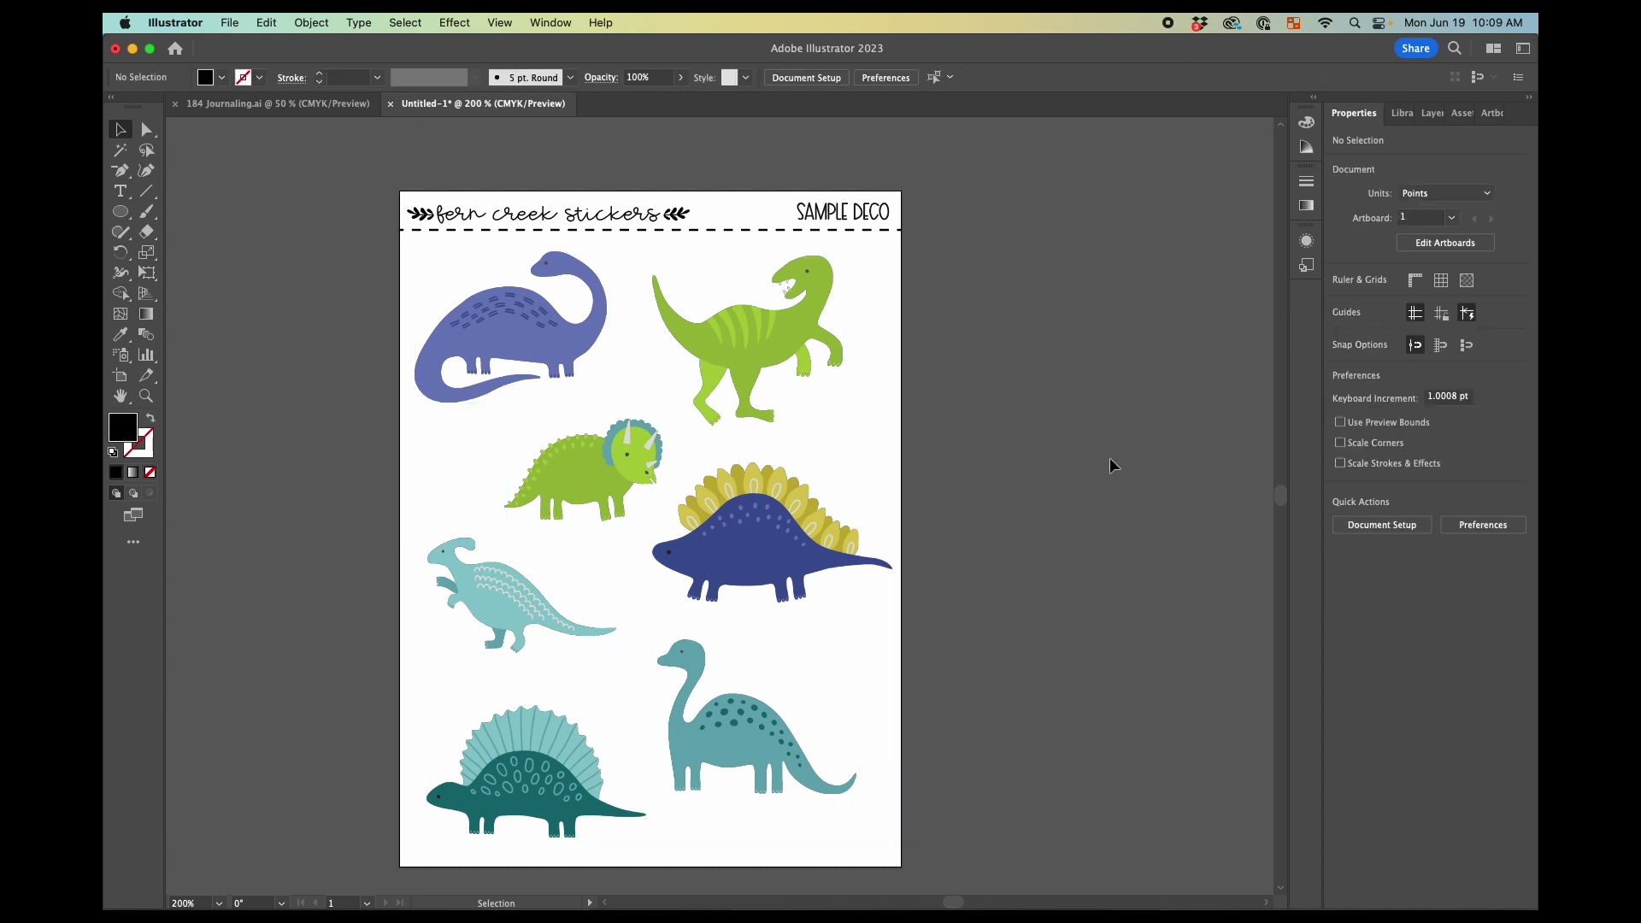
left_click(782, 331)
left_click_drag(822, 350, 994, 359)
Move the Cut layer copy back over the printed dinosaurs and align them by vertical centre
left_click(1432, 113)
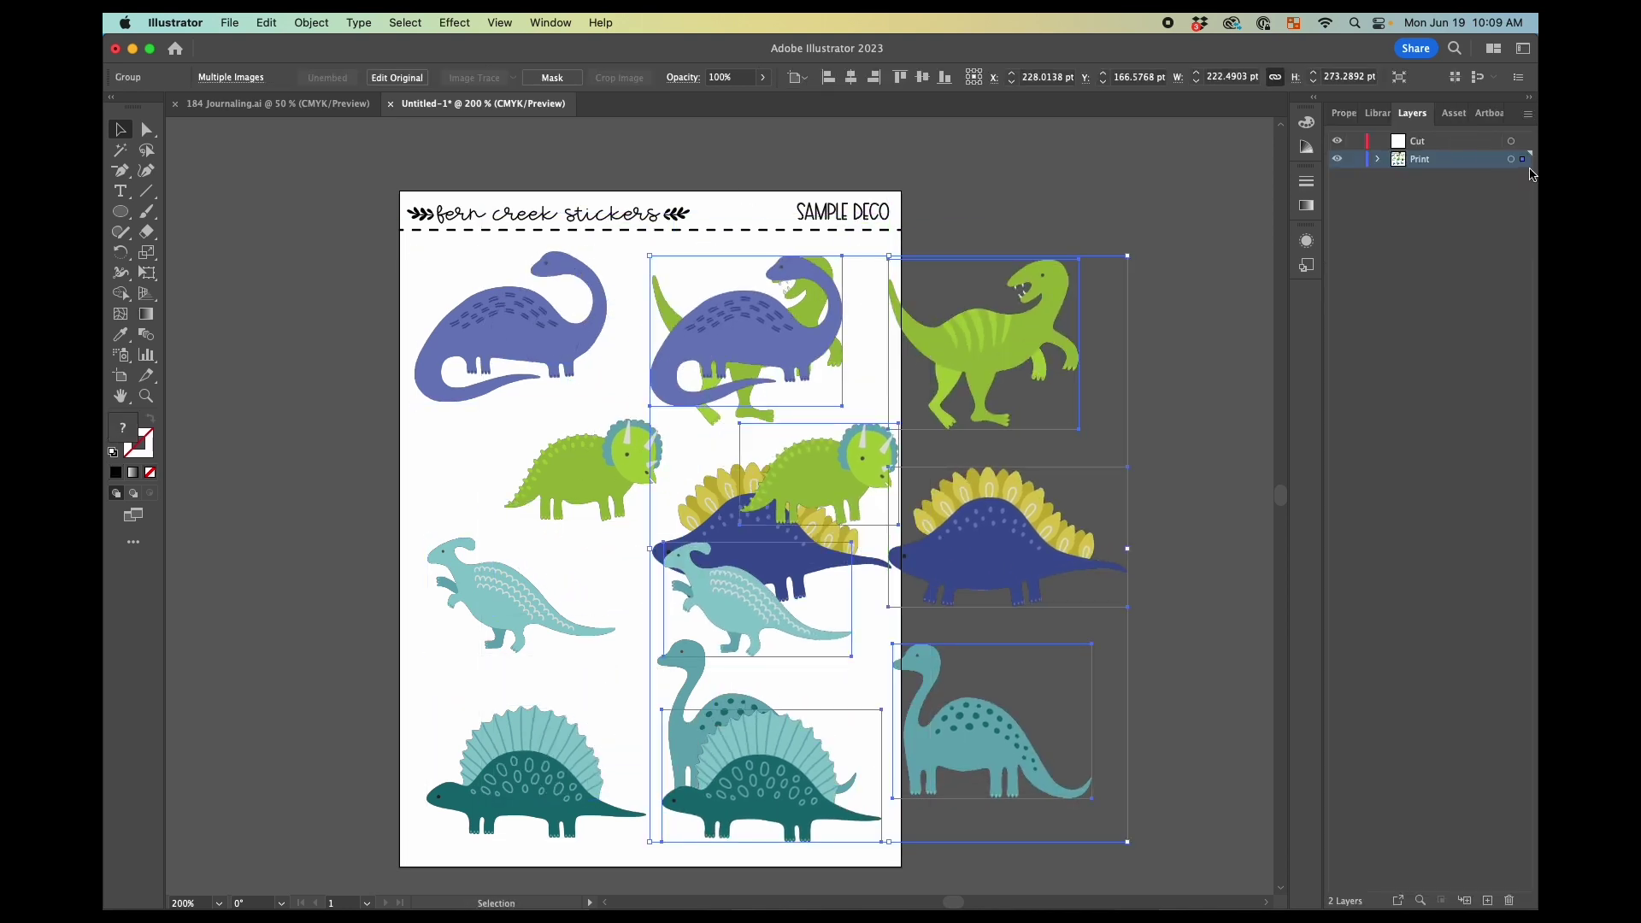
left_click_drag(1525, 152, 1523, 145)
left_click(1036, 173)
left_click_drag(1030, 359, 795, 354)
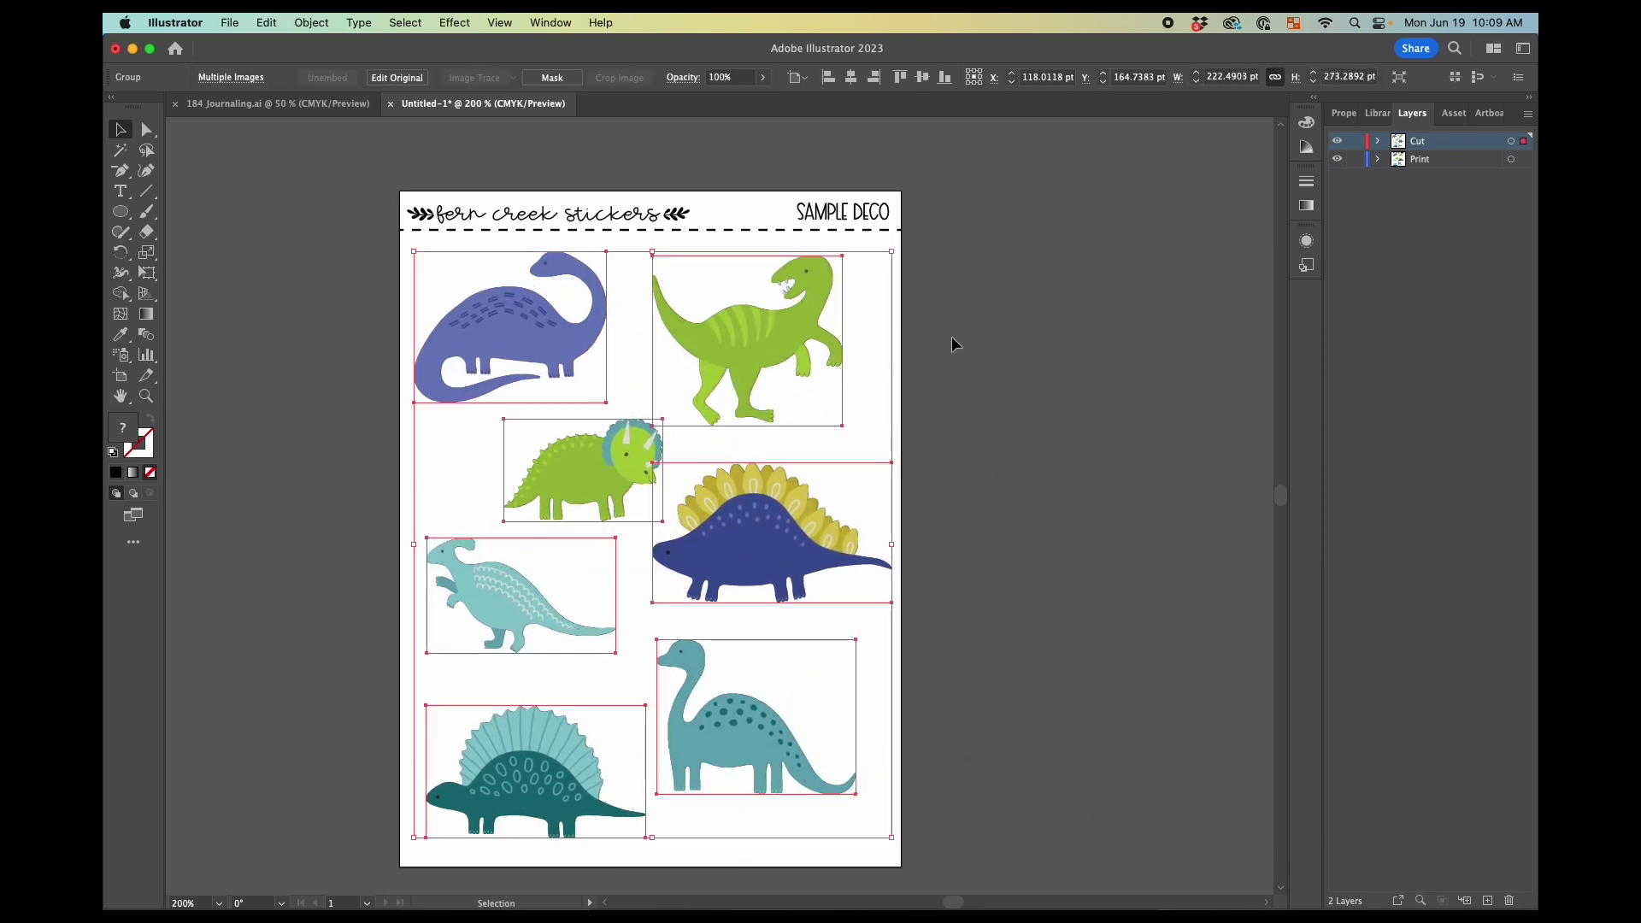
left_click(1353, 113)
left_click(1399, 450)
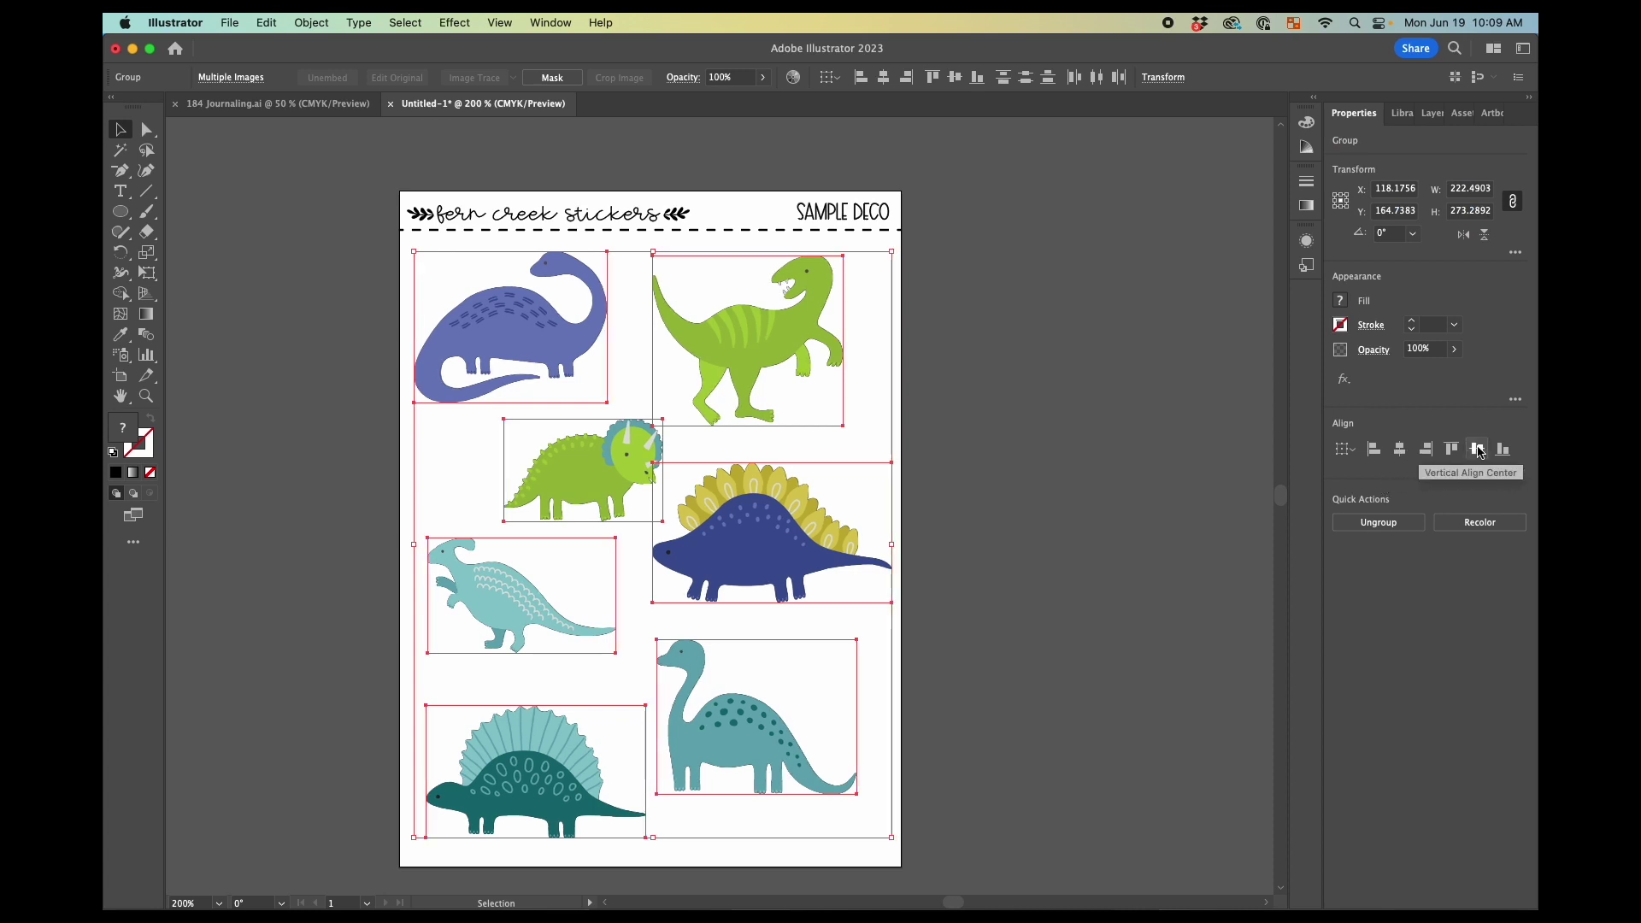
left_click(1087, 337)
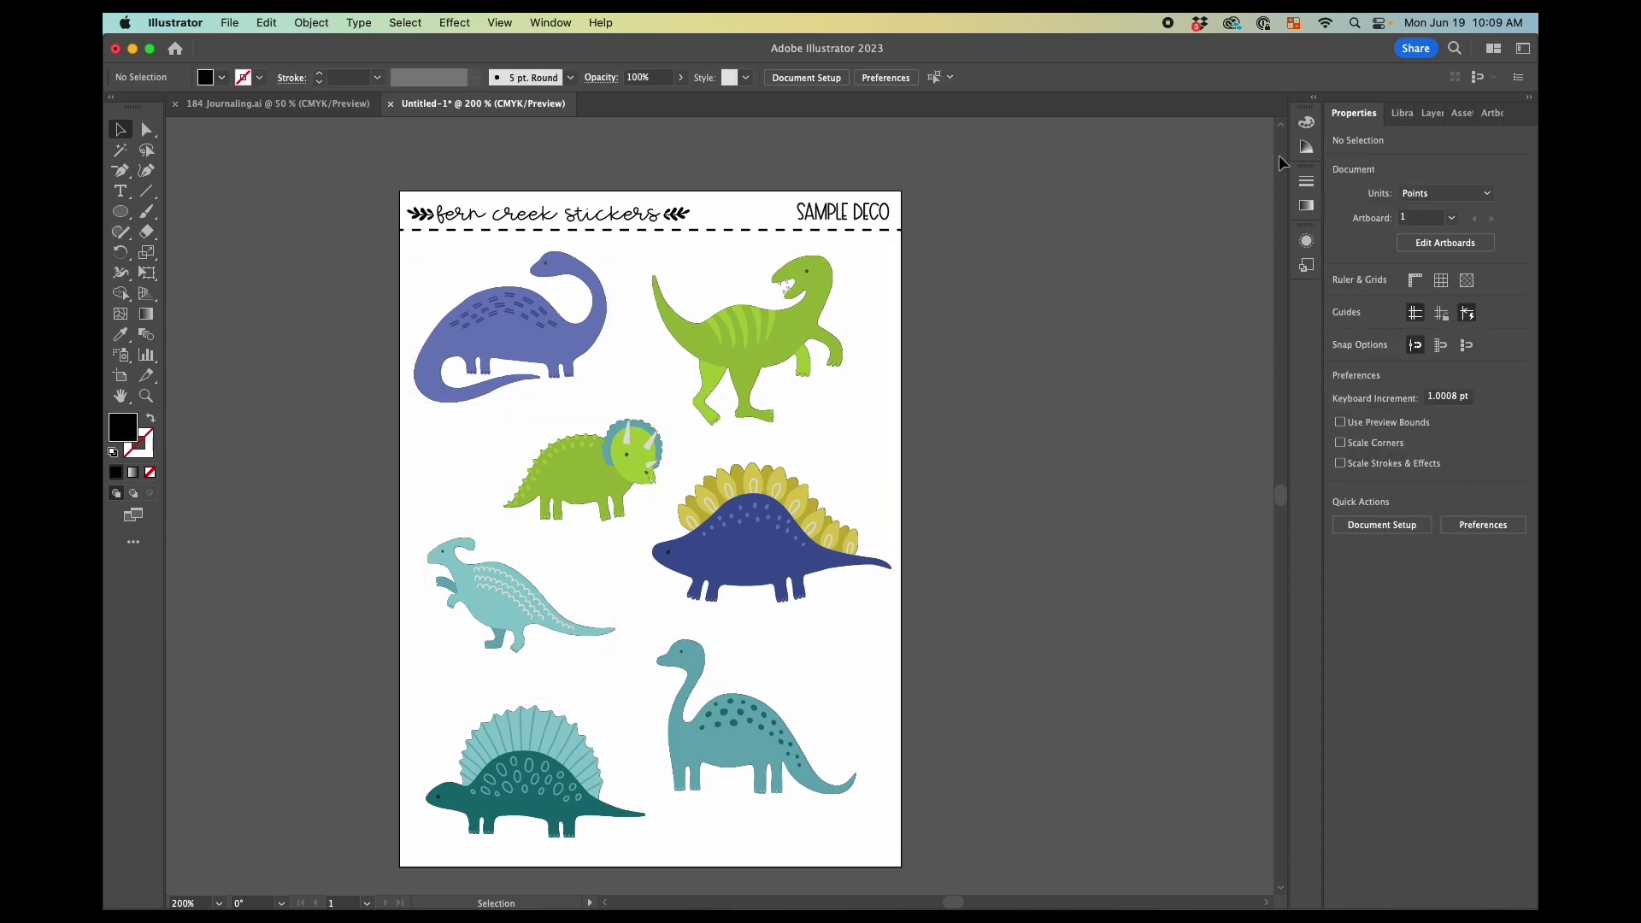
Check the Cut copy by toggling the Print layer, then ungroup the Cut dinosaurs
left_click(1428, 119)
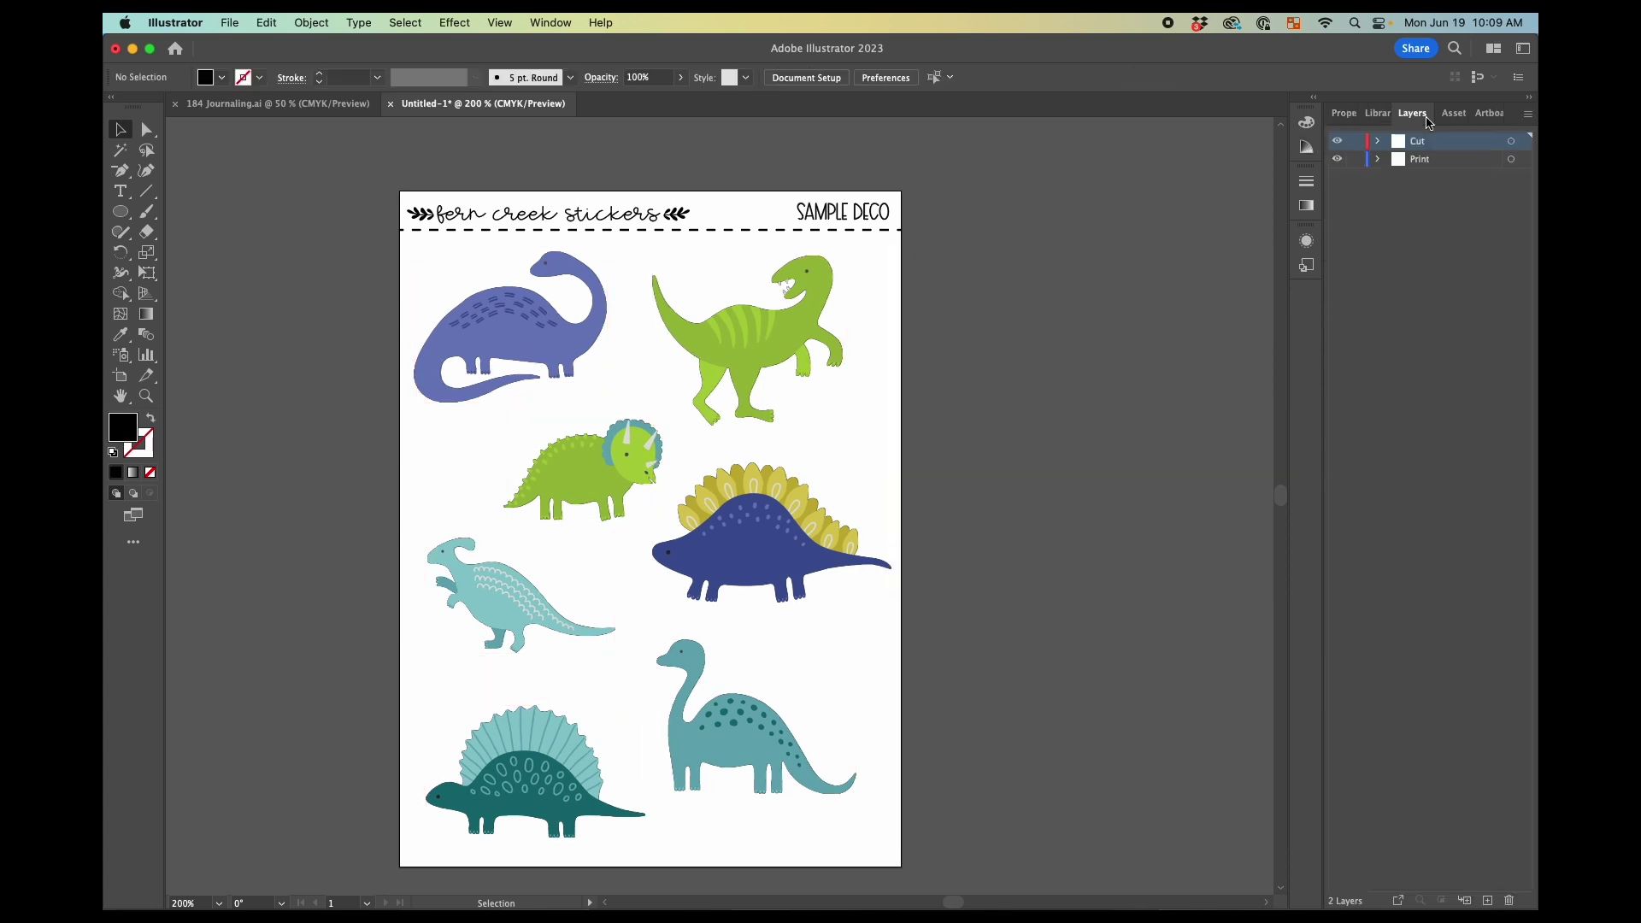
left_click(1340, 162)
left_click(1340, 162)
left_click(757, 318)
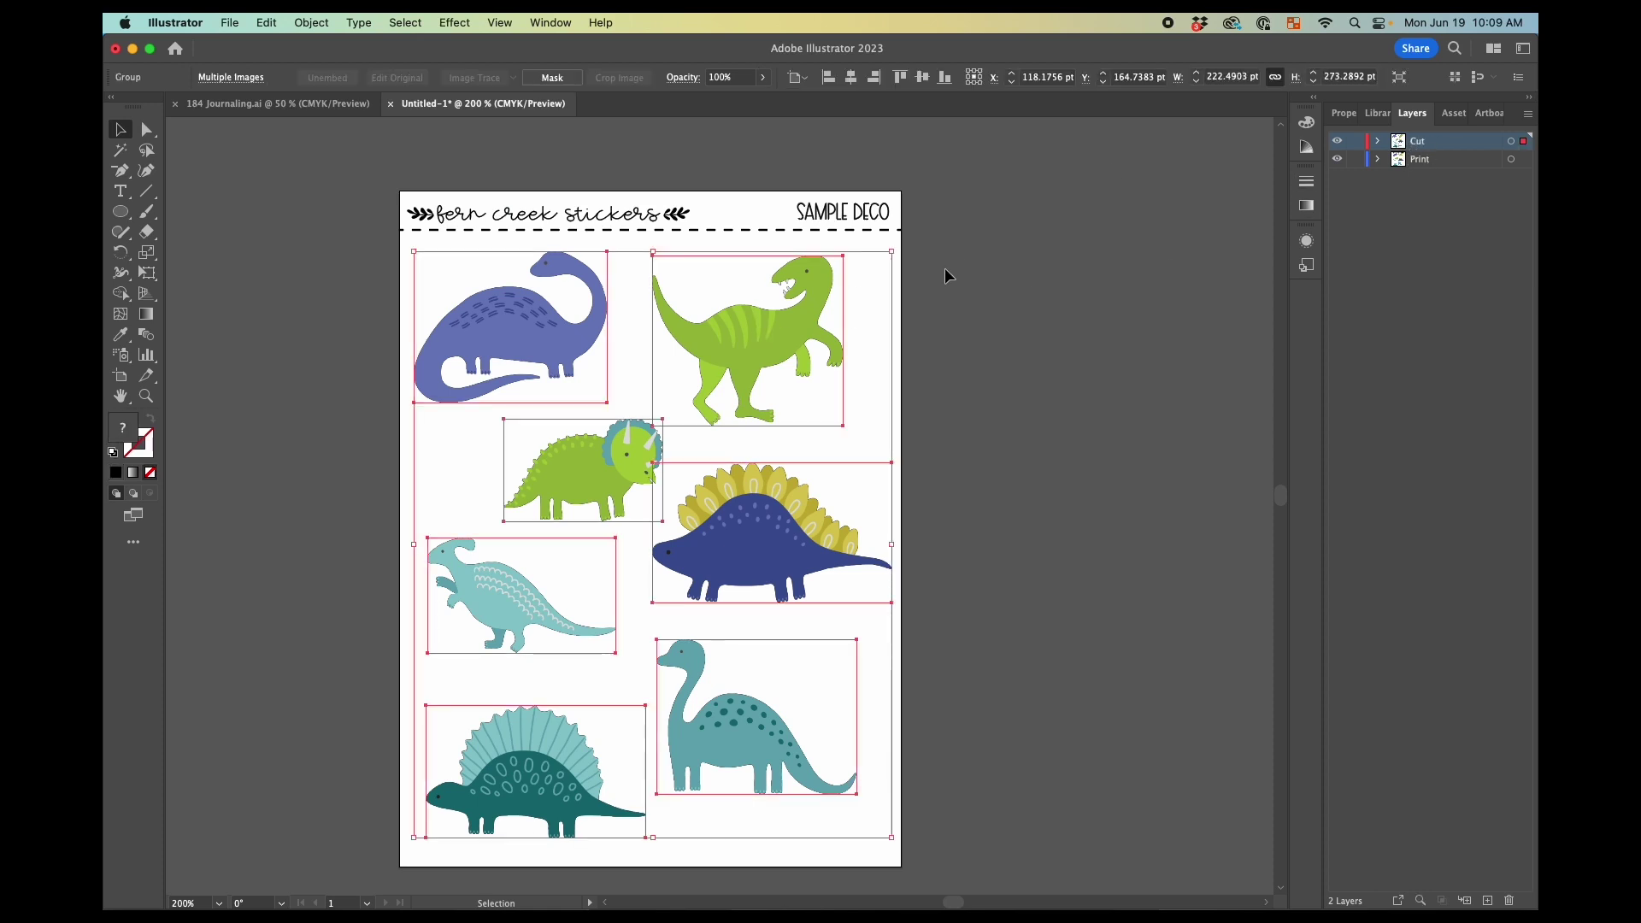
left_click(1344, 113)
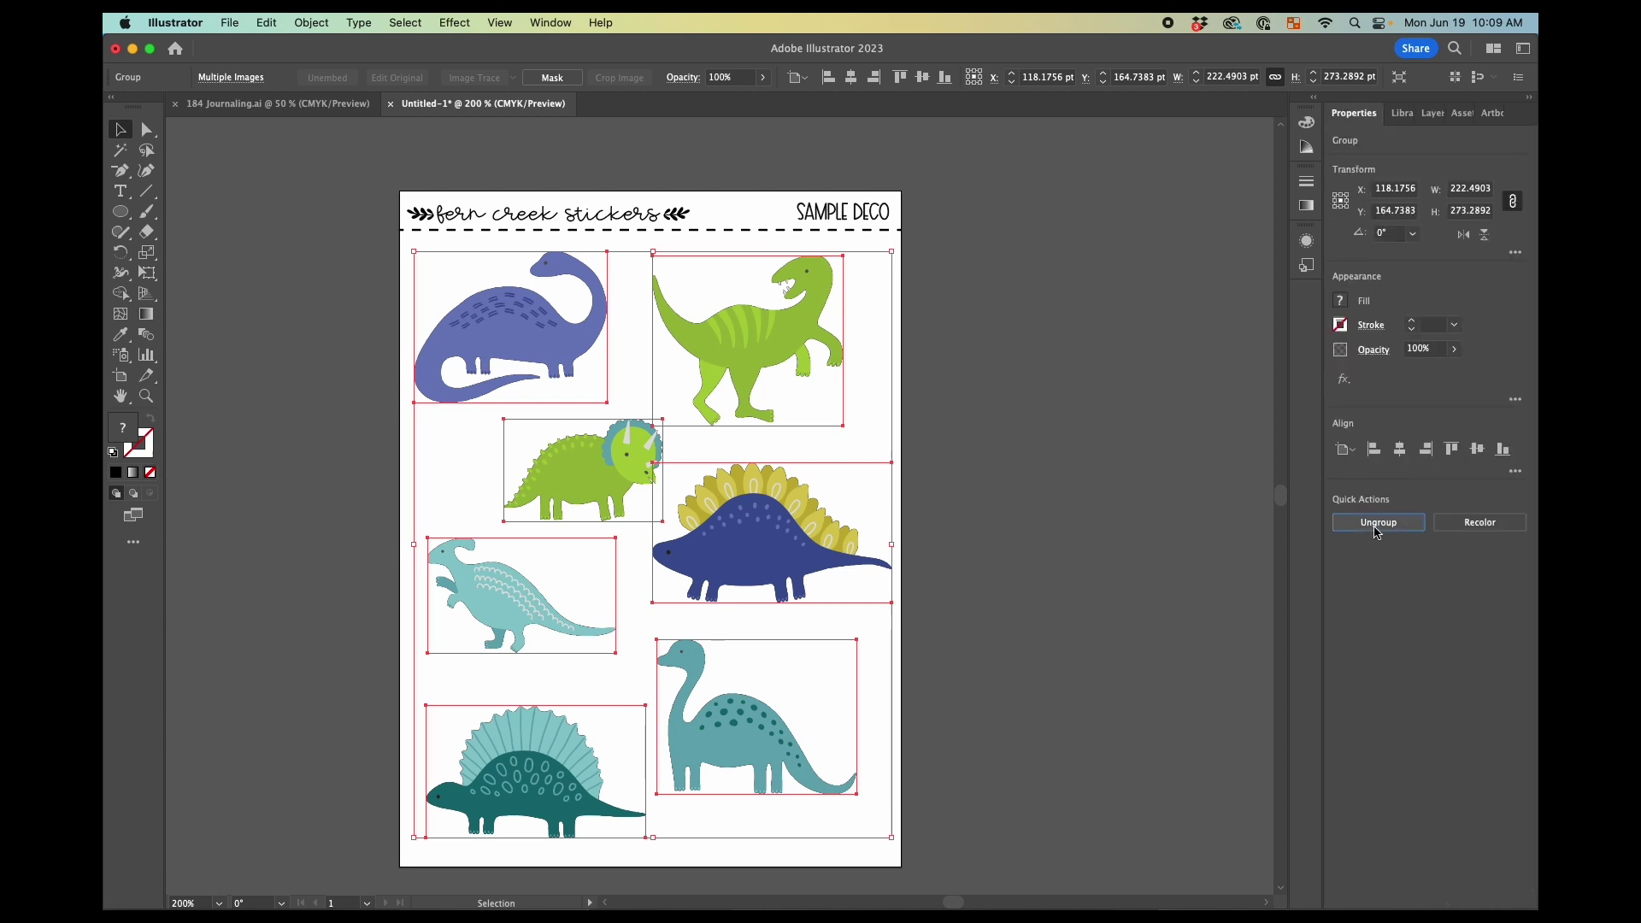
left_click(1378, 523)
left_click(1010, 300)
Open the Image Trace panel and zoom in on the selected green T-rex
left_click(550, 22)
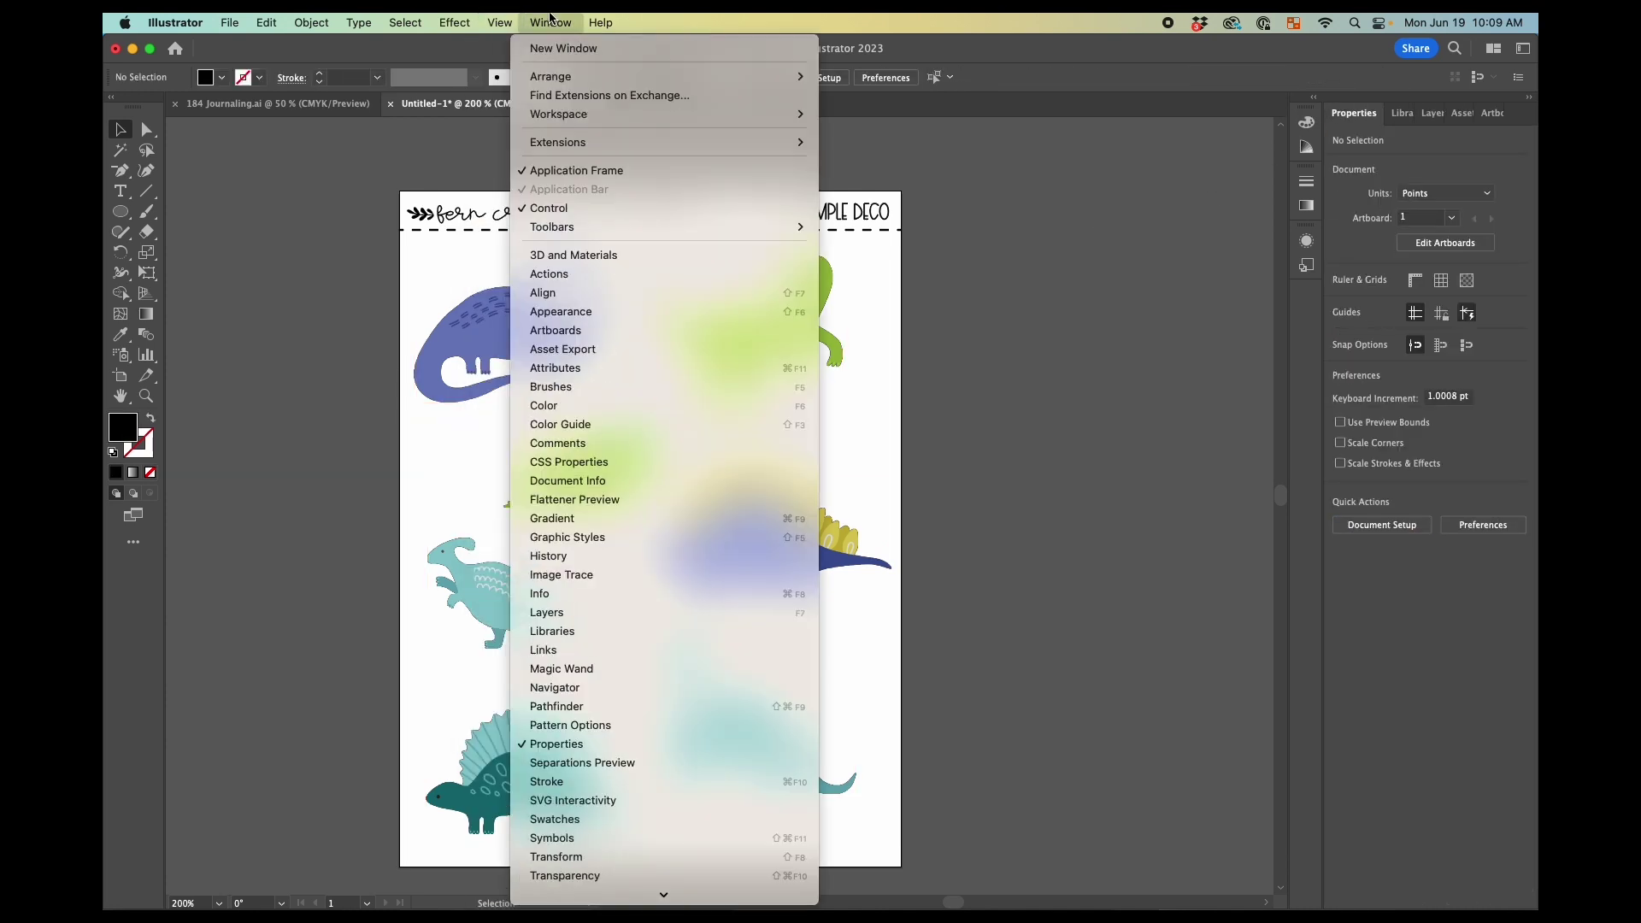
left_click(634, 576)
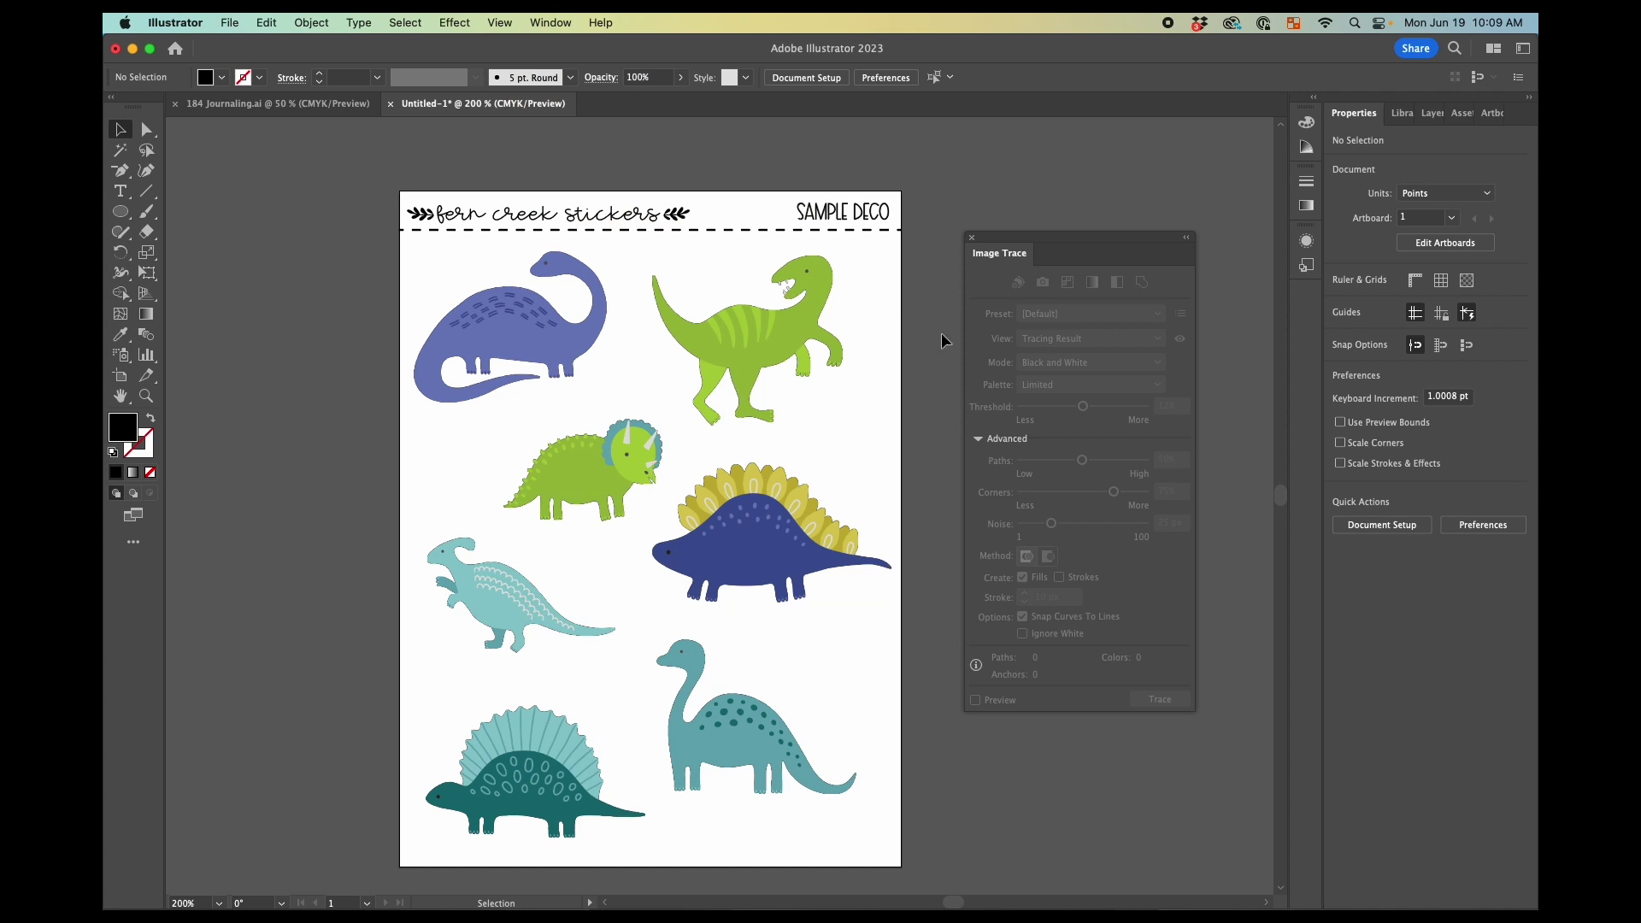
left_click_drag(1000, 244, 999, 225)
left_click(773, 342)
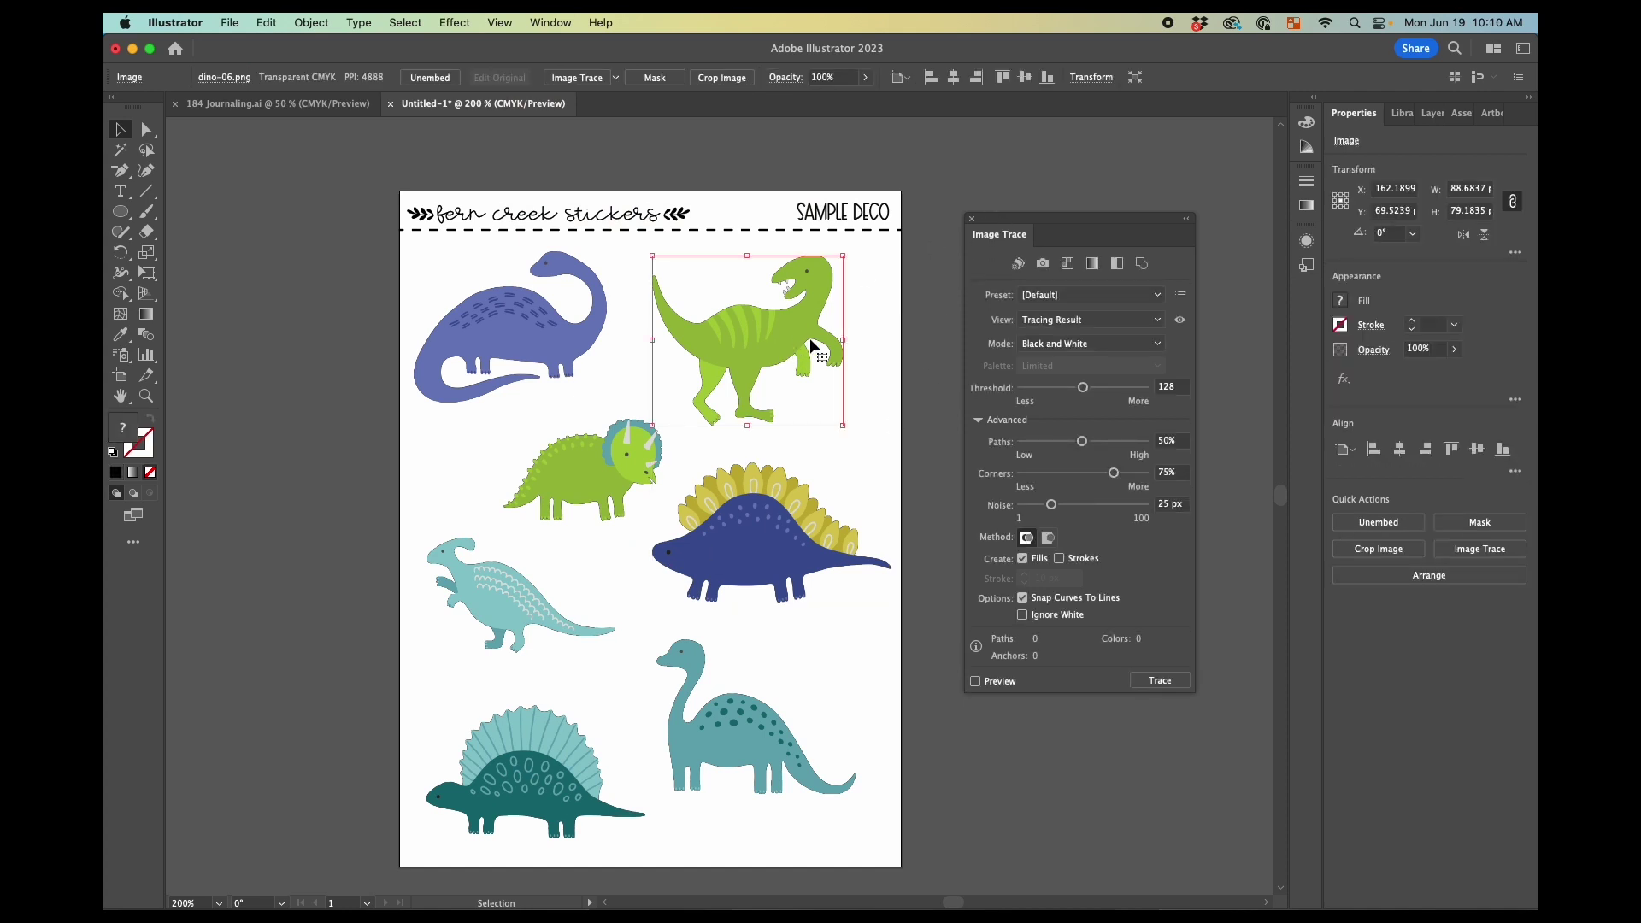
key("super+equal")
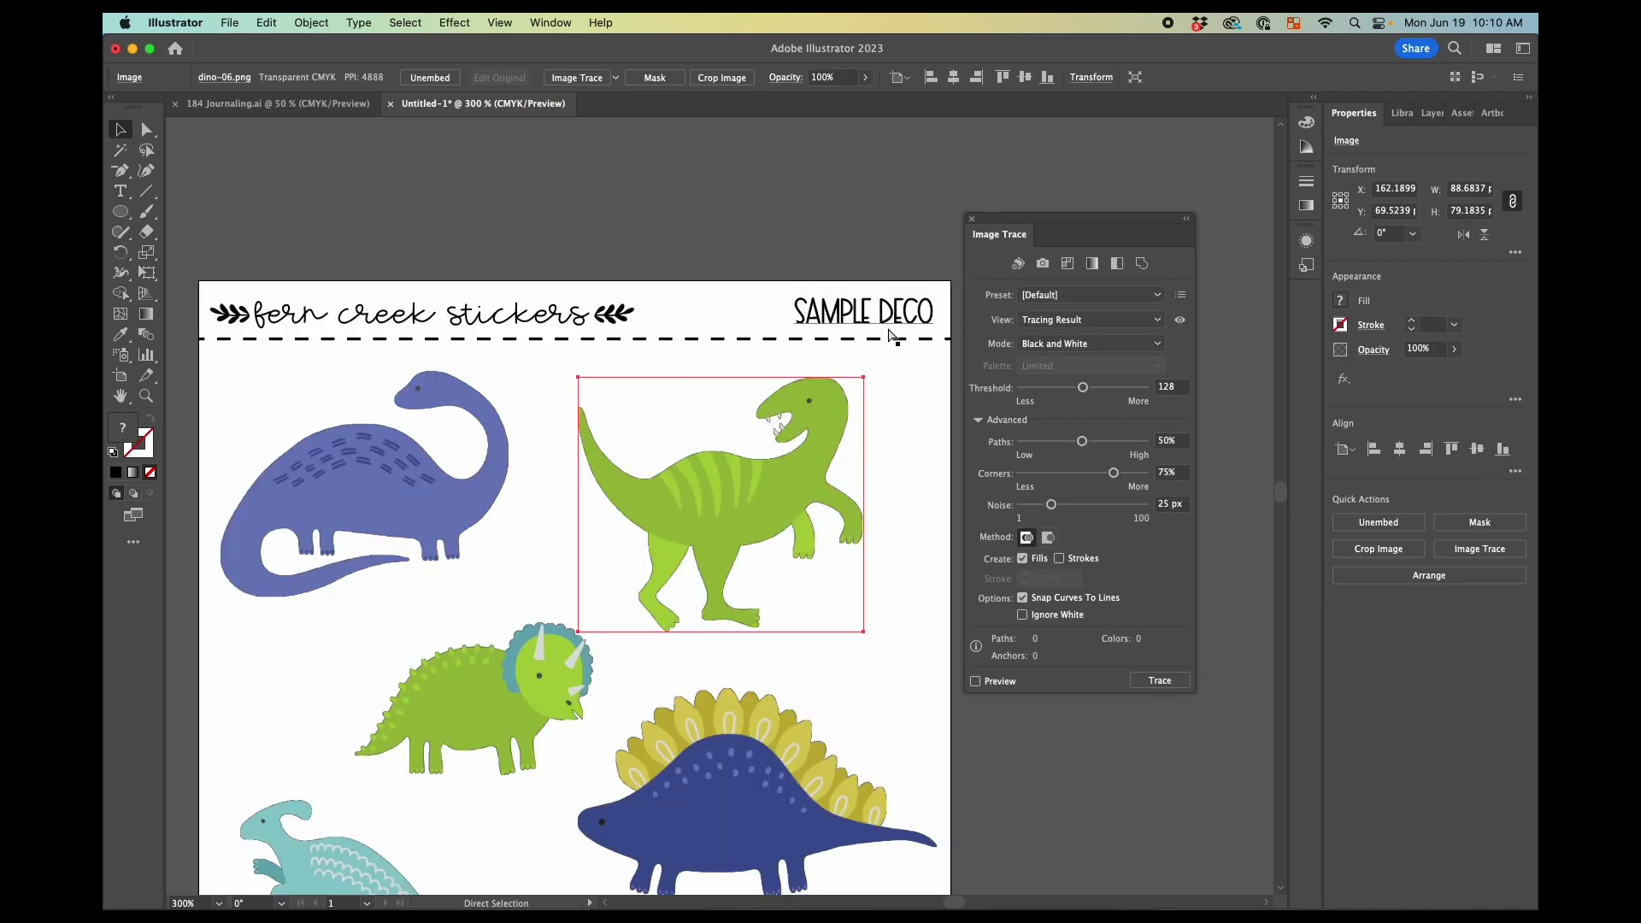
scroll(889, 333, "right", 1)
key("super+equal")
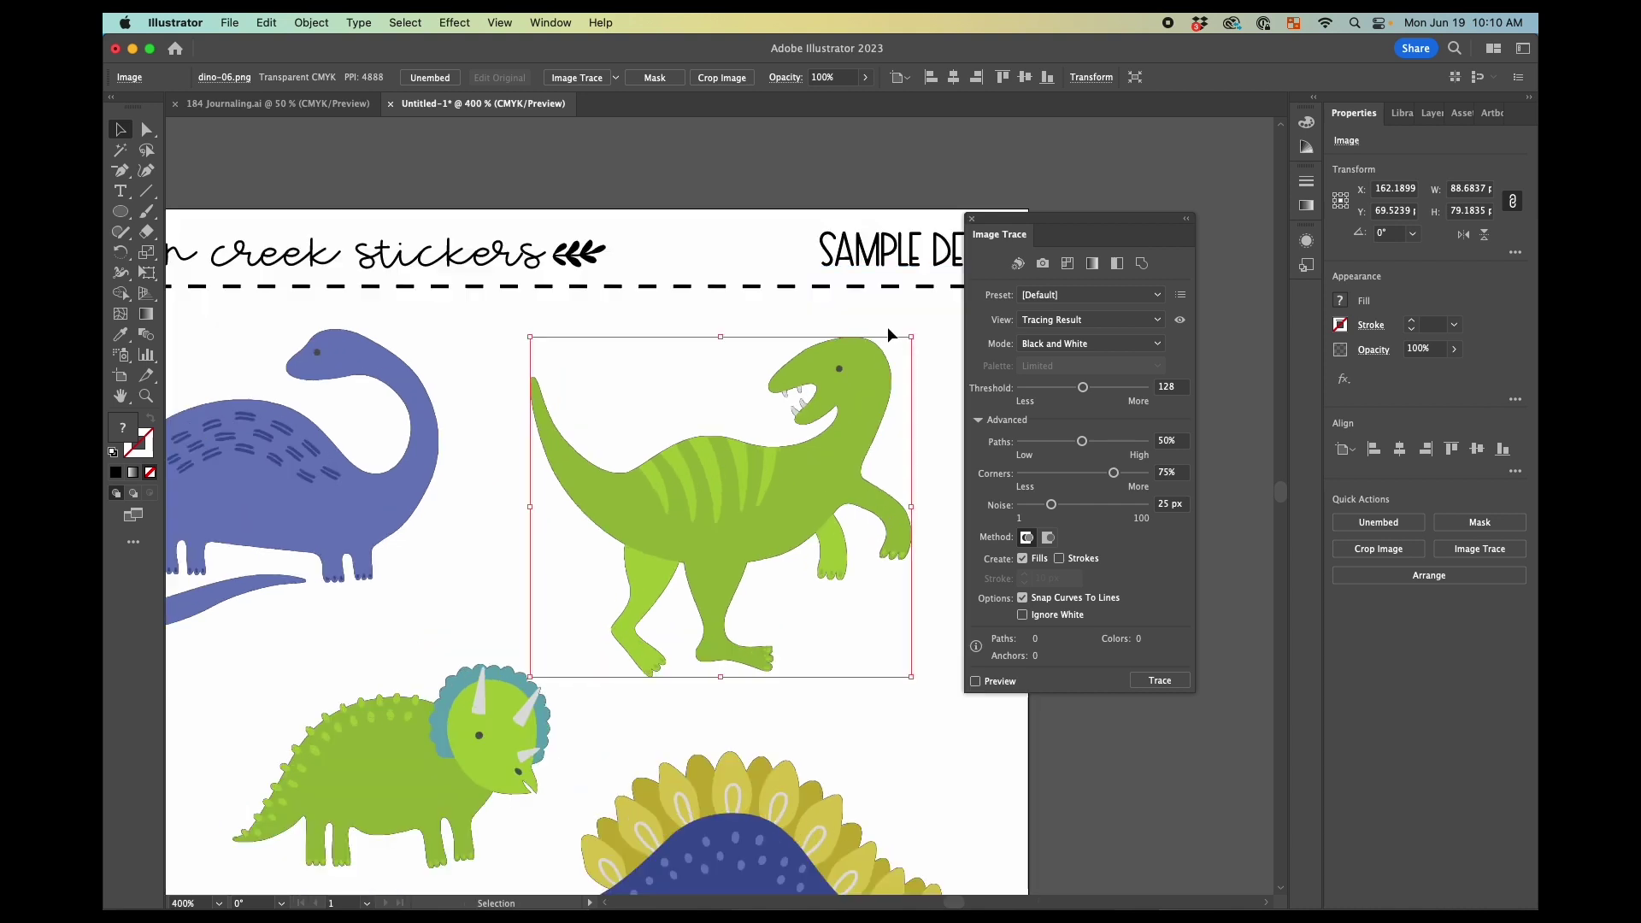
key("super+equal")
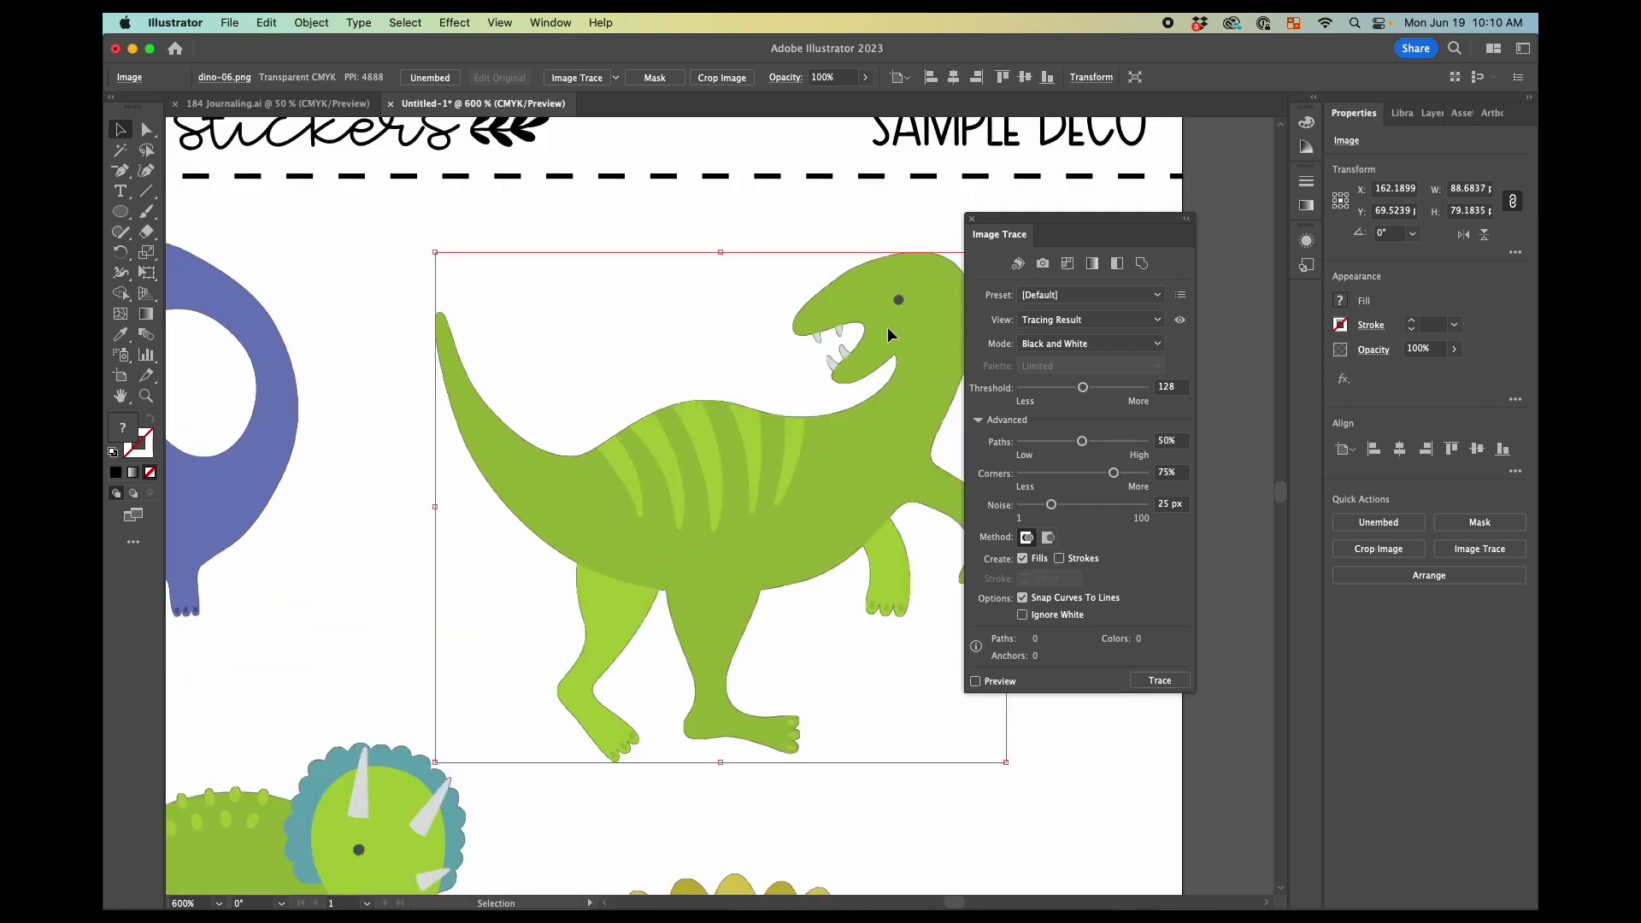
scroll(887, 327, "right", 3)
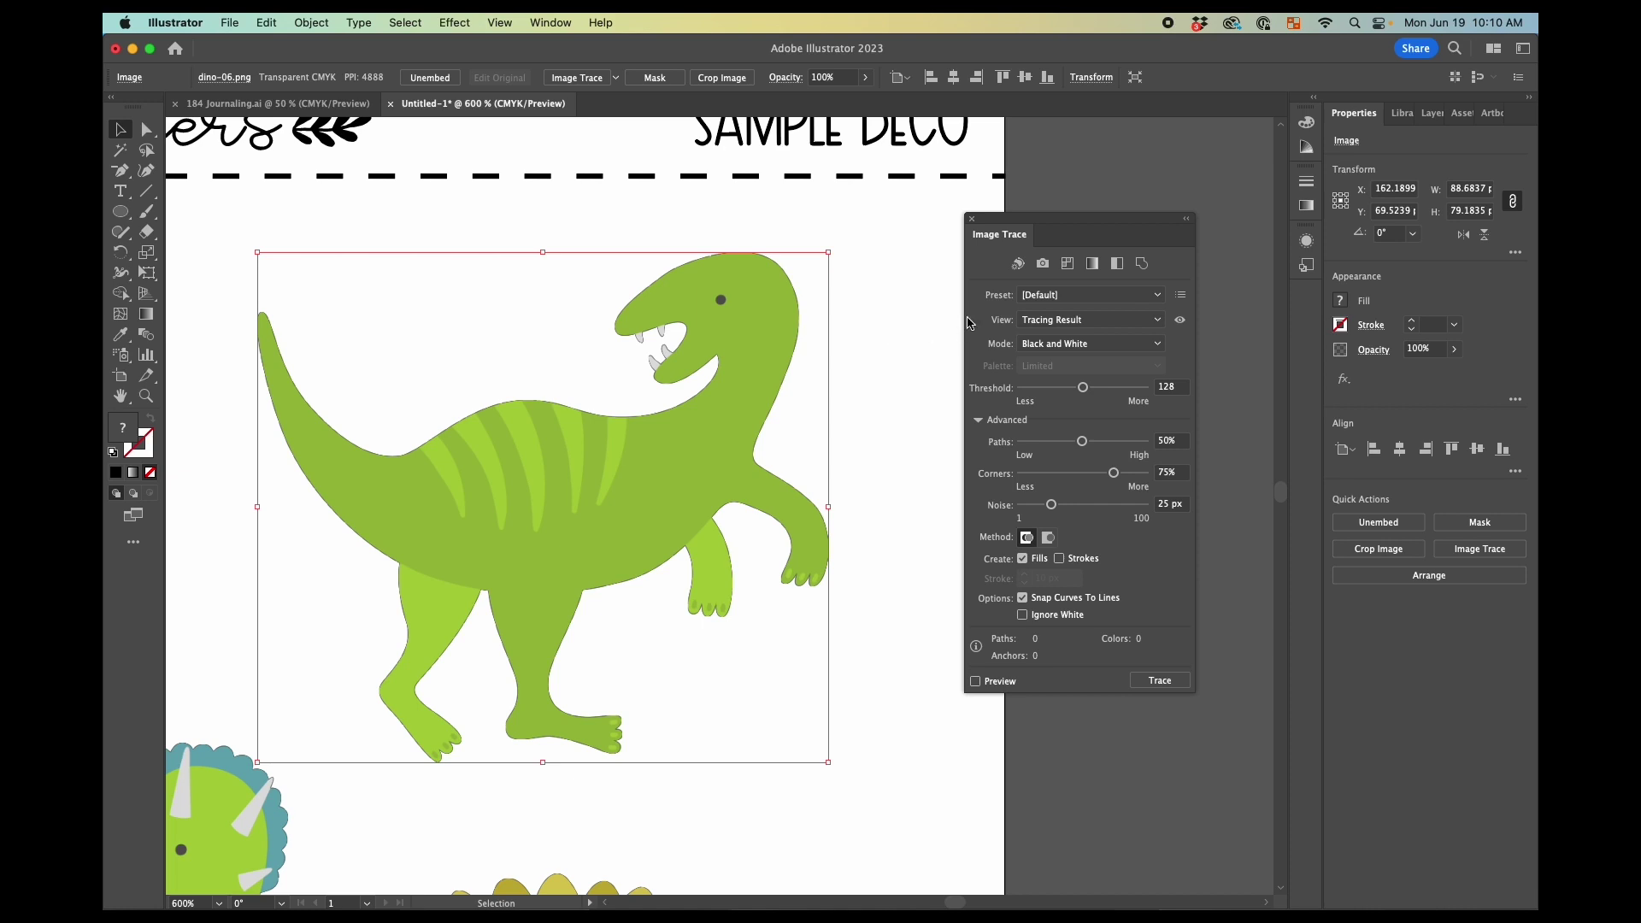
Keep the Default preset, enable Preview and Ignore White, and push the threshold to 255
left_click(1038, 297)
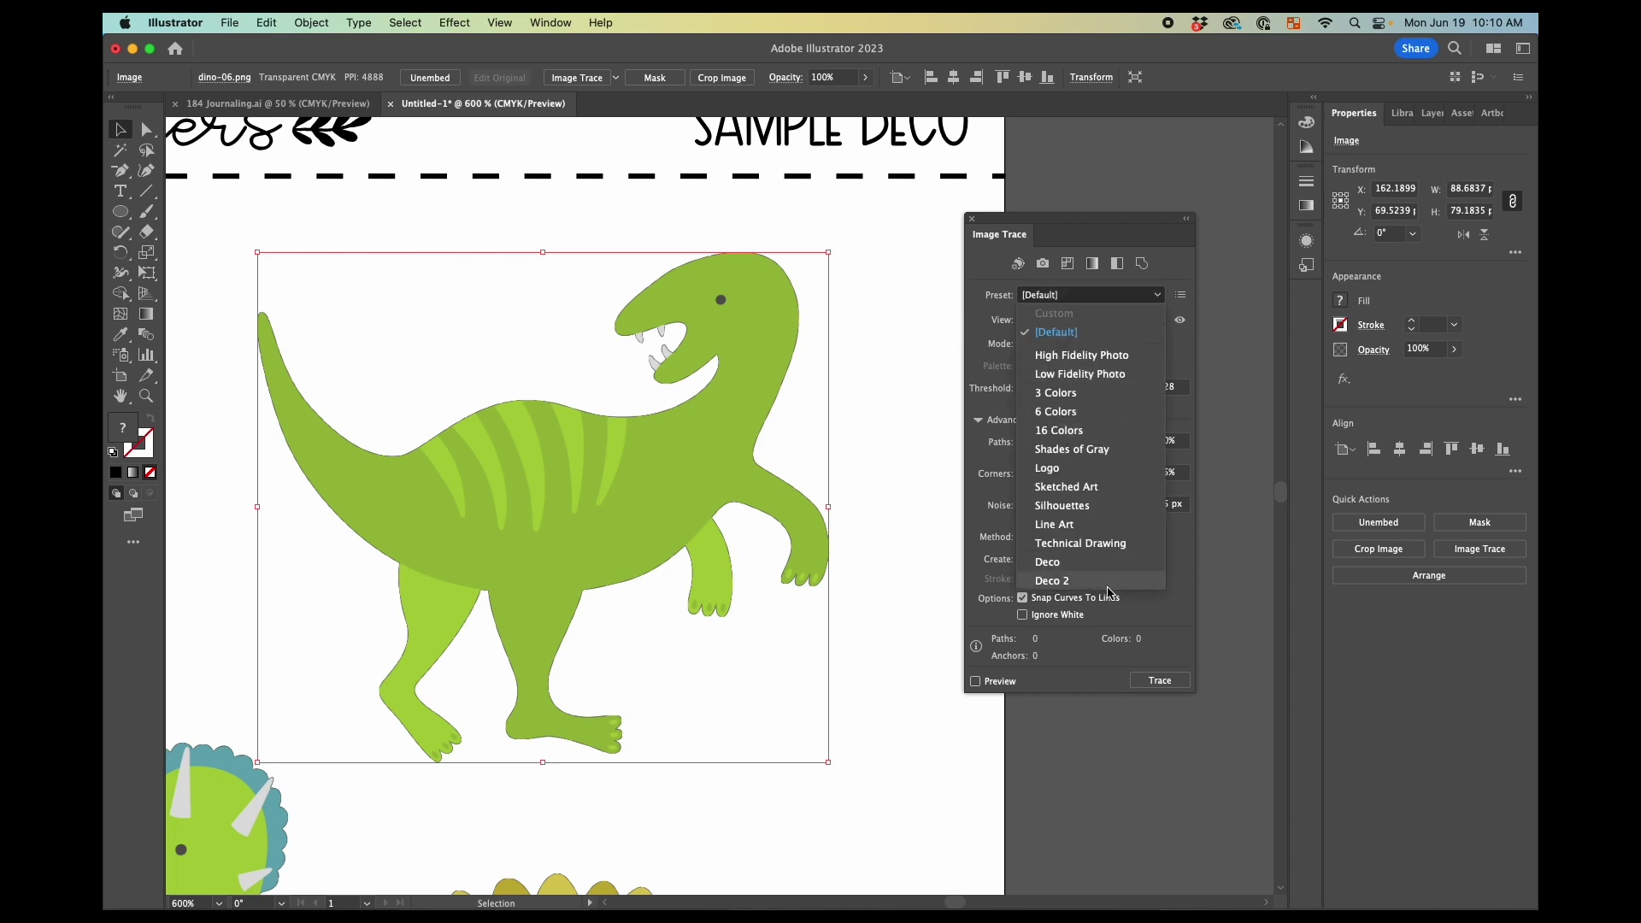
left_click(1094, 296)
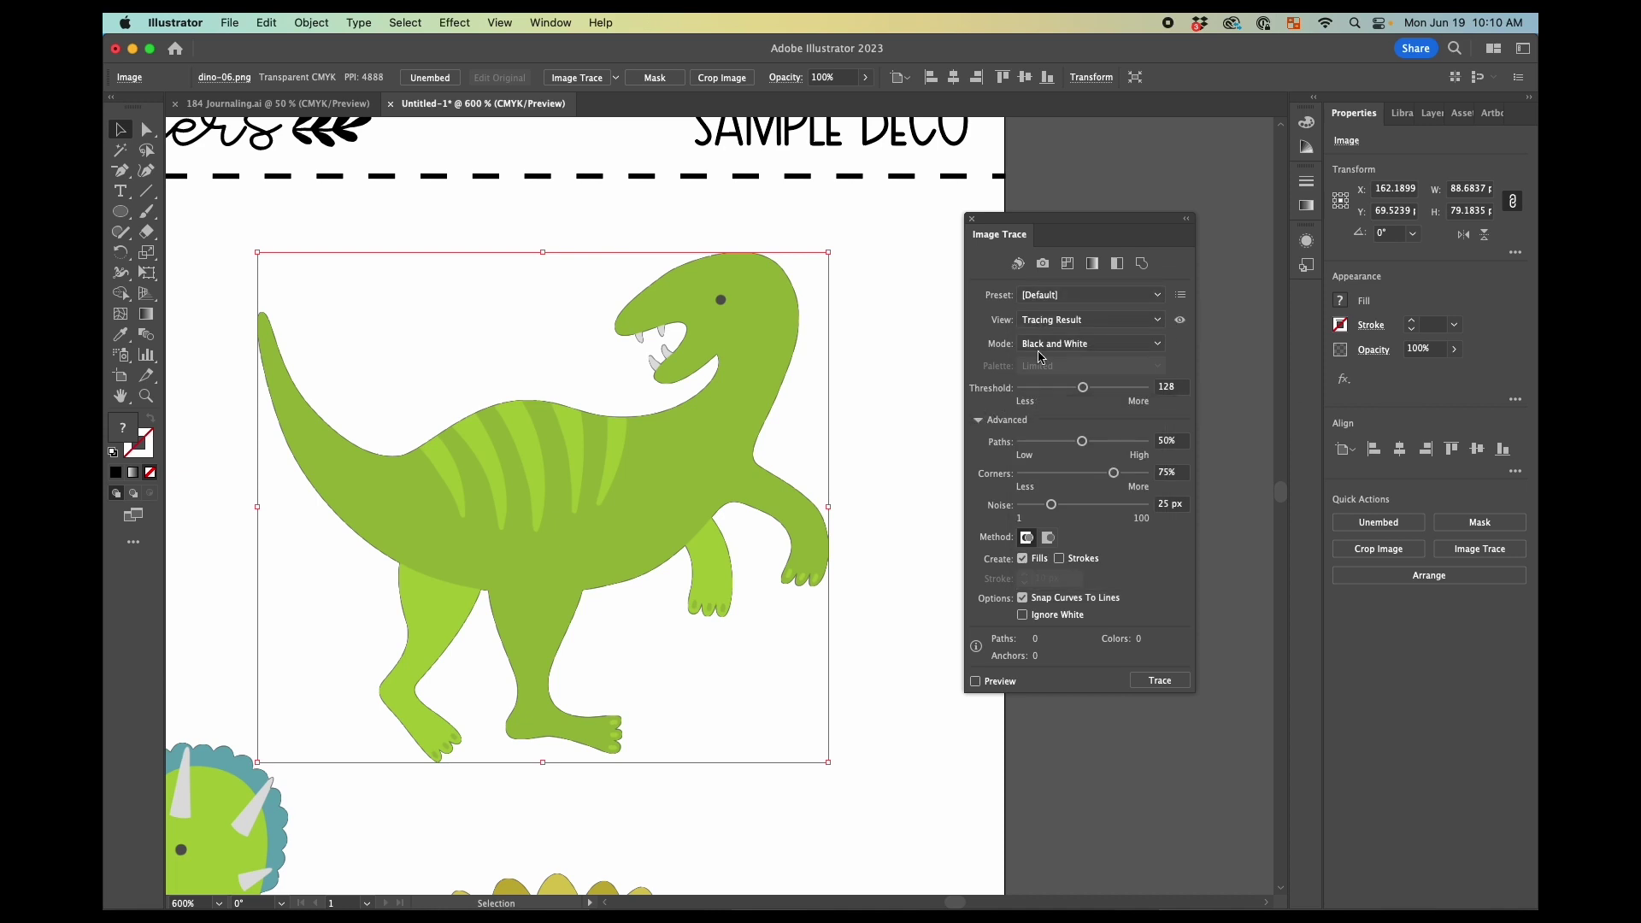
left_click(979, 420)
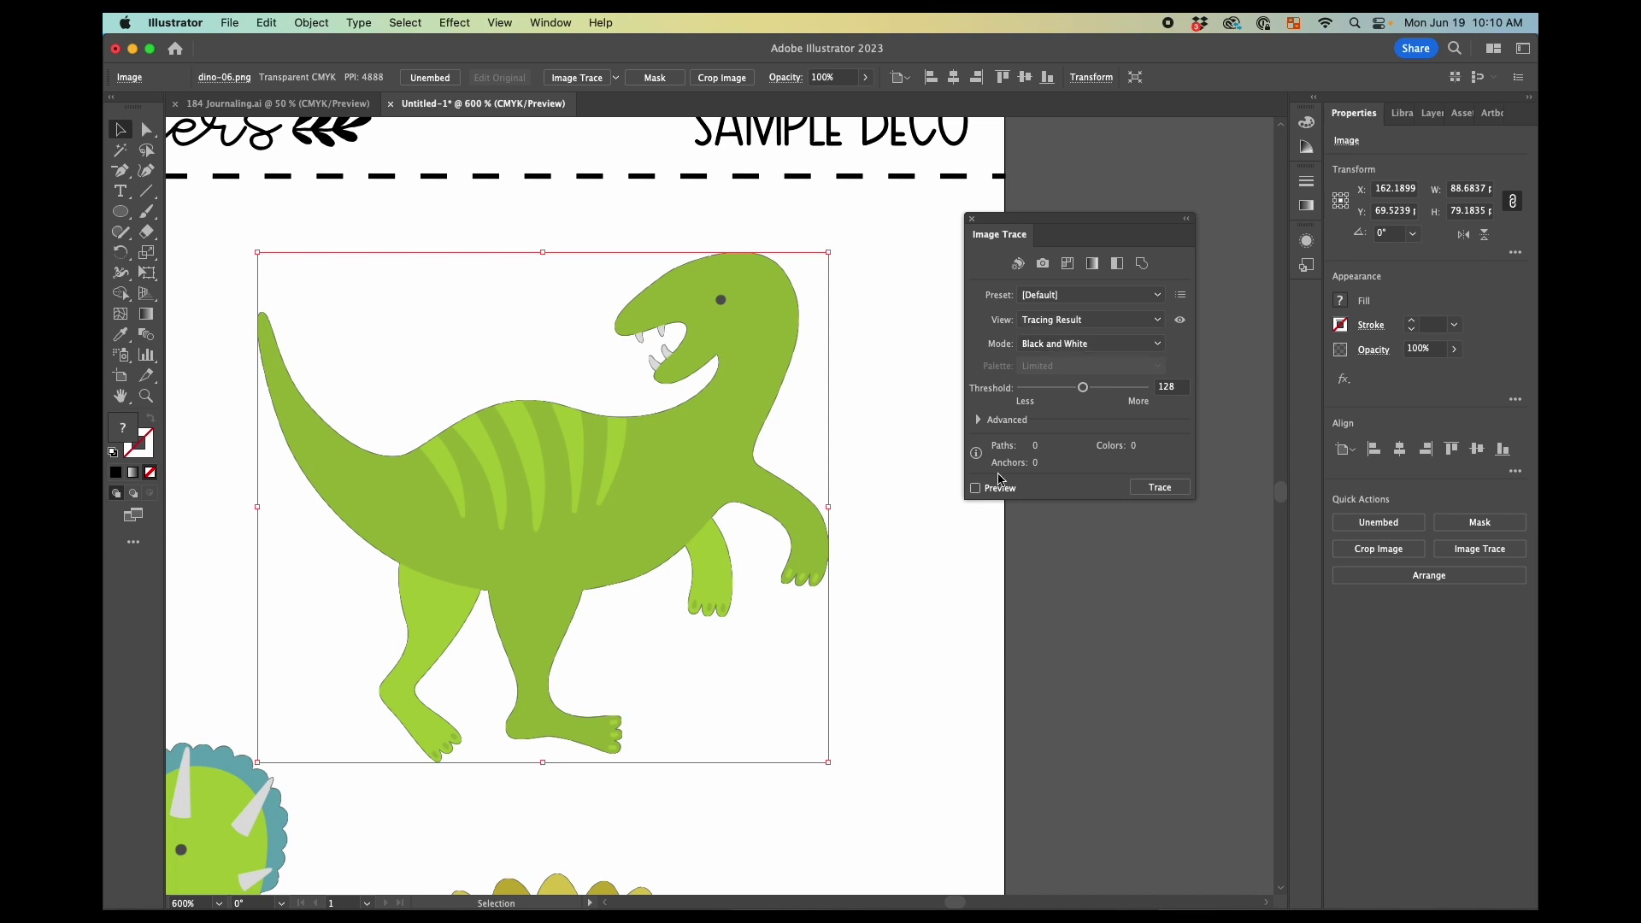
left_click(975, 489)
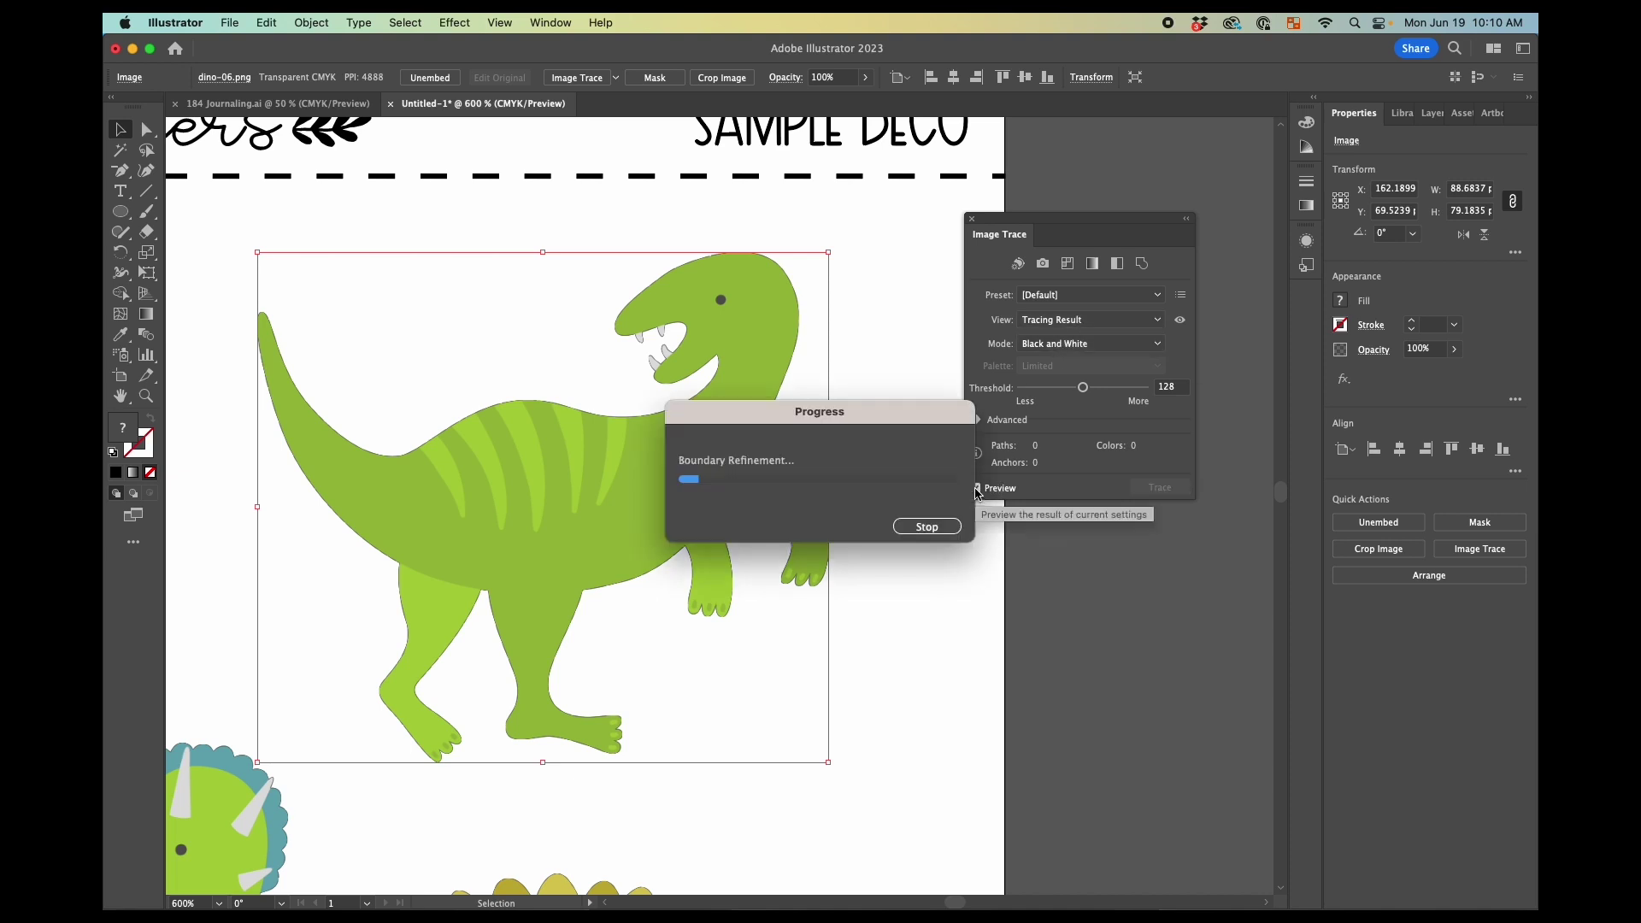
left_click(980, 420)
left_click(1023, 615)
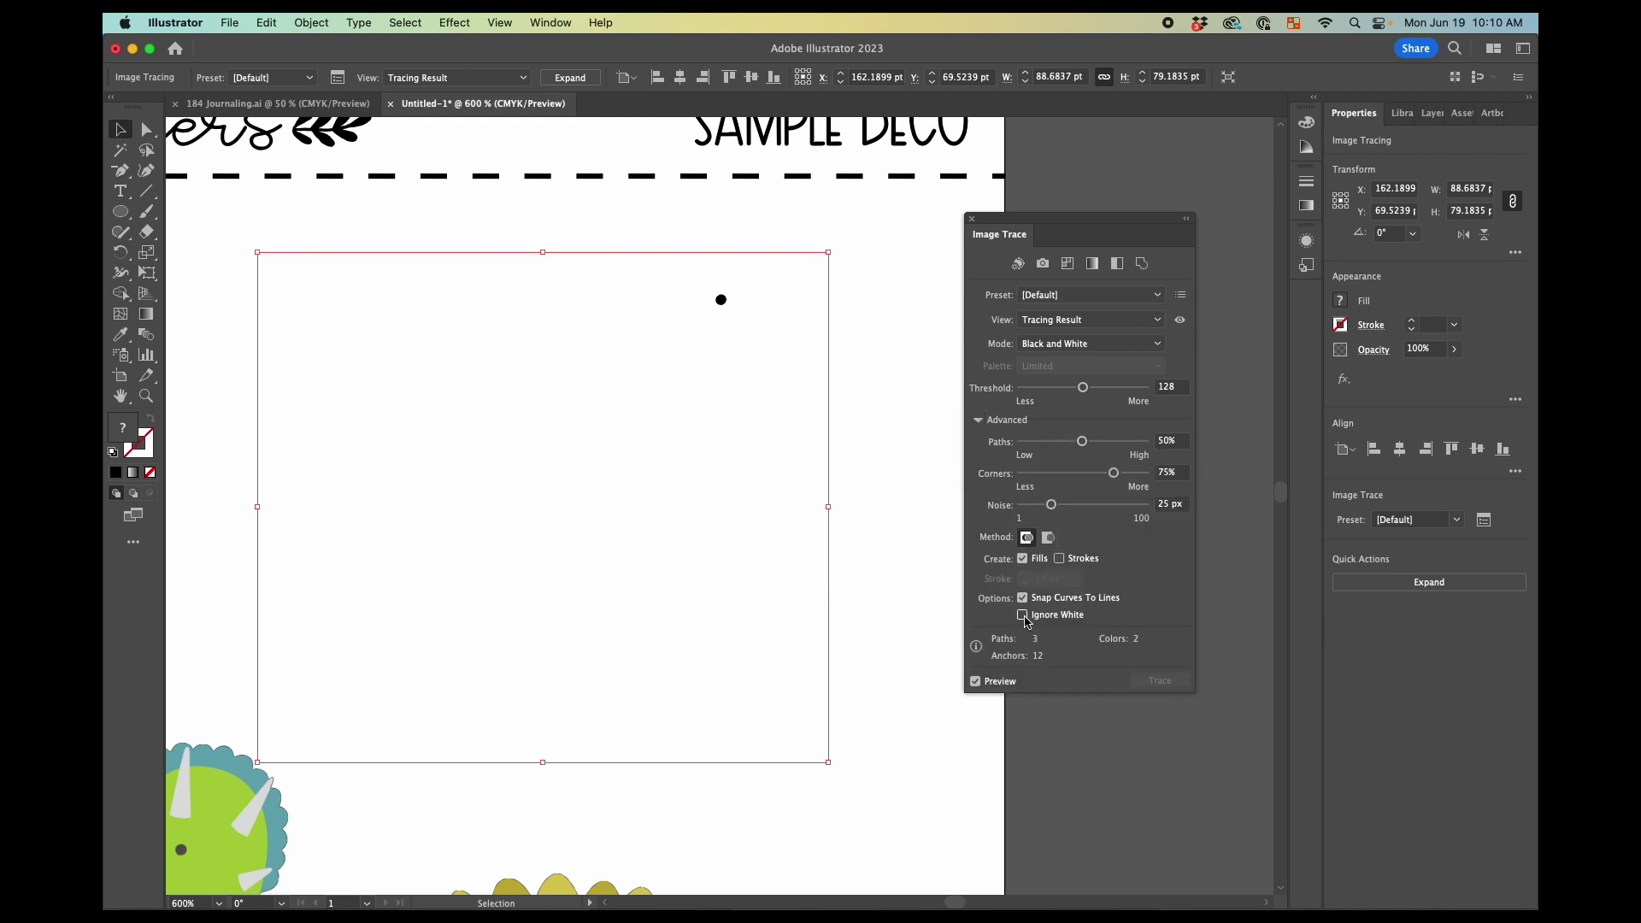
left_click(978, 420)
left_click_drag(1083, 388, 1217, 385)
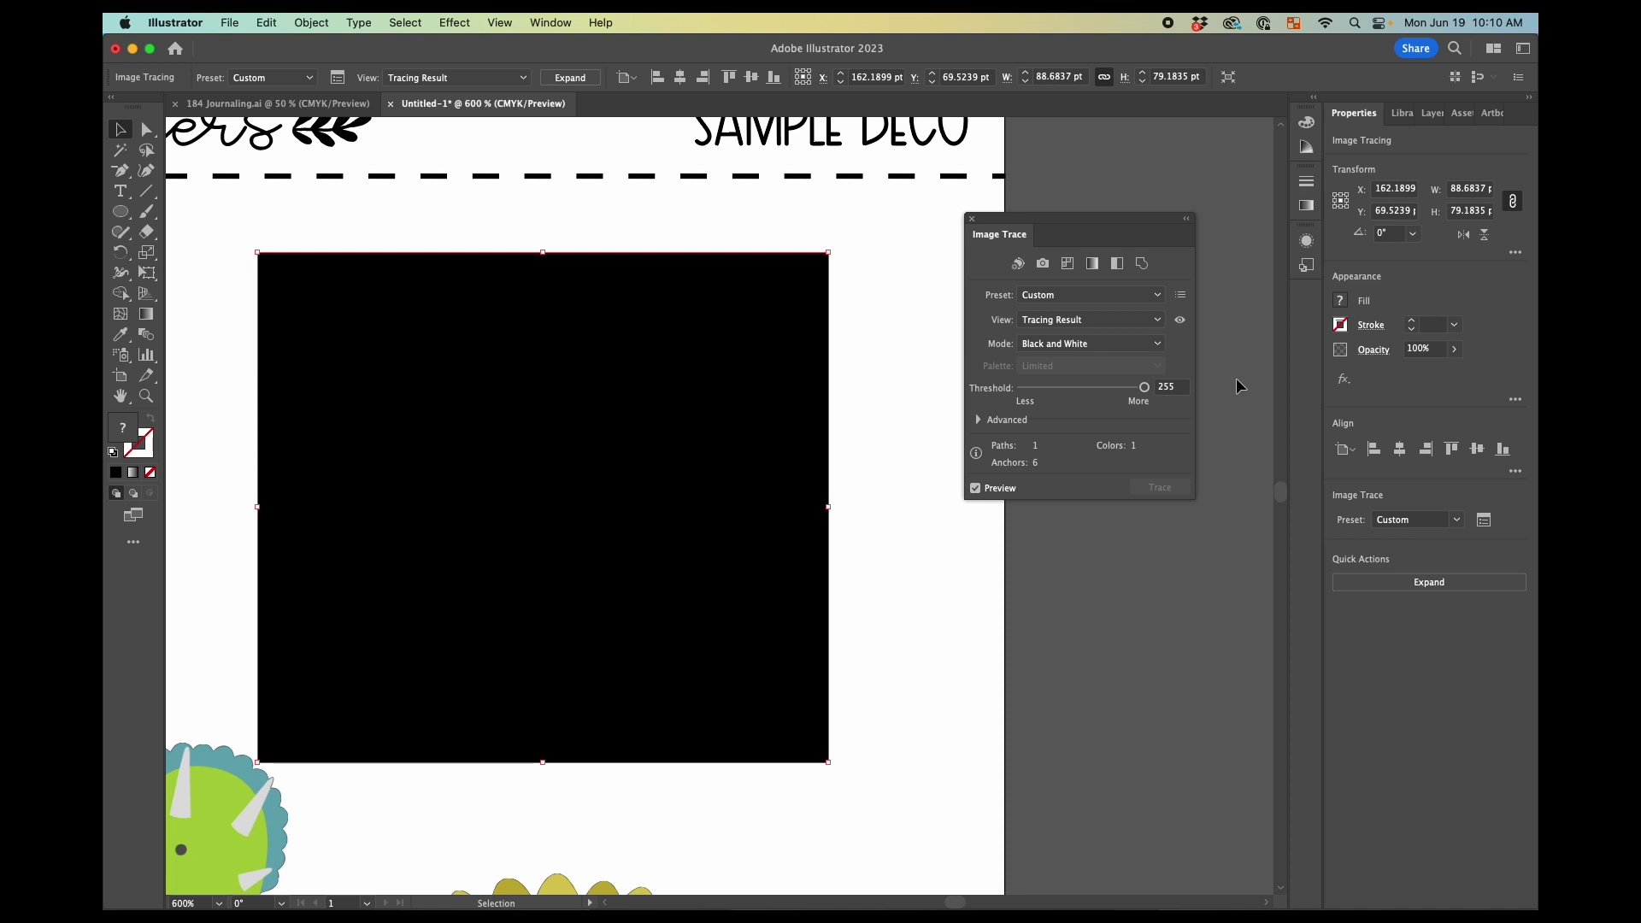
Enter a trace threshold of 230
left_click(1167, 389)
type("2320")
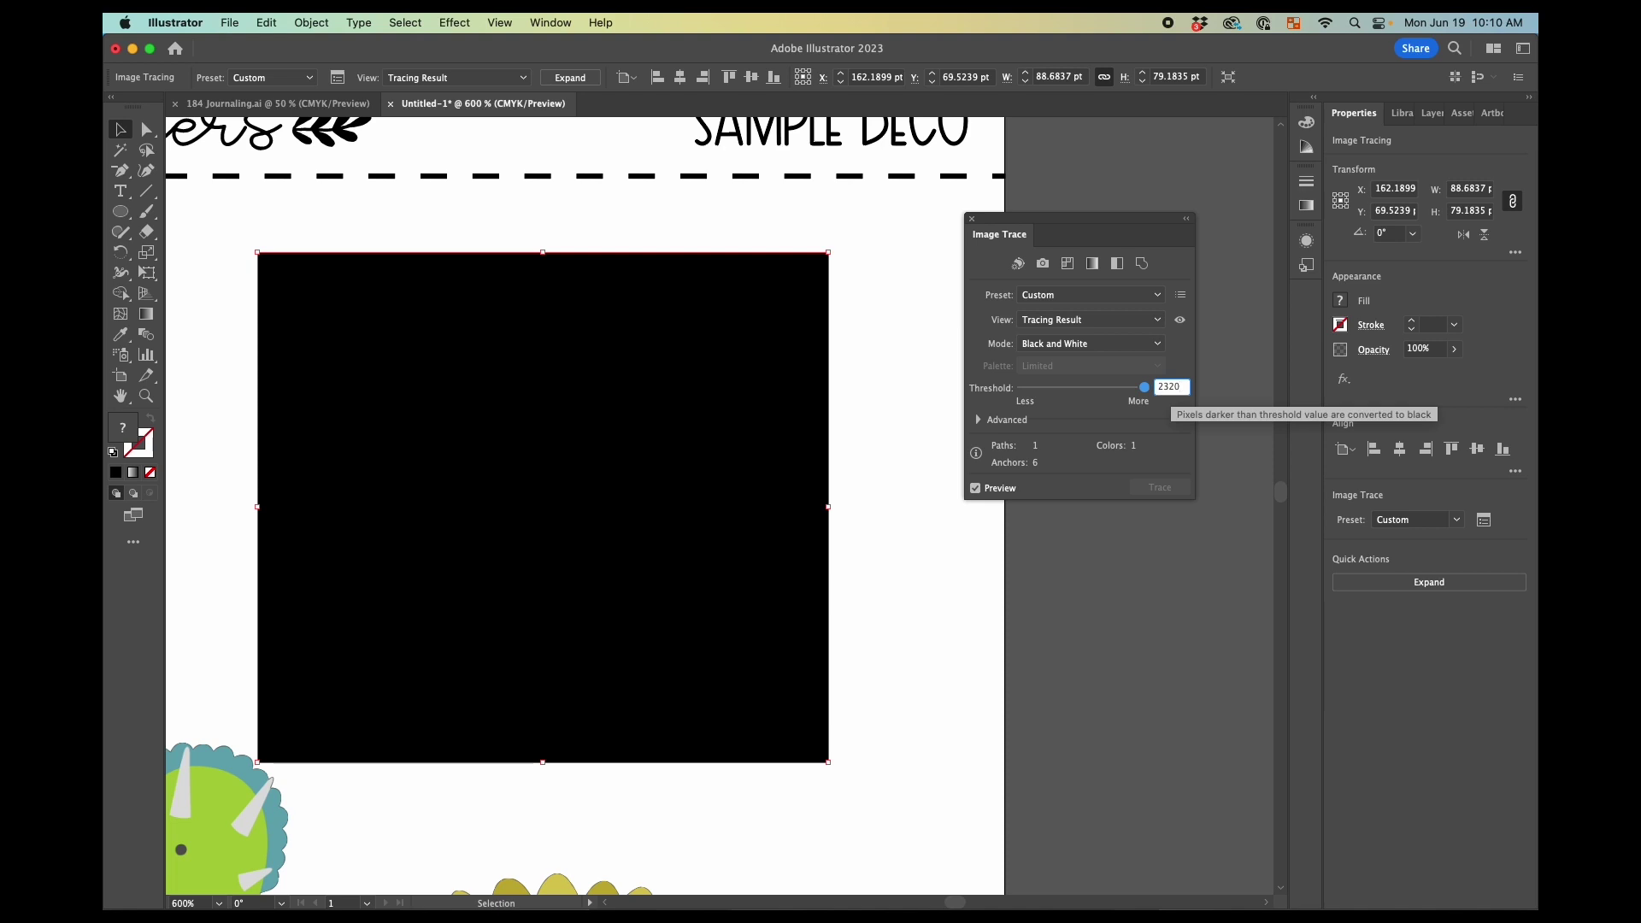
key("XF86AudioRaiseVolume")
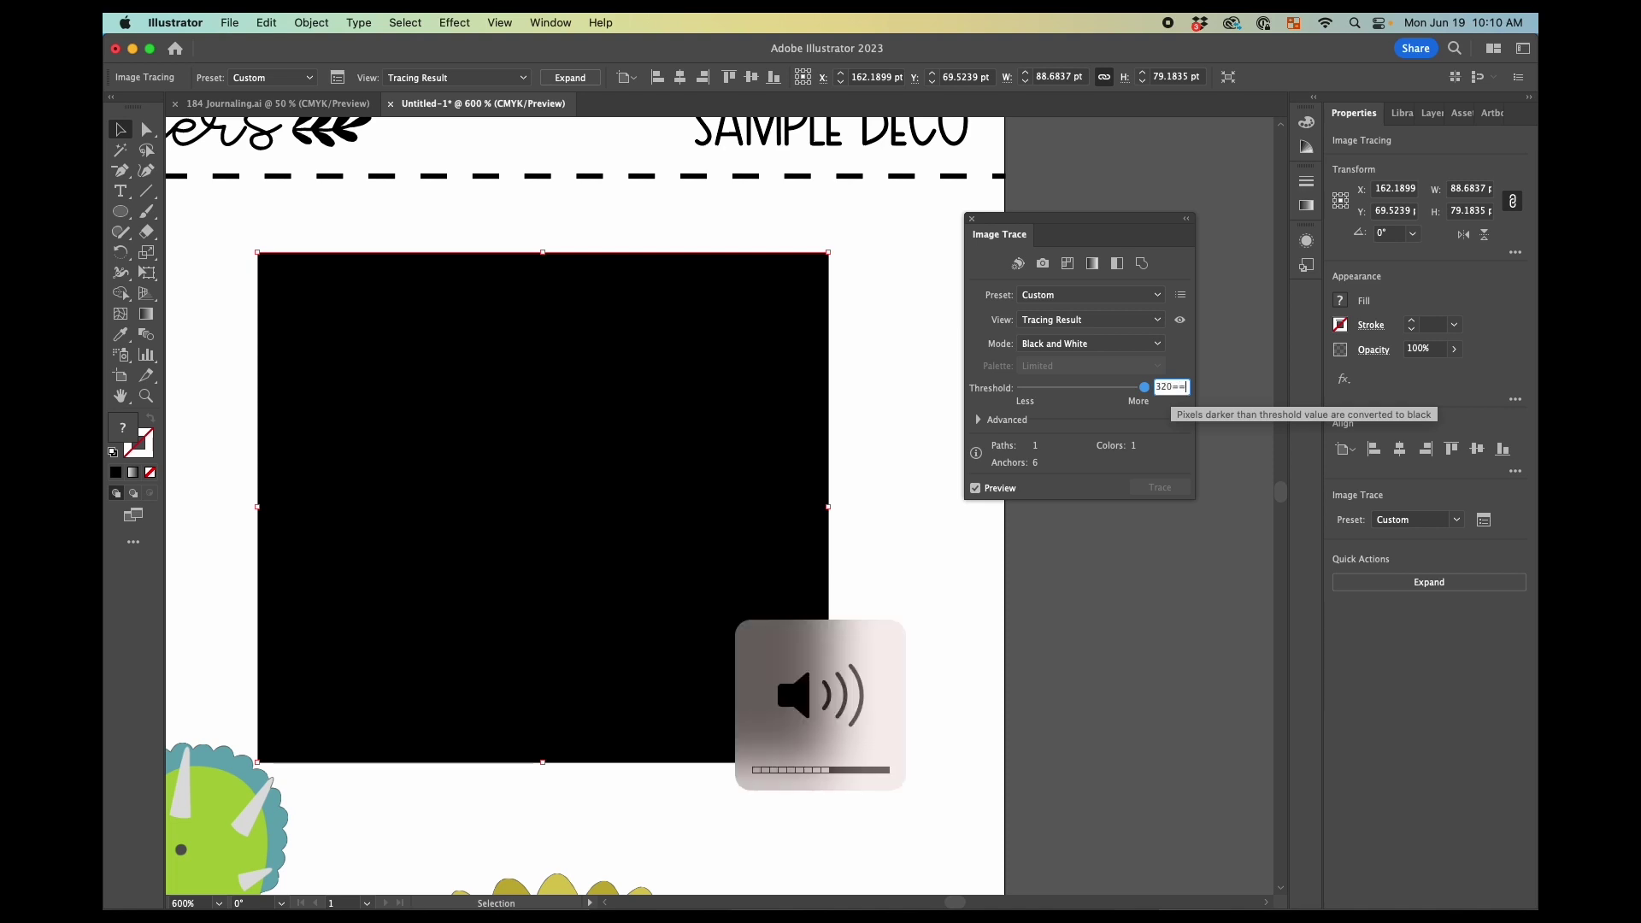
key("BackSpace")
key("BackSpace")
key("BackSpace")
key("BackSpace")
key("BackSpace")
type("230")
key("Return")
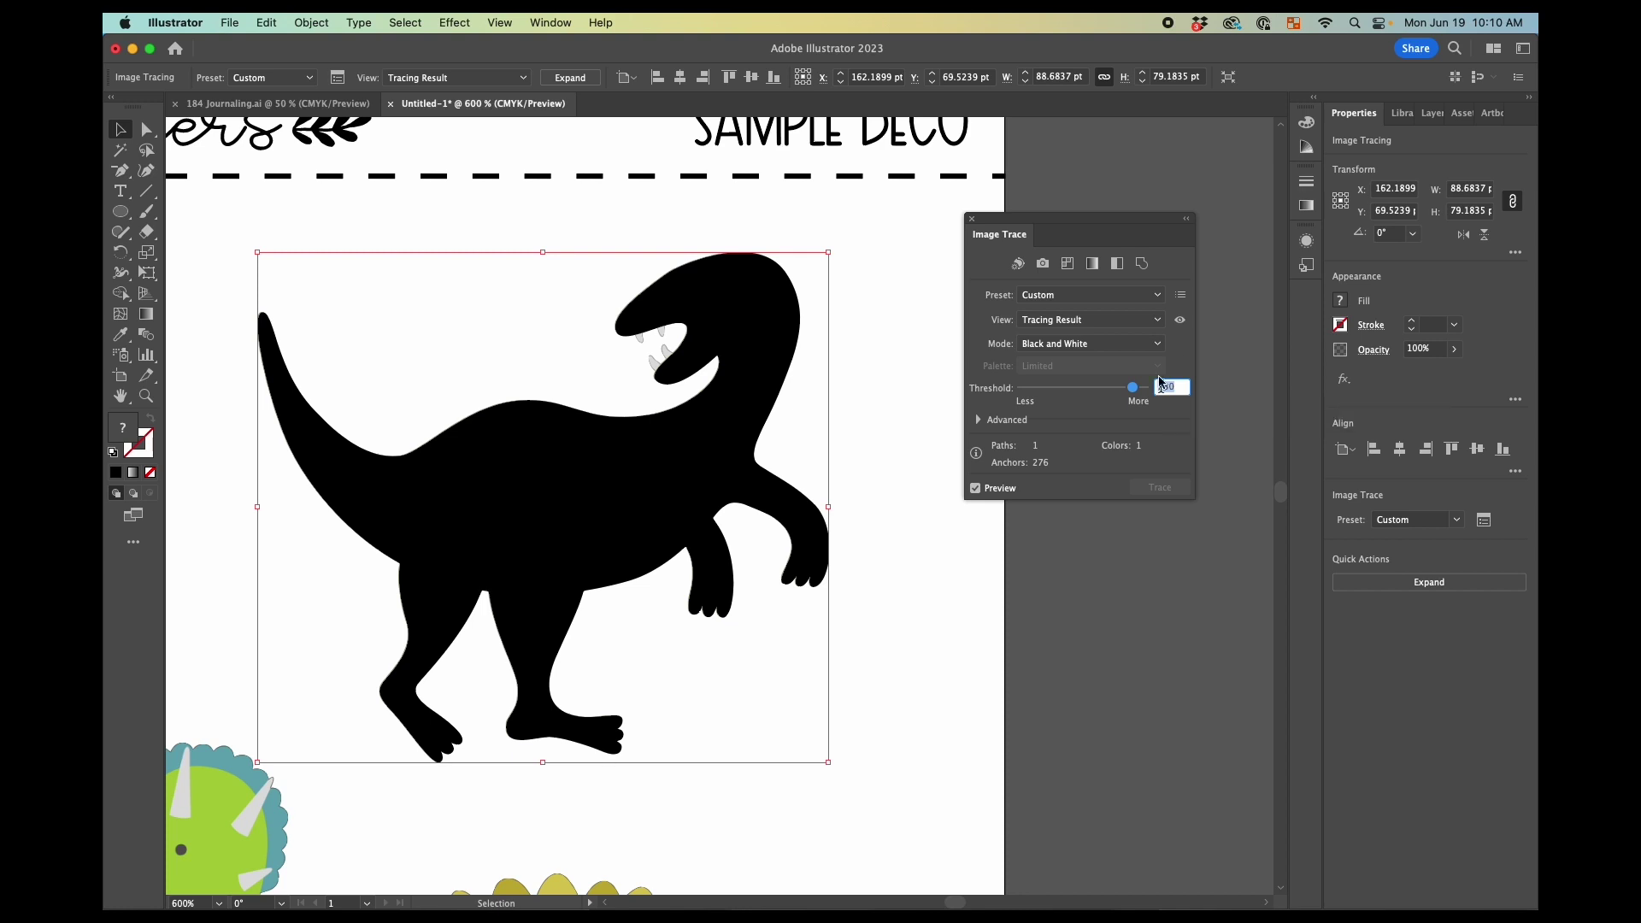
Check the trace by toggling the Print layer, then raise the threshold to about 248
left_click(1431, 113)
left_click(1338, 160)
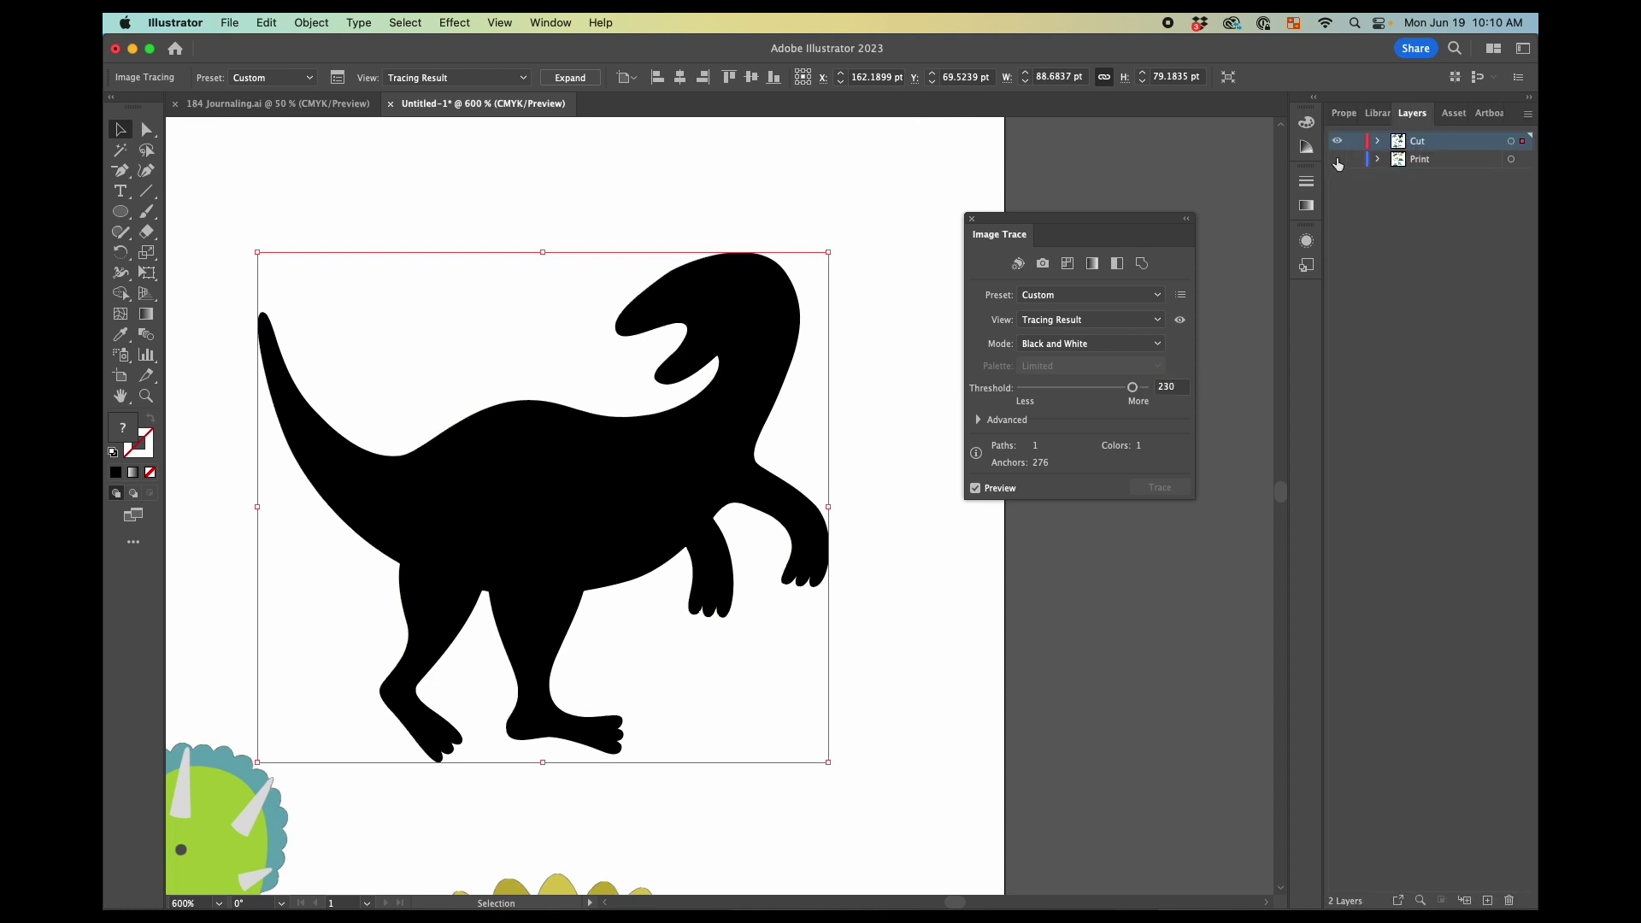
left_click(1338, 160)
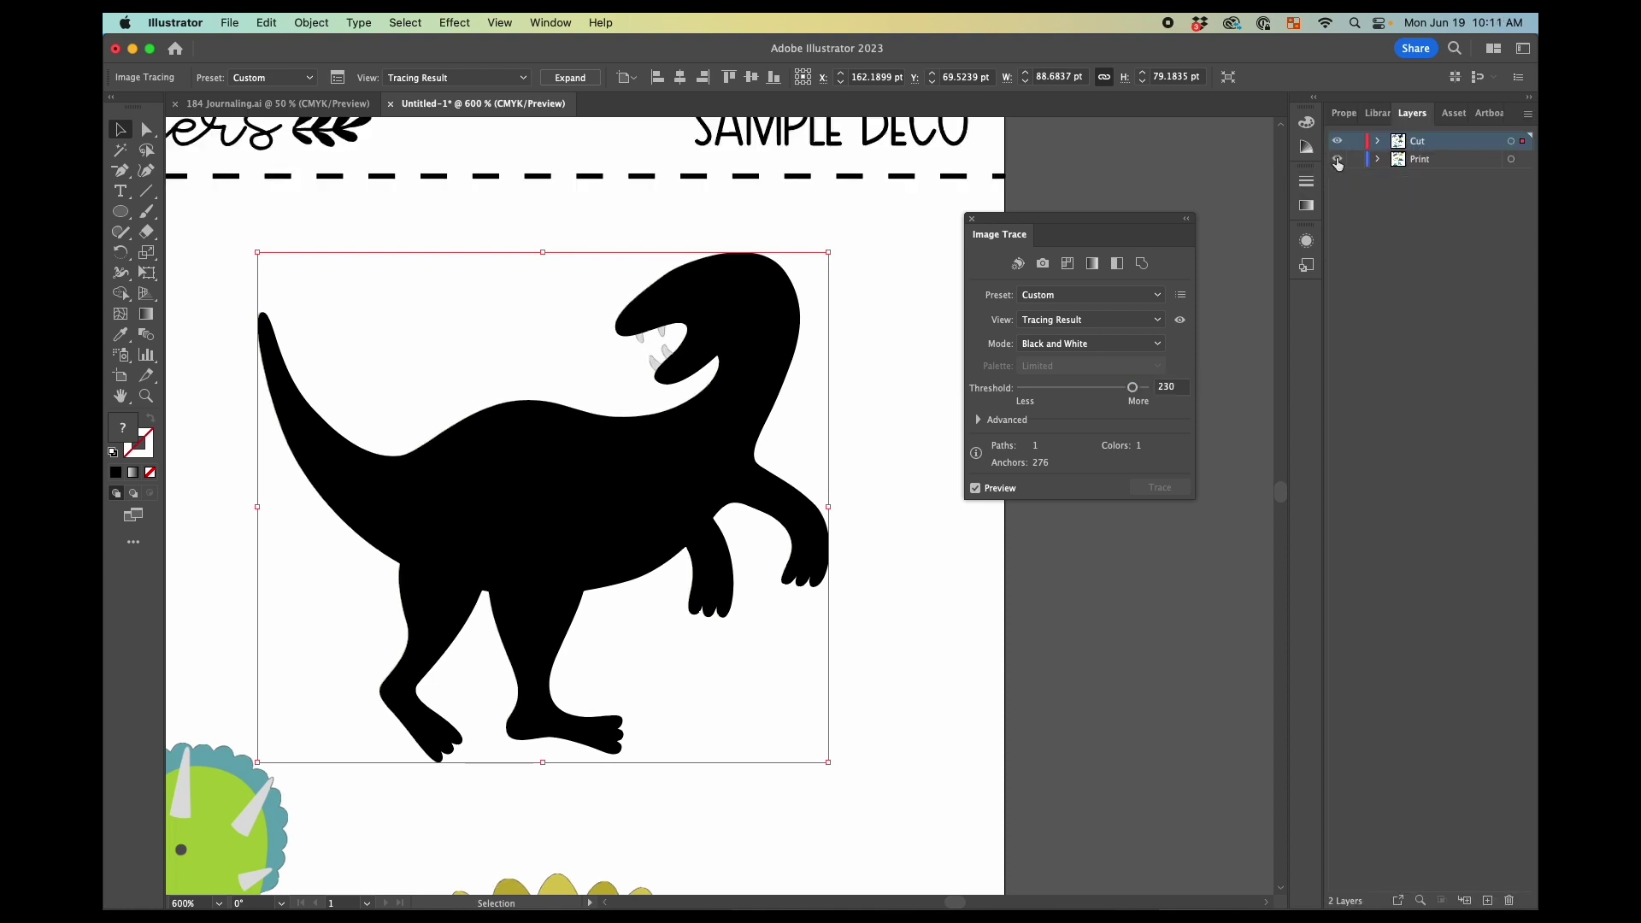
left_click(1346, 113)
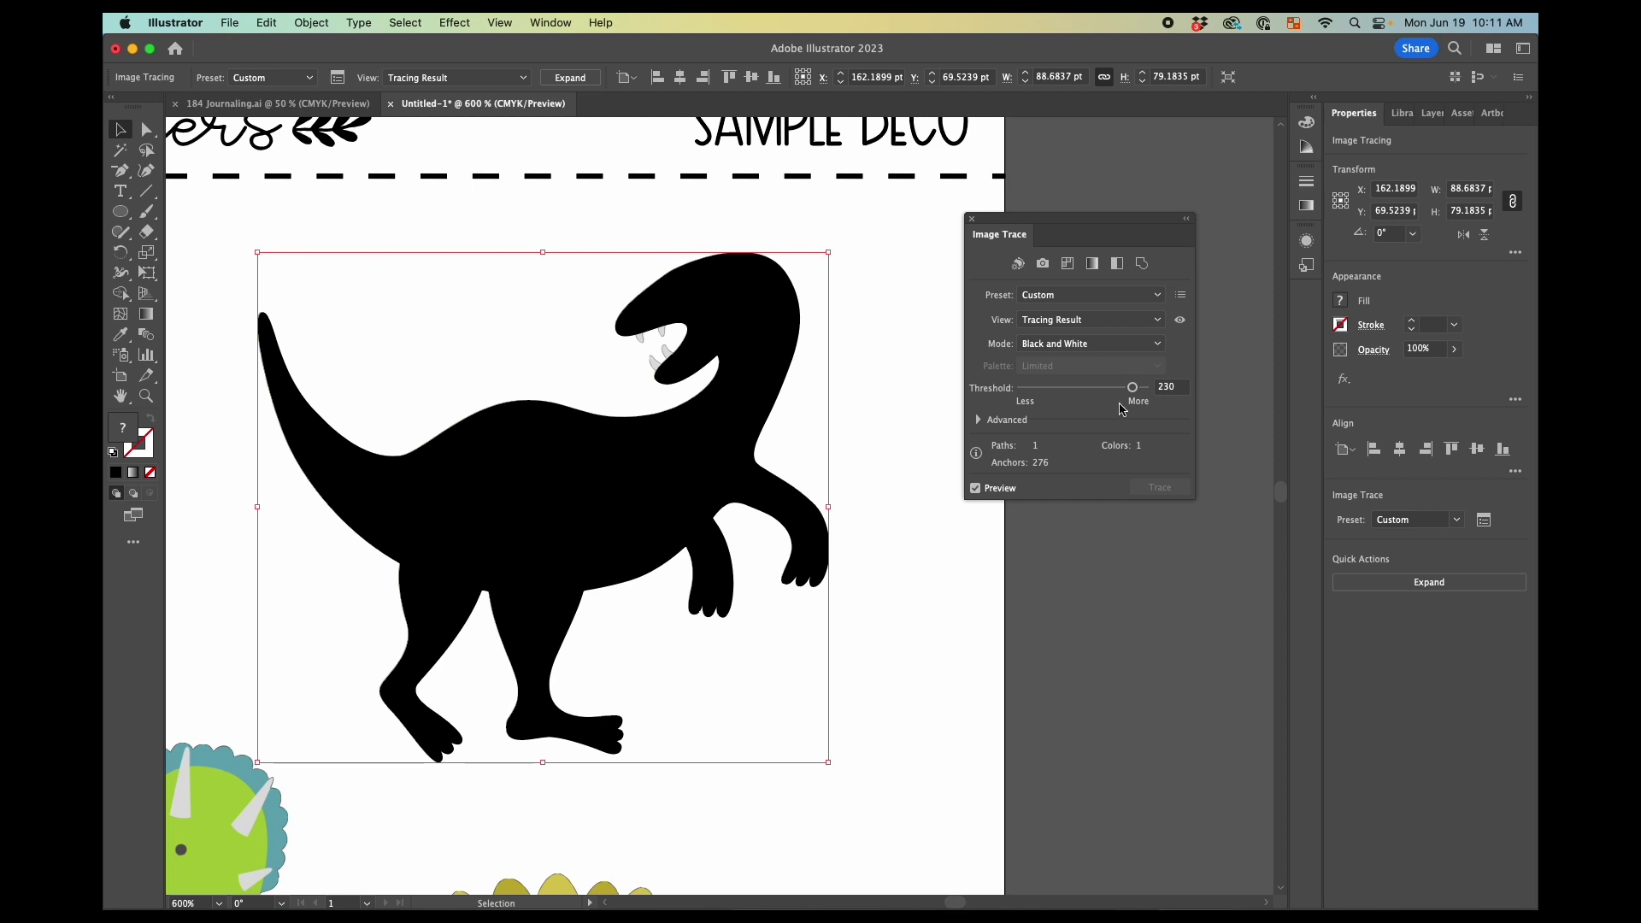
left_click_drag(1133, 389, 1145, 395)
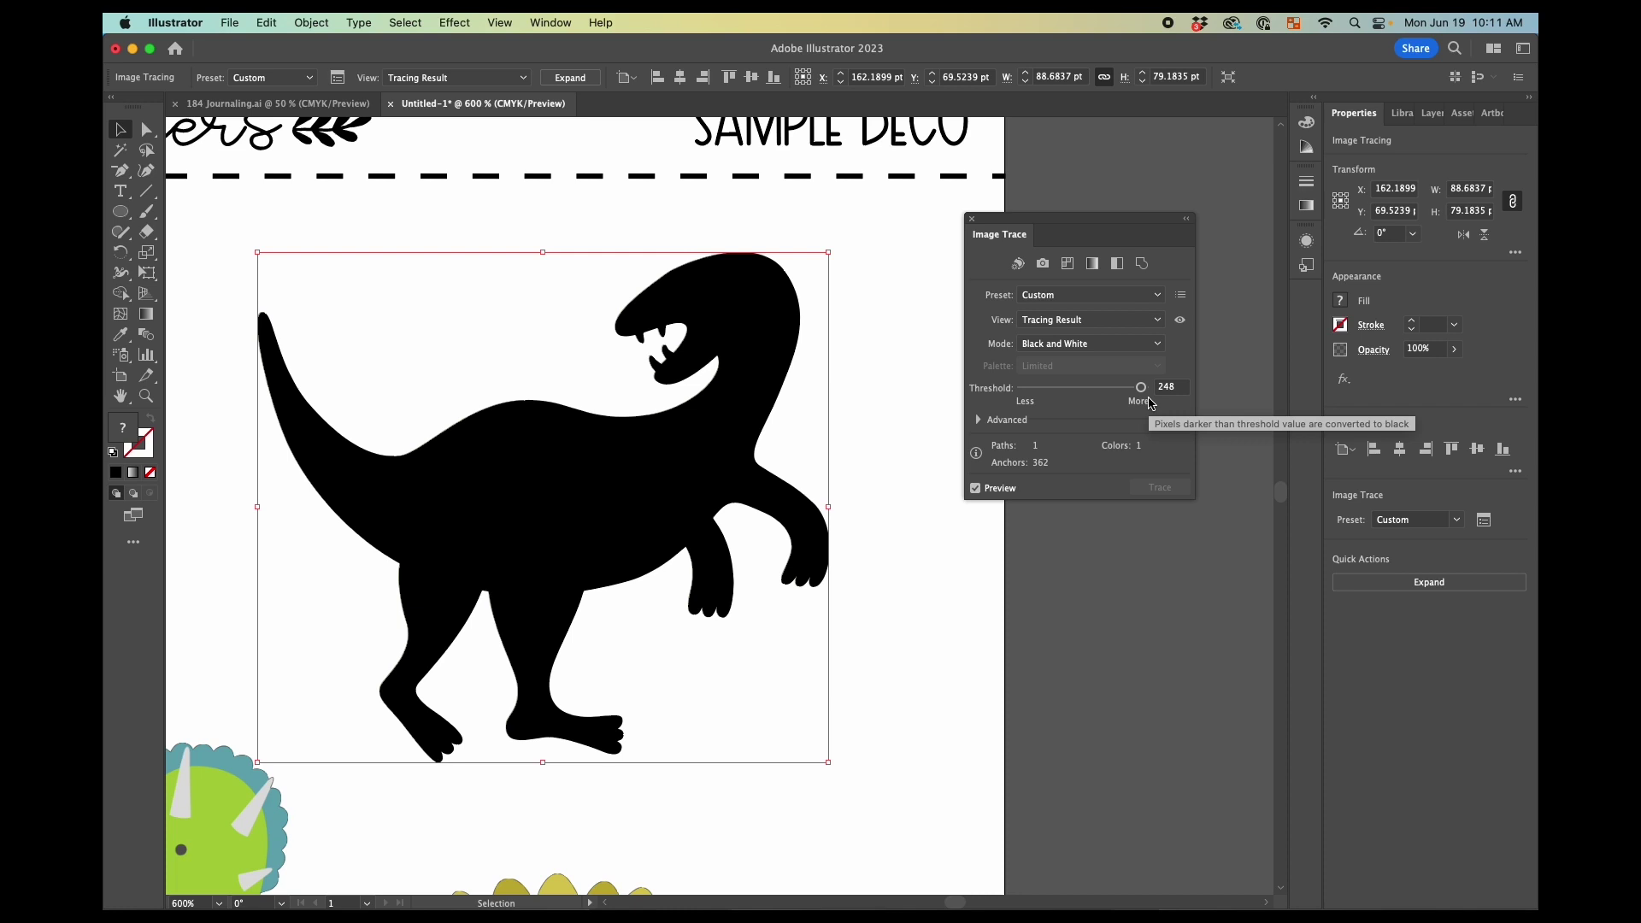
Save the current trace settings as a new preset named Deco 3
left_click(1181, 295)
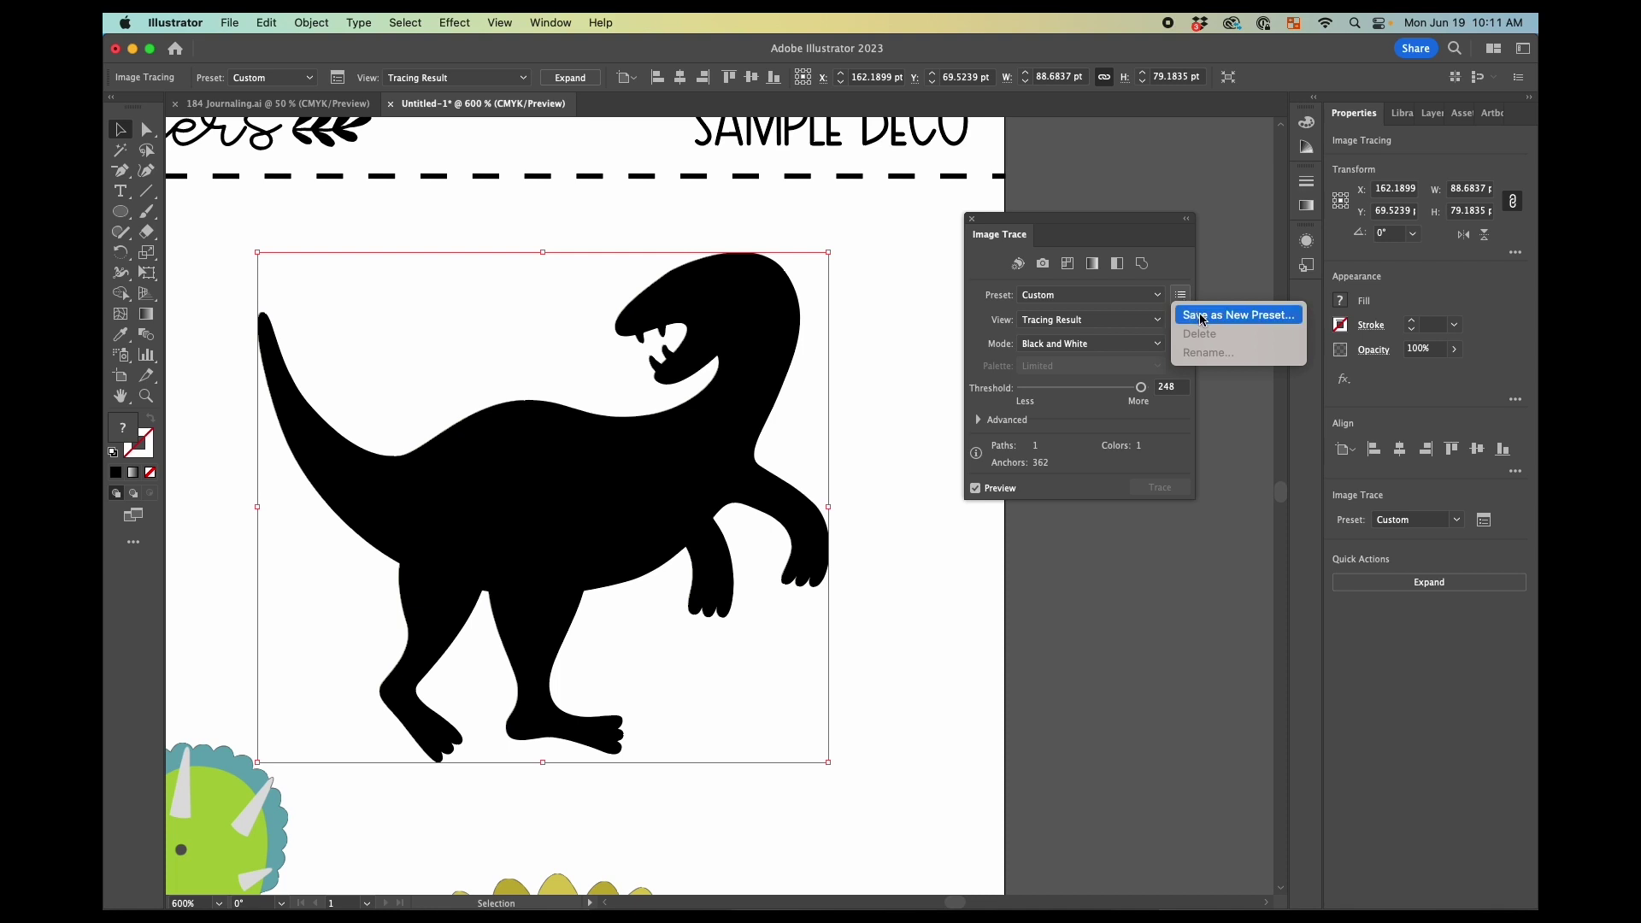
left_click(1189, 316)
type("Deco 3")
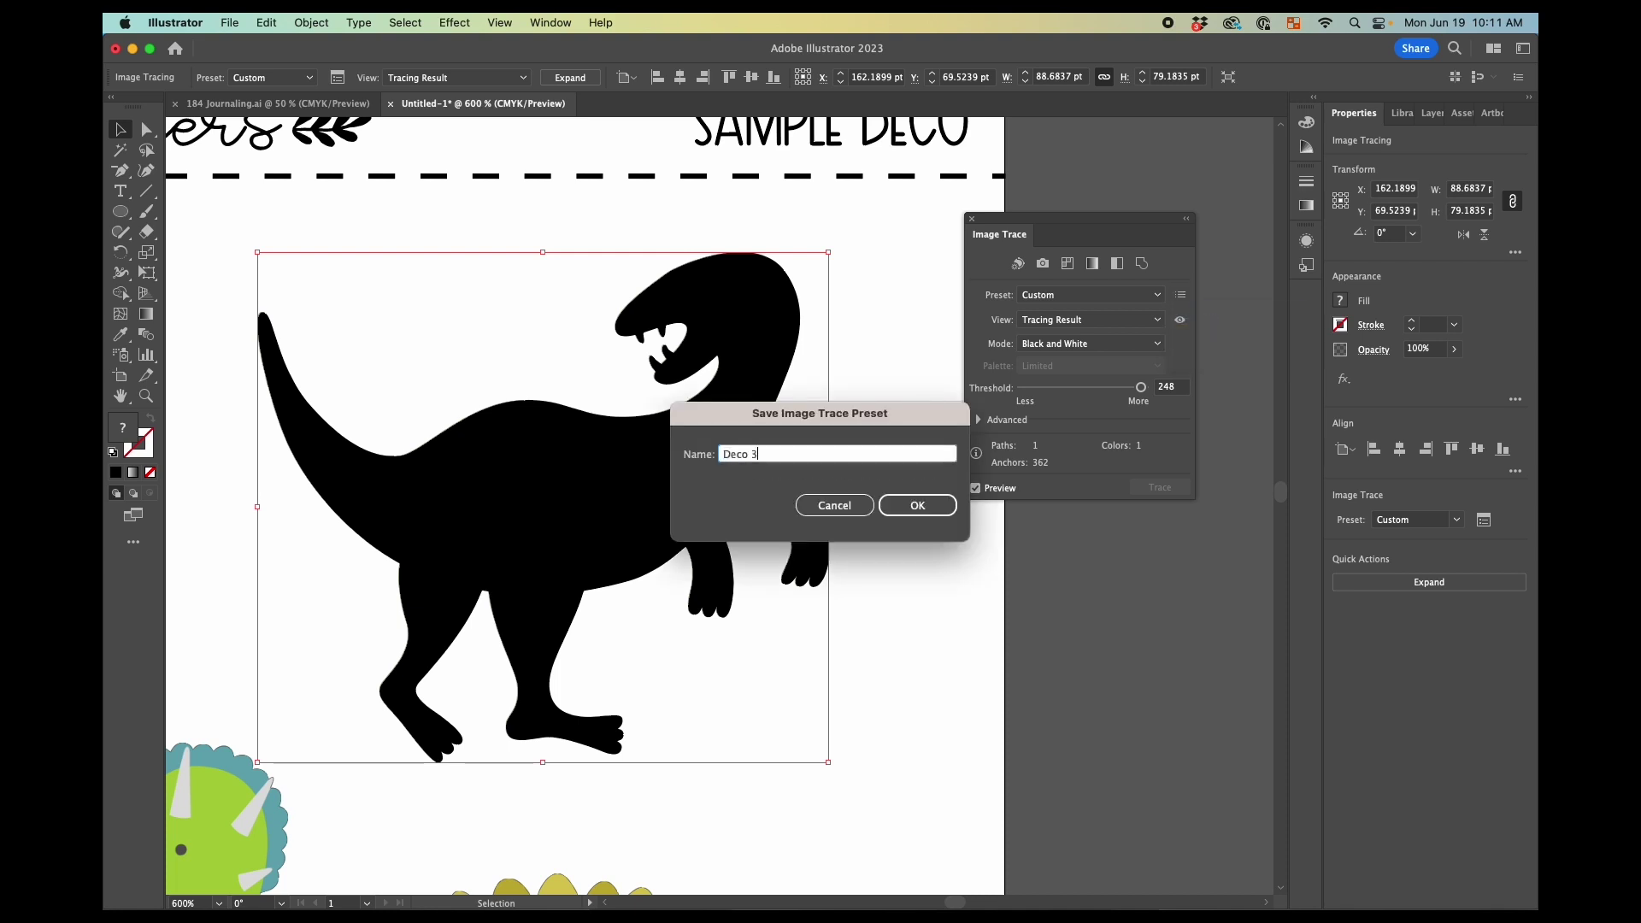
left_click(894, 507)
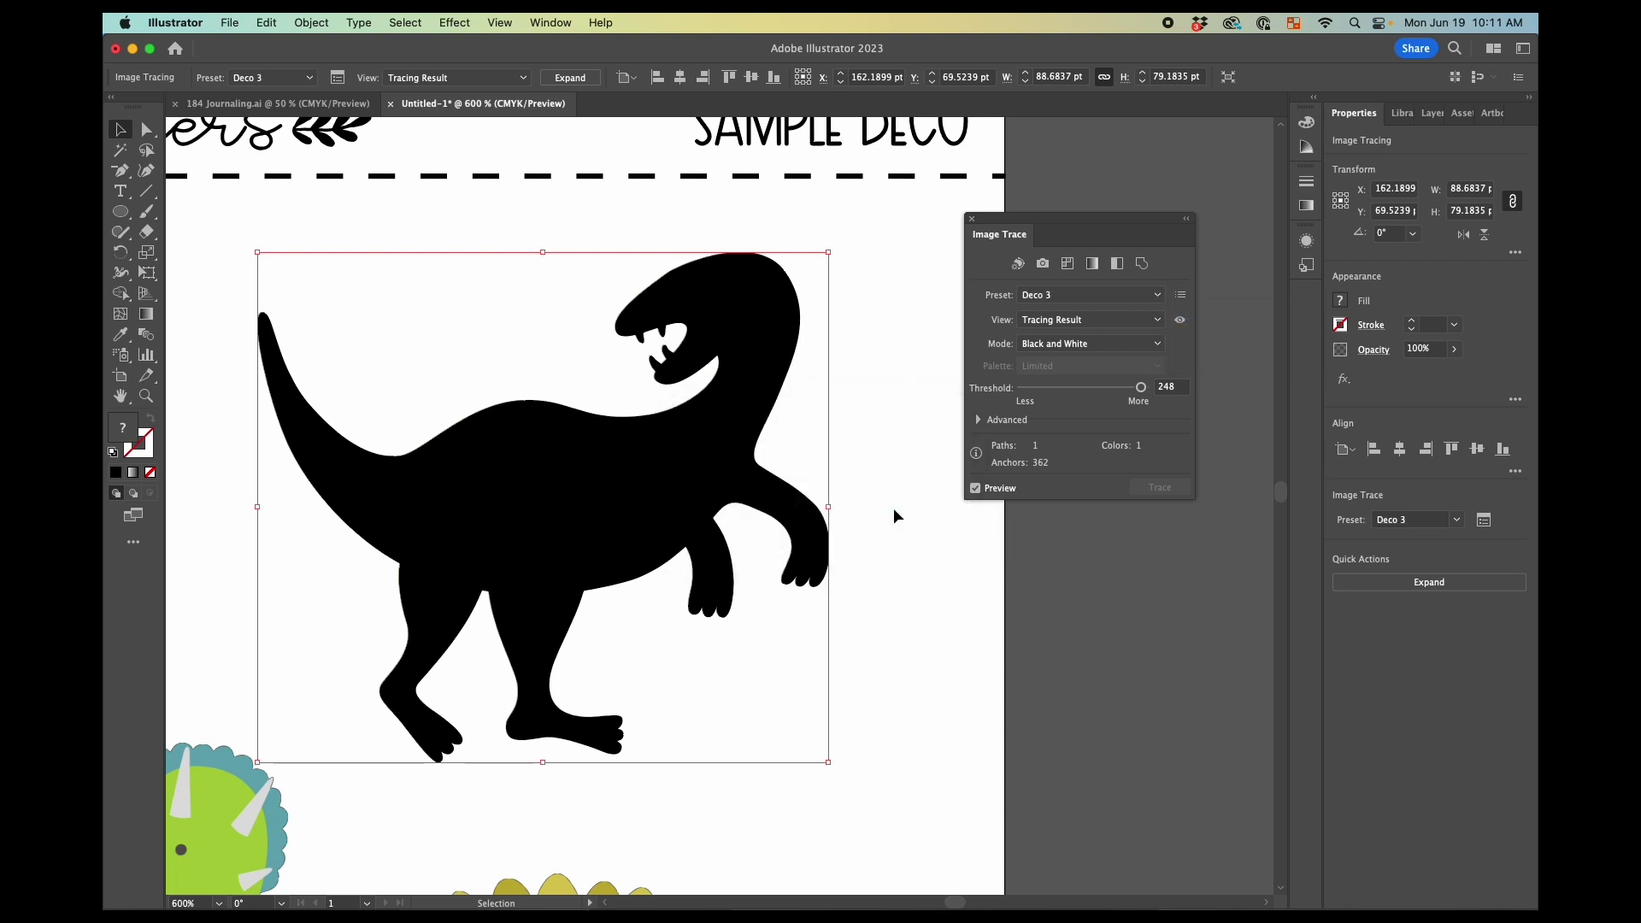
Trace the purple brontosaurus and green triceratops with the Deco 3 preset
left_click(884, 418)
key("super+minus")
key("super+minus")
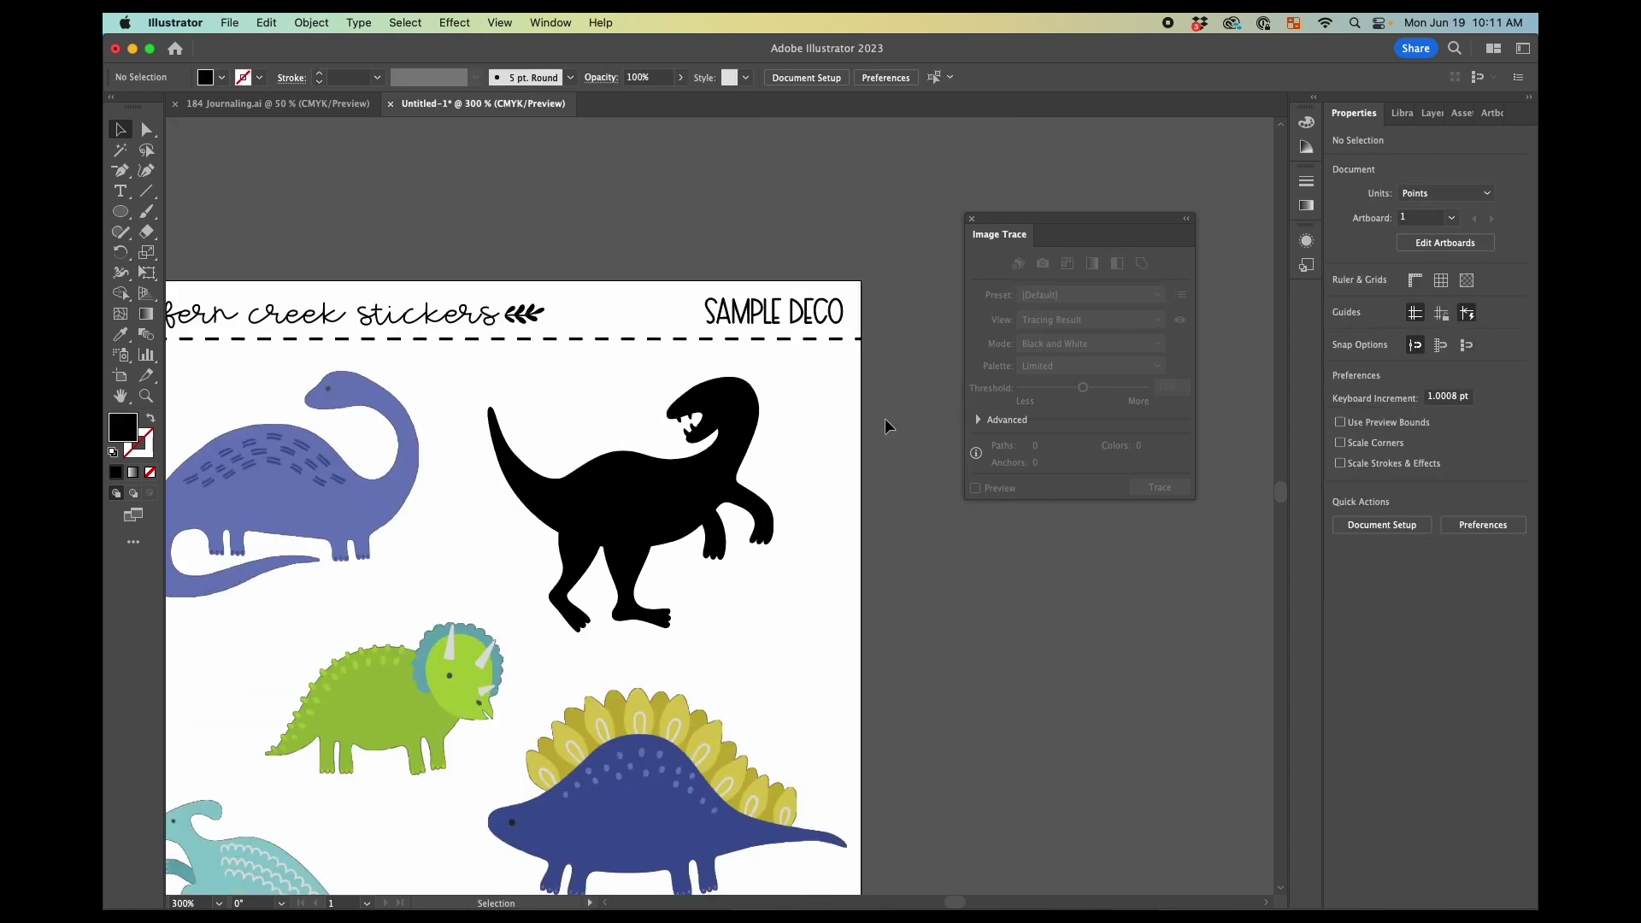
scroll(885, 418, "down", 4)
scroll(885, 418, "left", 2)
left_click(480, 322)
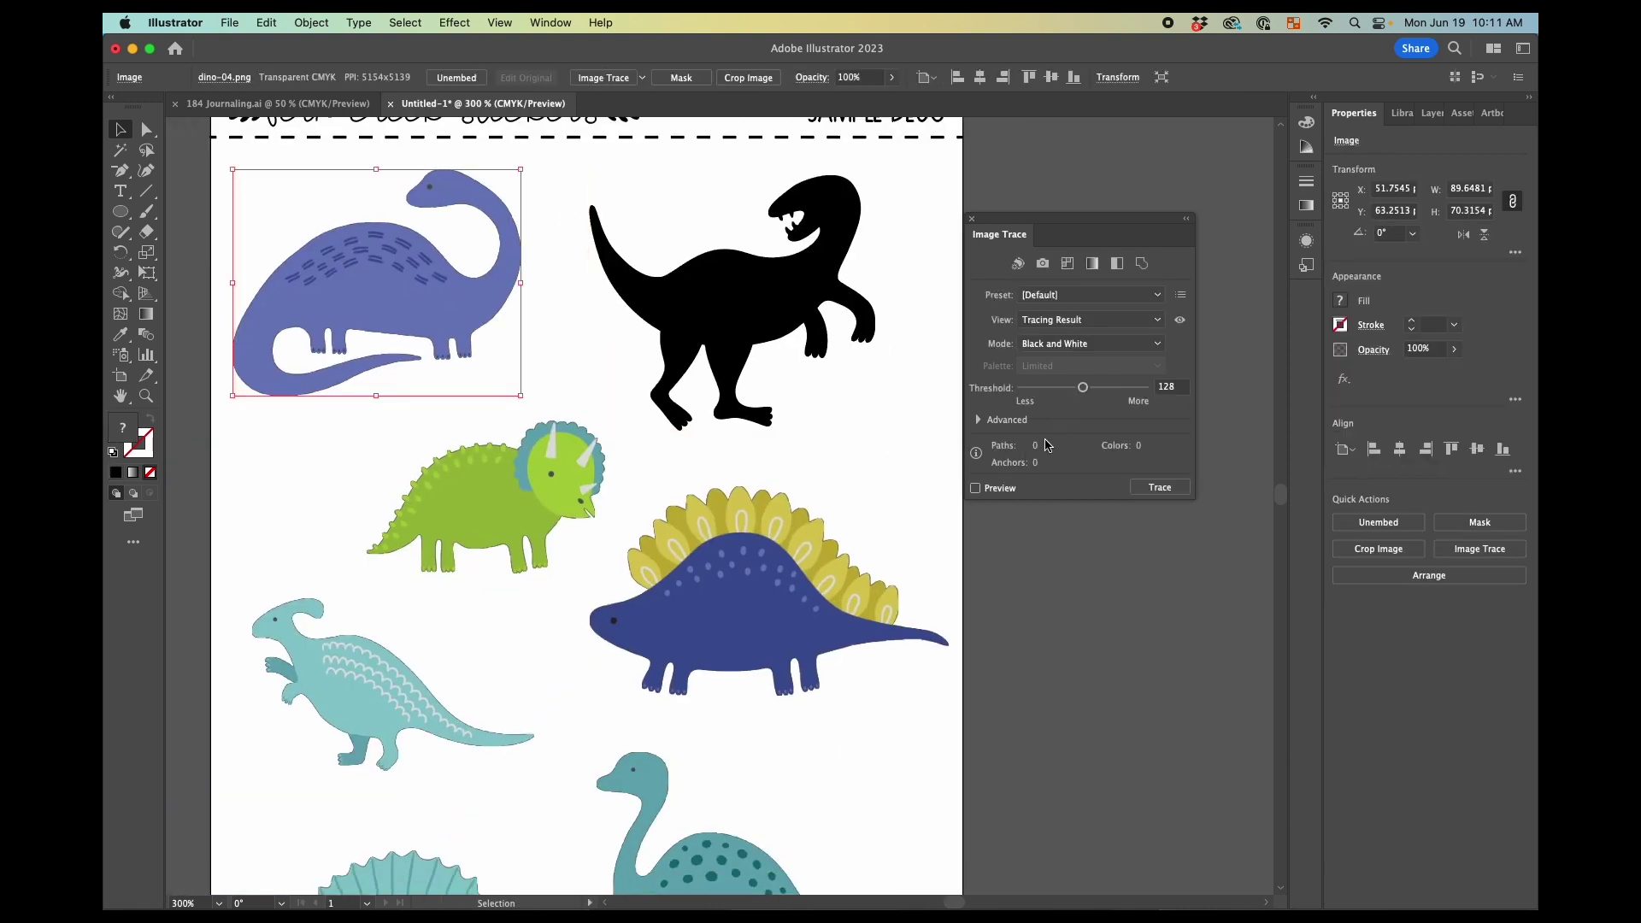
left_click(1089, 295)
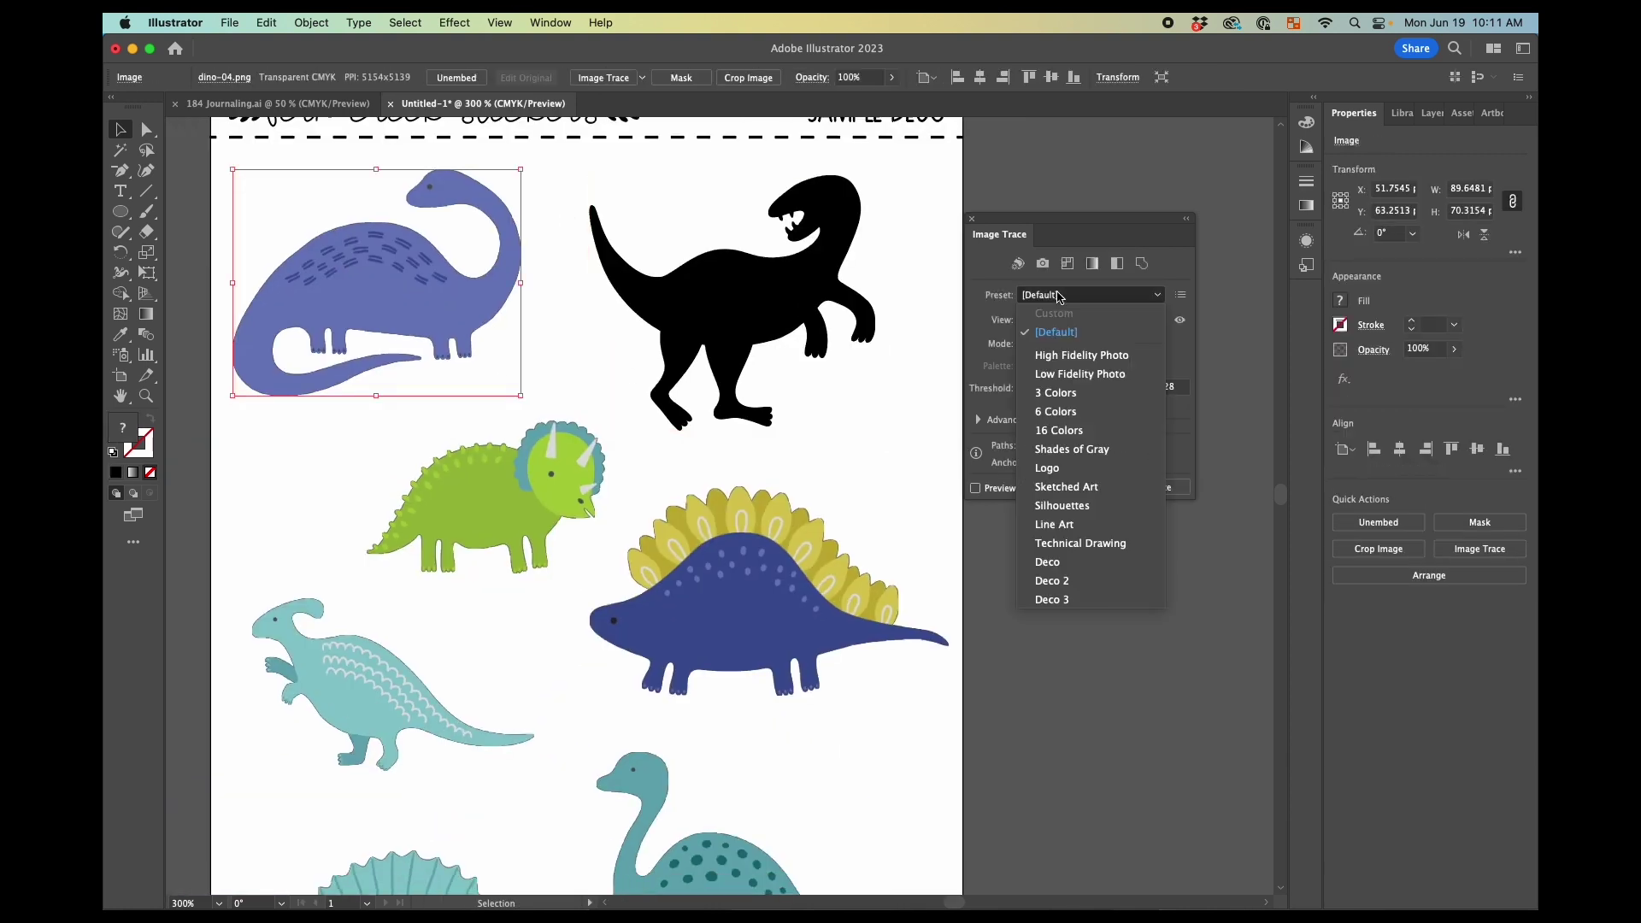
left_click(1060, 601)
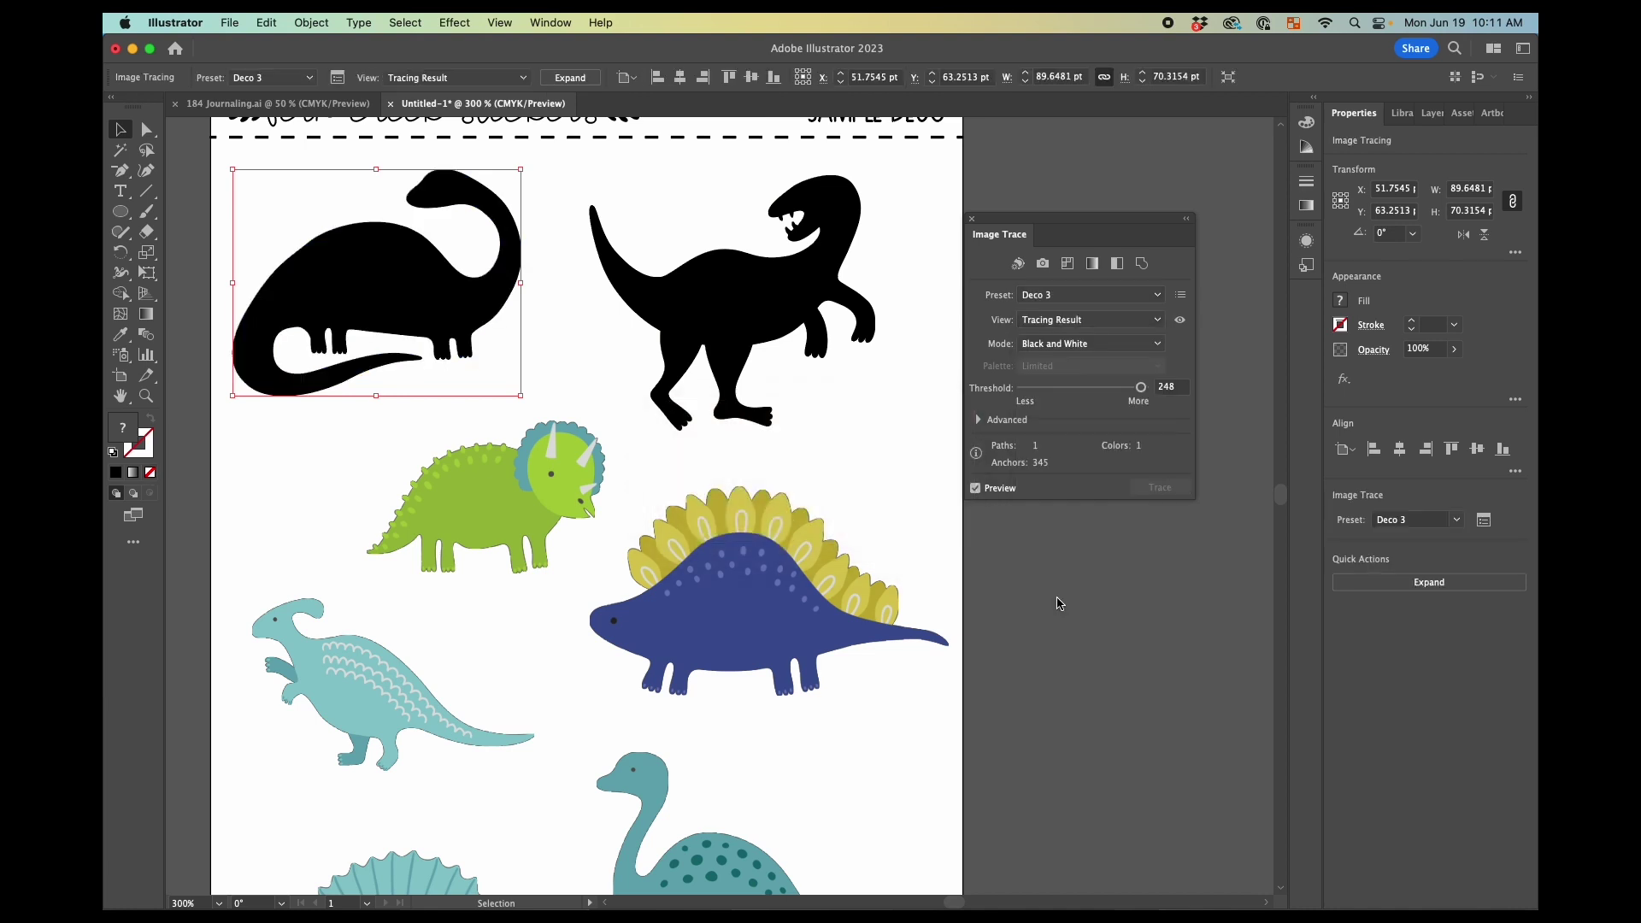
left_click(593, 466)
left_click(1090, 295)
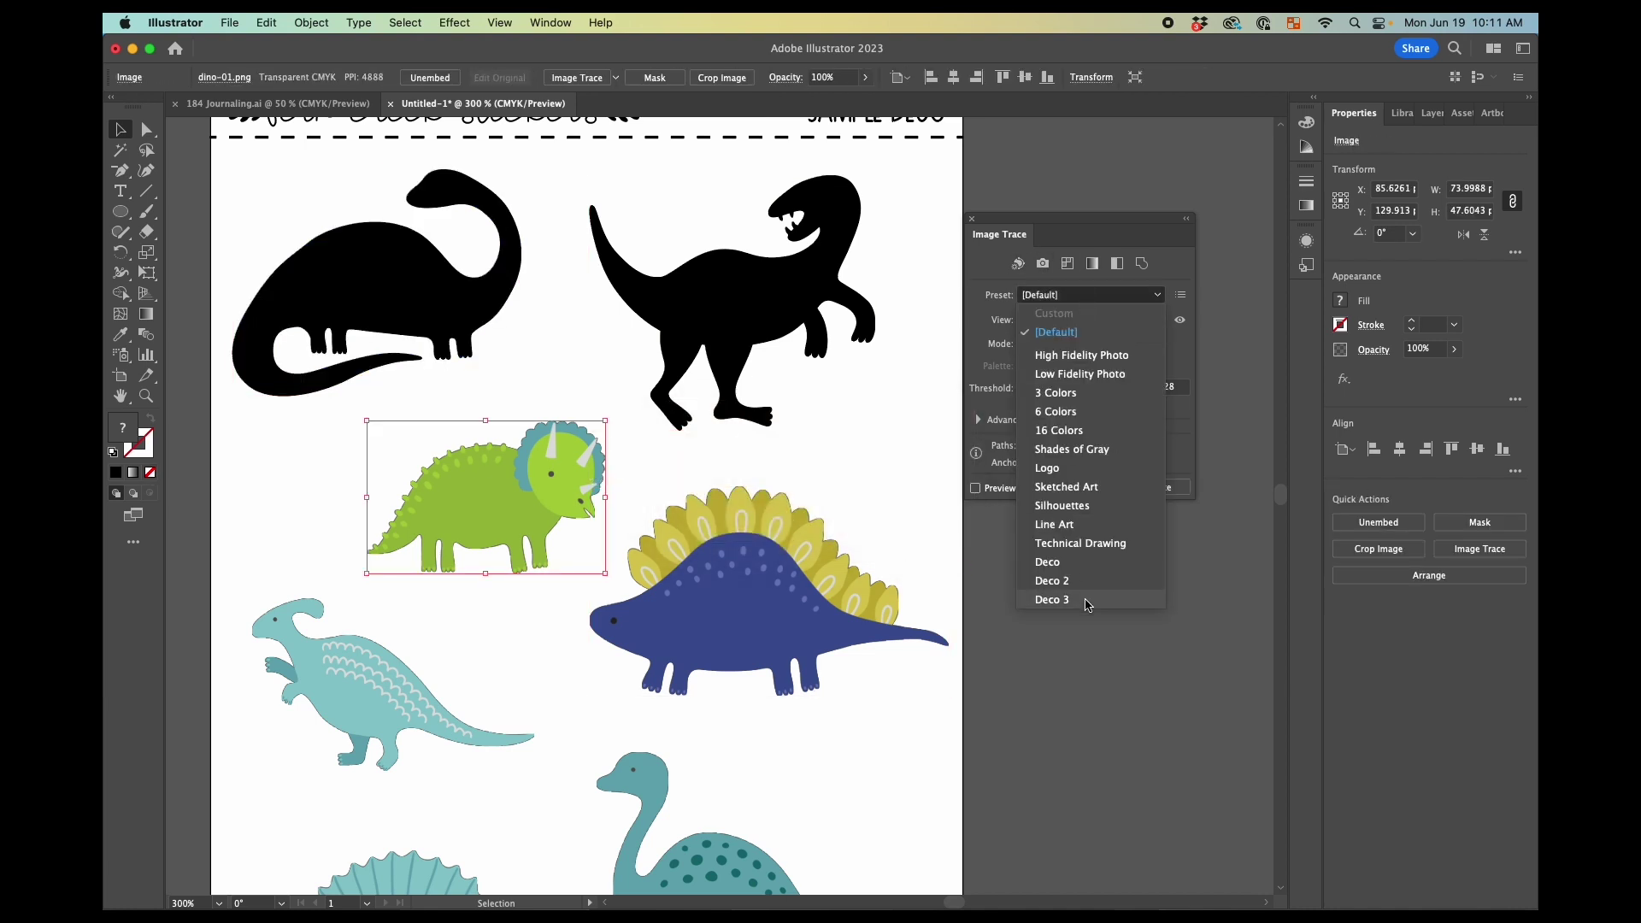
left_click(1084, 600)
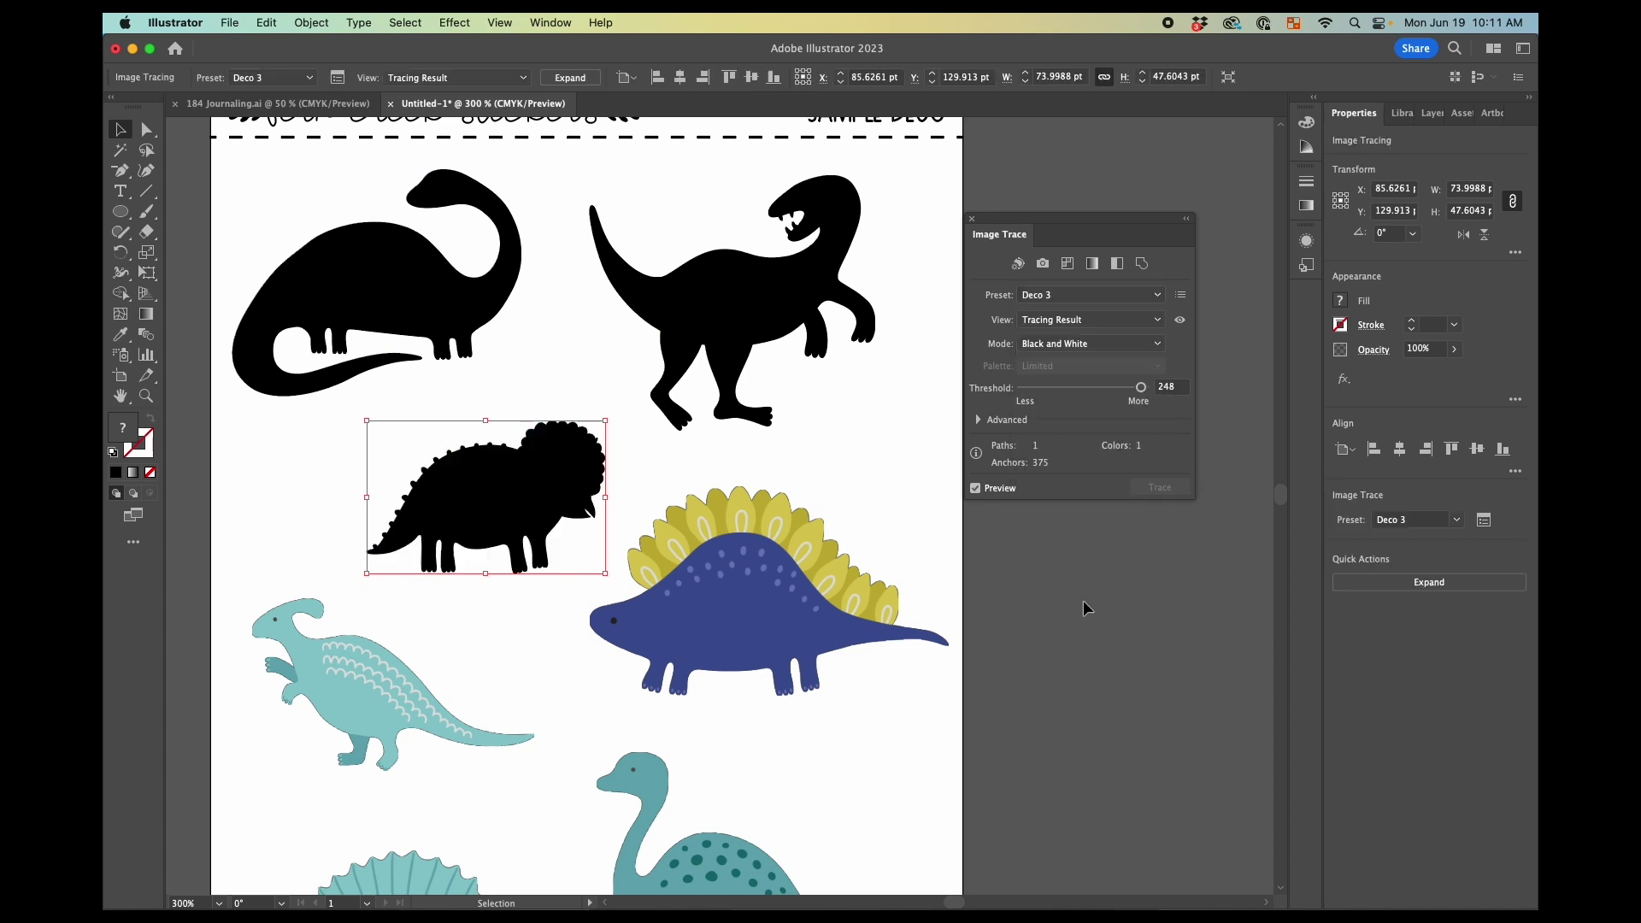
Trace the parasaurolophus with the Deco 3 preset
left_click(889, 827)
left_click_drag(957, 845, 762, 602)
key("super+a")
left_click(897, 633)
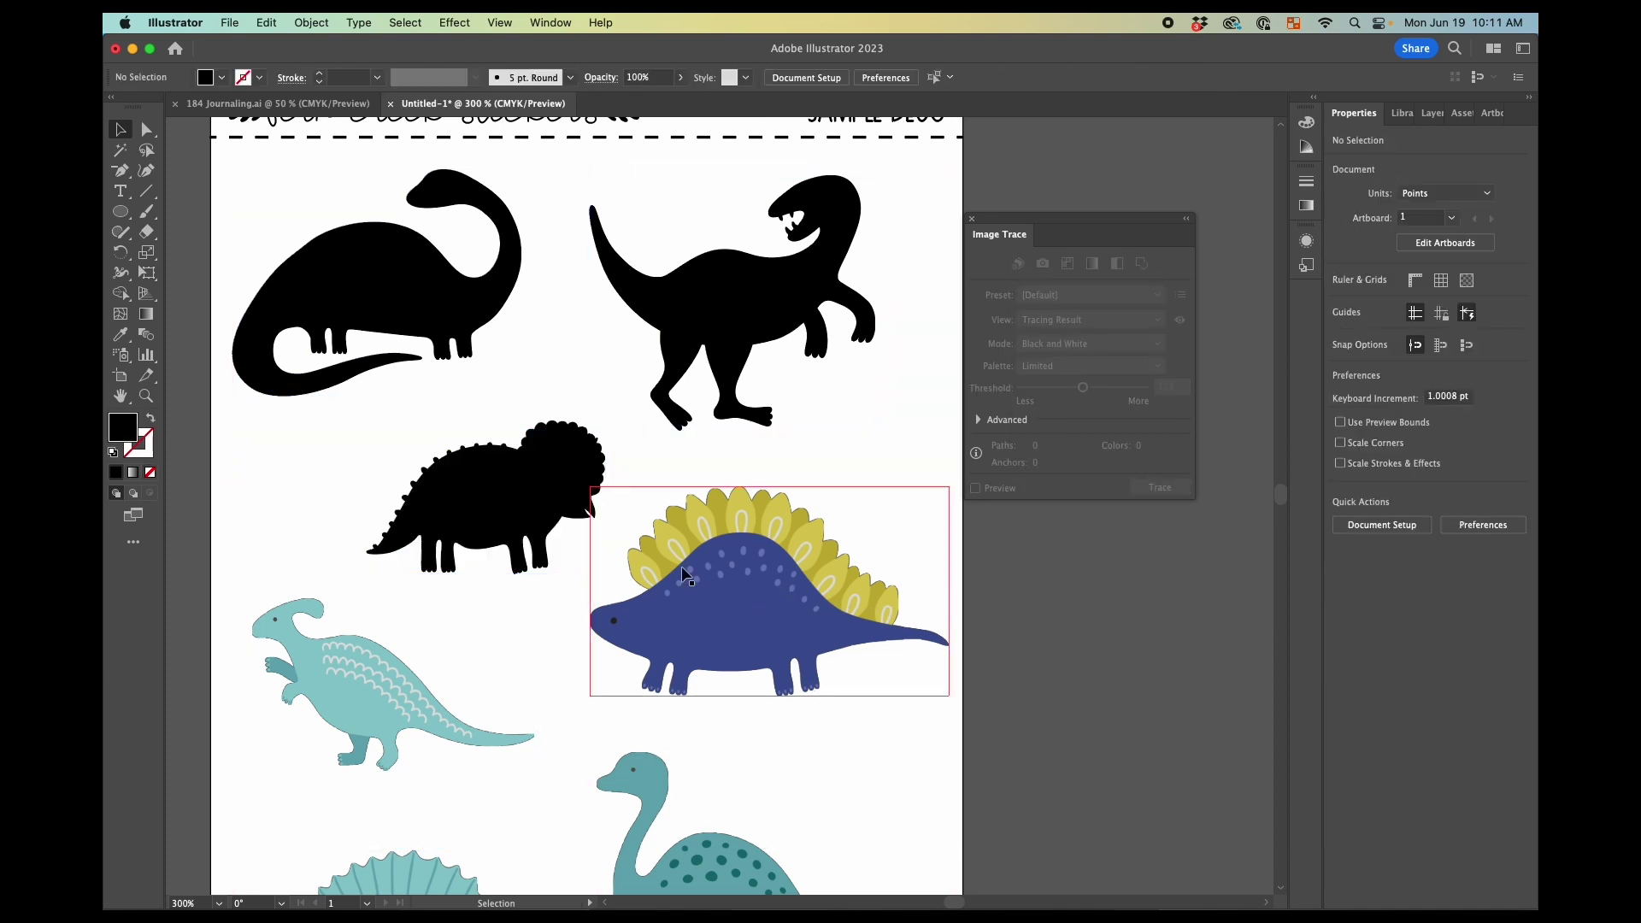
left_click(1090, 295)
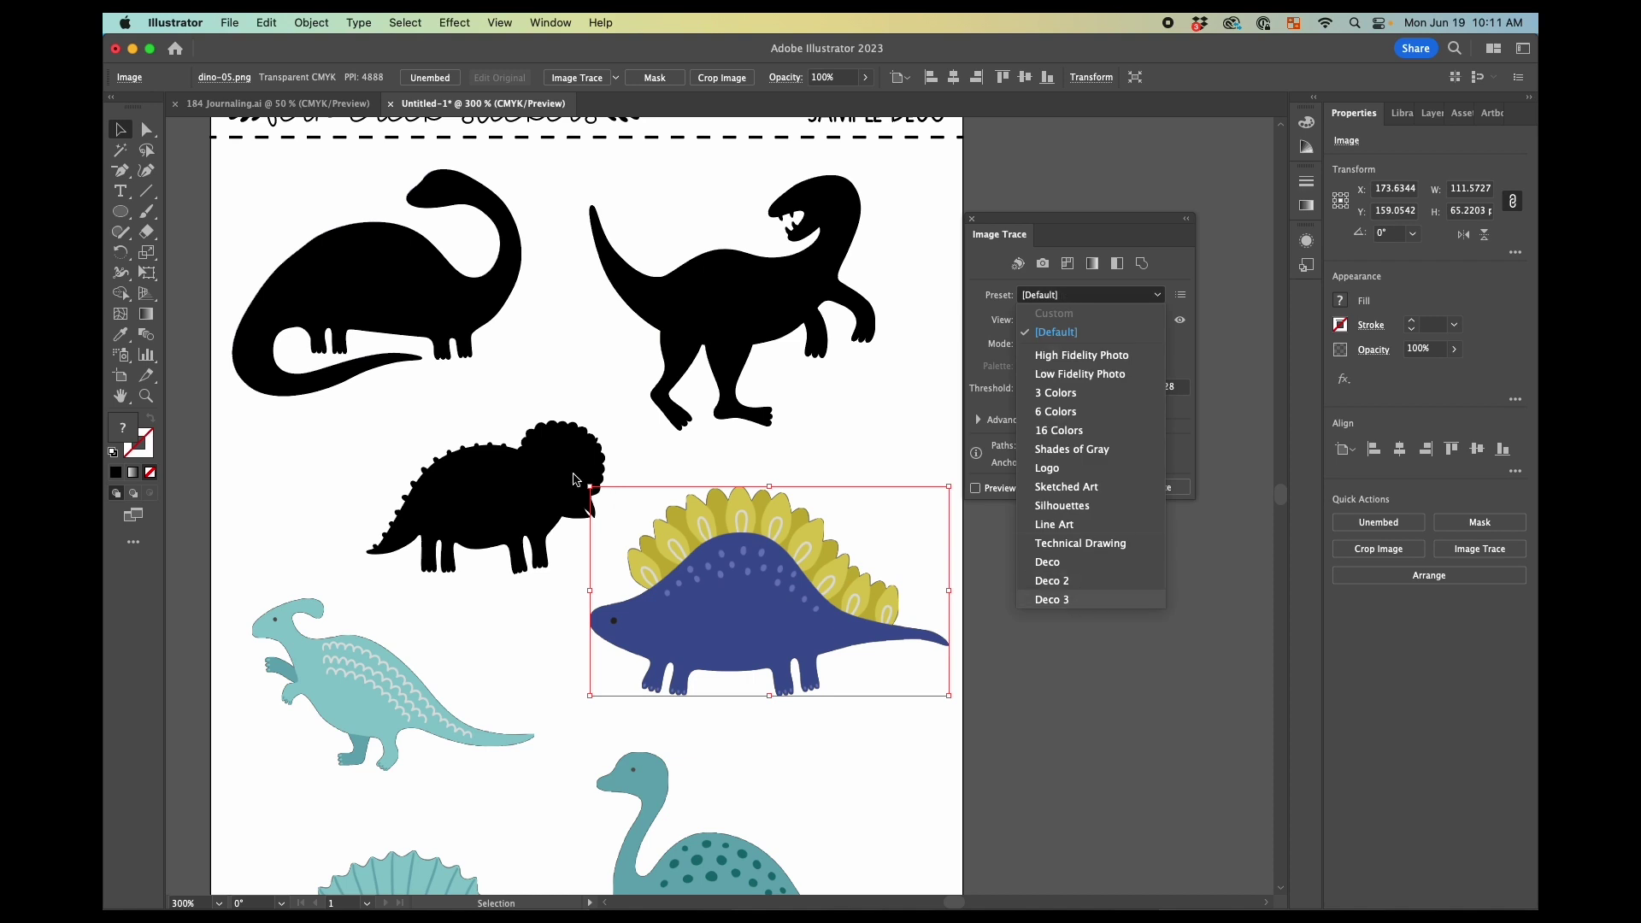
scroll(513, 513, "down", 5)
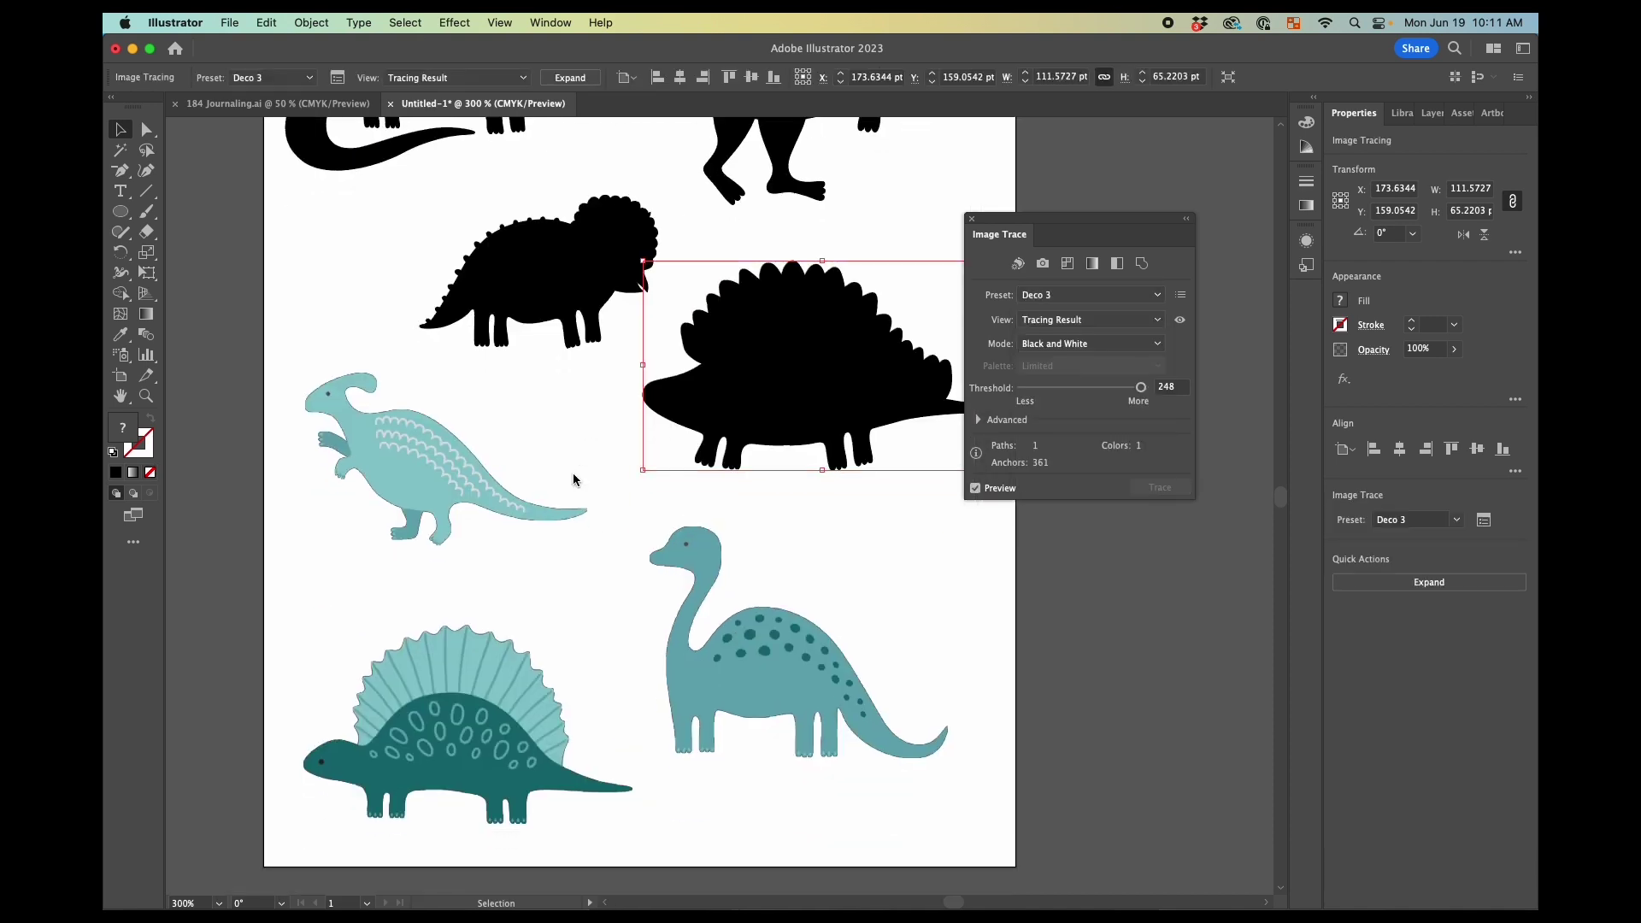
left_click(454, 483)
left_click(1089, 295)
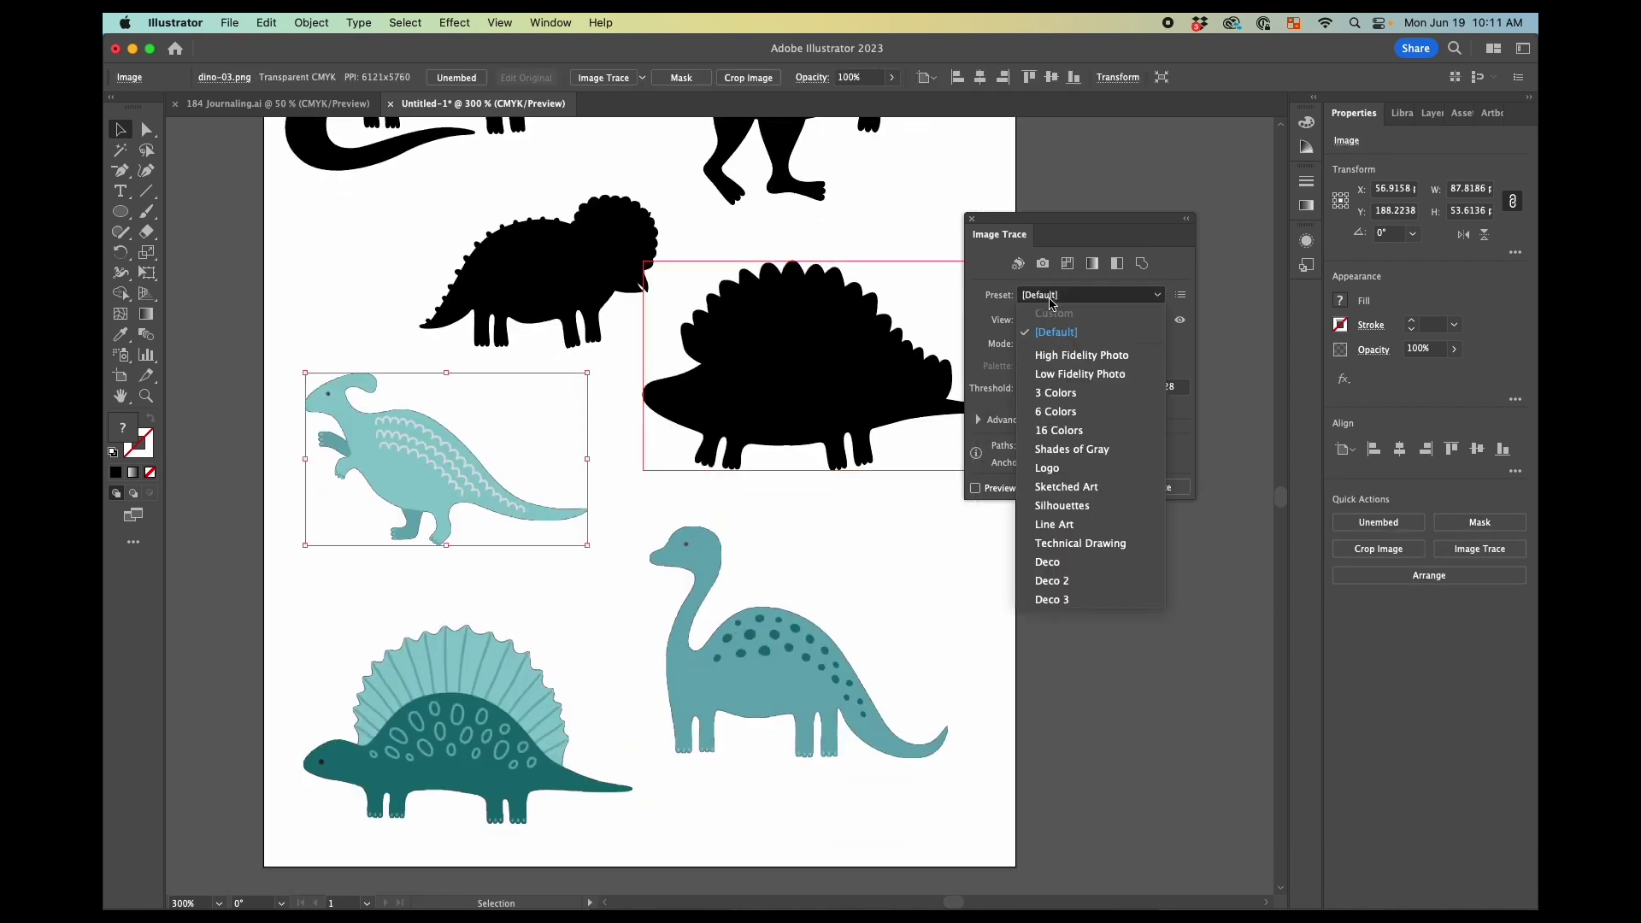
left_click(1070, 601)
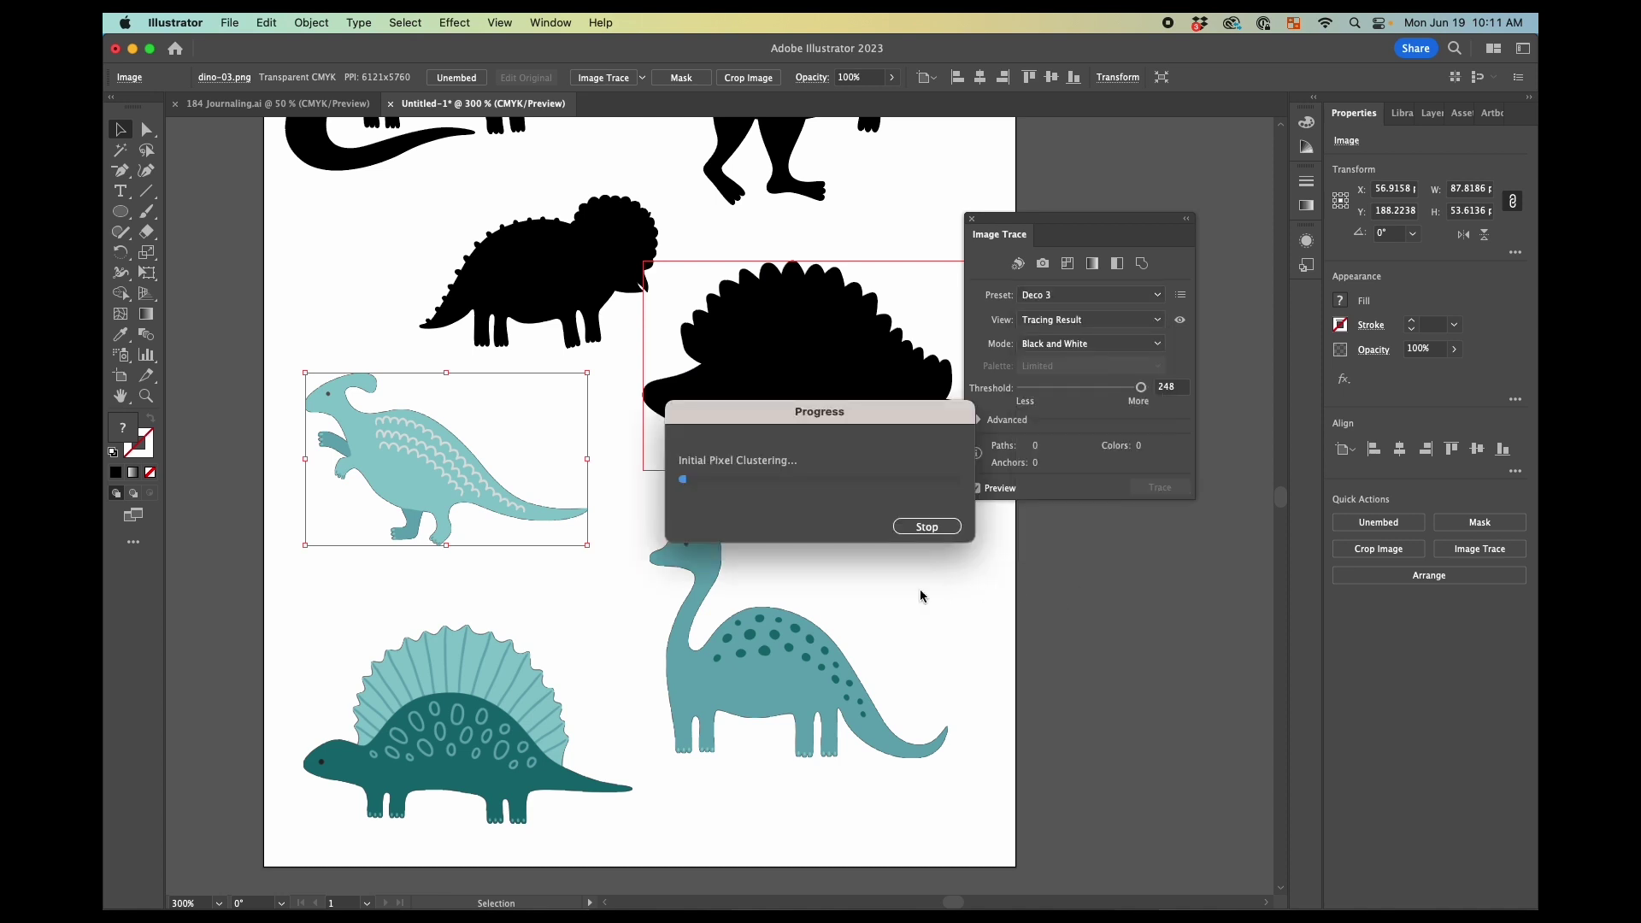
Trace the teal brachiosaurus and teal stegosaurus with the Deco 3 preset
left_click(798, 672)
left_click(1090, 294)
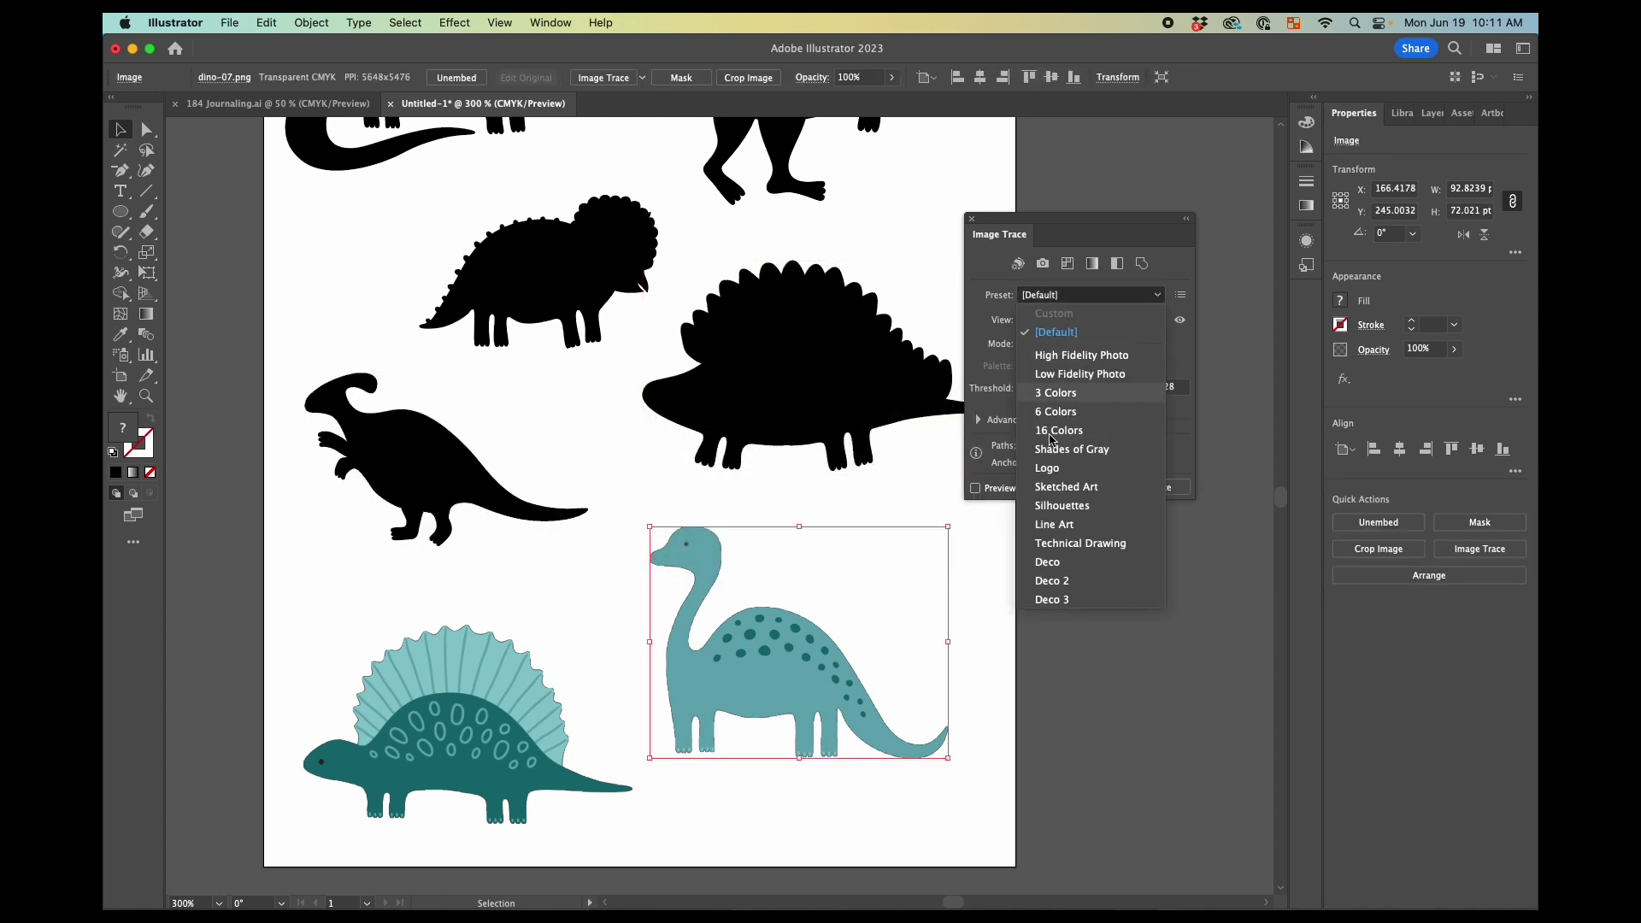
left_click(1102, 601)
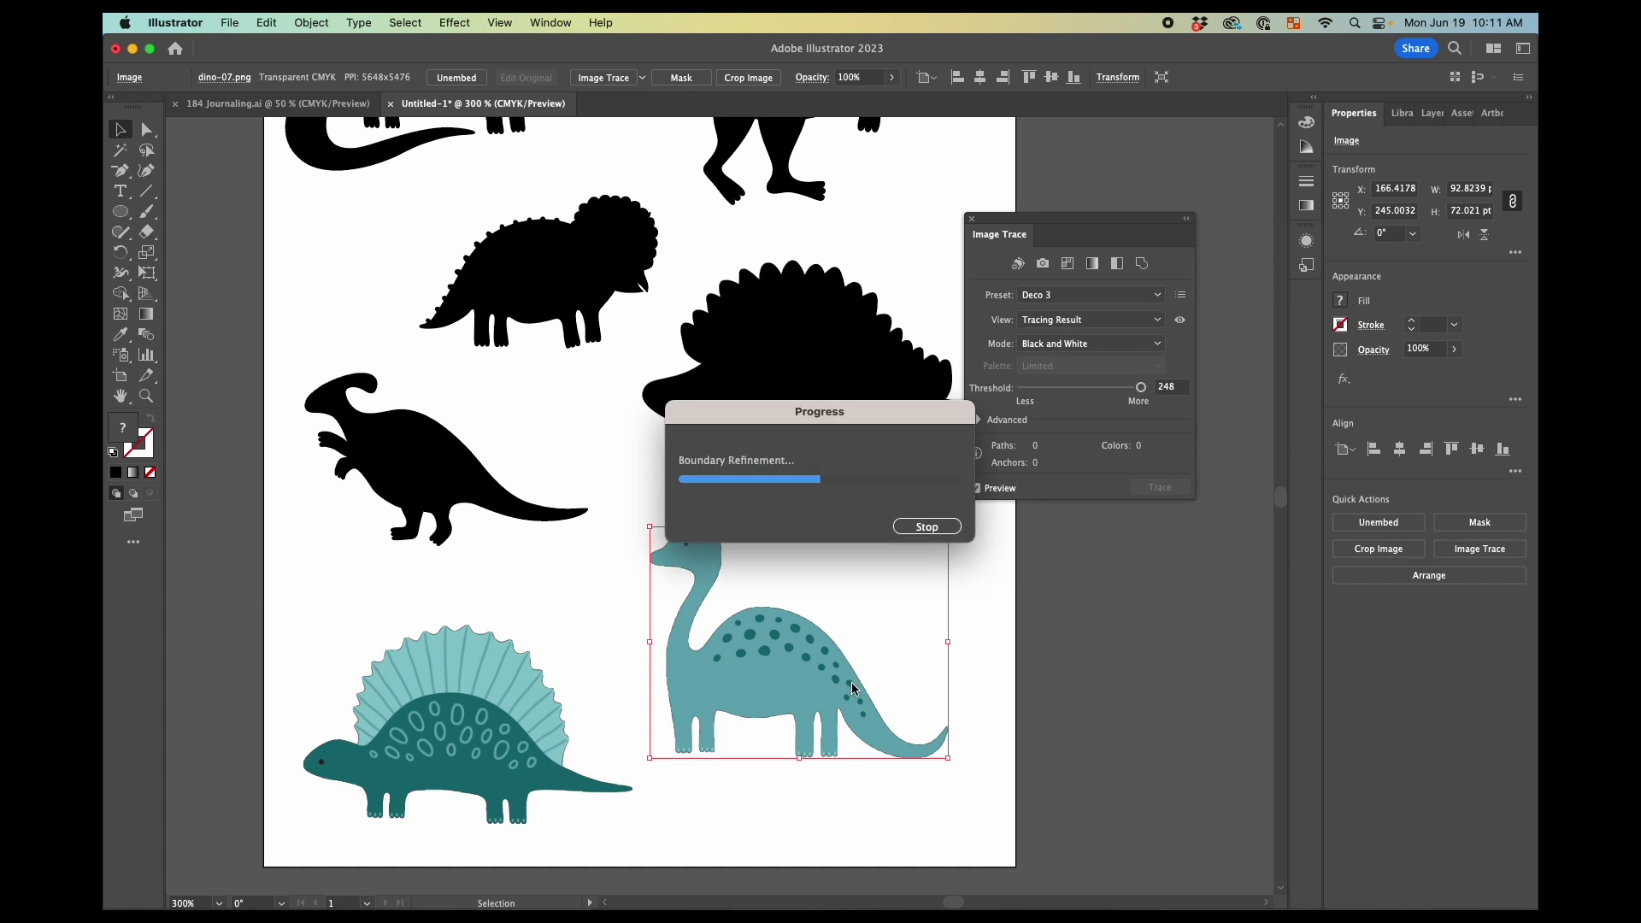
left_click(1089, 294)
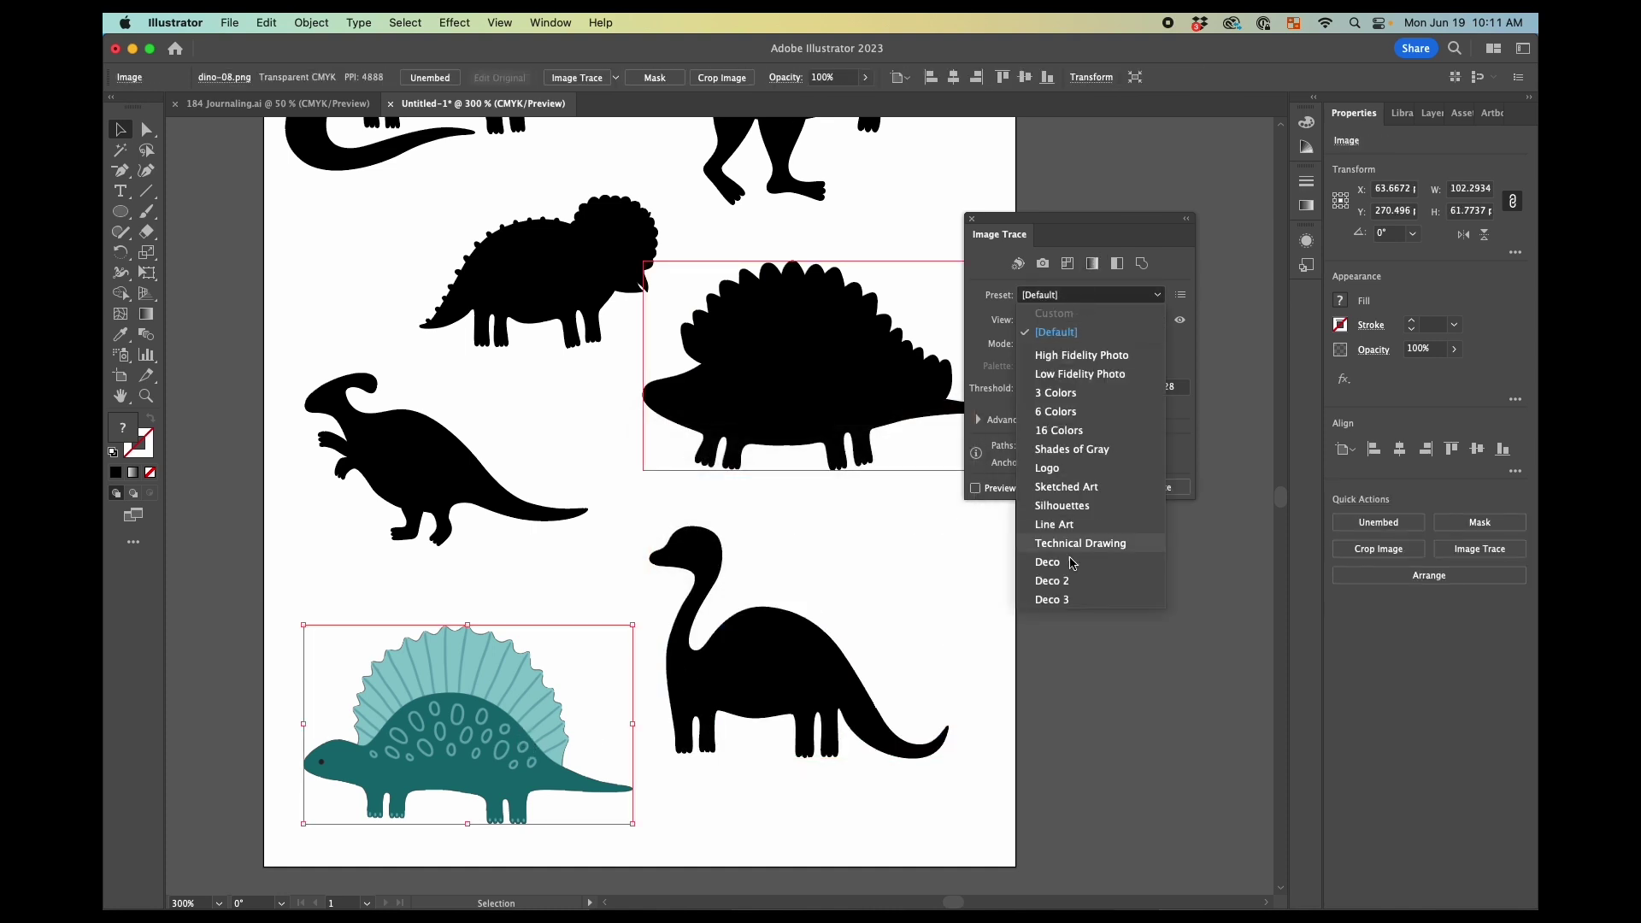
left_click(1074, 597)
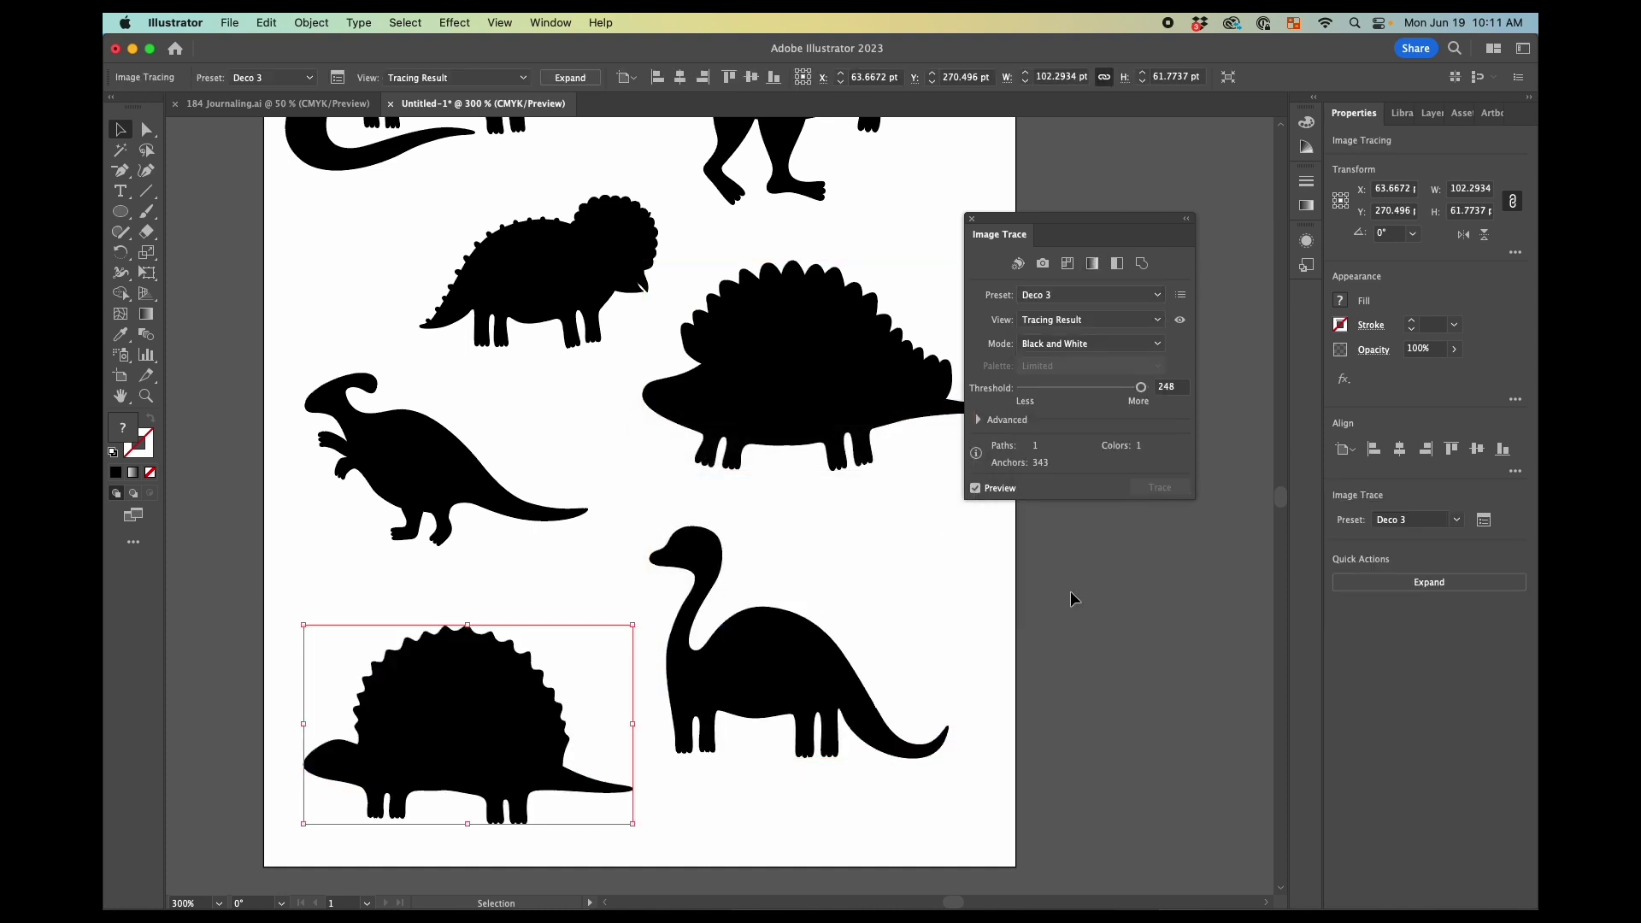
Select all seven traced dinosaurs and expand them into editable paths
left_click(885, 569)
key("super+minus")
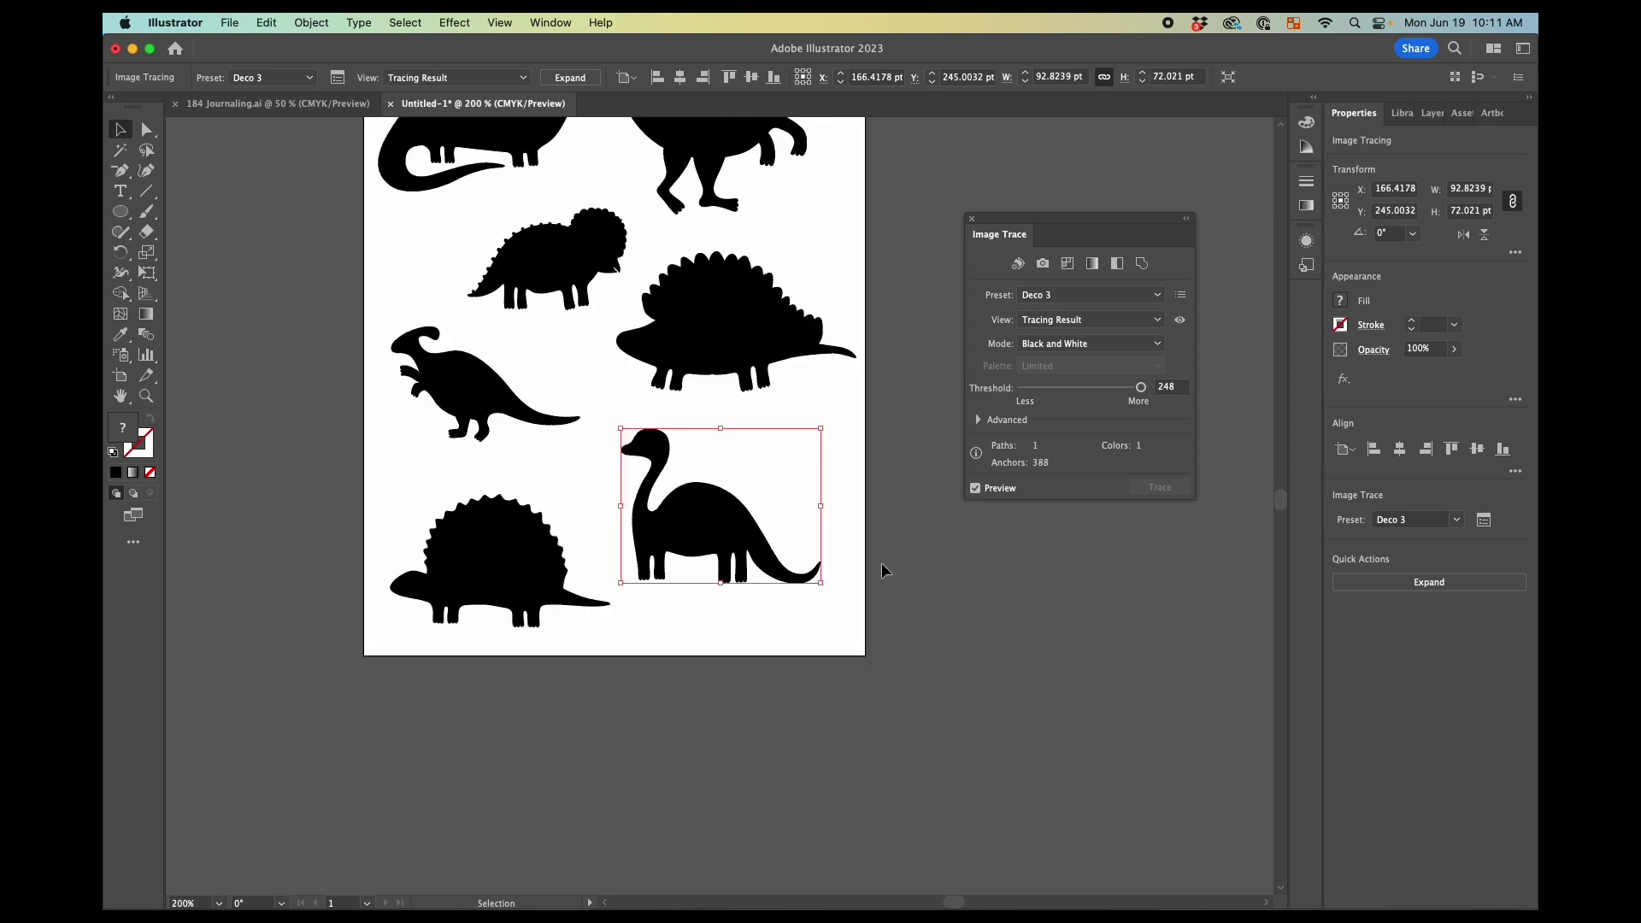
scroll(880, 570, "up", 3)
left_click(492, 654, "shift")
left_click(462, 512, "shift")
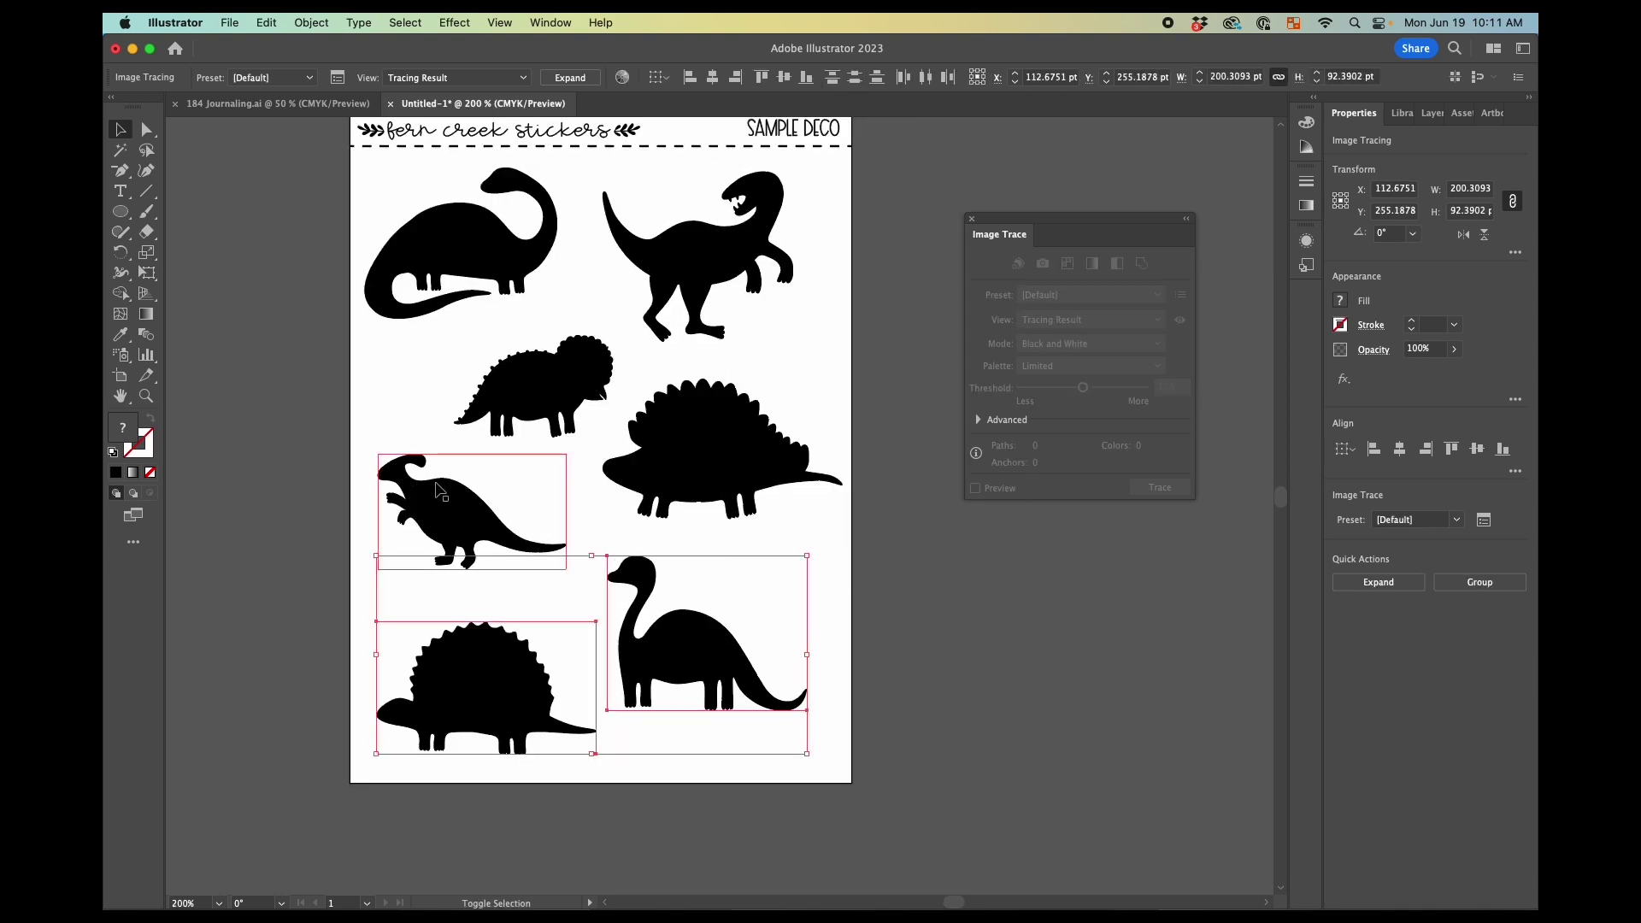
left_click(709, 453, "shift")
left_click(538, 393, "shift")
left_click(524, 278, "shift")
left_click(782, 255, "shift")
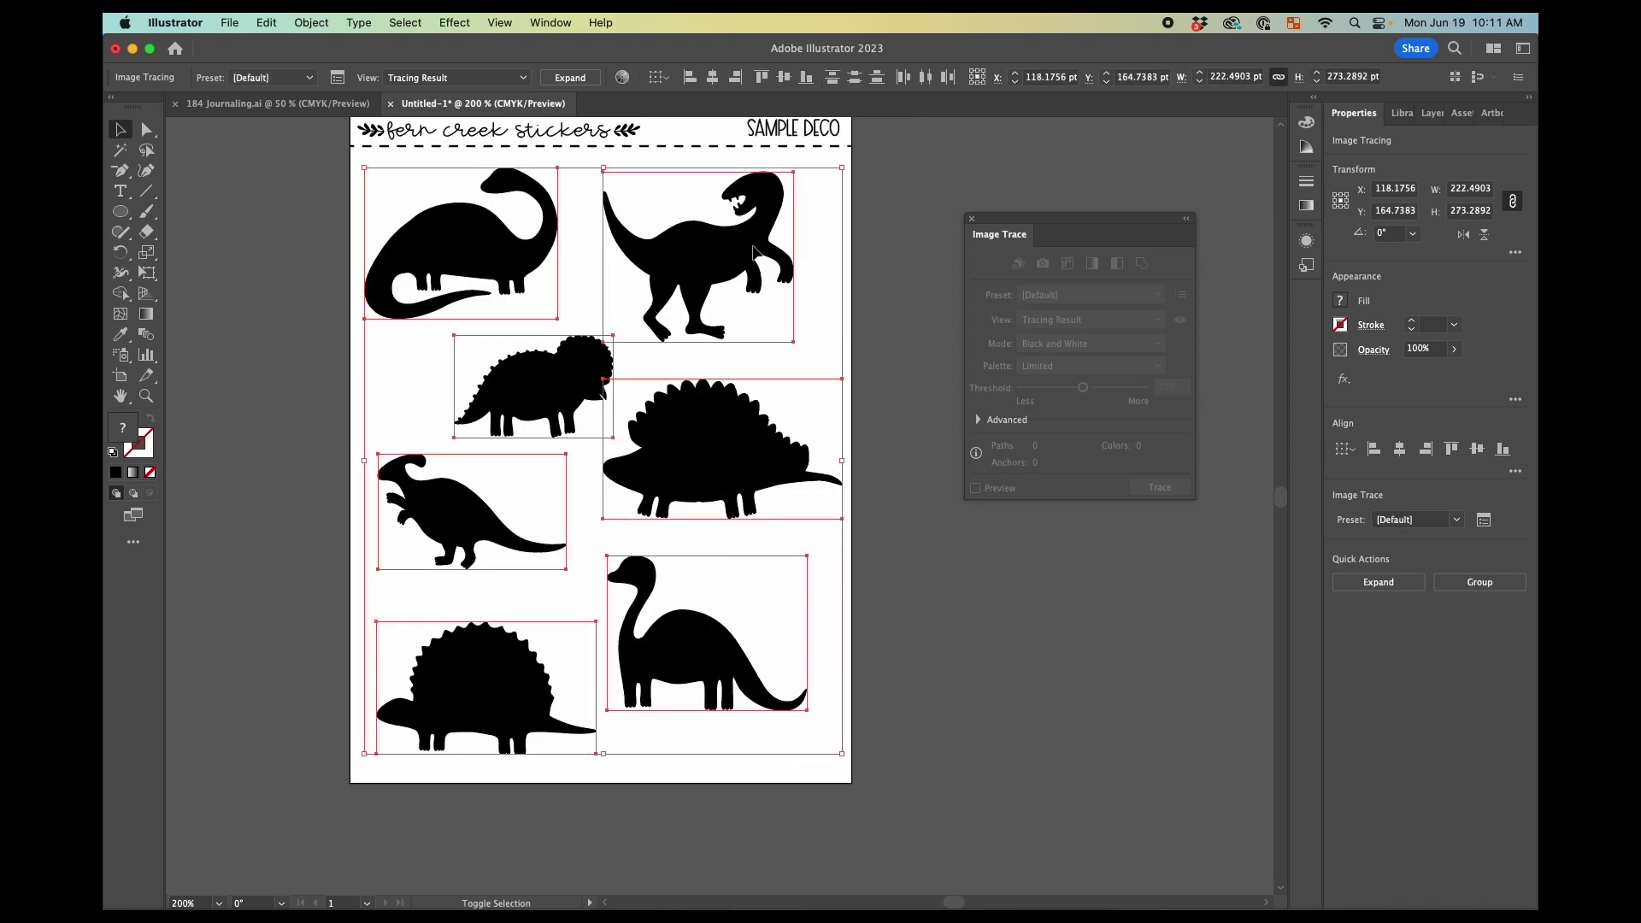
left_click(1377, 582)
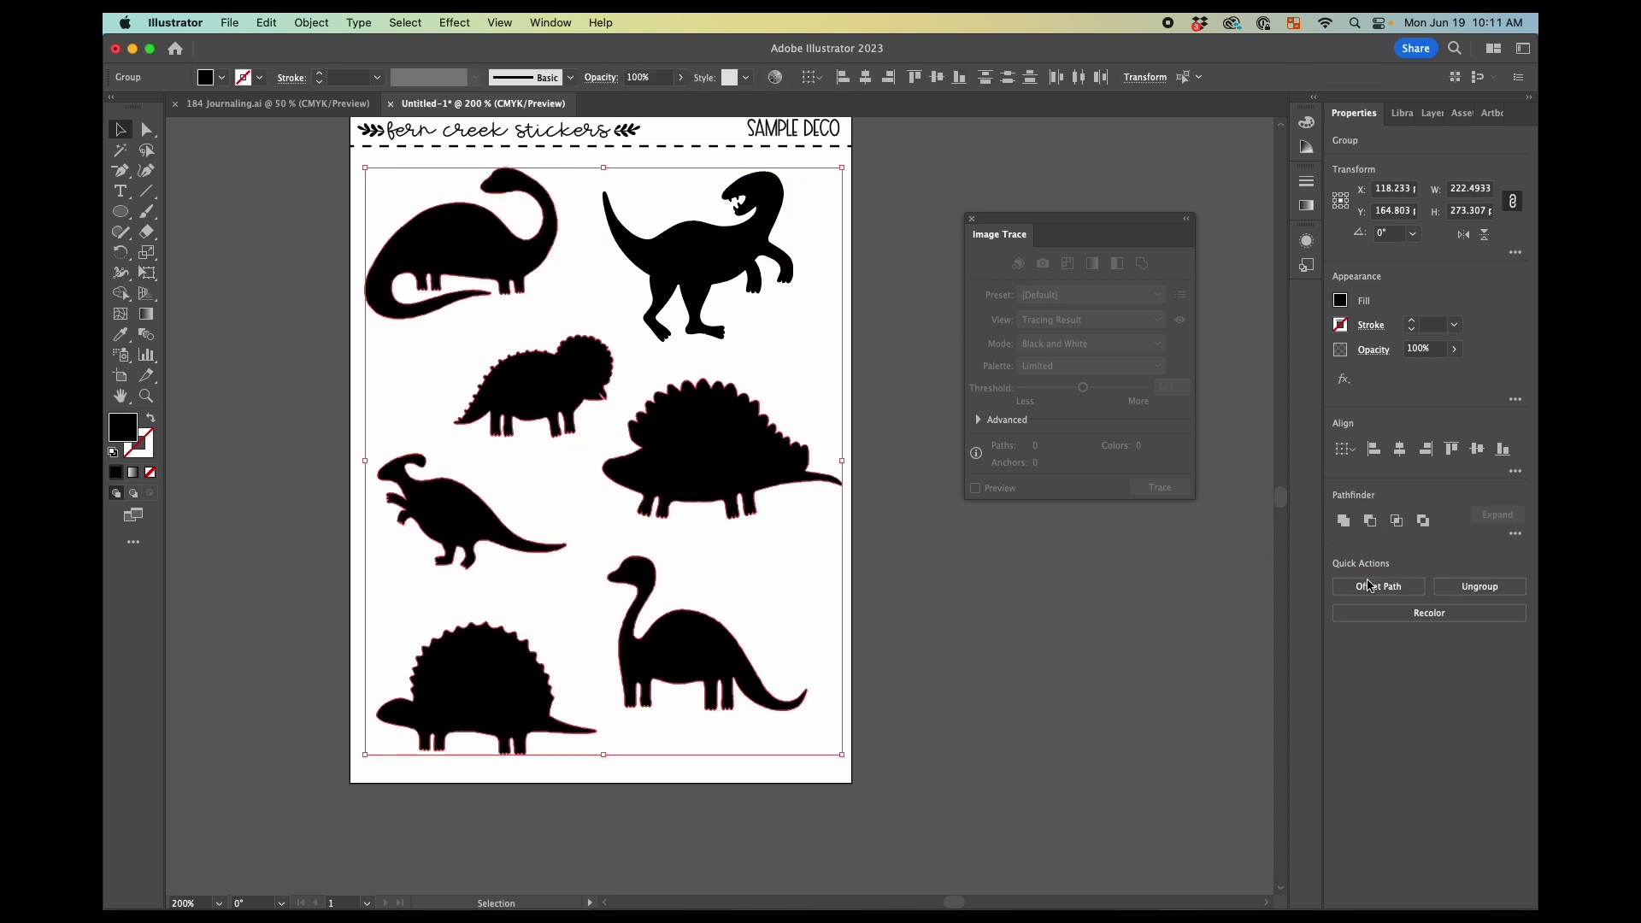
left_click(1037, 699)
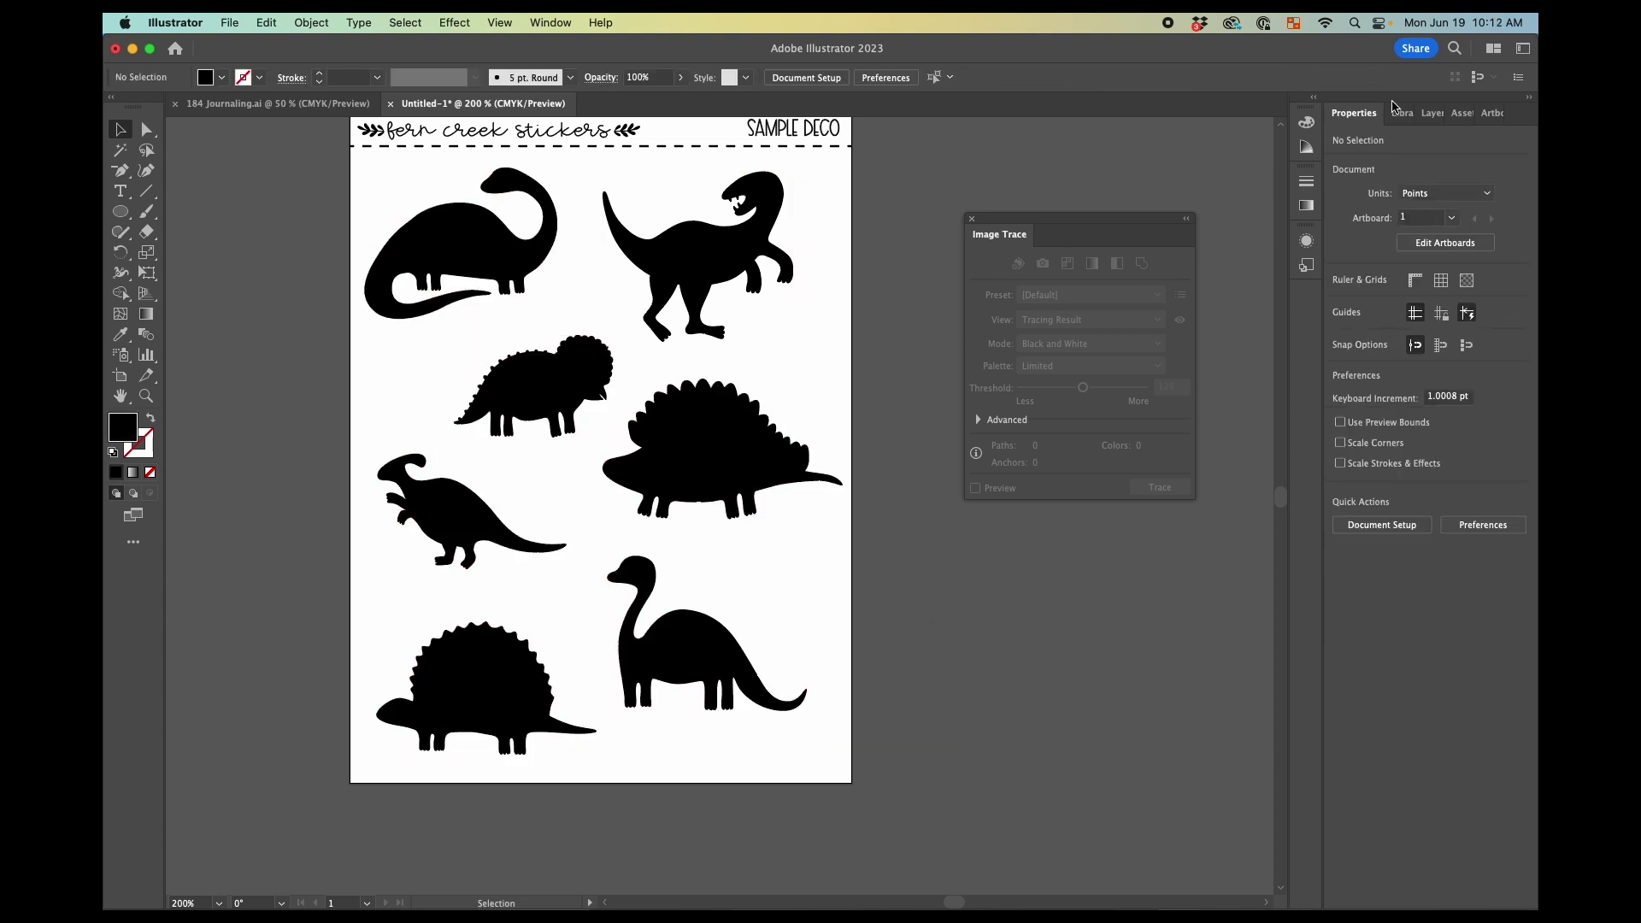
Toggle the Cut layer's visibility to compare the silhouettes with the coloured prints
left_click(1432, 112)
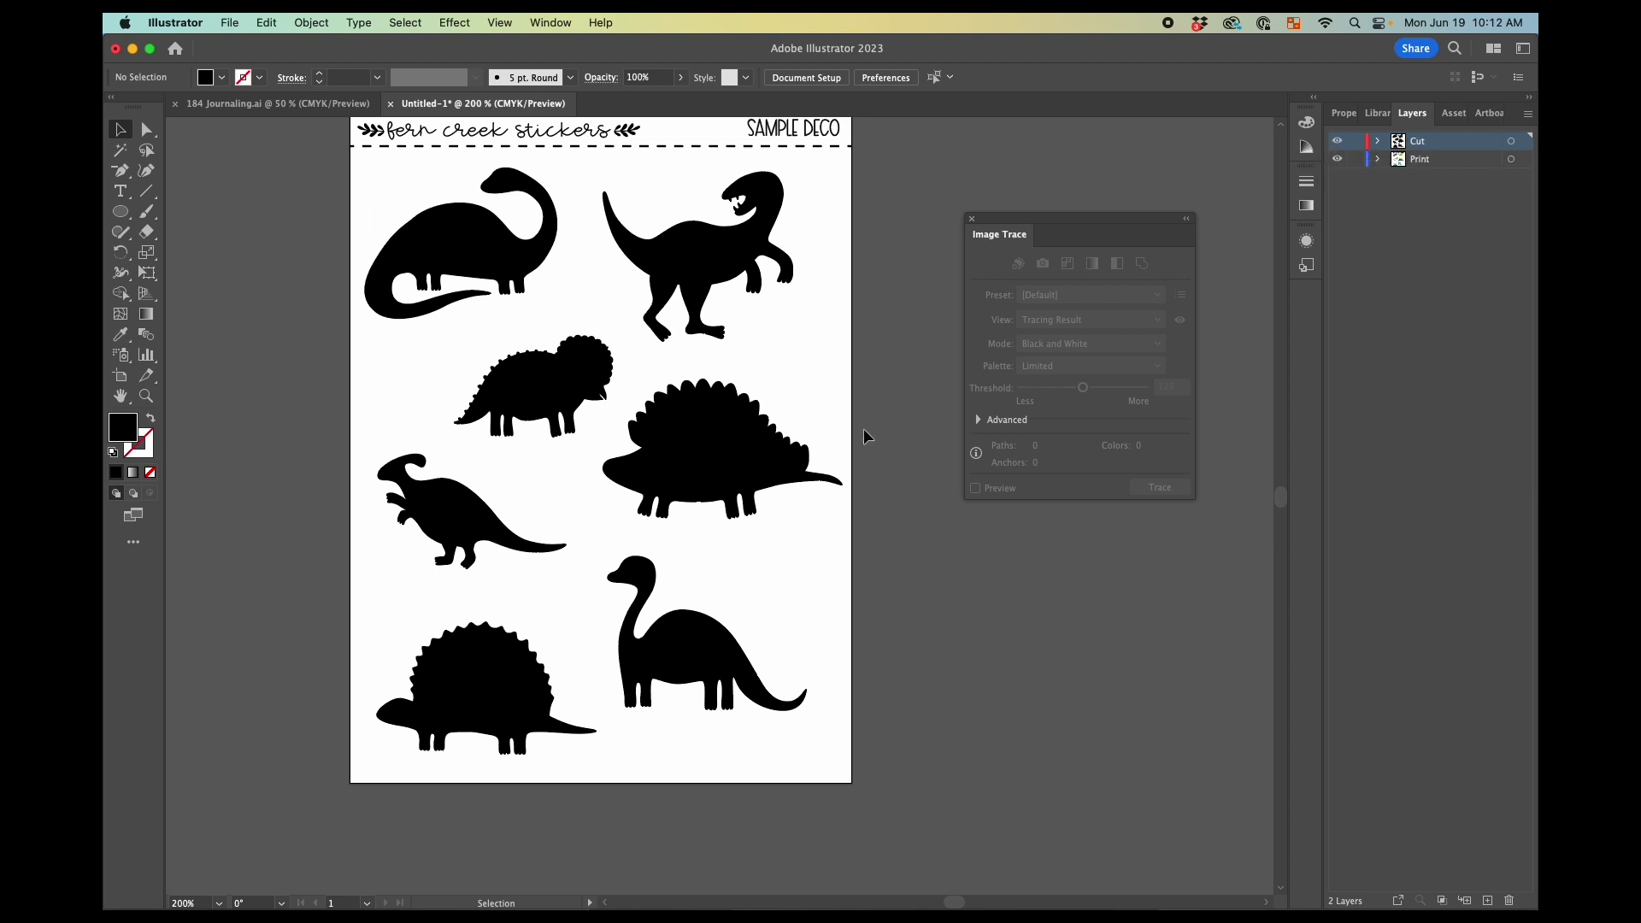
left_click(1338, 140)
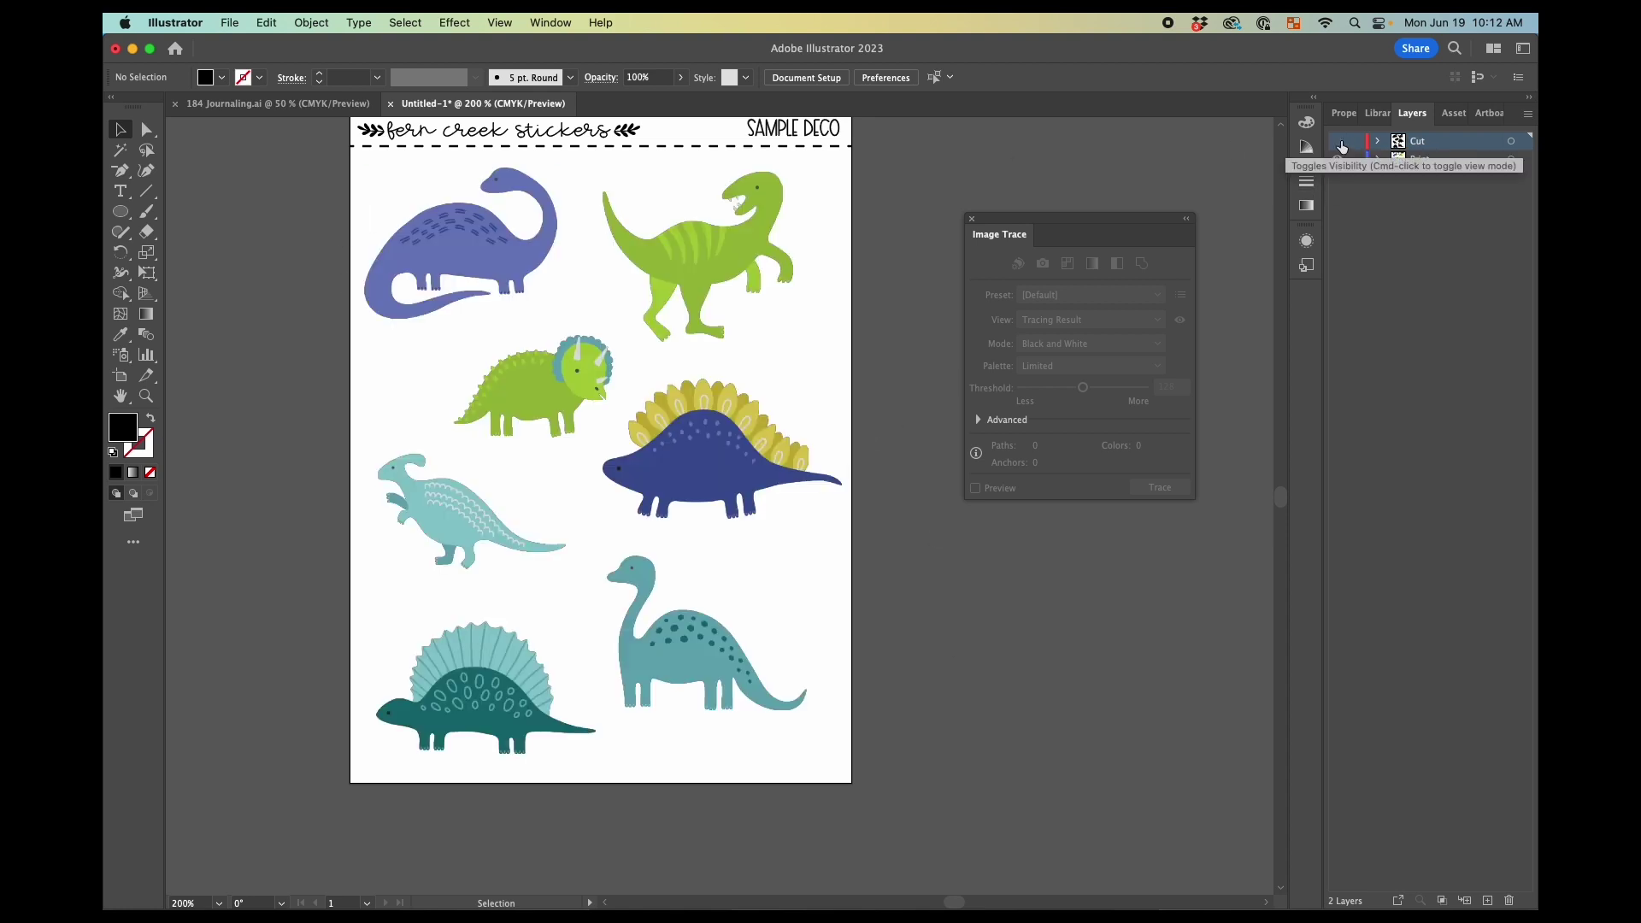
left_click(1340, 140)
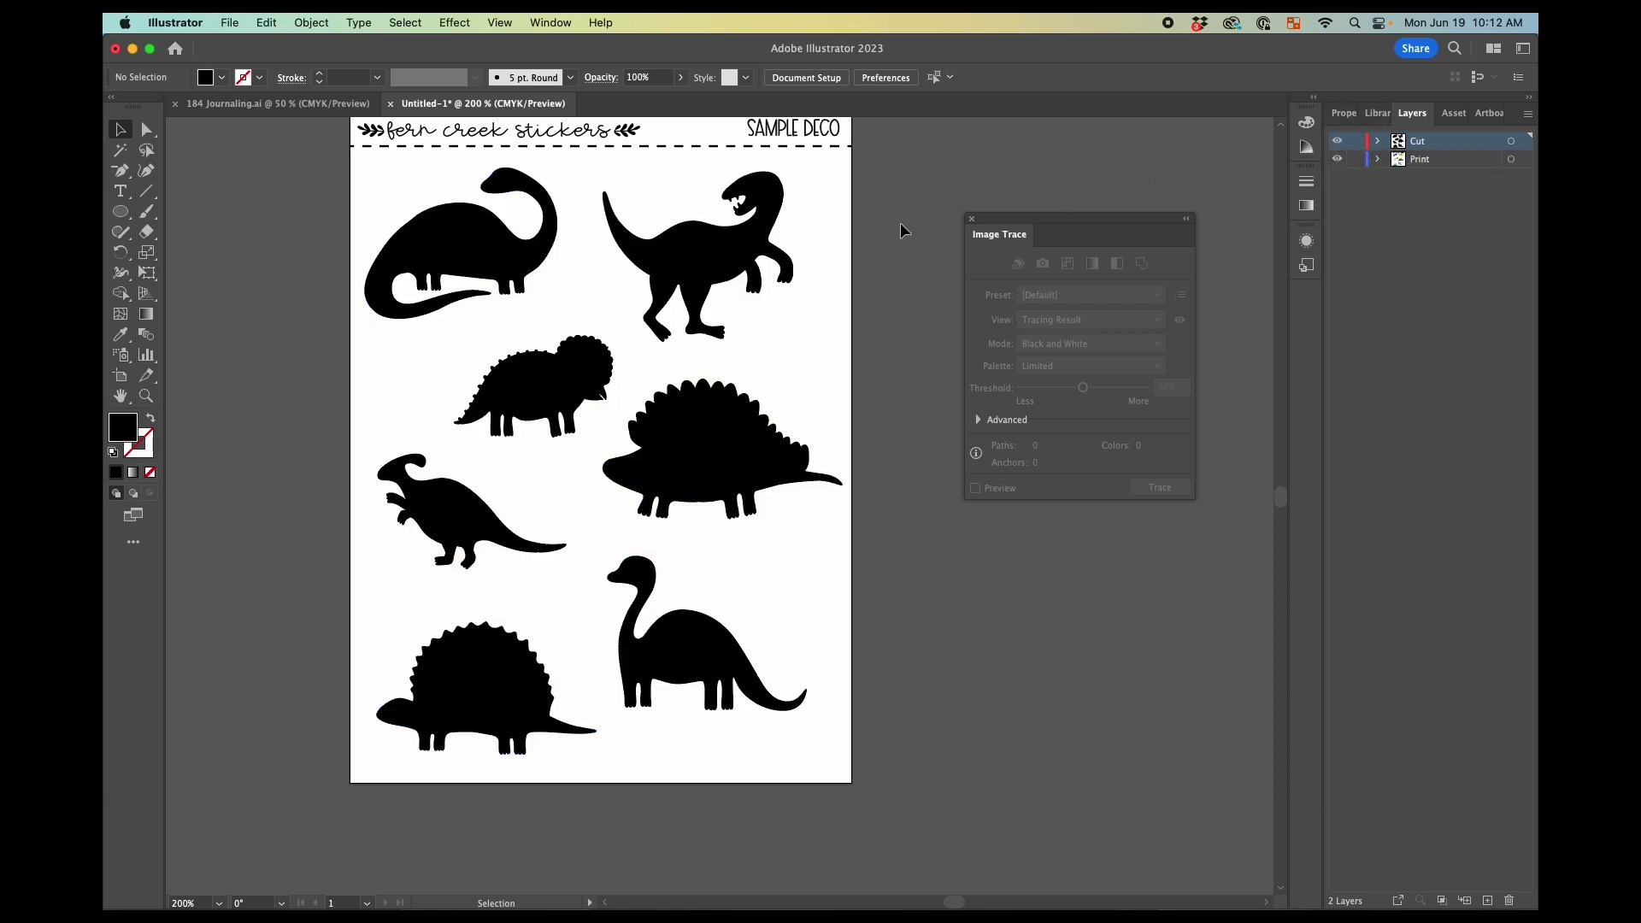
Hide the Print layer and marquee-select the dinosaur silhouettes, then deselect them
left_click(697, 258)
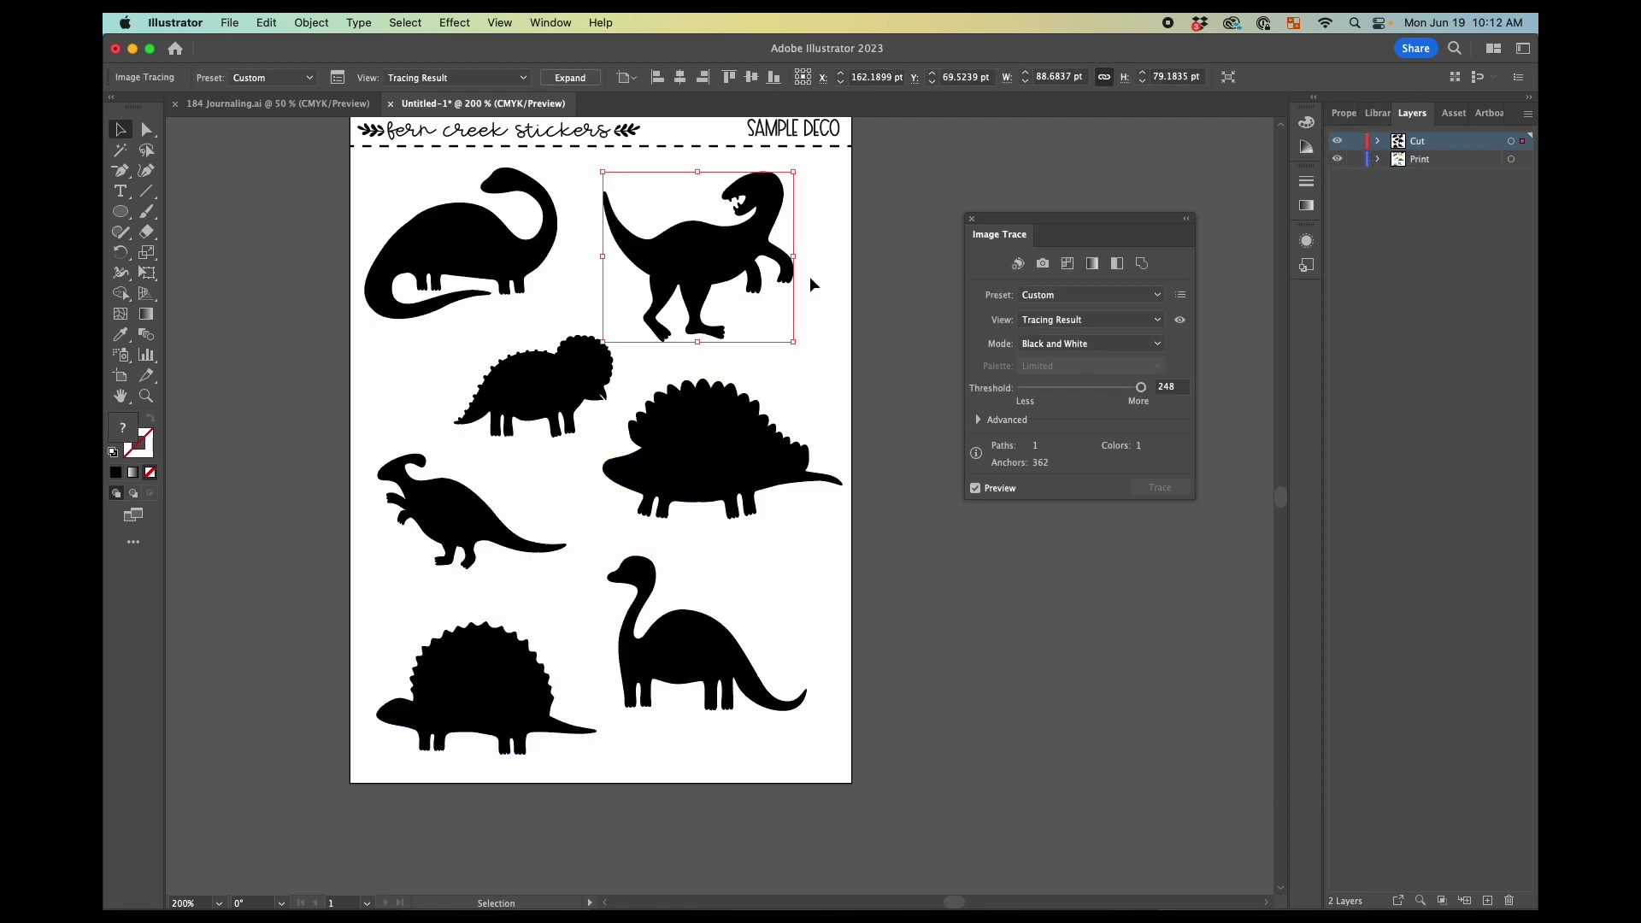
left_click(1353, 180)
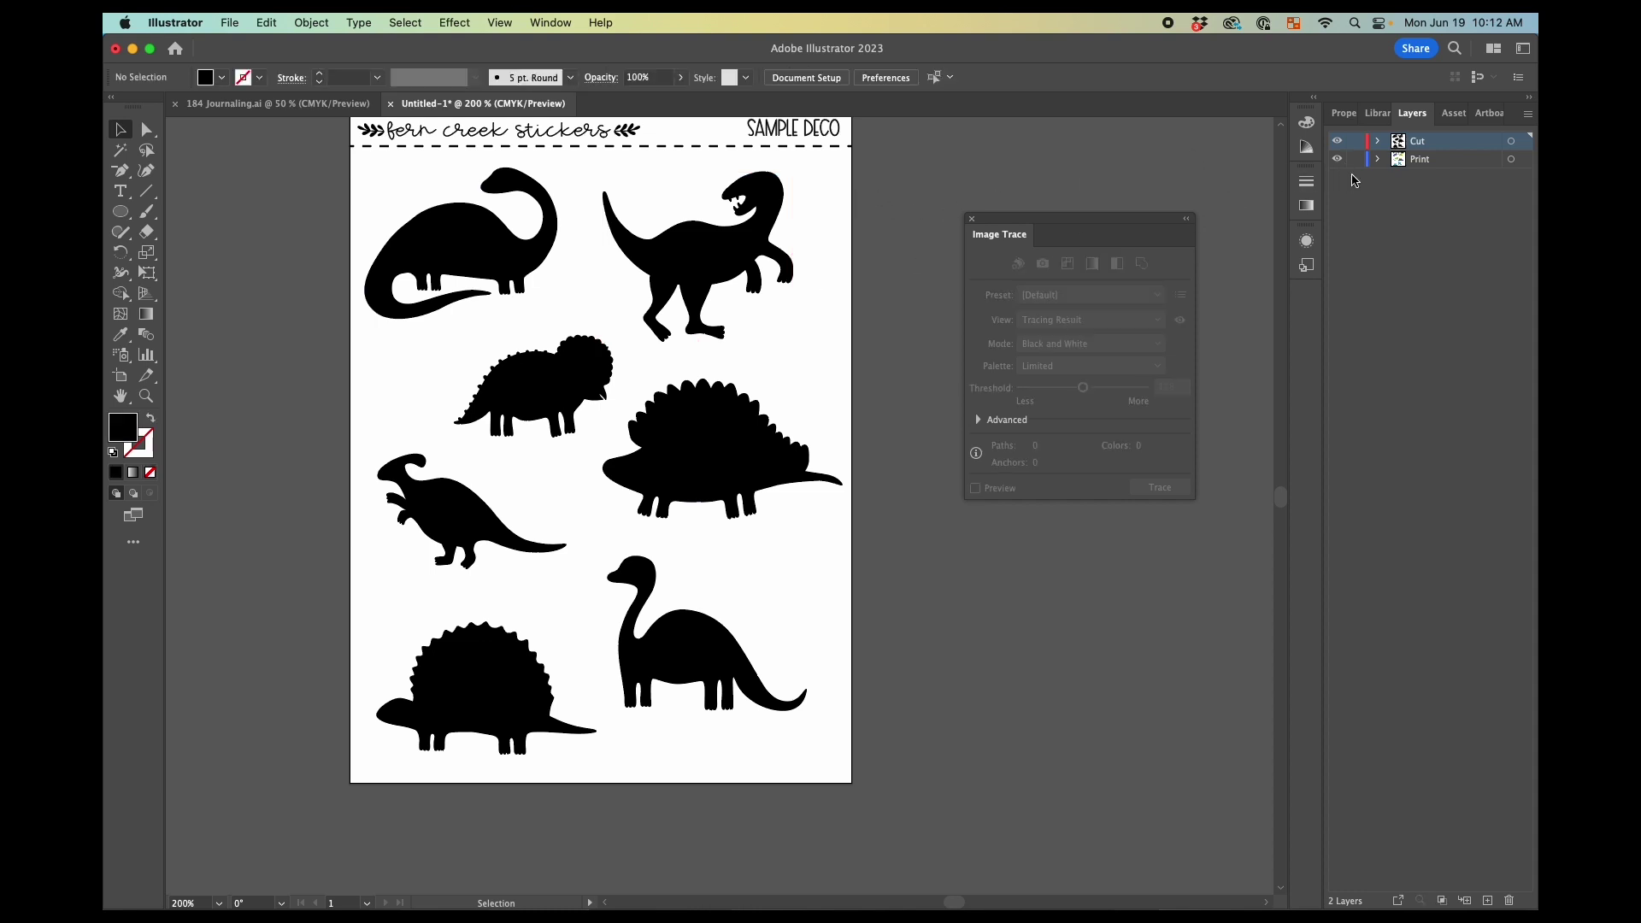
left_click(1337, 161)
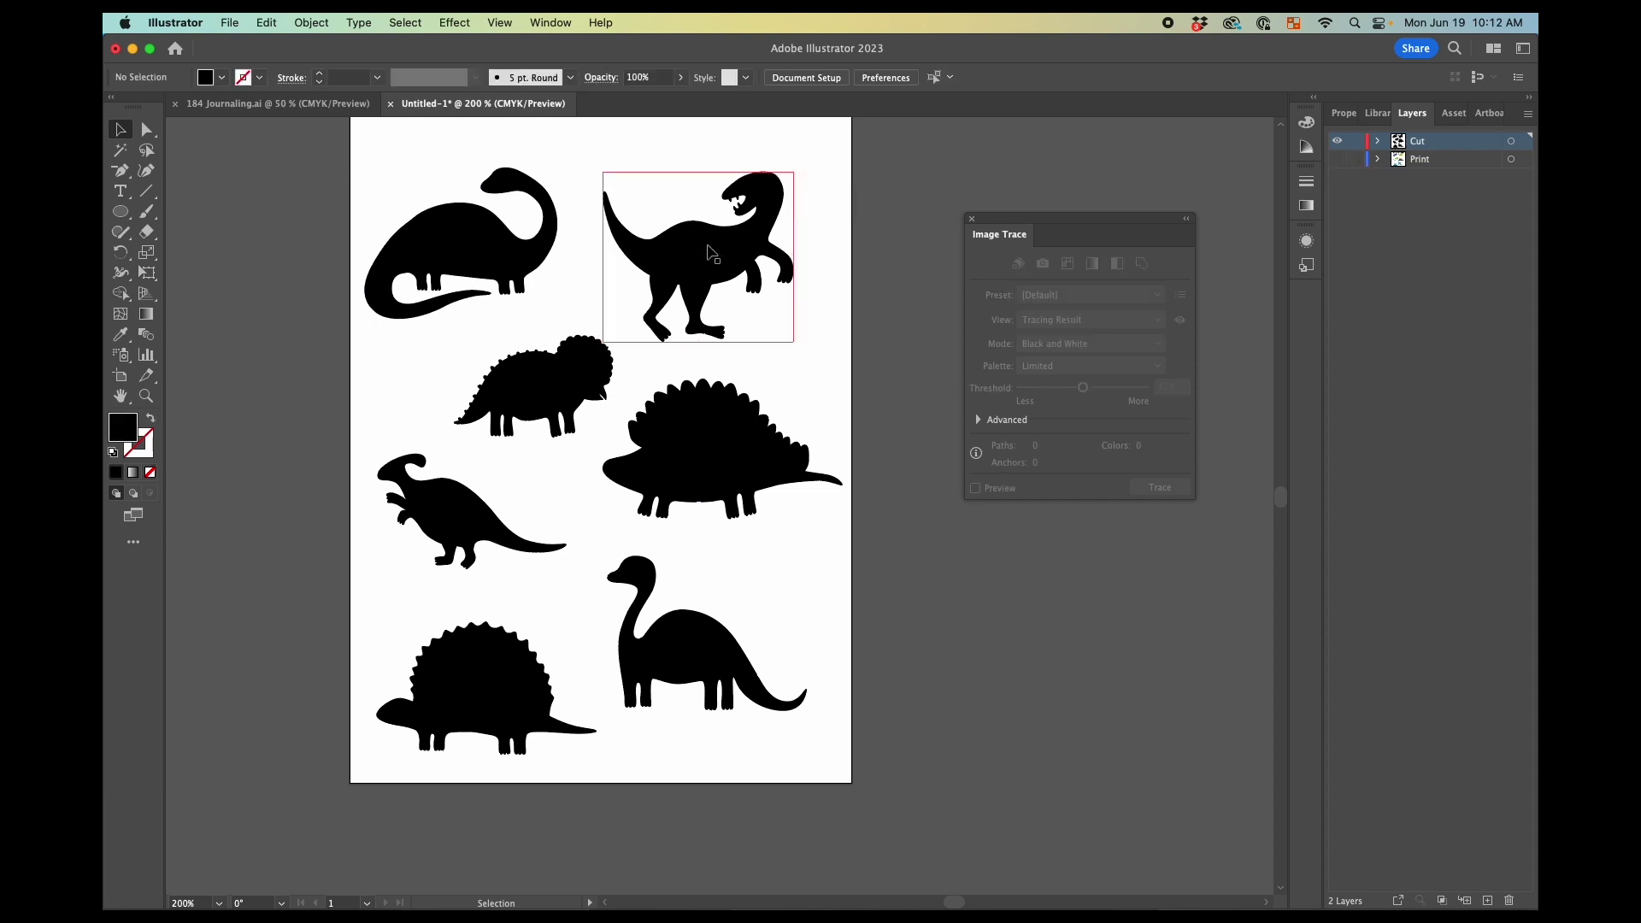
left_click_drag(321, 180, 863, 793)
left_click(993, 735)
Select and clear the T-rex trace object, toggling the Print layer visibility
left_click(639, 198)
left_click(405, 22)
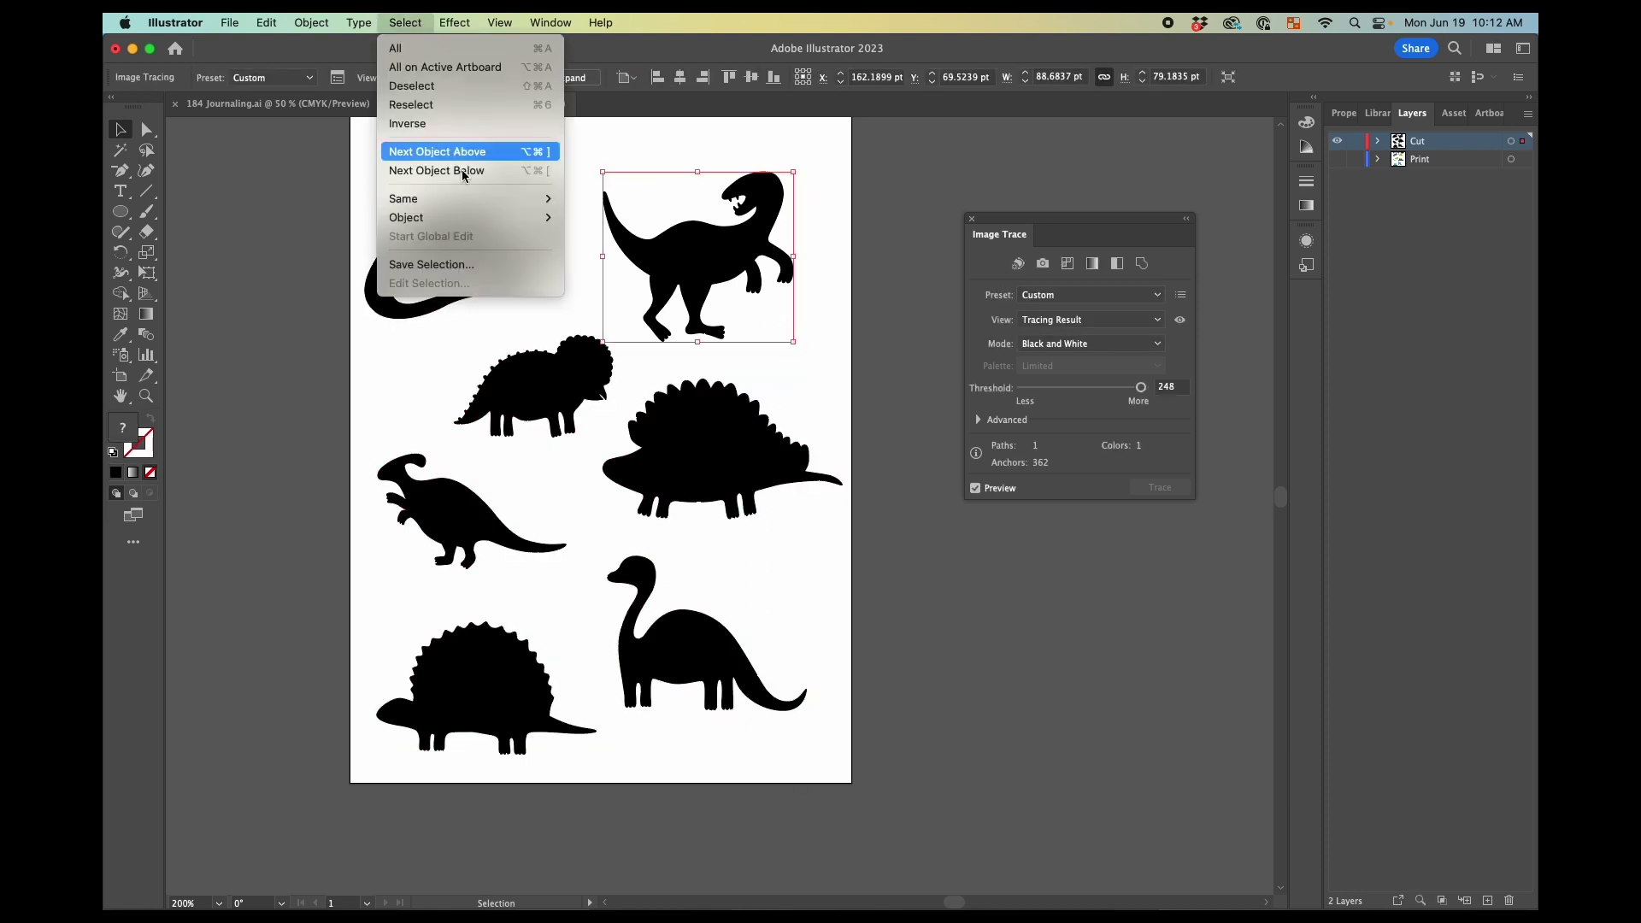
left_click(632, 294)
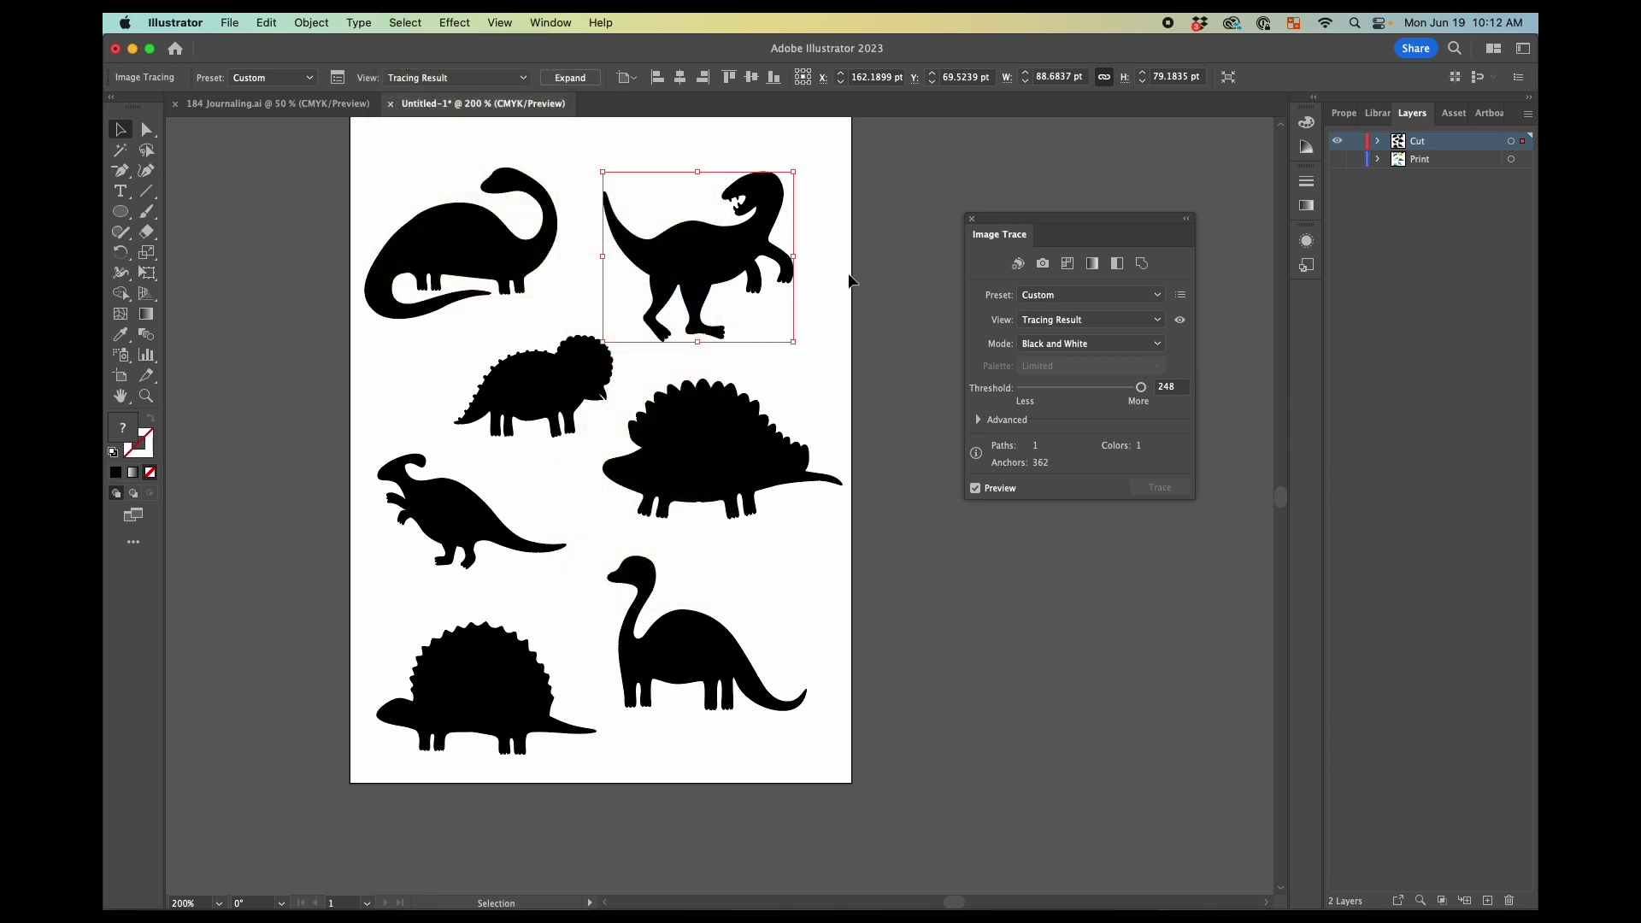
scroll(888, 270, "up", 2)
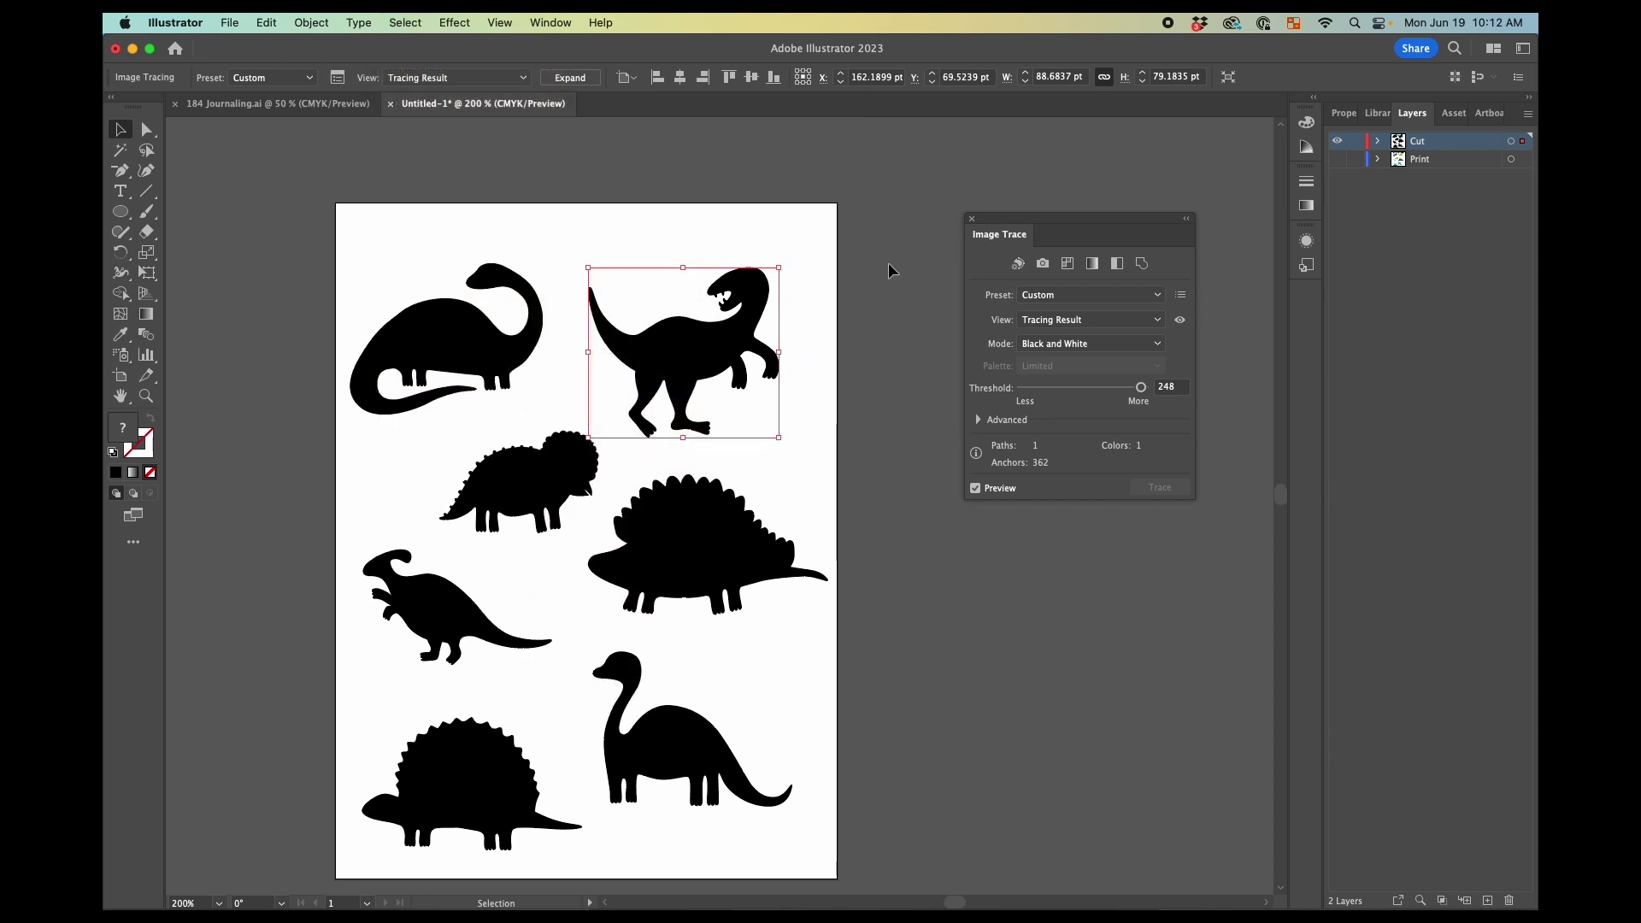
left_click(889, 270)
key("super+z")
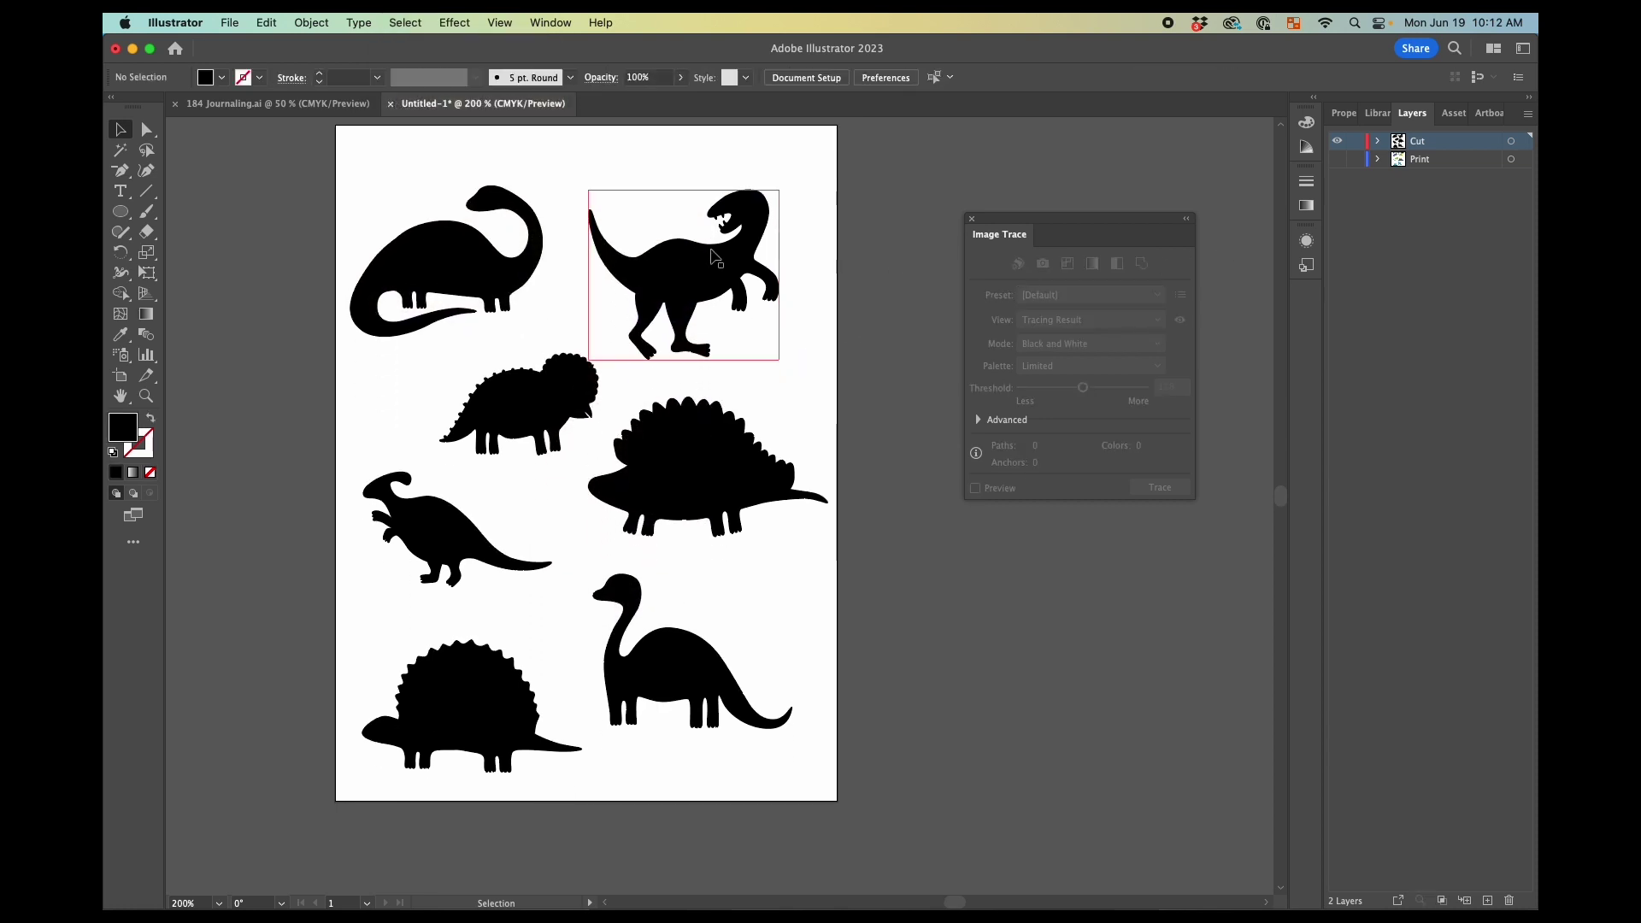
left_click(838, 207)
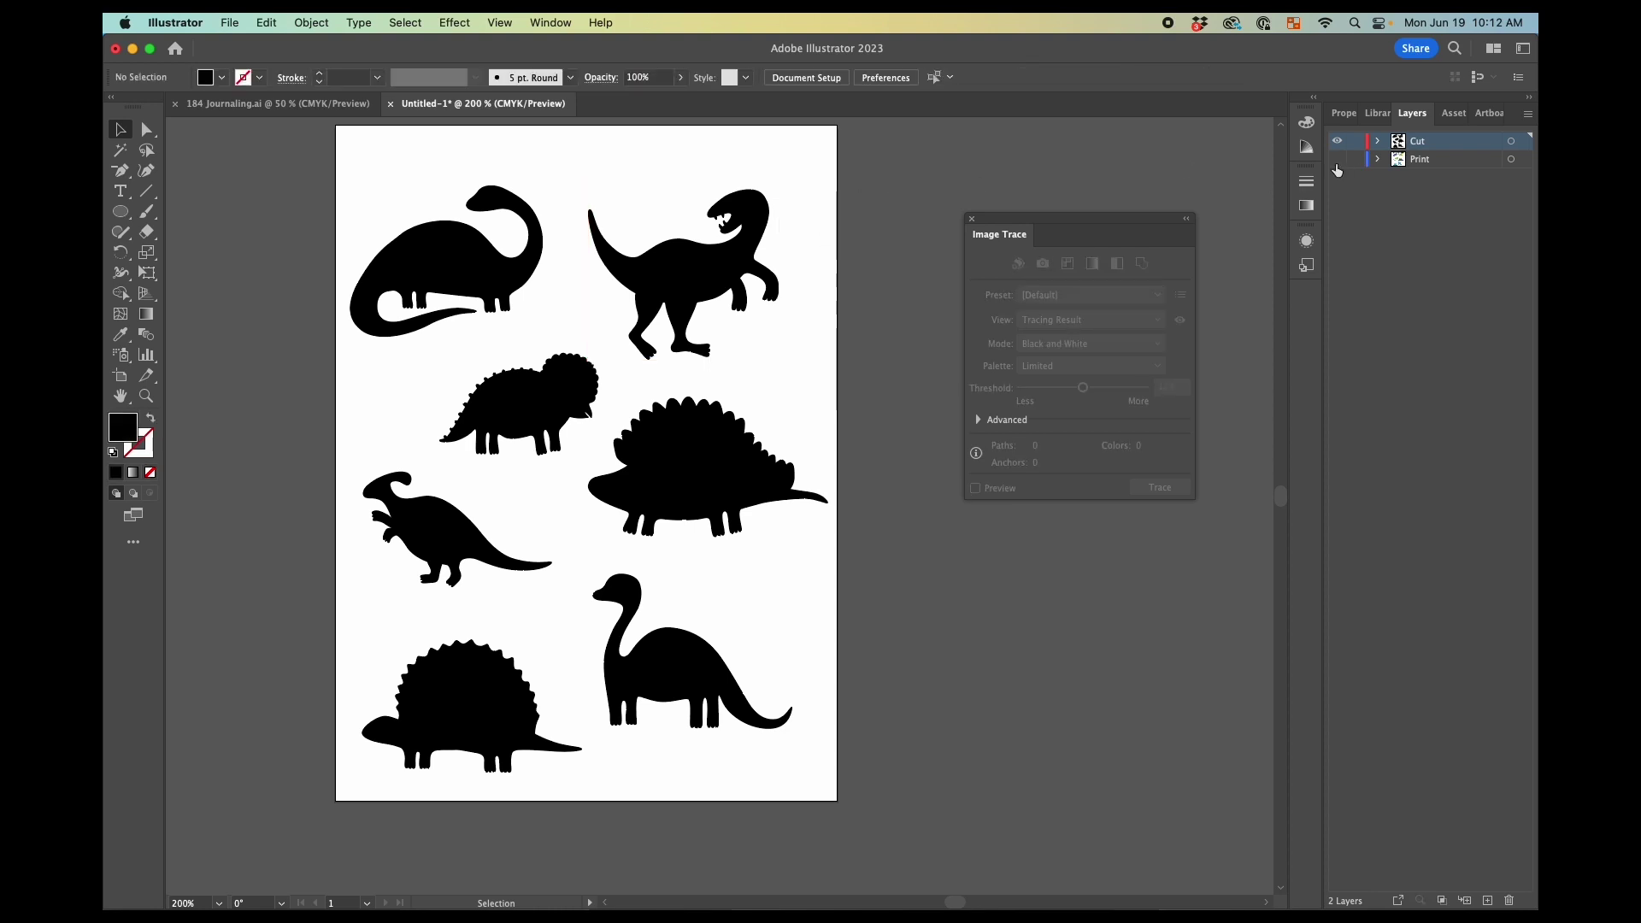
left_click(1337, 160)
left_click(1337, 160)
Marquee-select all dinosaurs and preview a 3.6 pt Round Offset Path, then cancel
left_click_drag(284, 200, 950, 793)
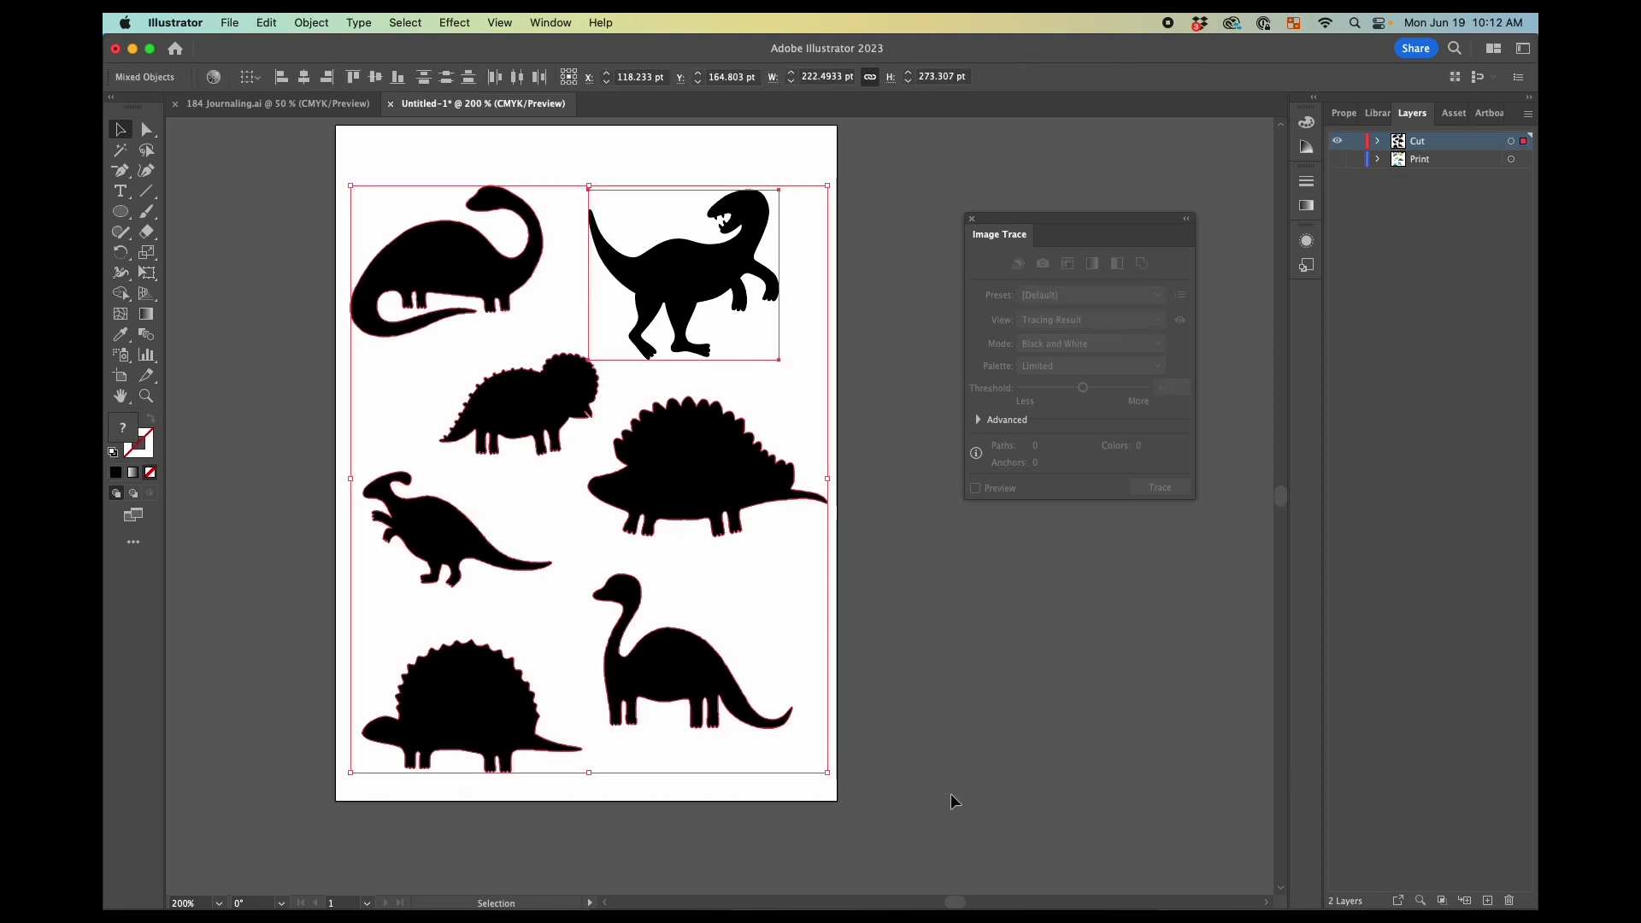
left_click(311, 22)
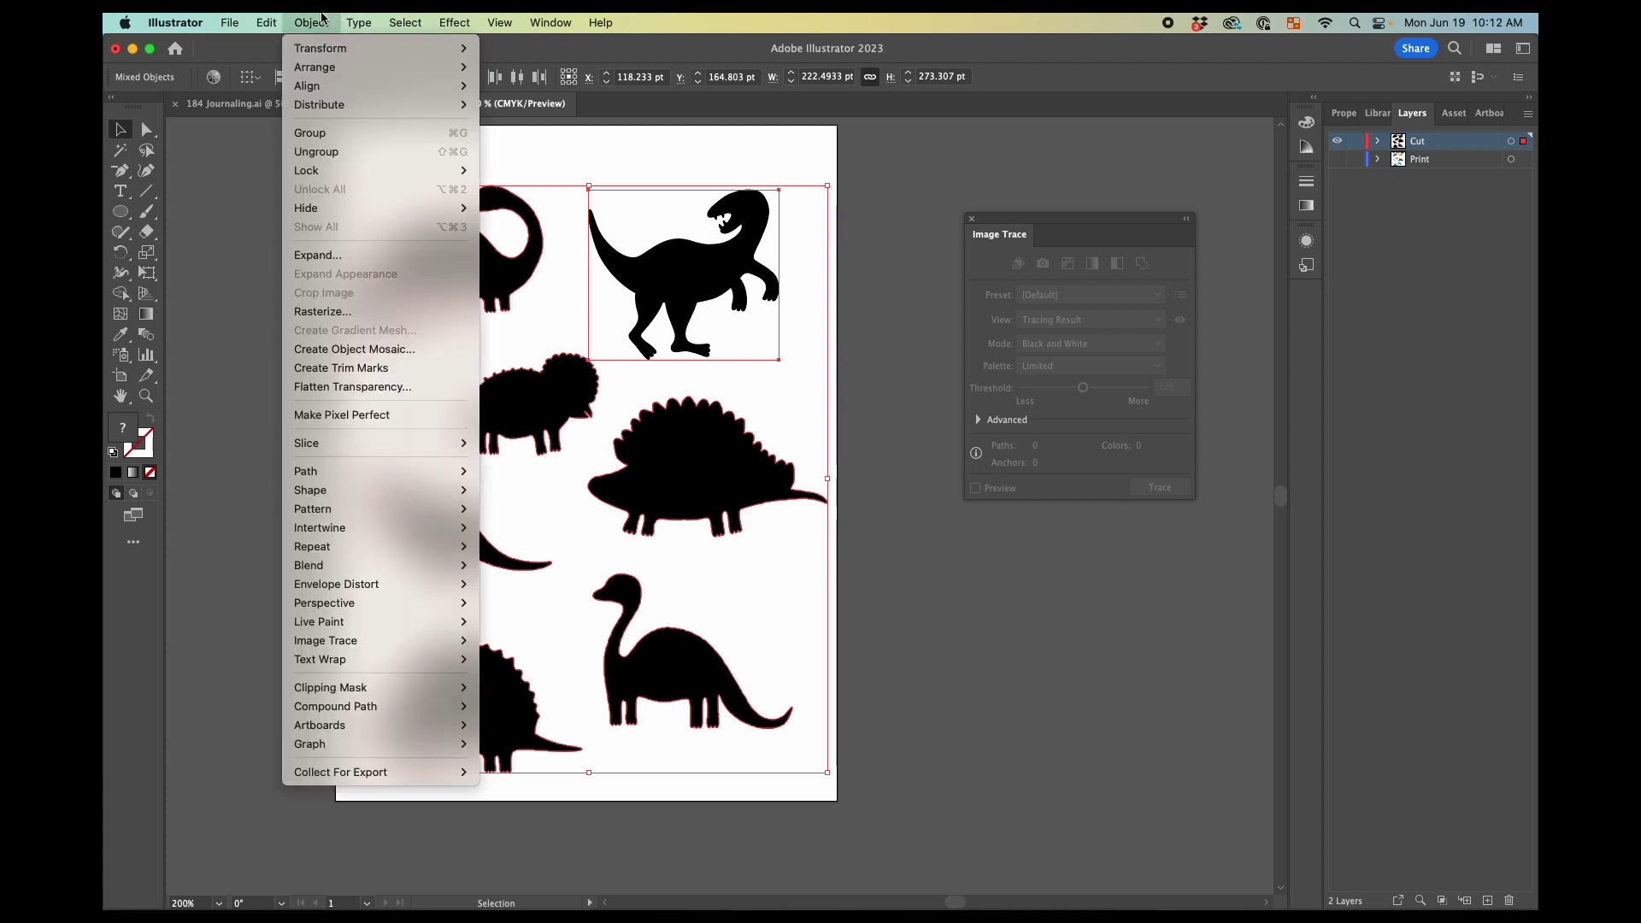
mouse_move(461, 476)
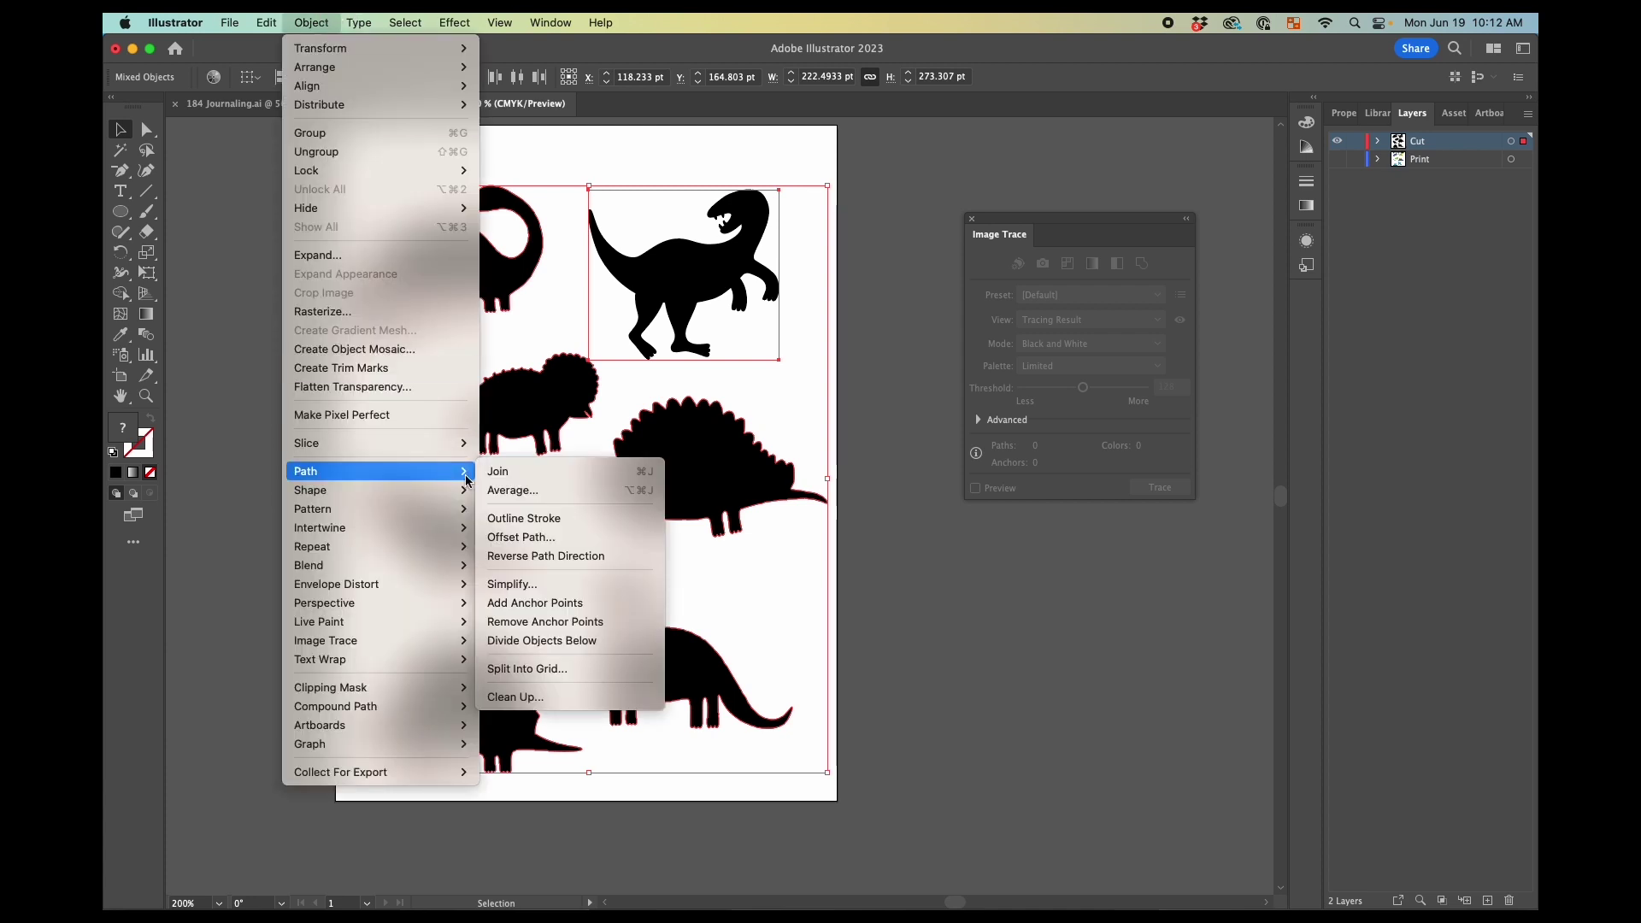
left_click(537, 539)
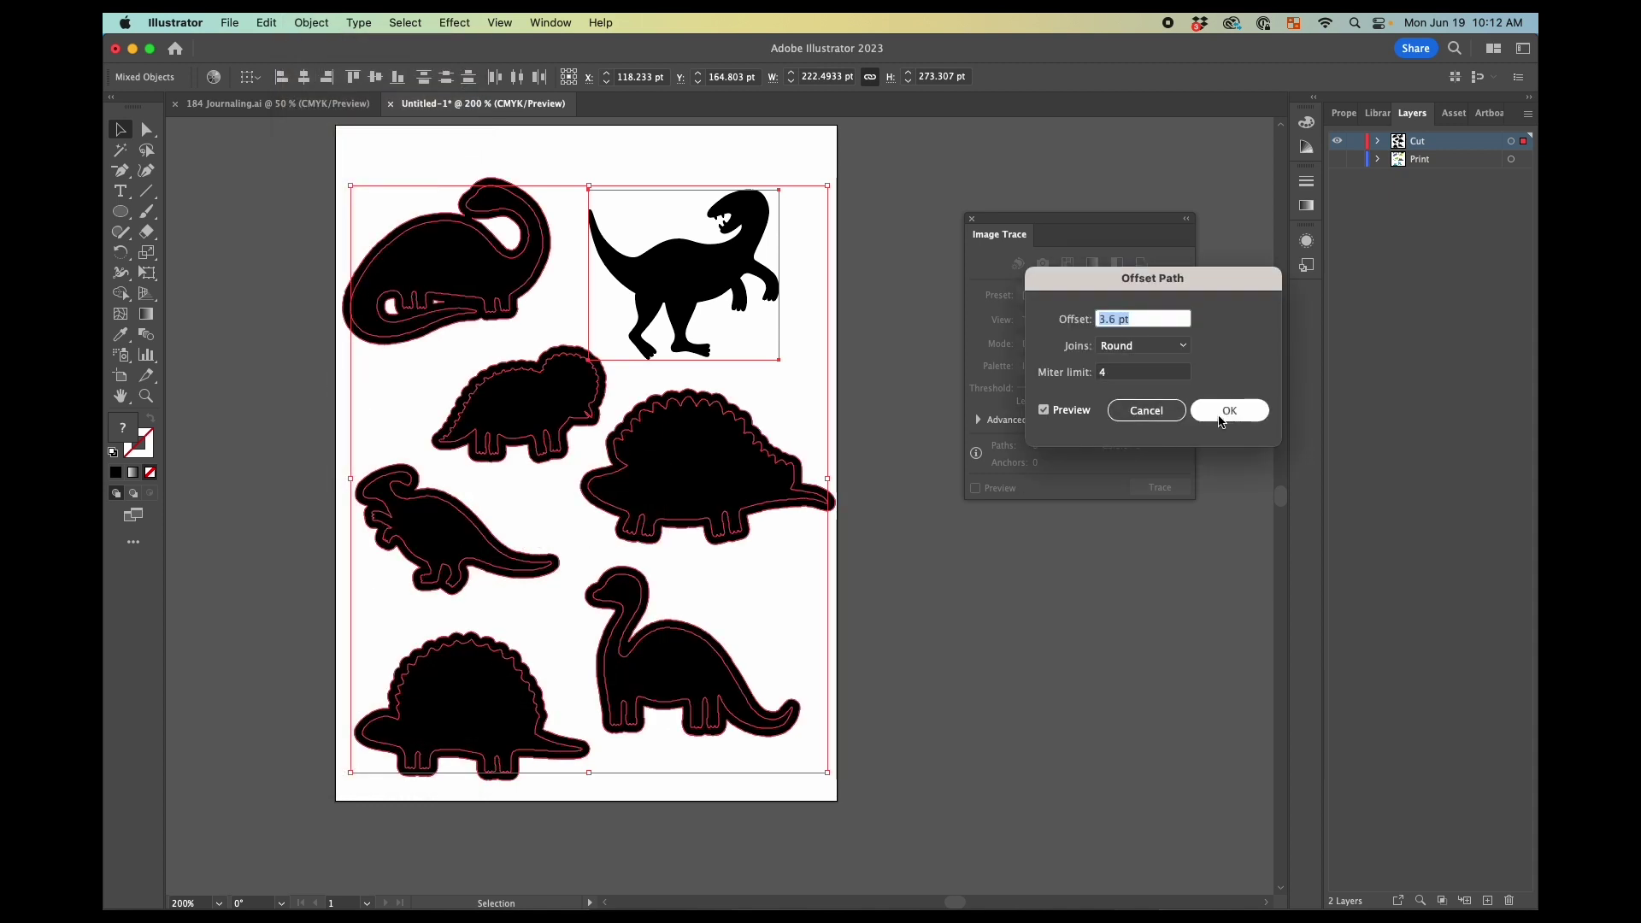
left_click(1146, 410)
Change the General measurement unit from points to inches in Units preferences
left_click(416, 154)
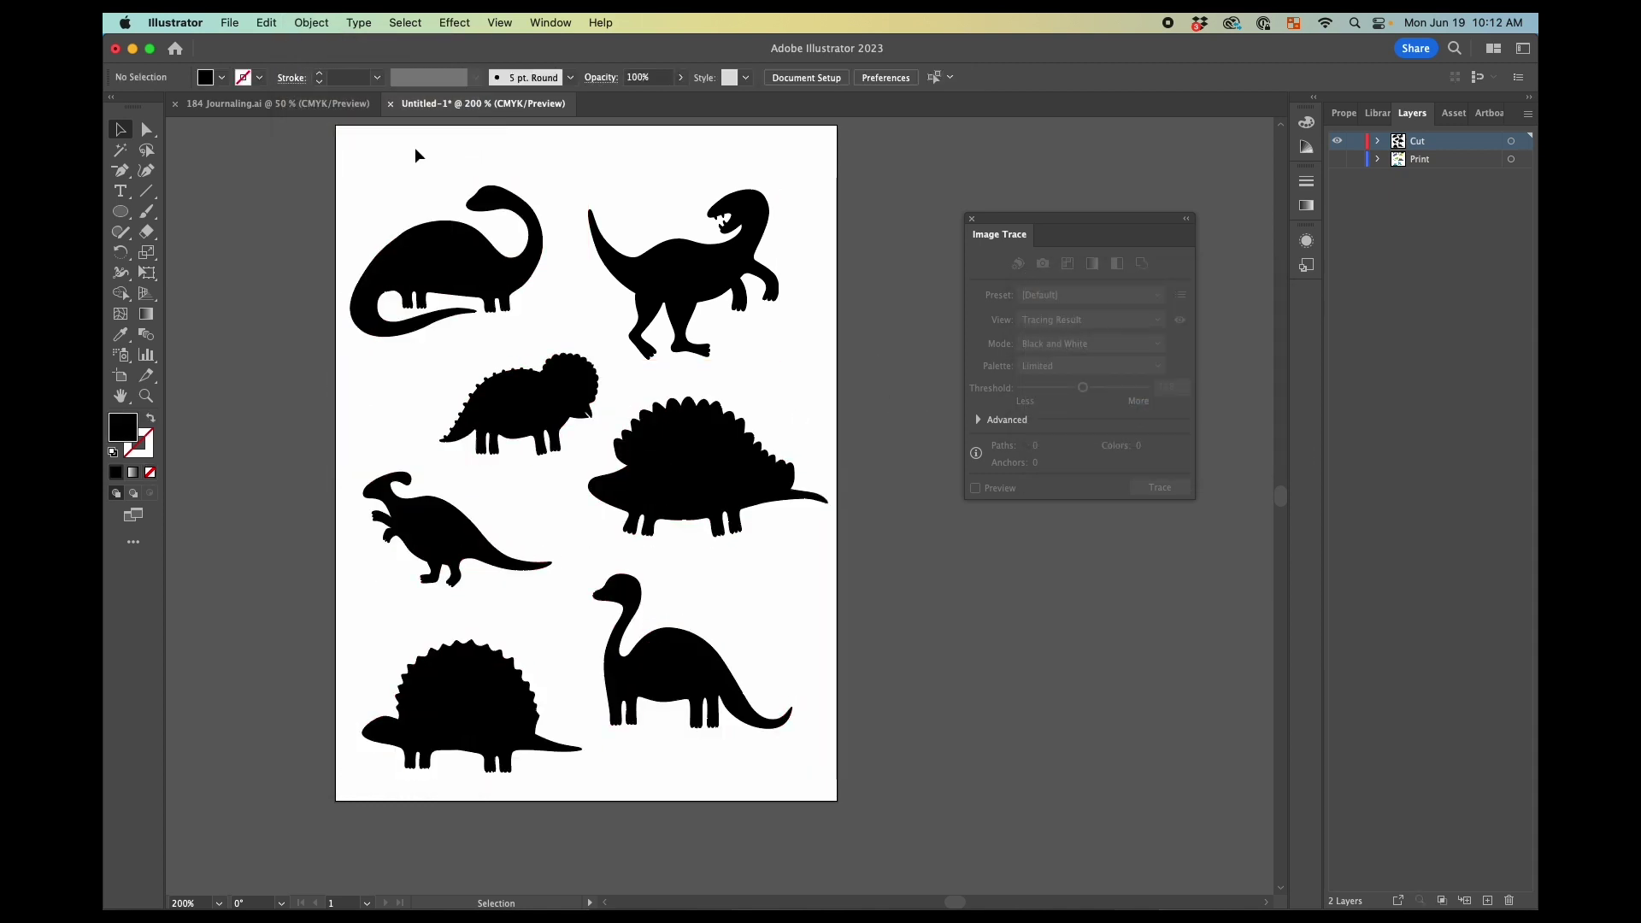
left_click(189, 24)
mouse_move(183, 78)
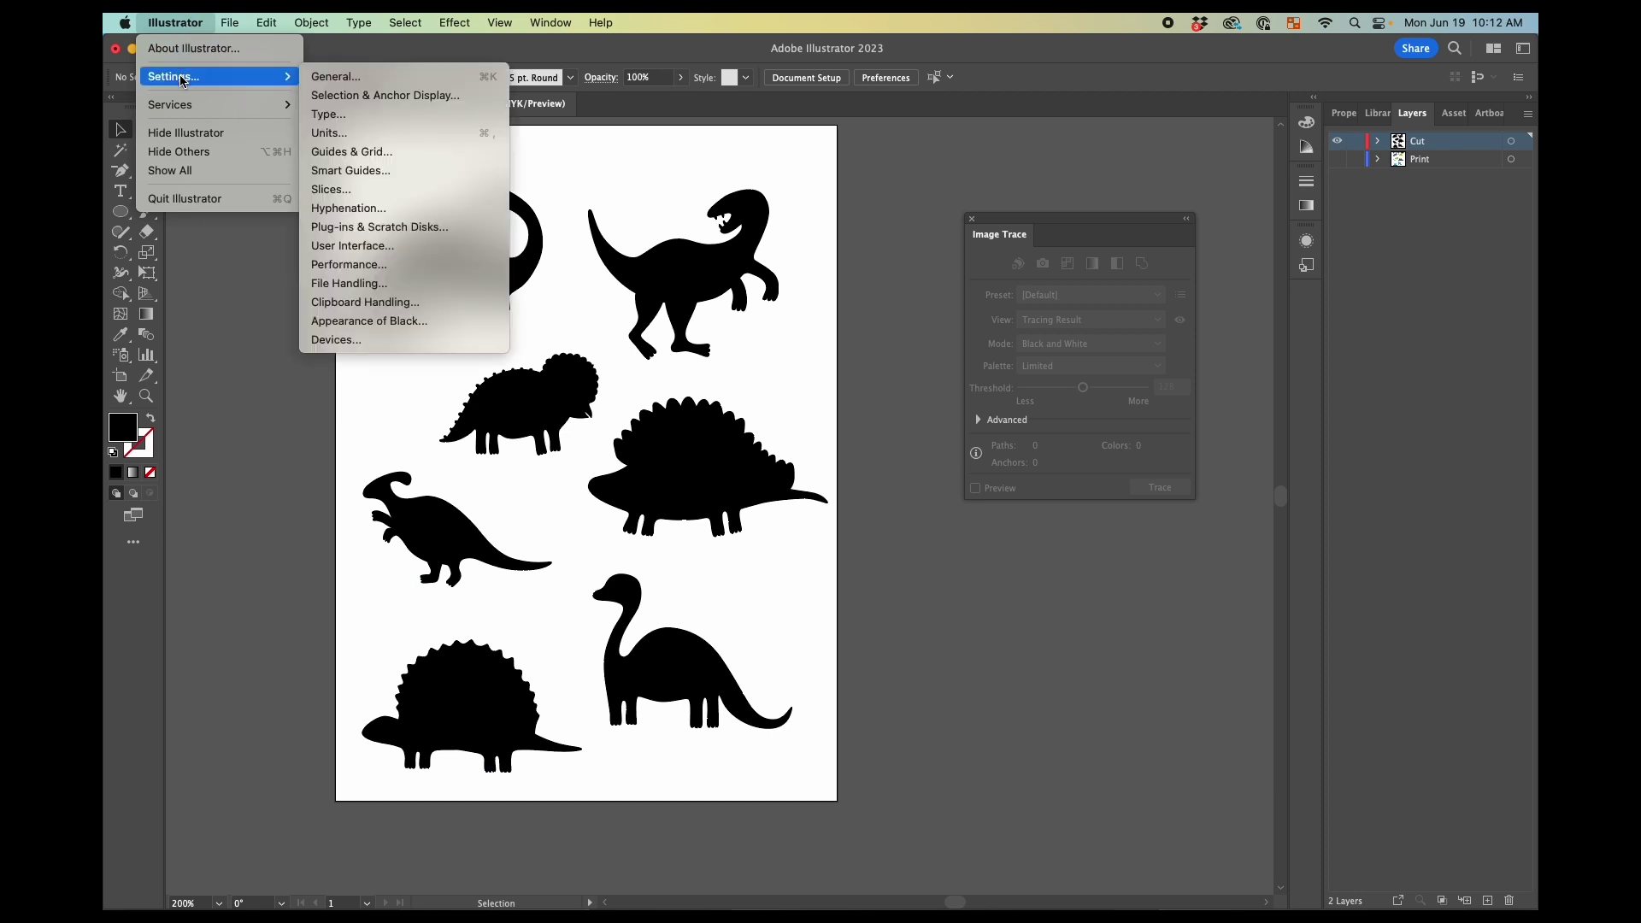
left_click(351, 134)
left_click(755, 256)
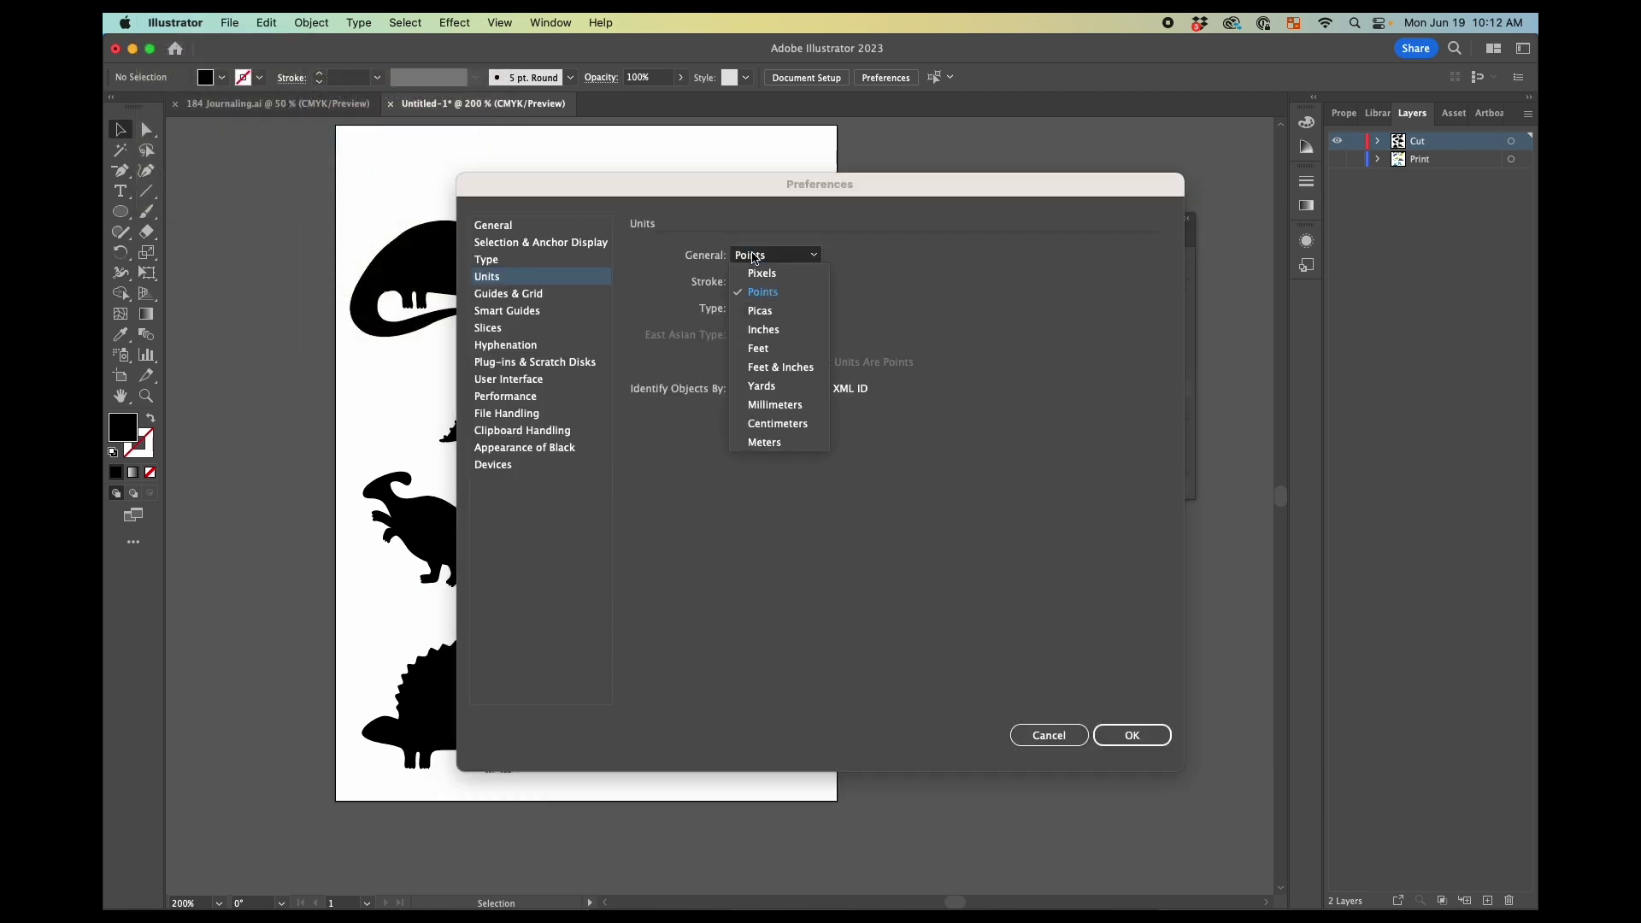
left_click(778, 336)
left_click(1141, 733)
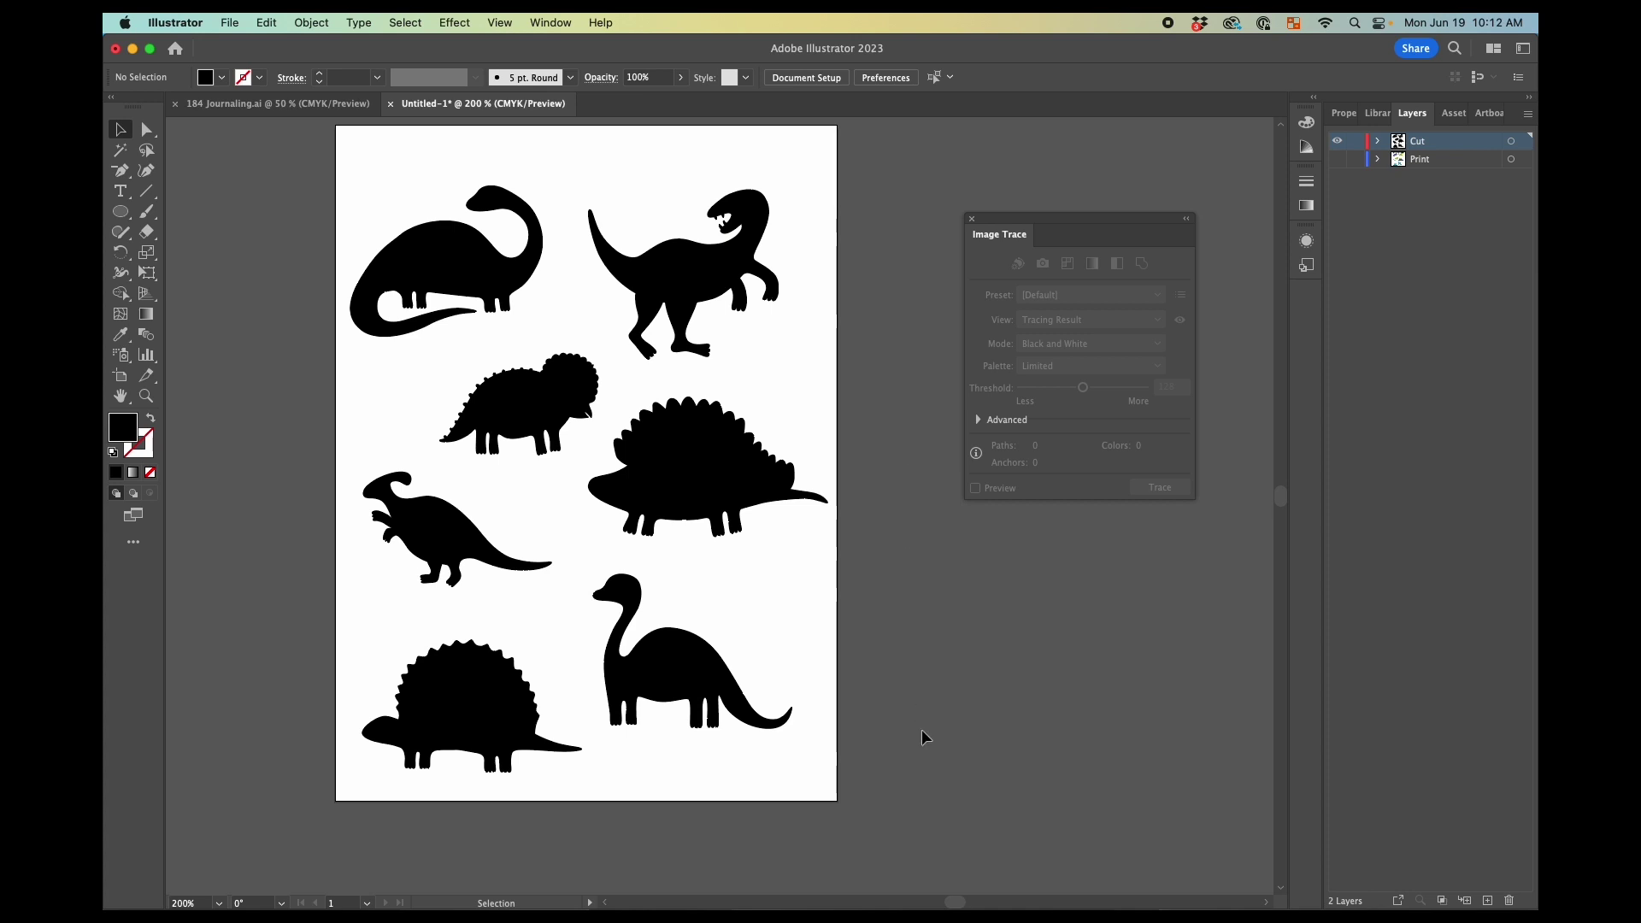
Select all seven dinosaurs, preview a 0.05 in Offset Path, cancel, and reselect them
left_click_drag(921, 755, 355, 171)
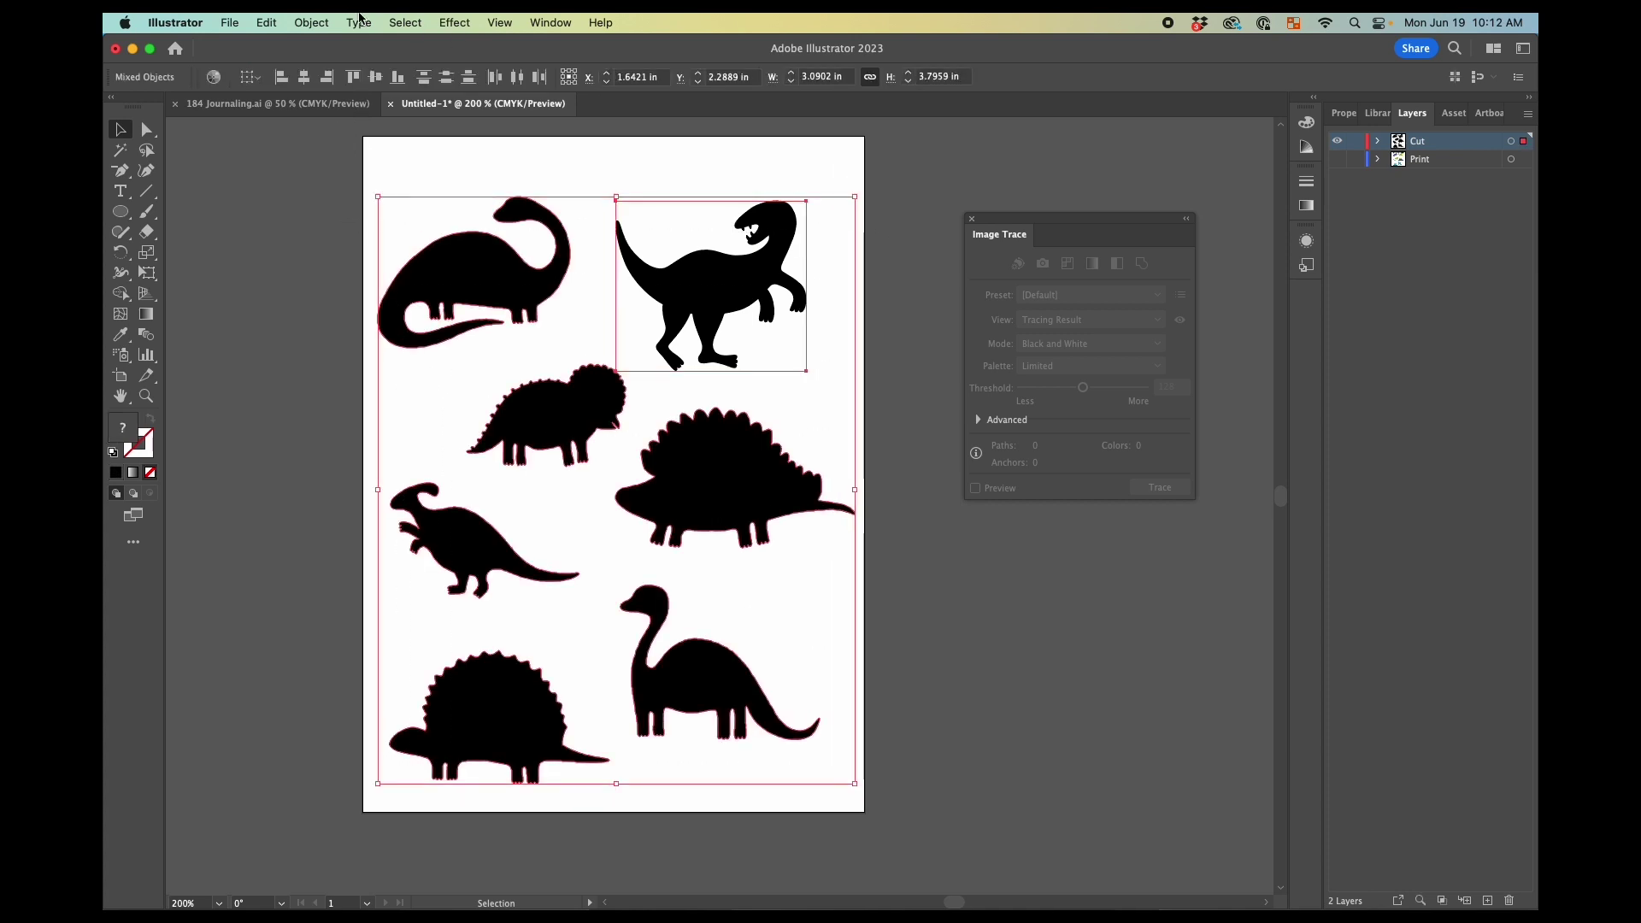
left_click(311, 22)
mouse_move(460, 474)
left_click(588, 540)
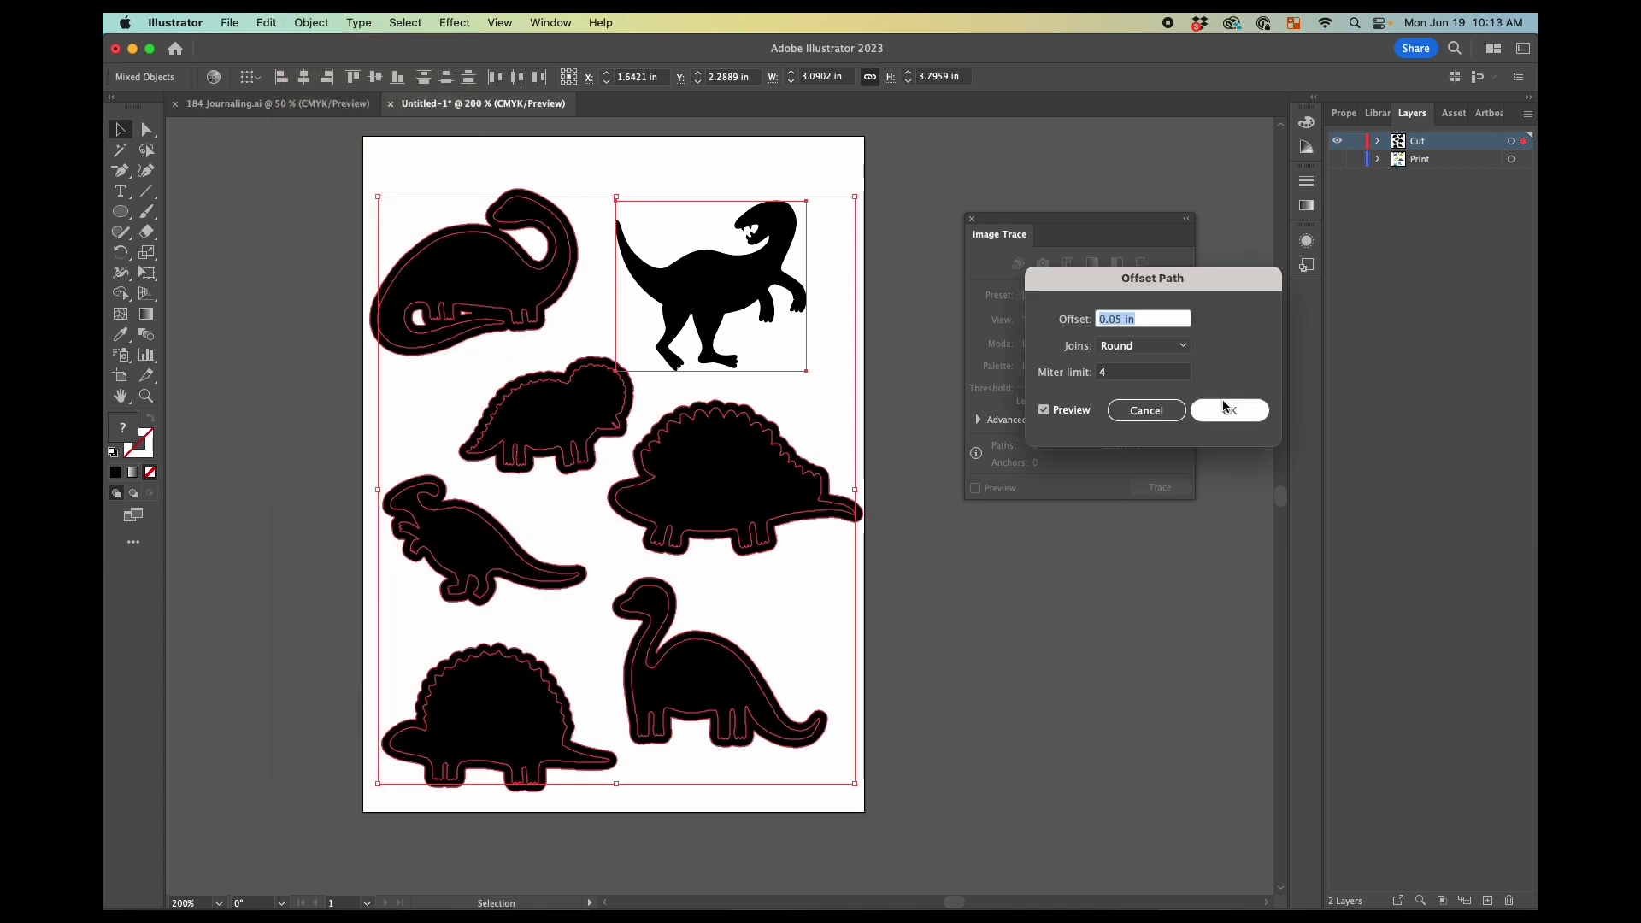
left_click(1146, 410)
left_click(895, 289)
left_click(759, 283)
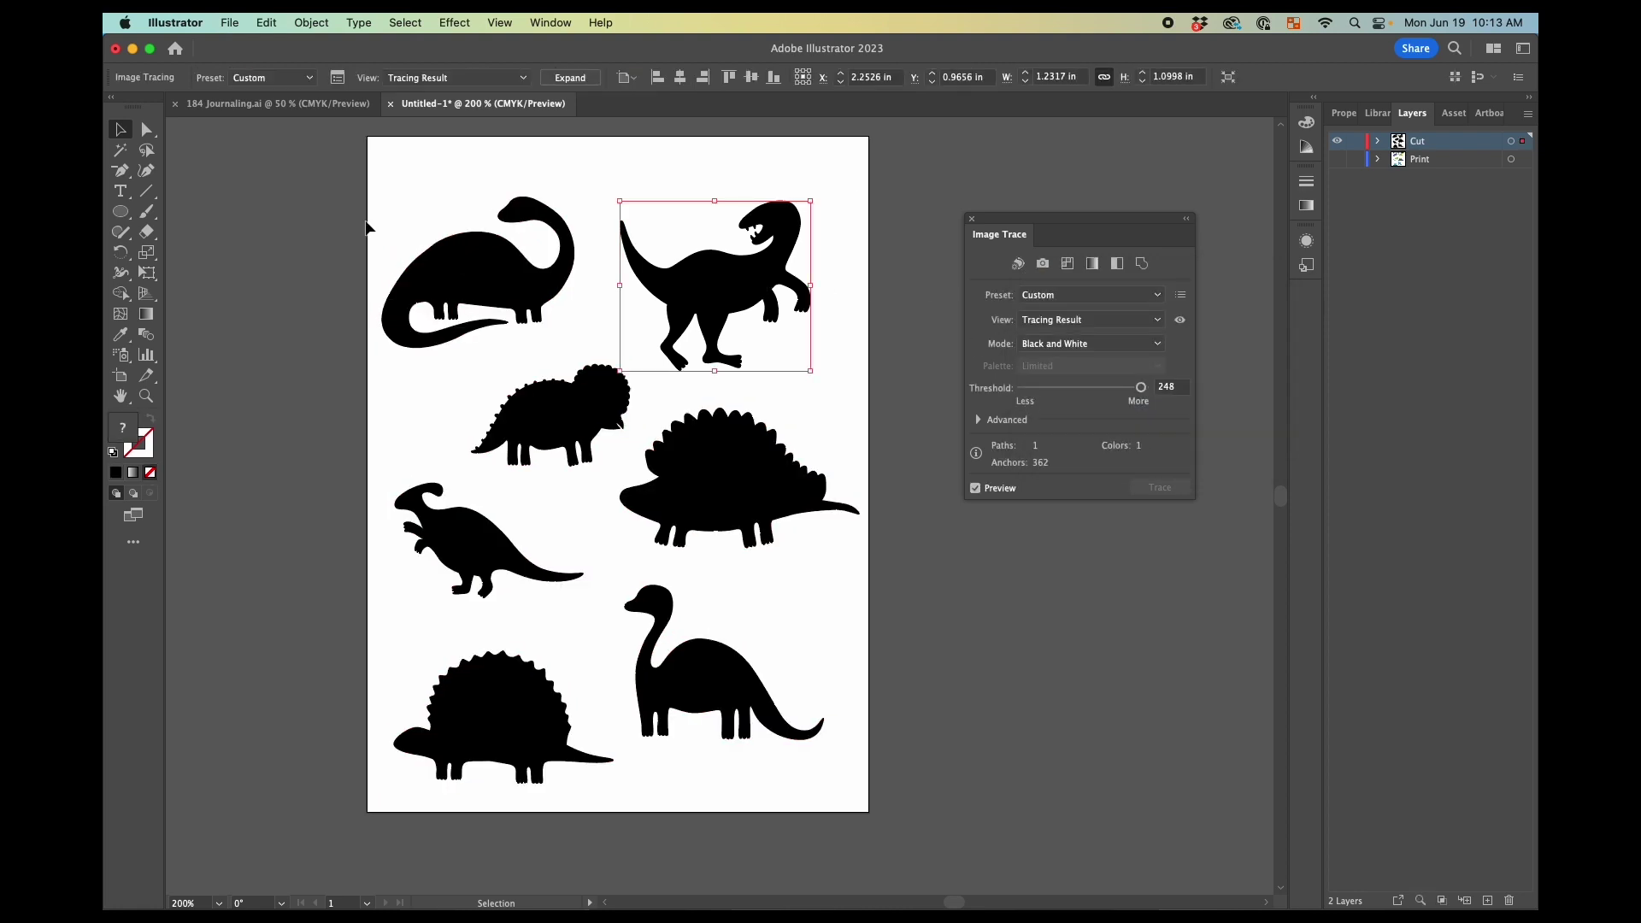
left_click_drag(365, 229, 952, 788)
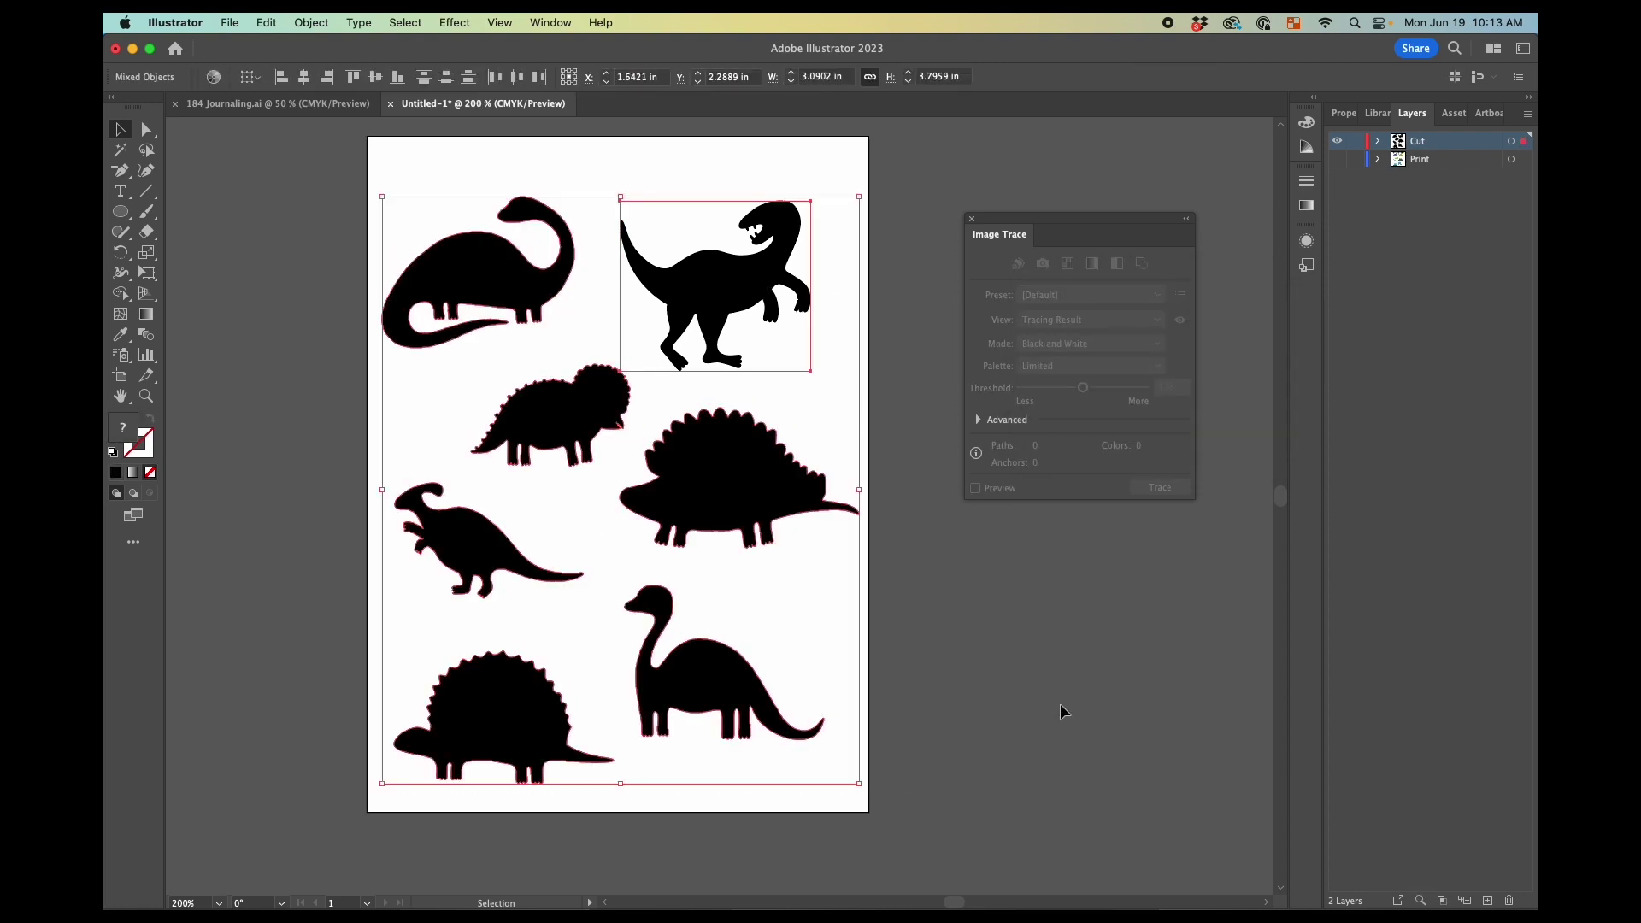
Select the brontosaurus and extend the selection to all shapes with the same fill colour
key("ctrl+z")
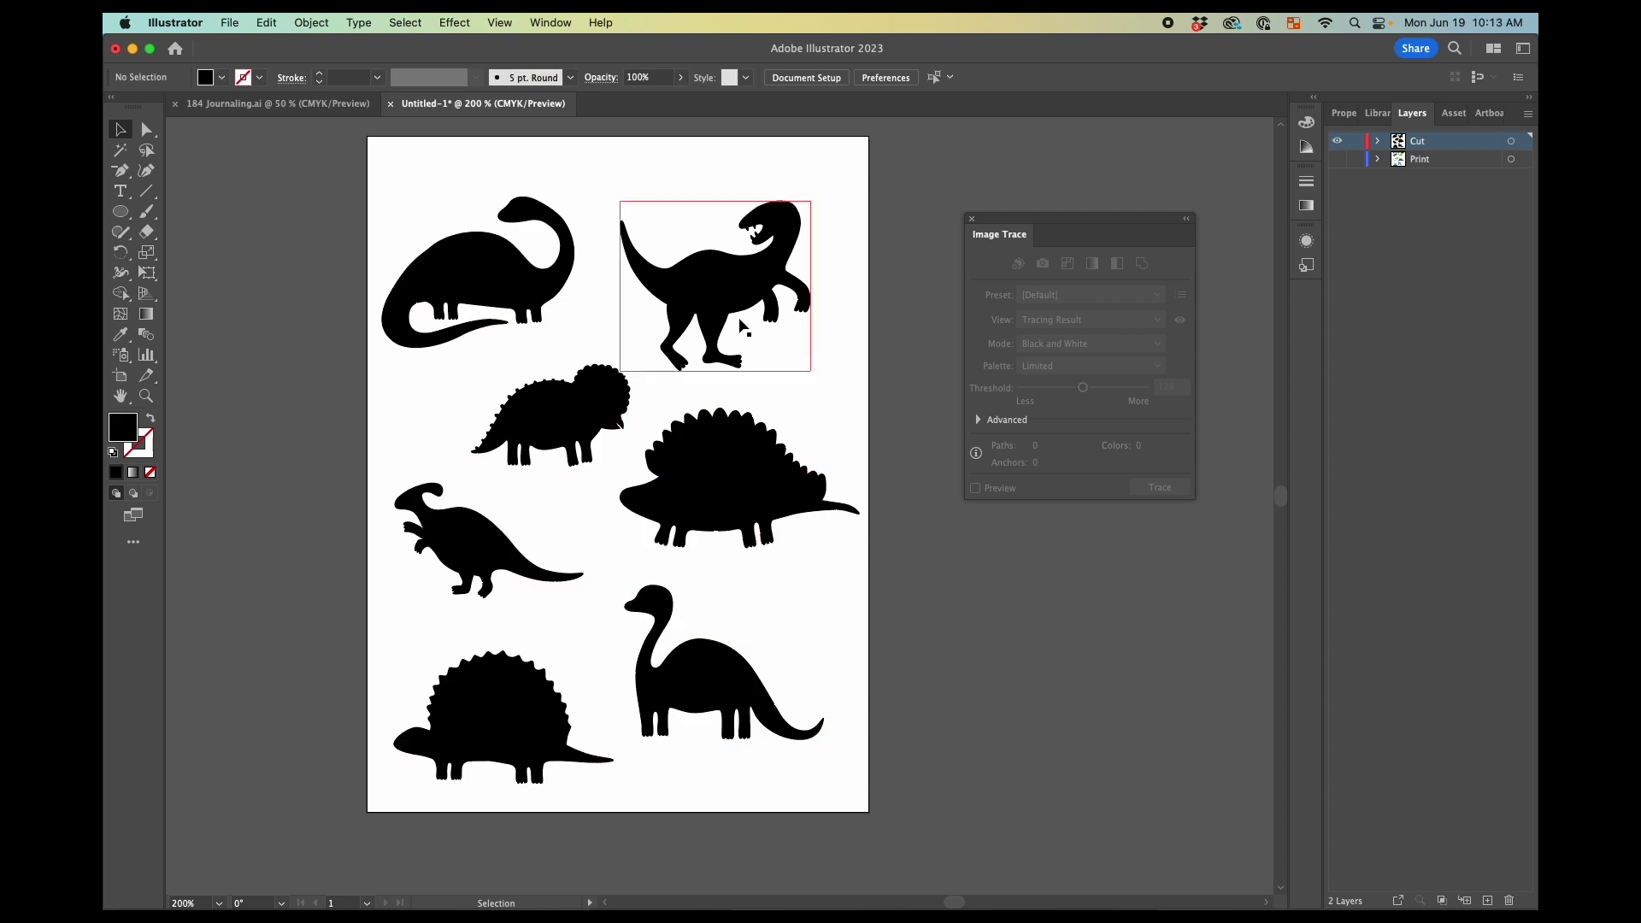
left_click(1337, 113)
left_click(939, 590)
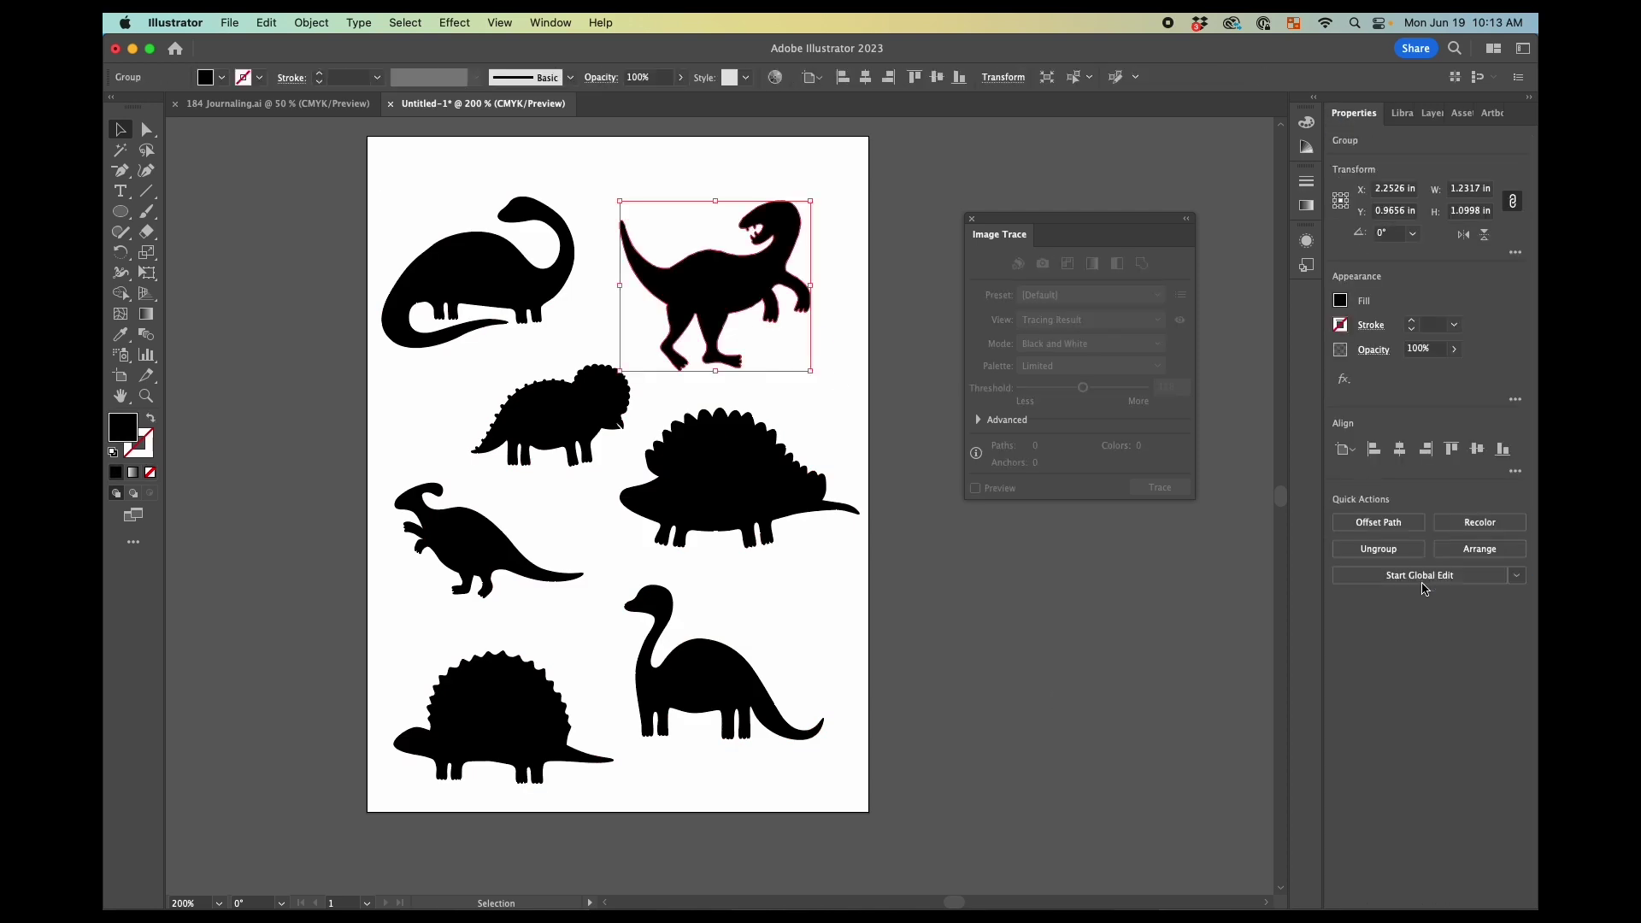
left_click(510, 279)
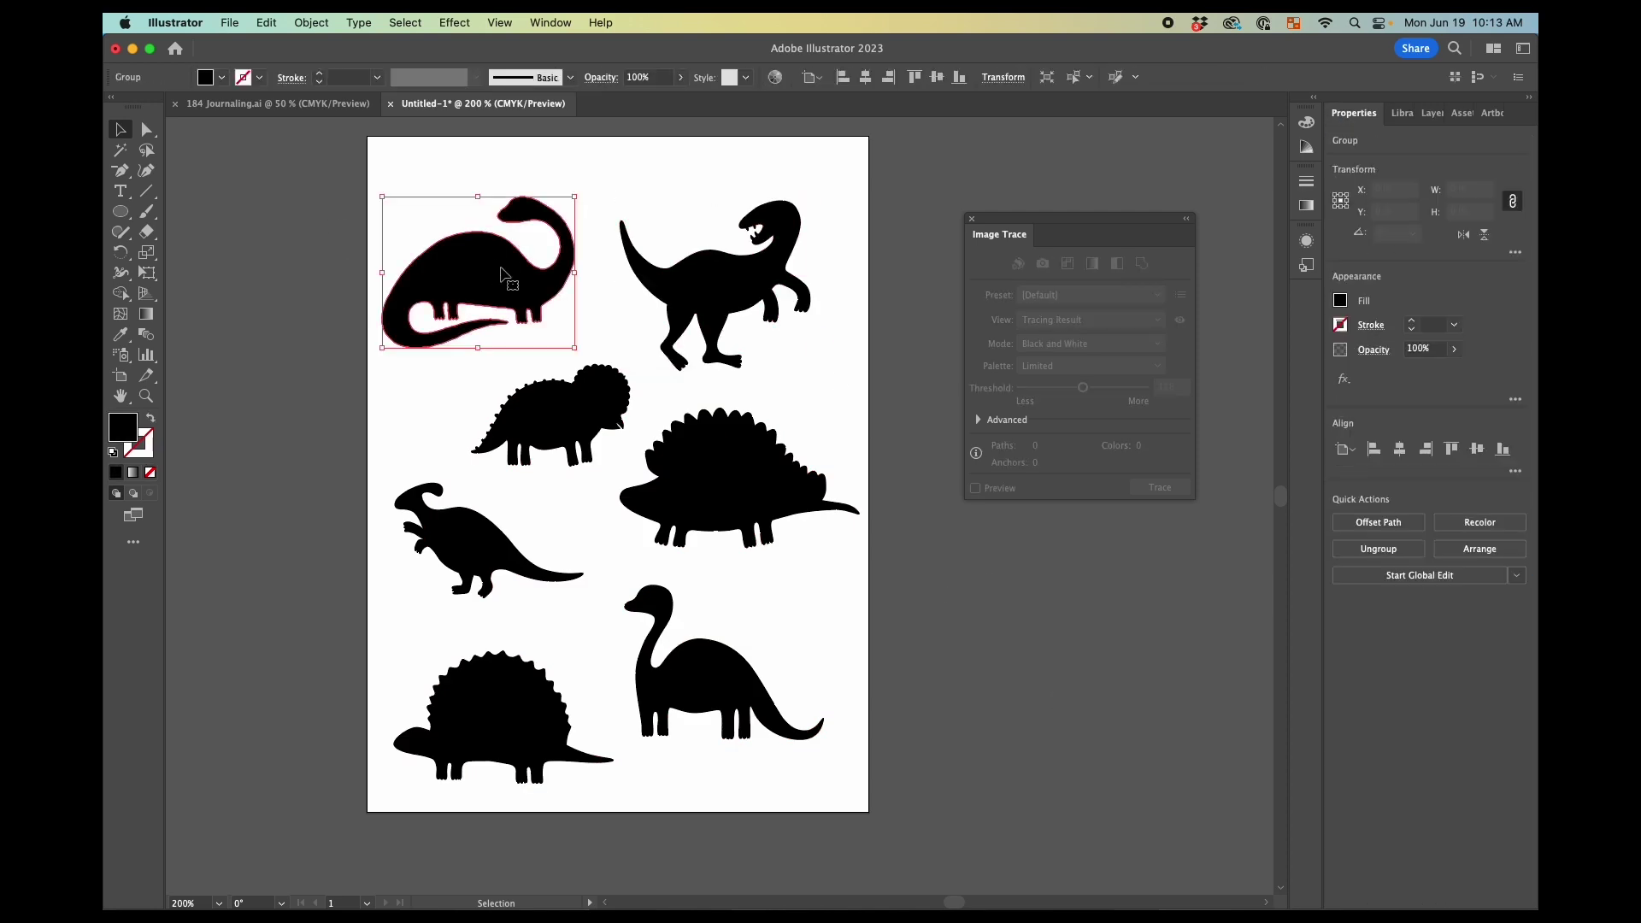
left_click(400, 24)
mouse_move(537, 200)
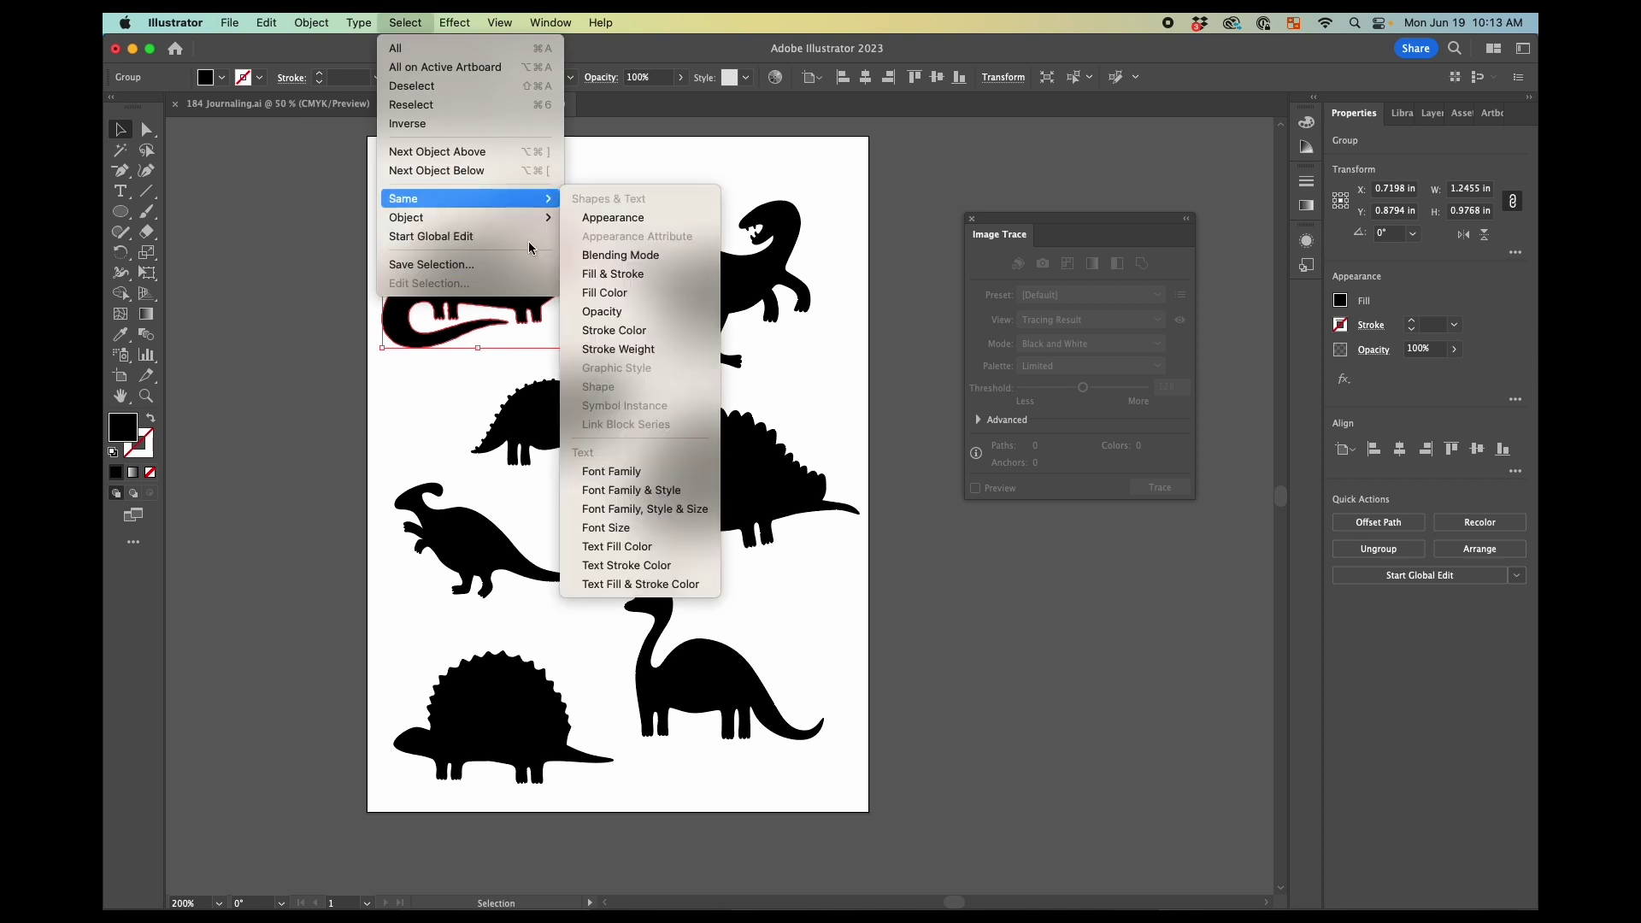
left_click(605, 293)
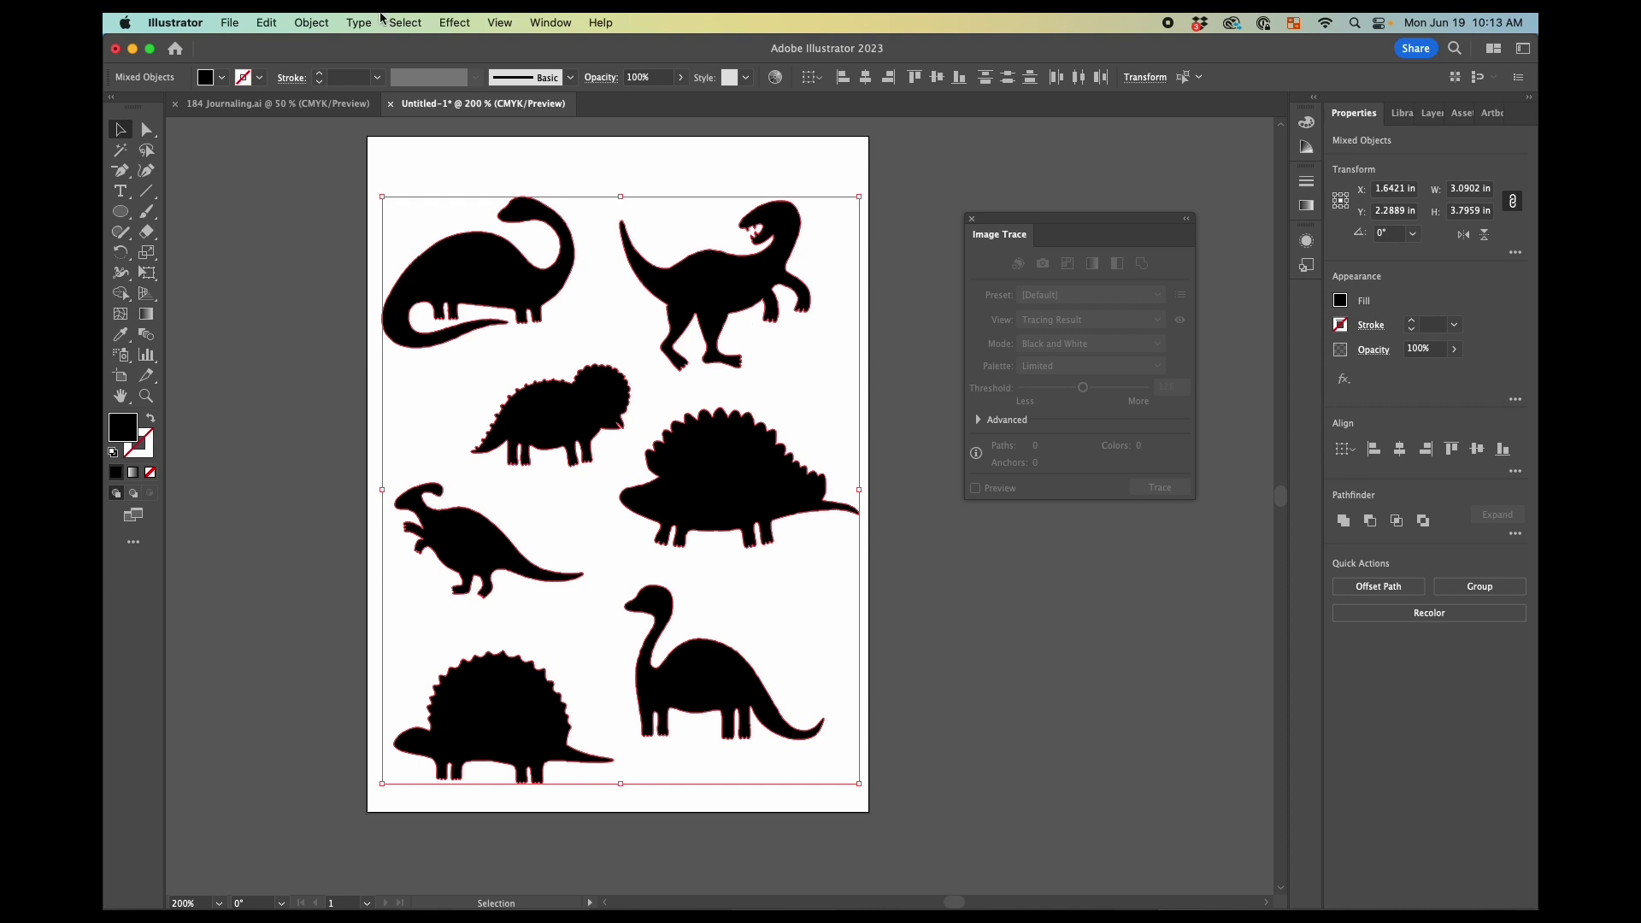
Apply a 0.05 in Offset Path with Round joins to all dinosaurs
left_click(312, 22)
mouse_move(383, 468)
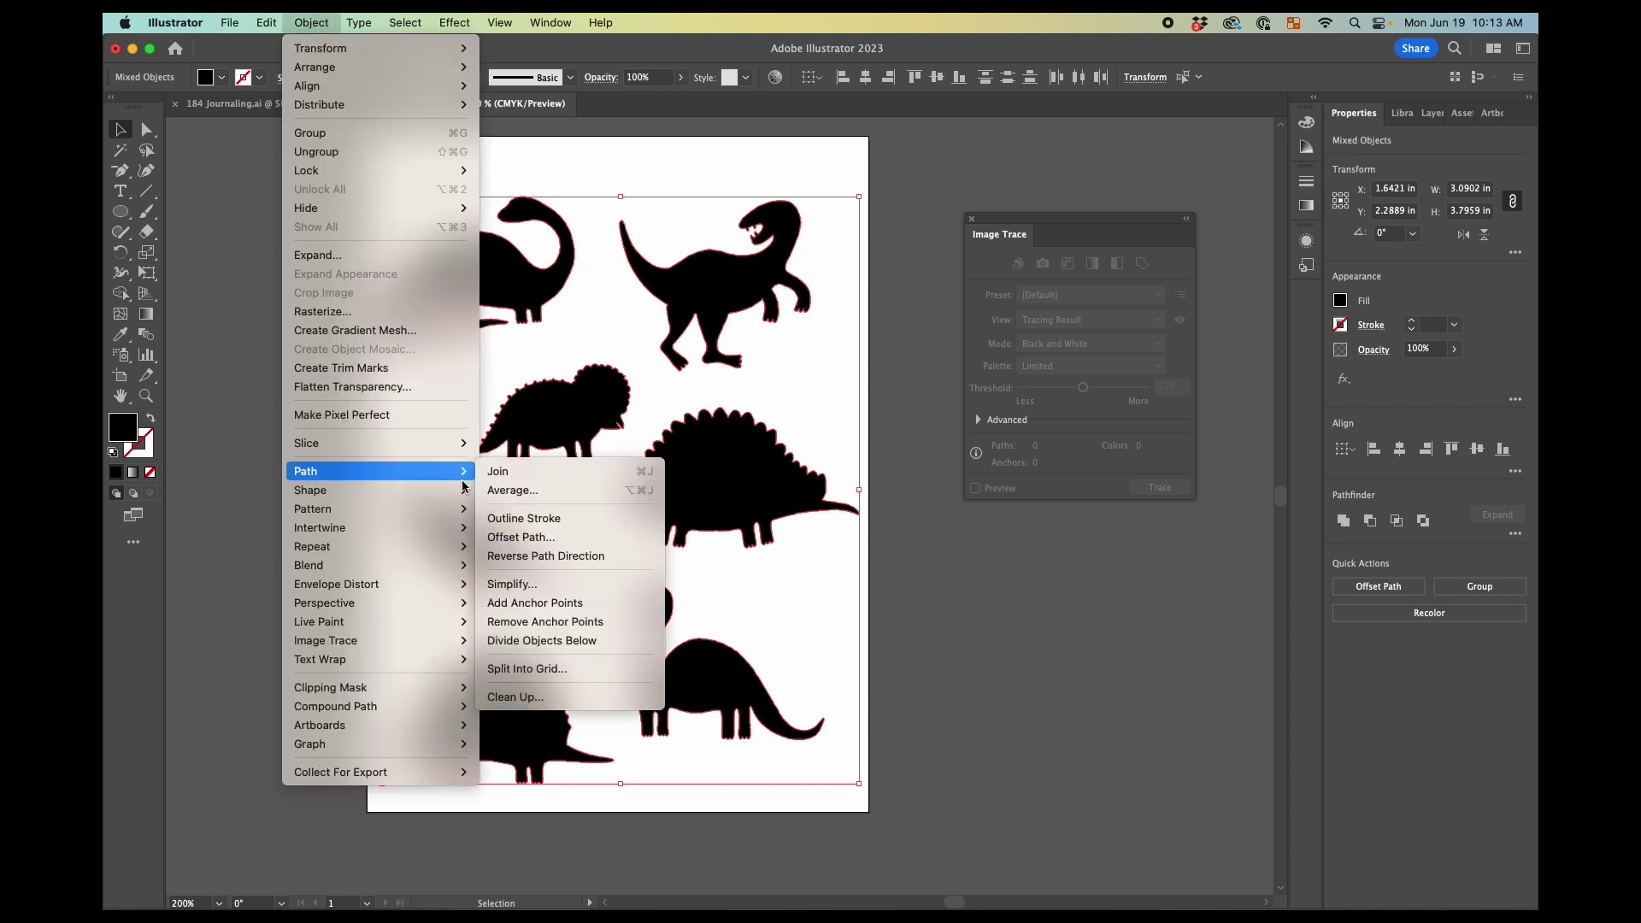
left_click(551, 536)
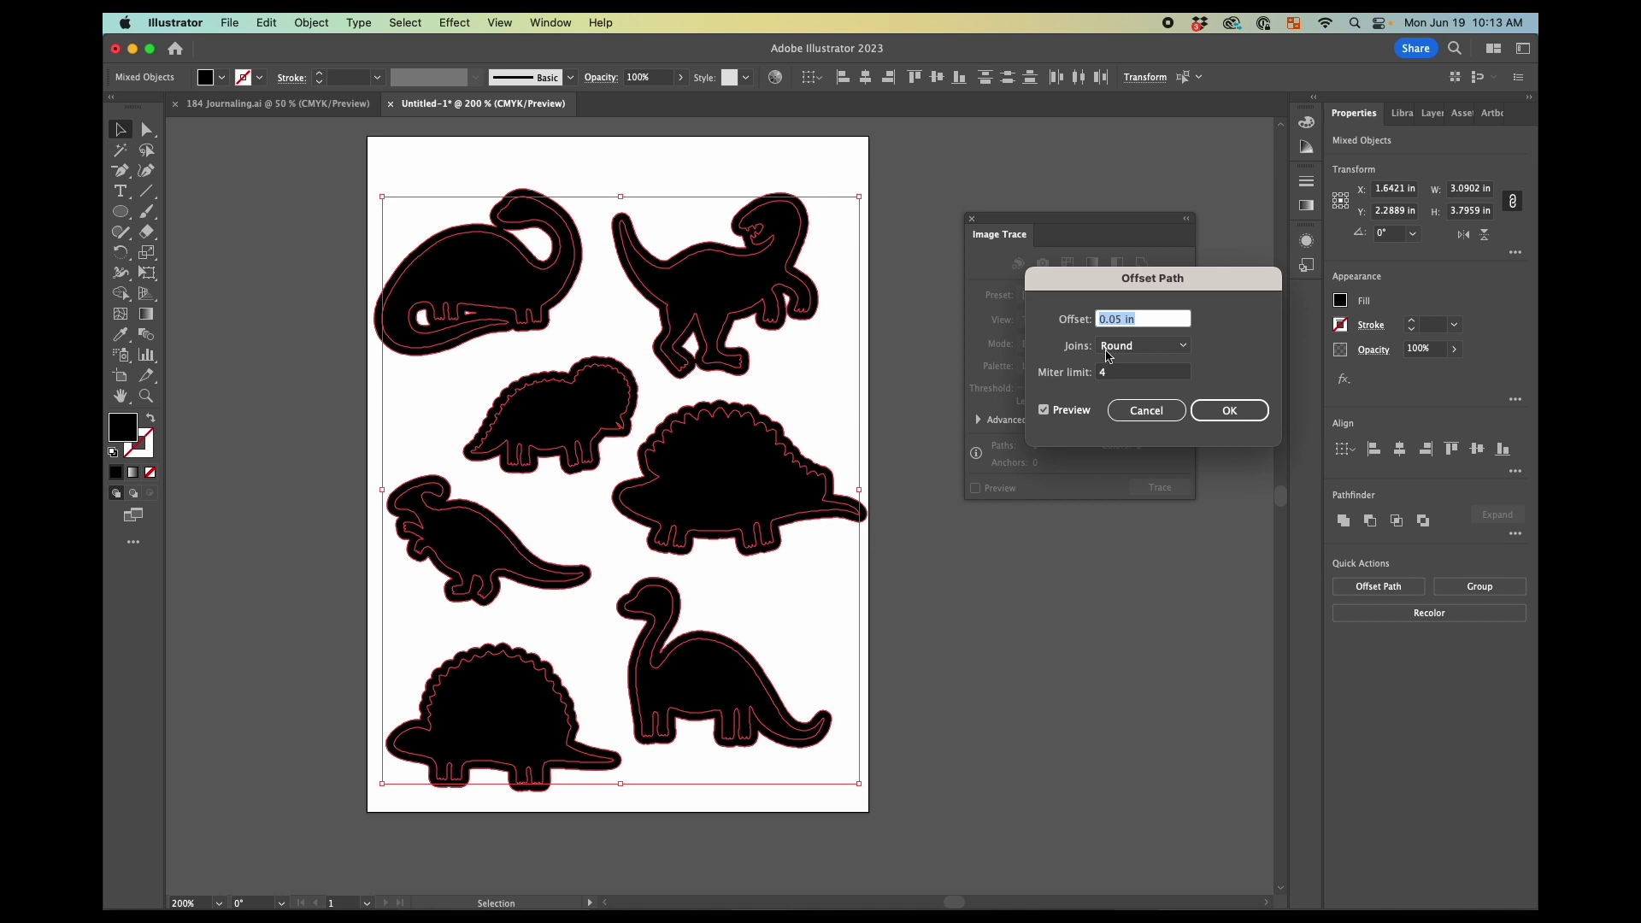
left_click(1241, 411)
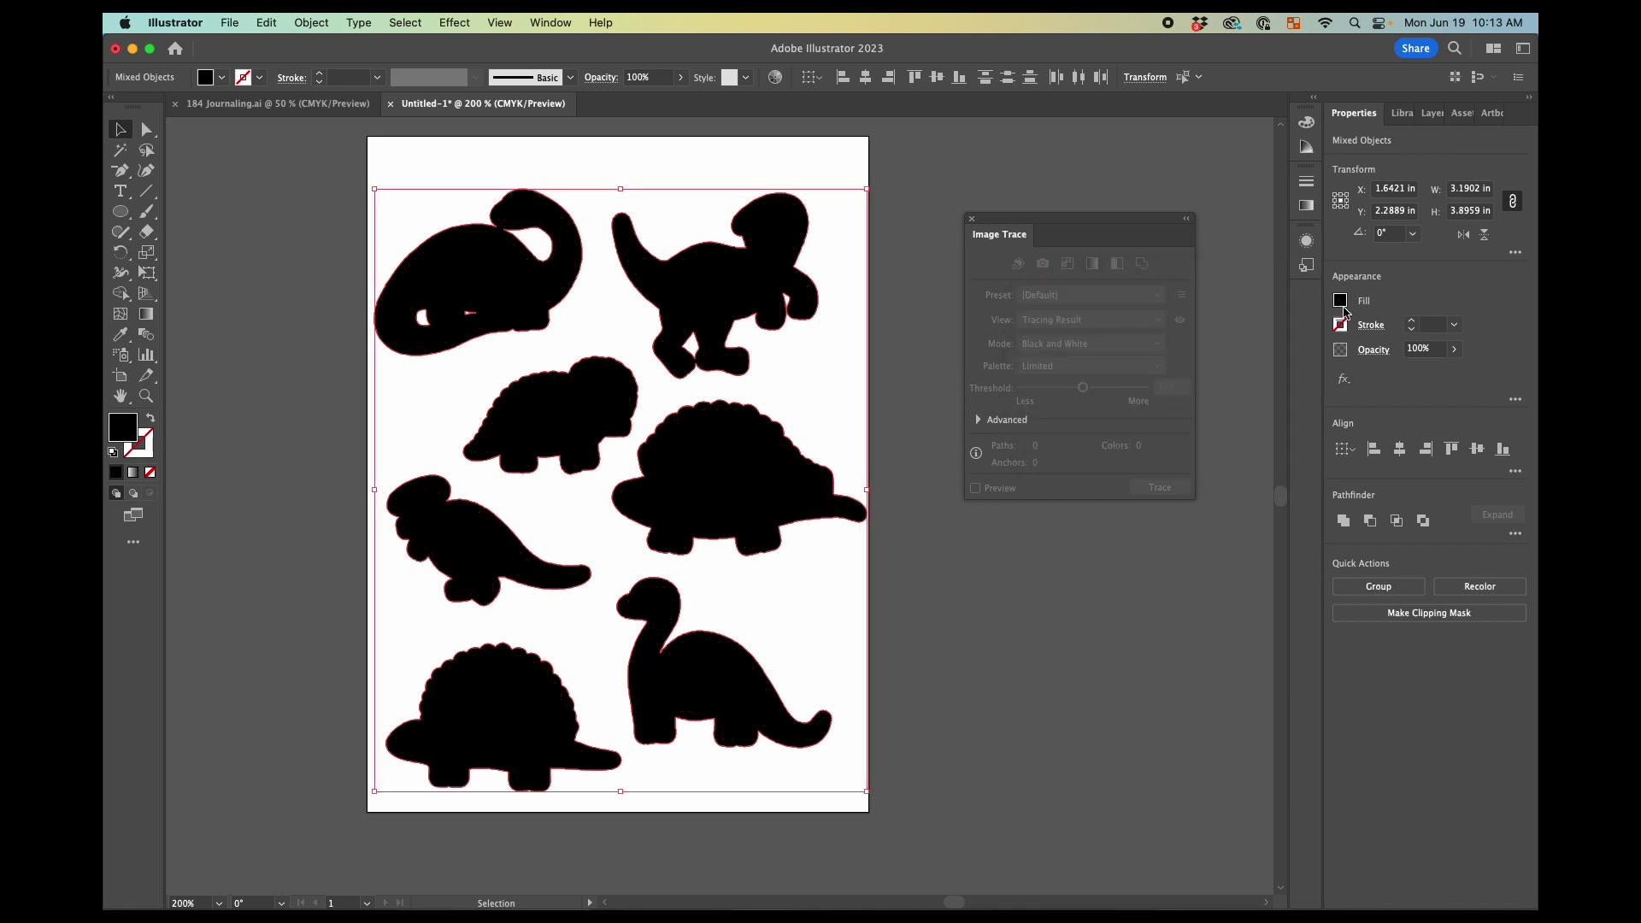
Remove the fill from the offset shapes and give them a magenta stroke
left_click(1341, 300)
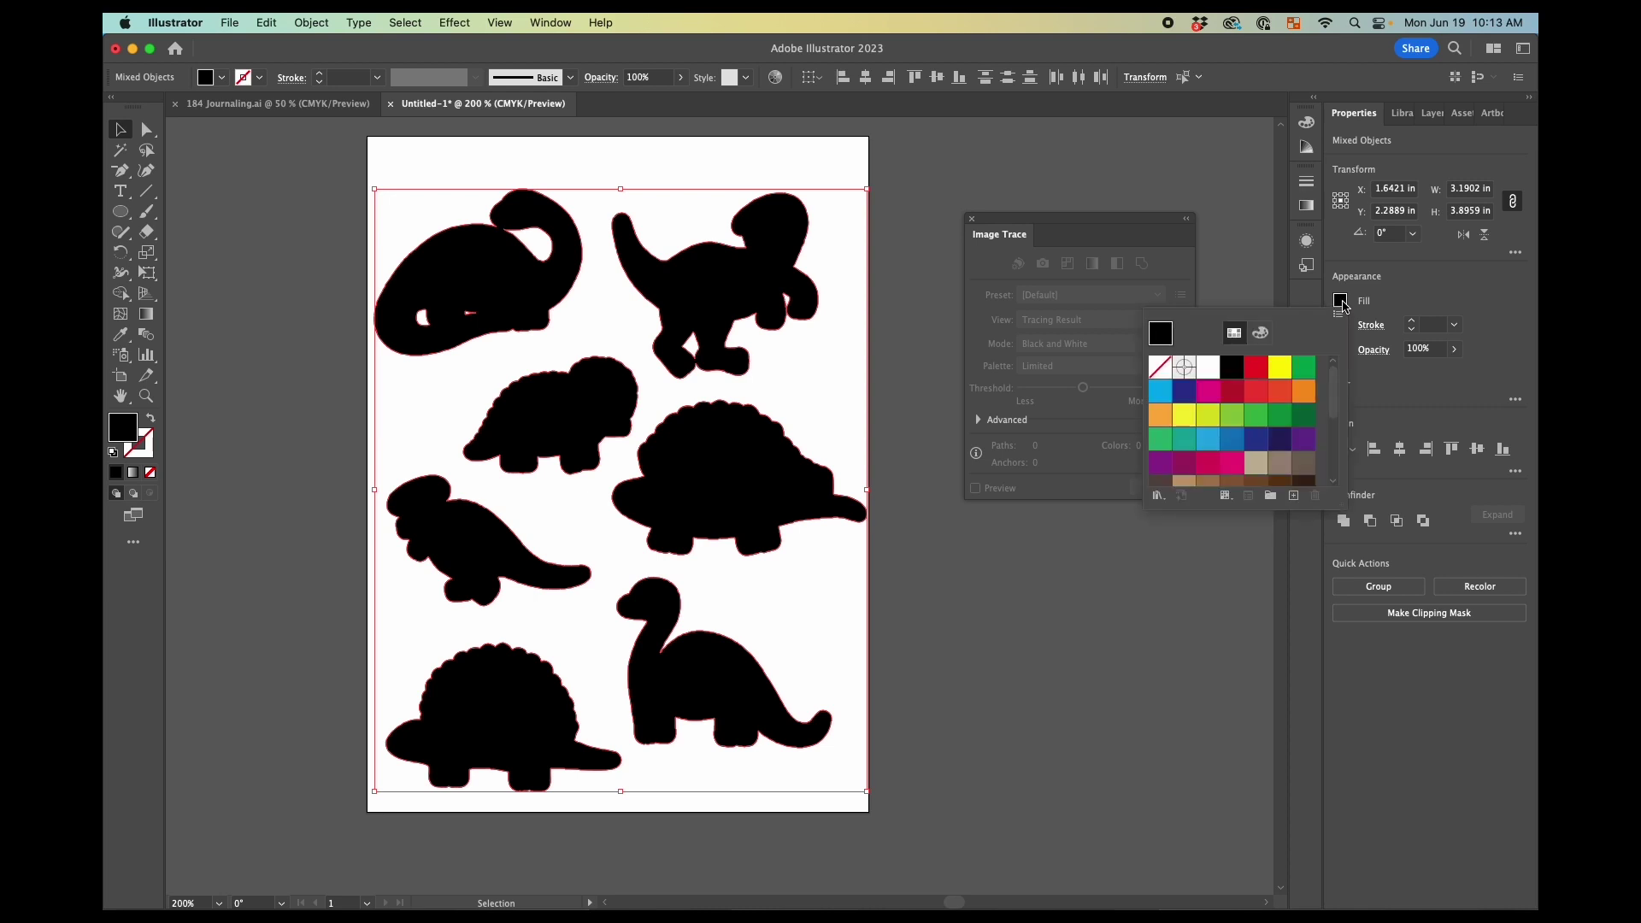
left_click(1160, 368)
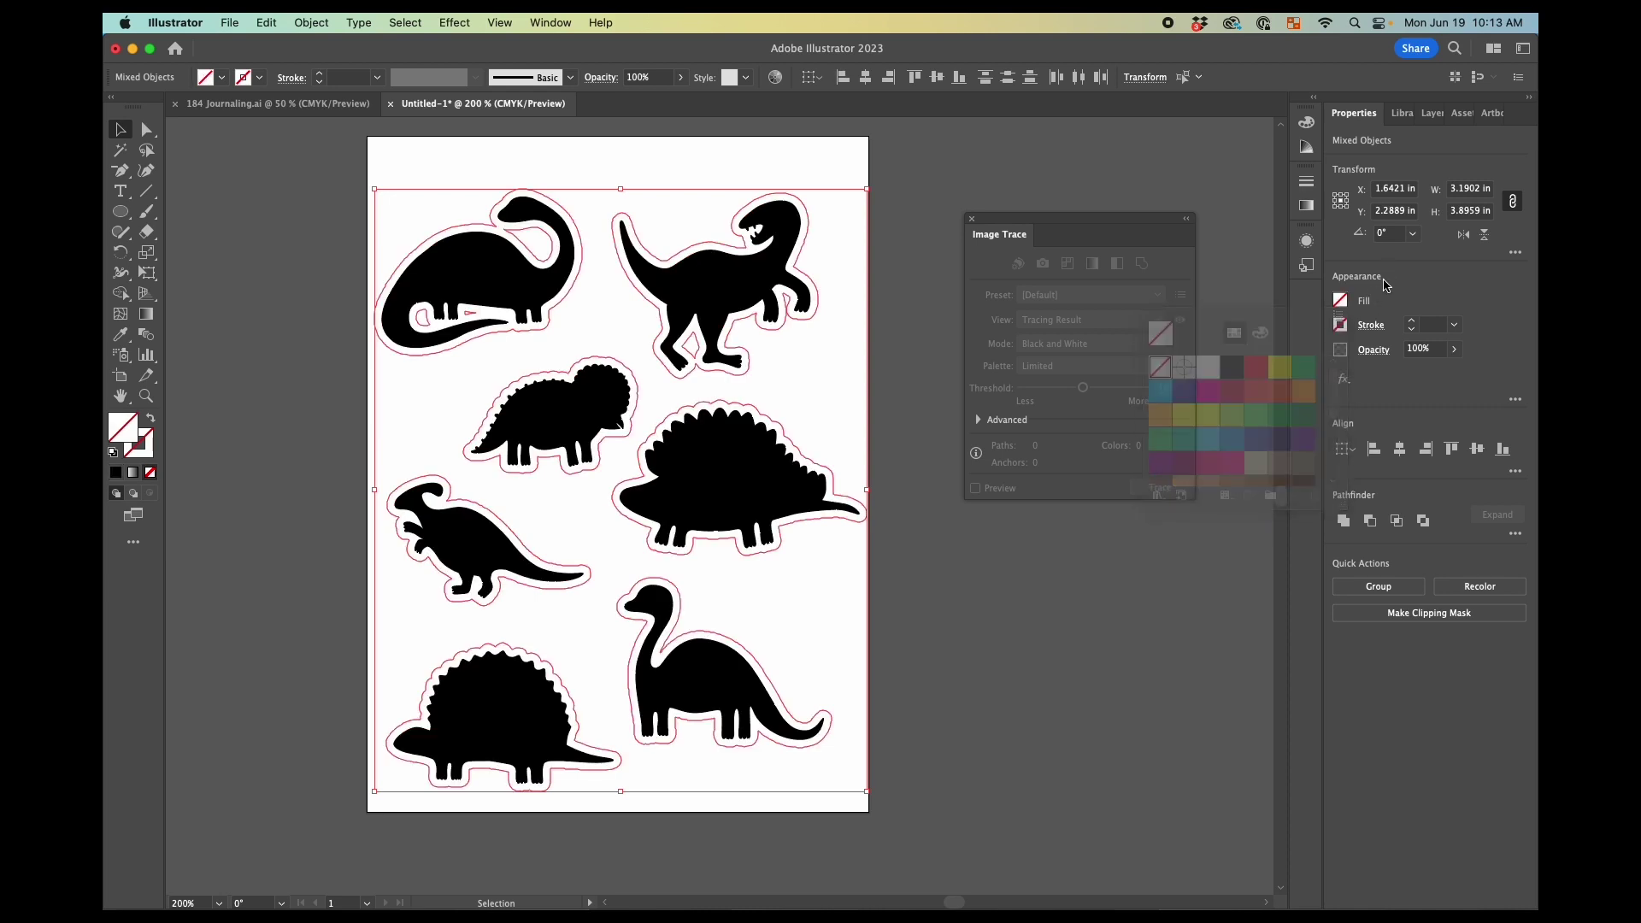
left_click(1339, 328)
left_click(1235, 358)
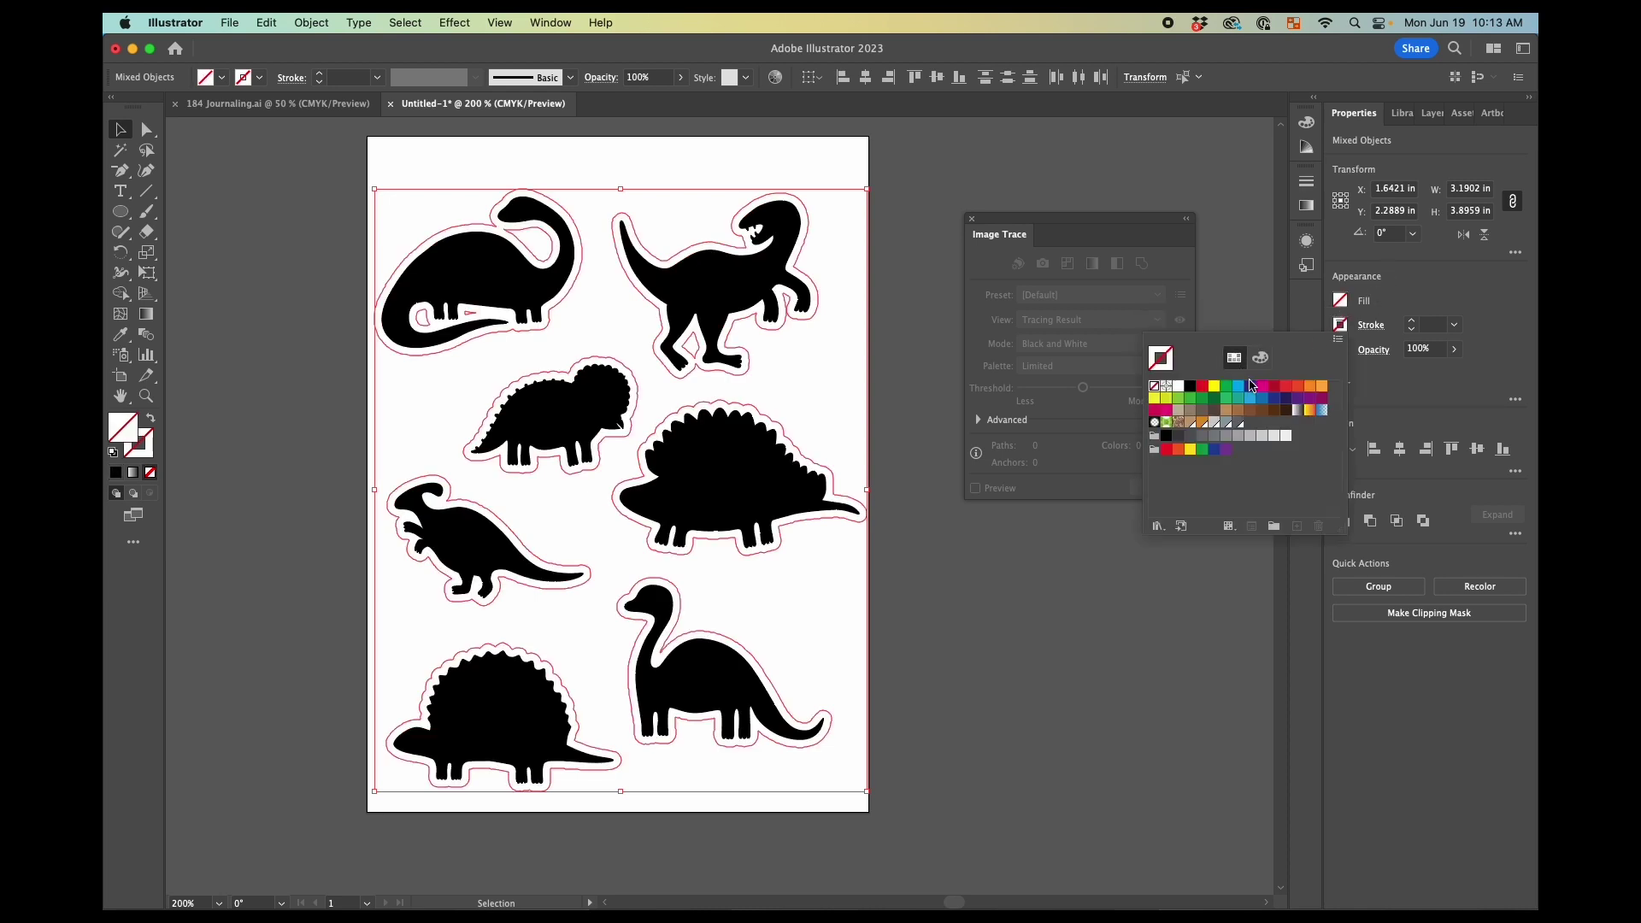
left_click(1266, 391)
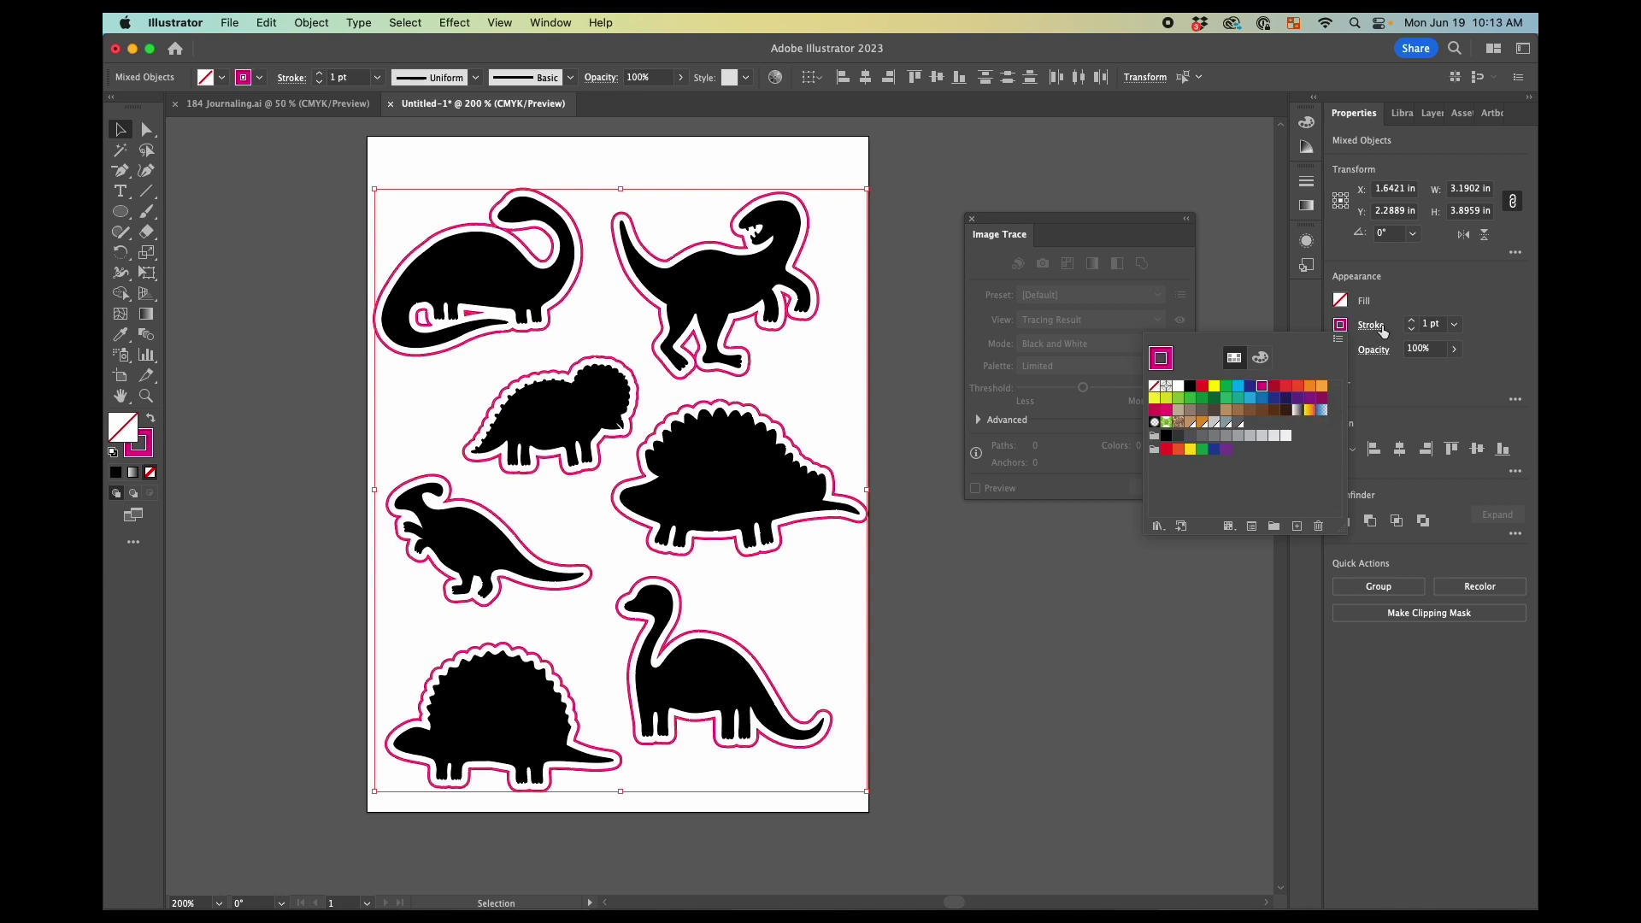
Set the magenta outline stroke weight to a thin 0.25 pt
left_click(1432, 330)
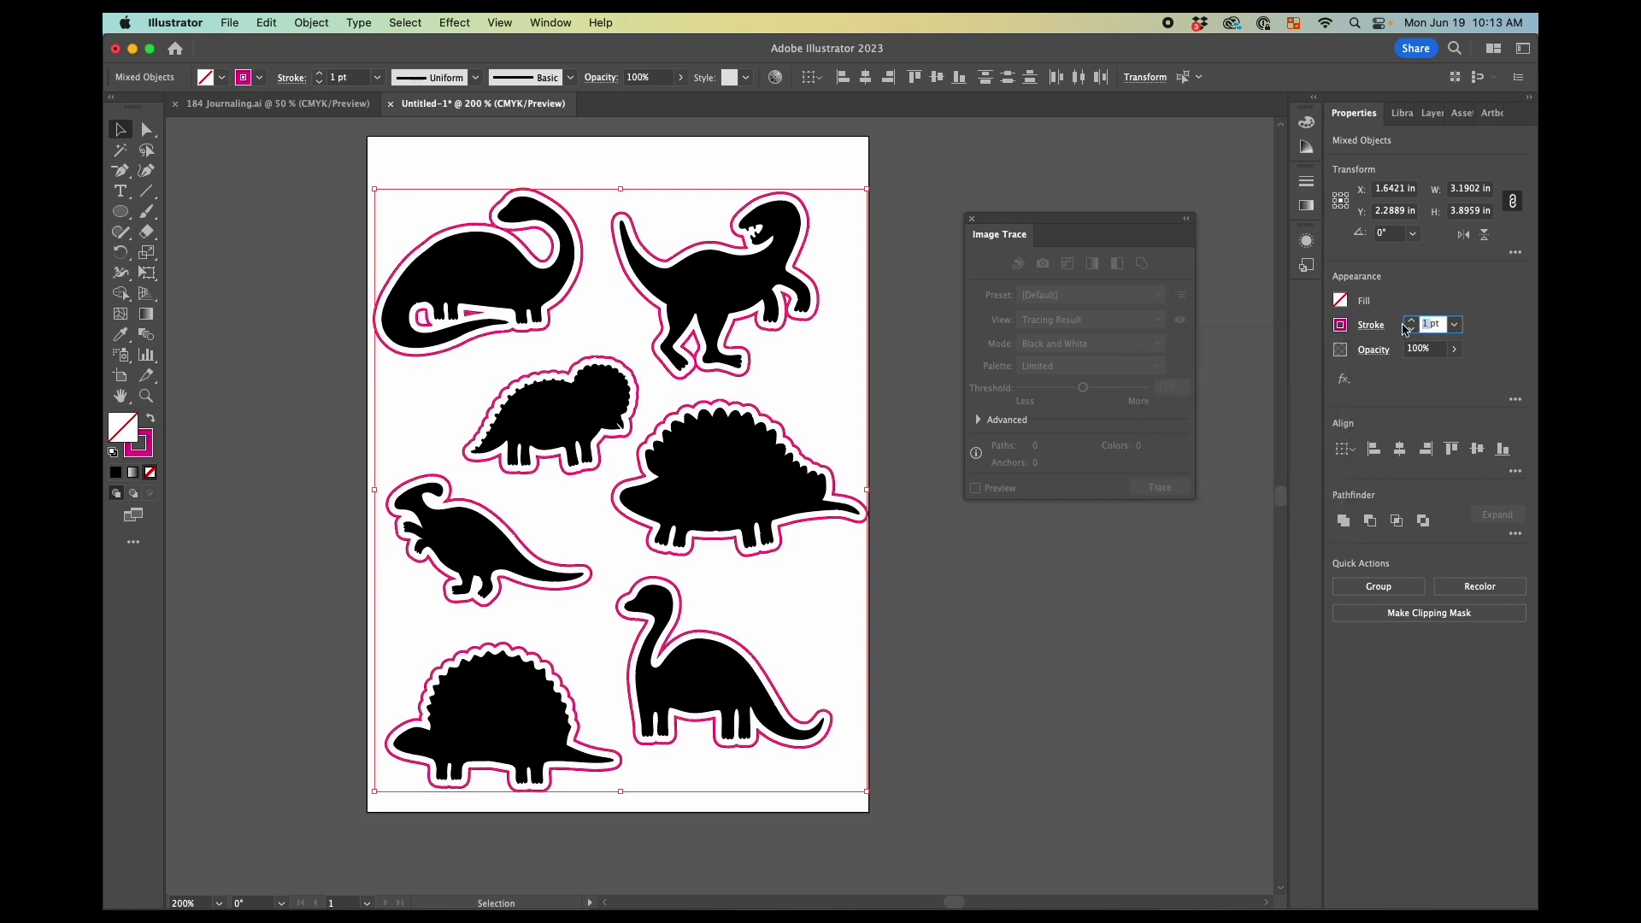
type("25")
key("Return")
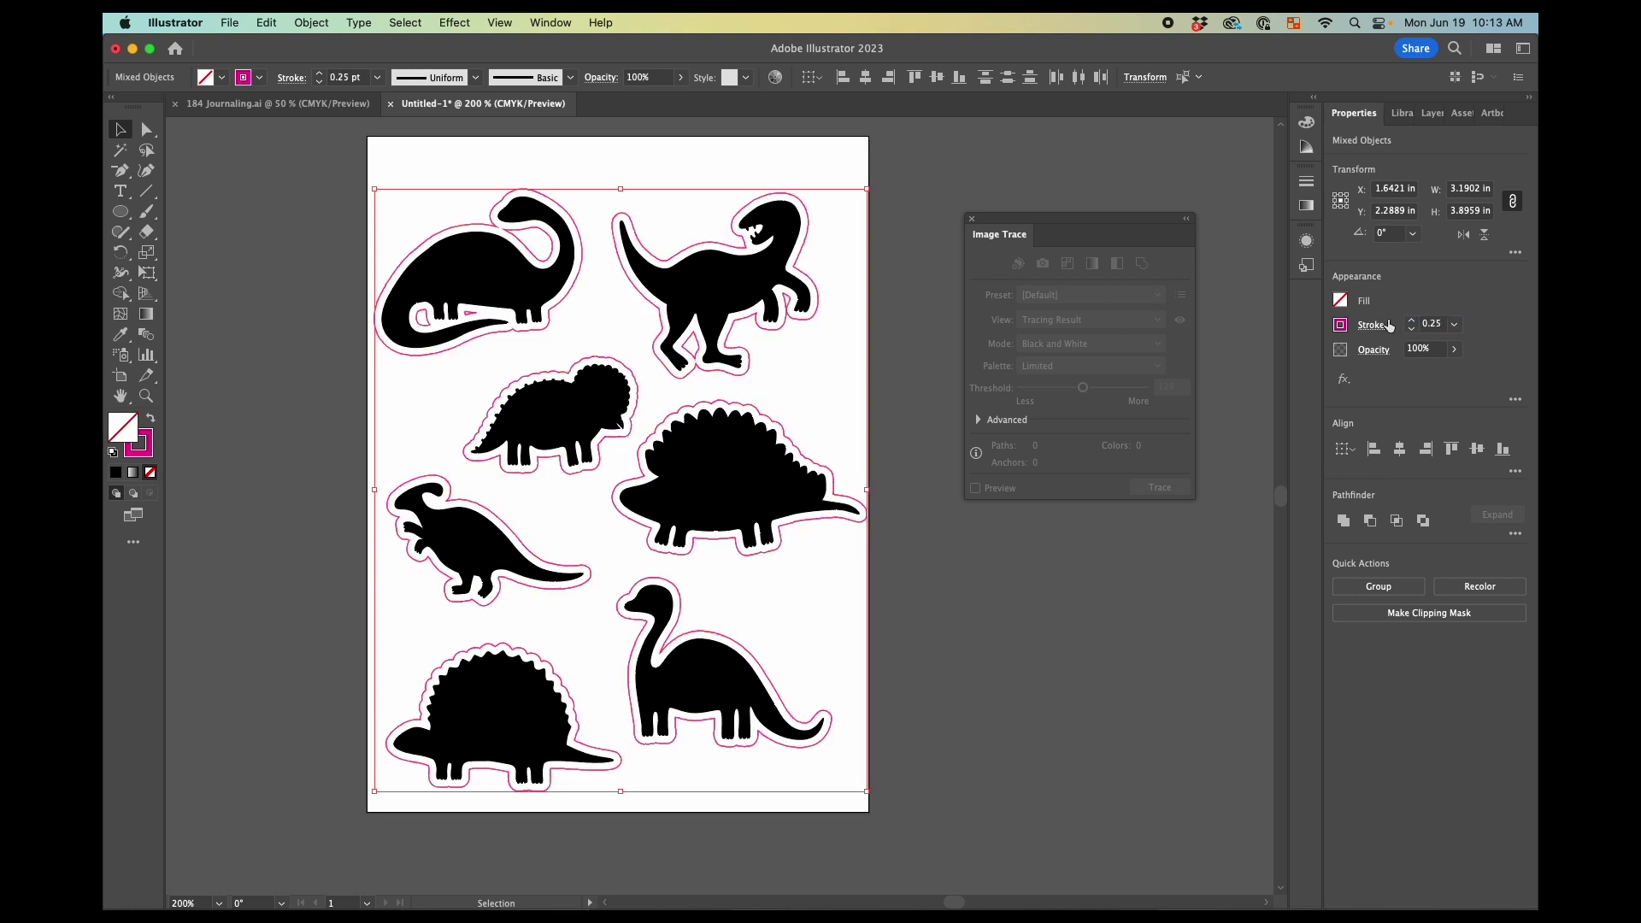
Marquee-select all the dinosaur stickers and ungroup them into separate shapes
left_click(1251, 237)
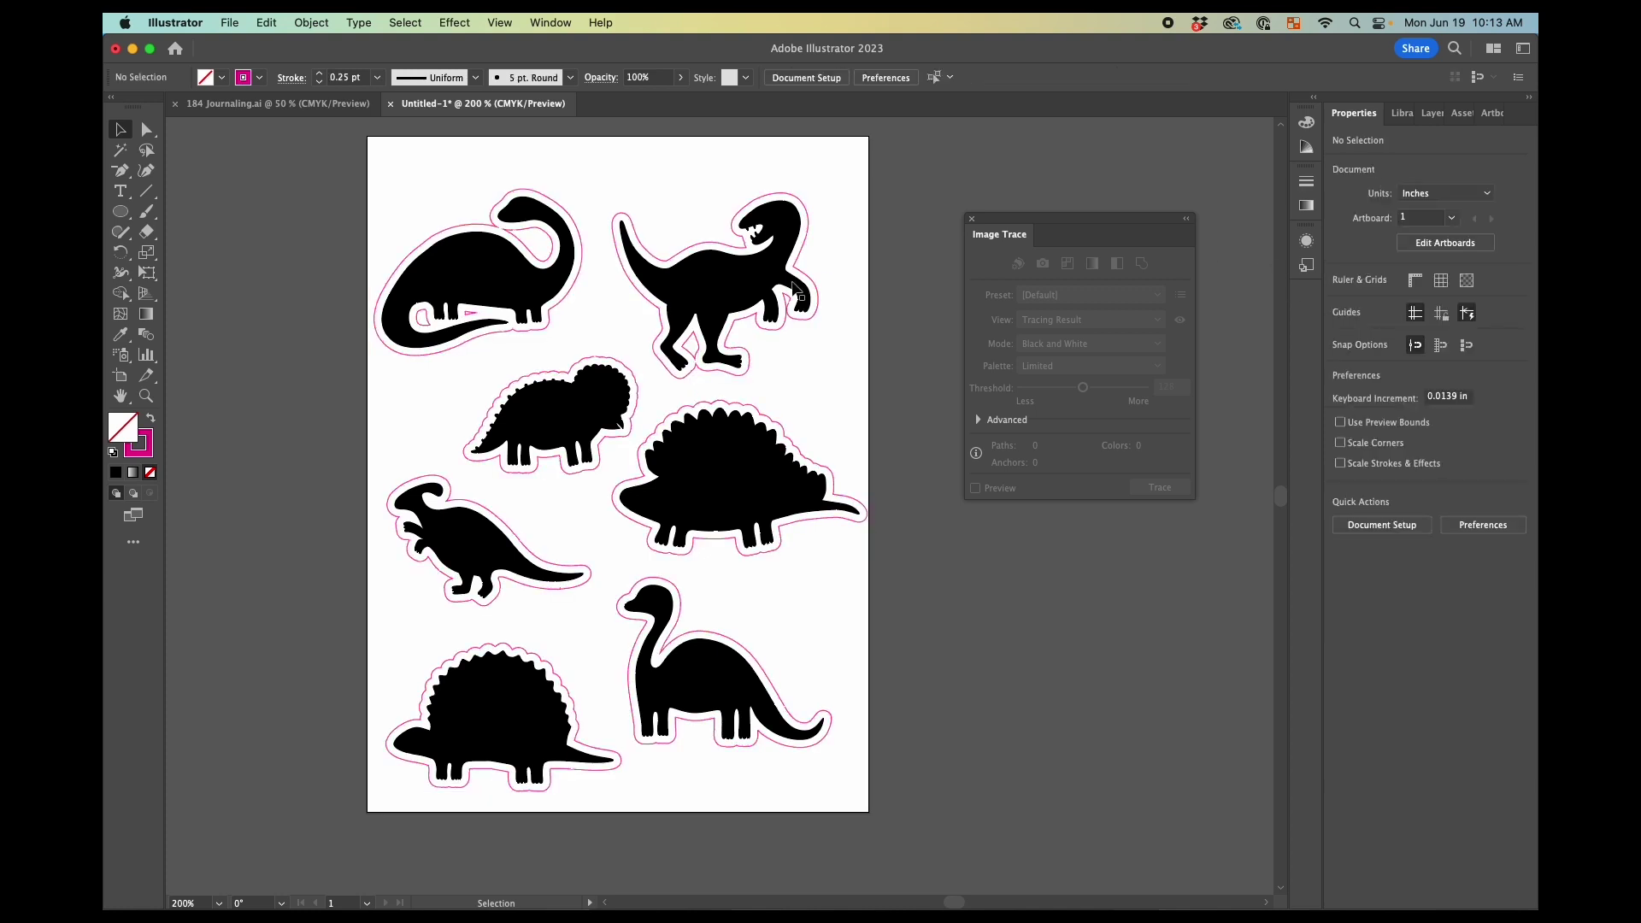
left_click(747, 287)
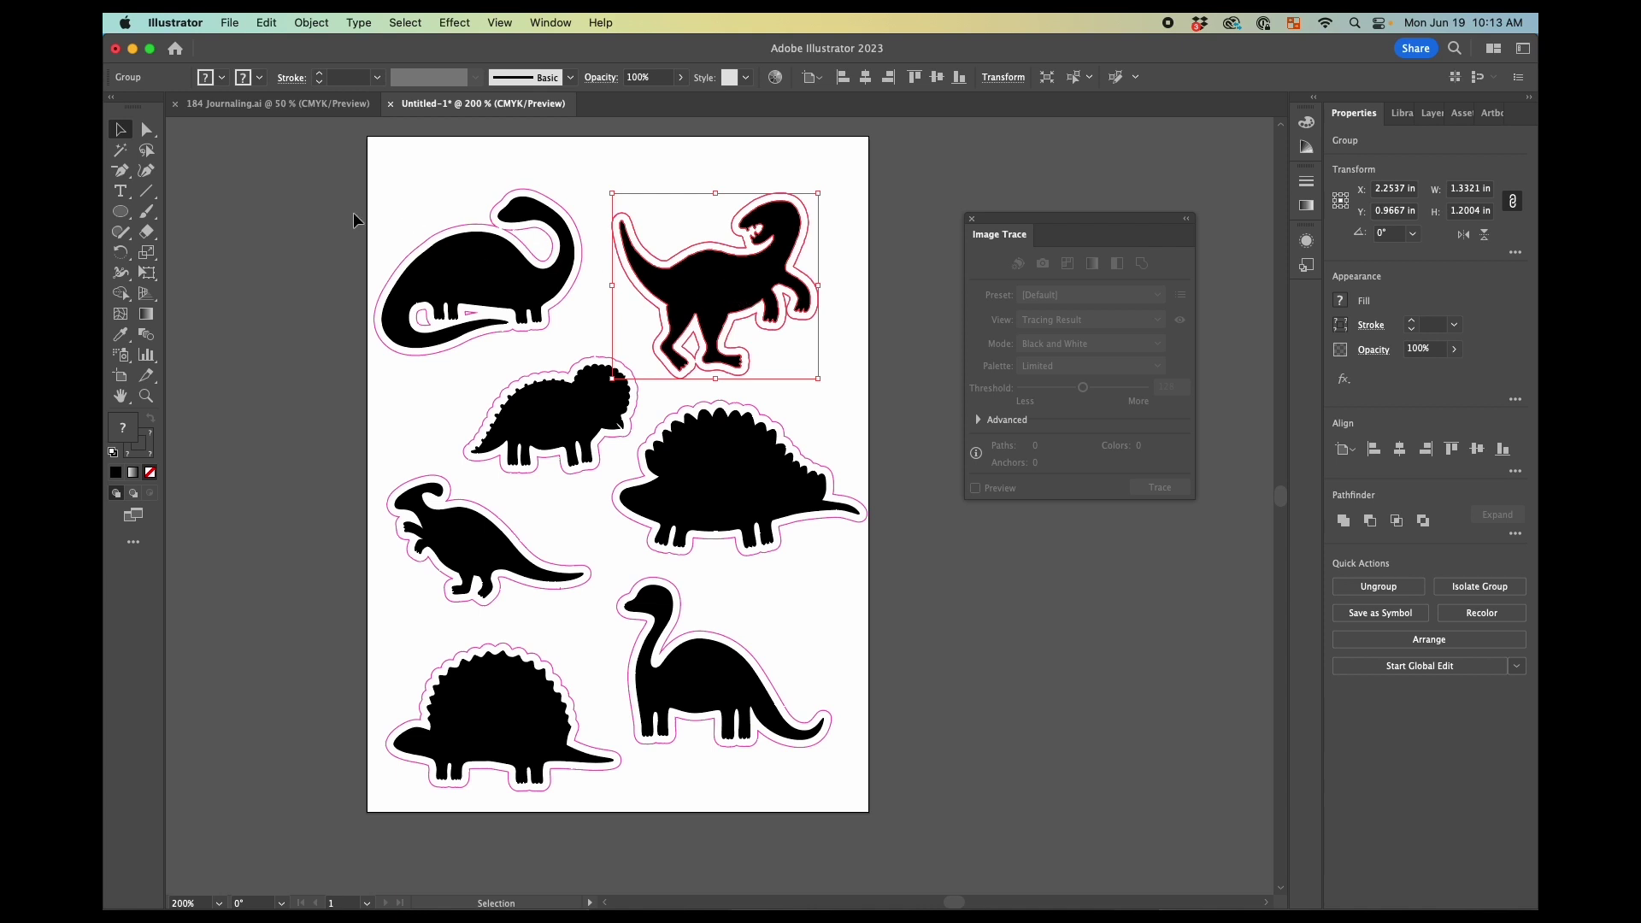
left_click_drag(352, 212, 835, 711)
left_click(1479, 587)
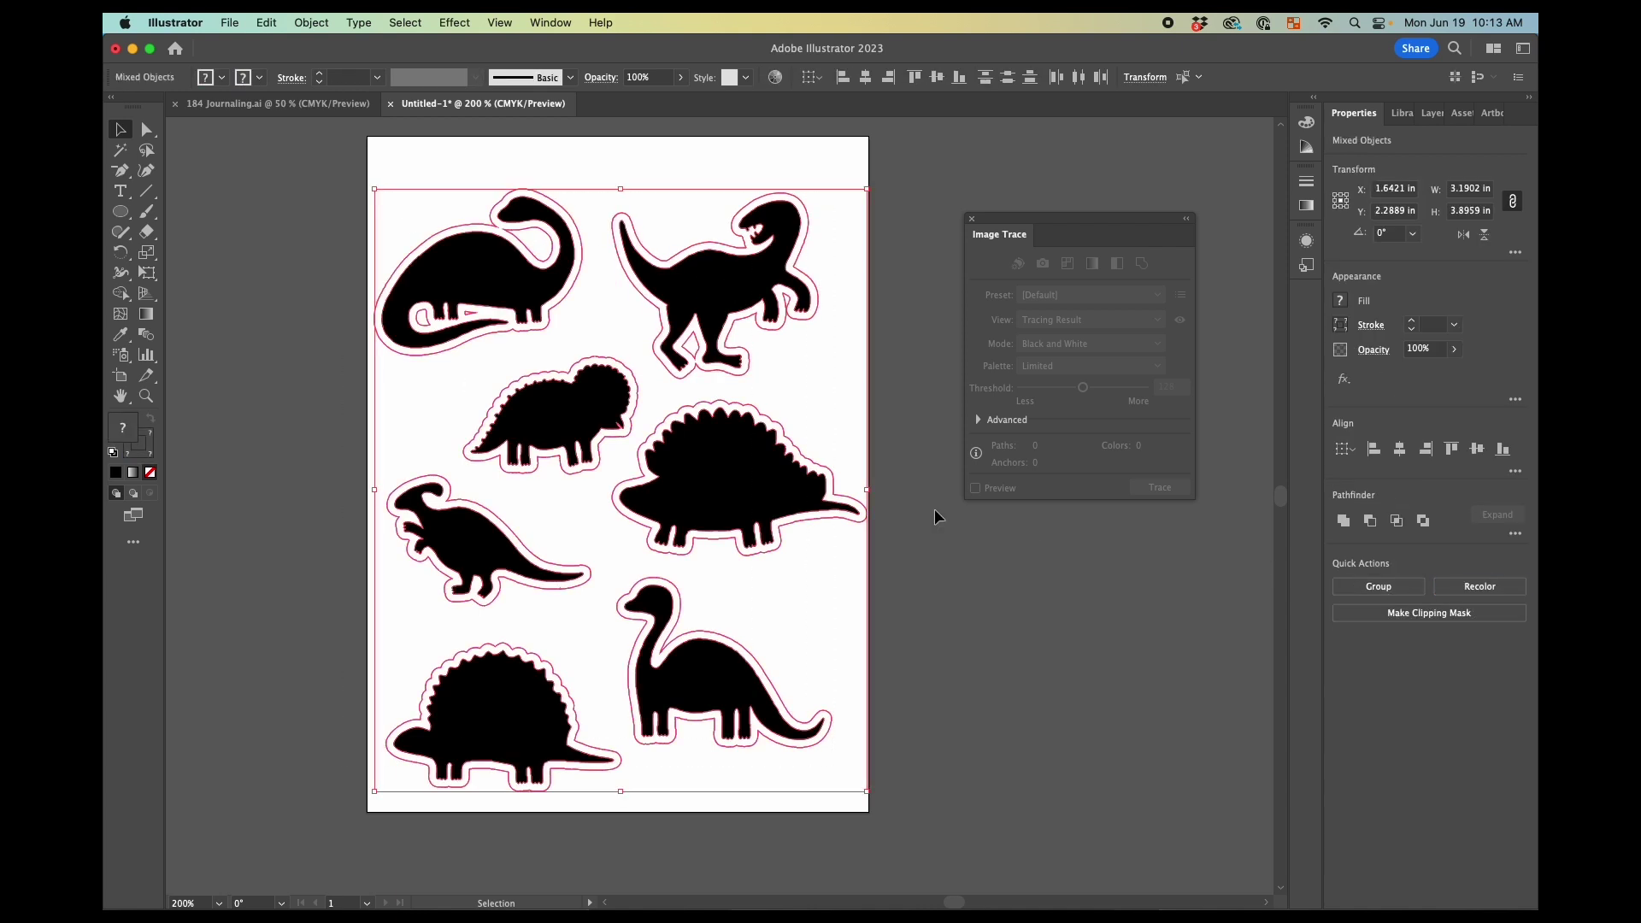
Select the black stegosaurus silhouette and all shapes sharing its fill colour
left_click(935, 509)
left_click(709, 475)
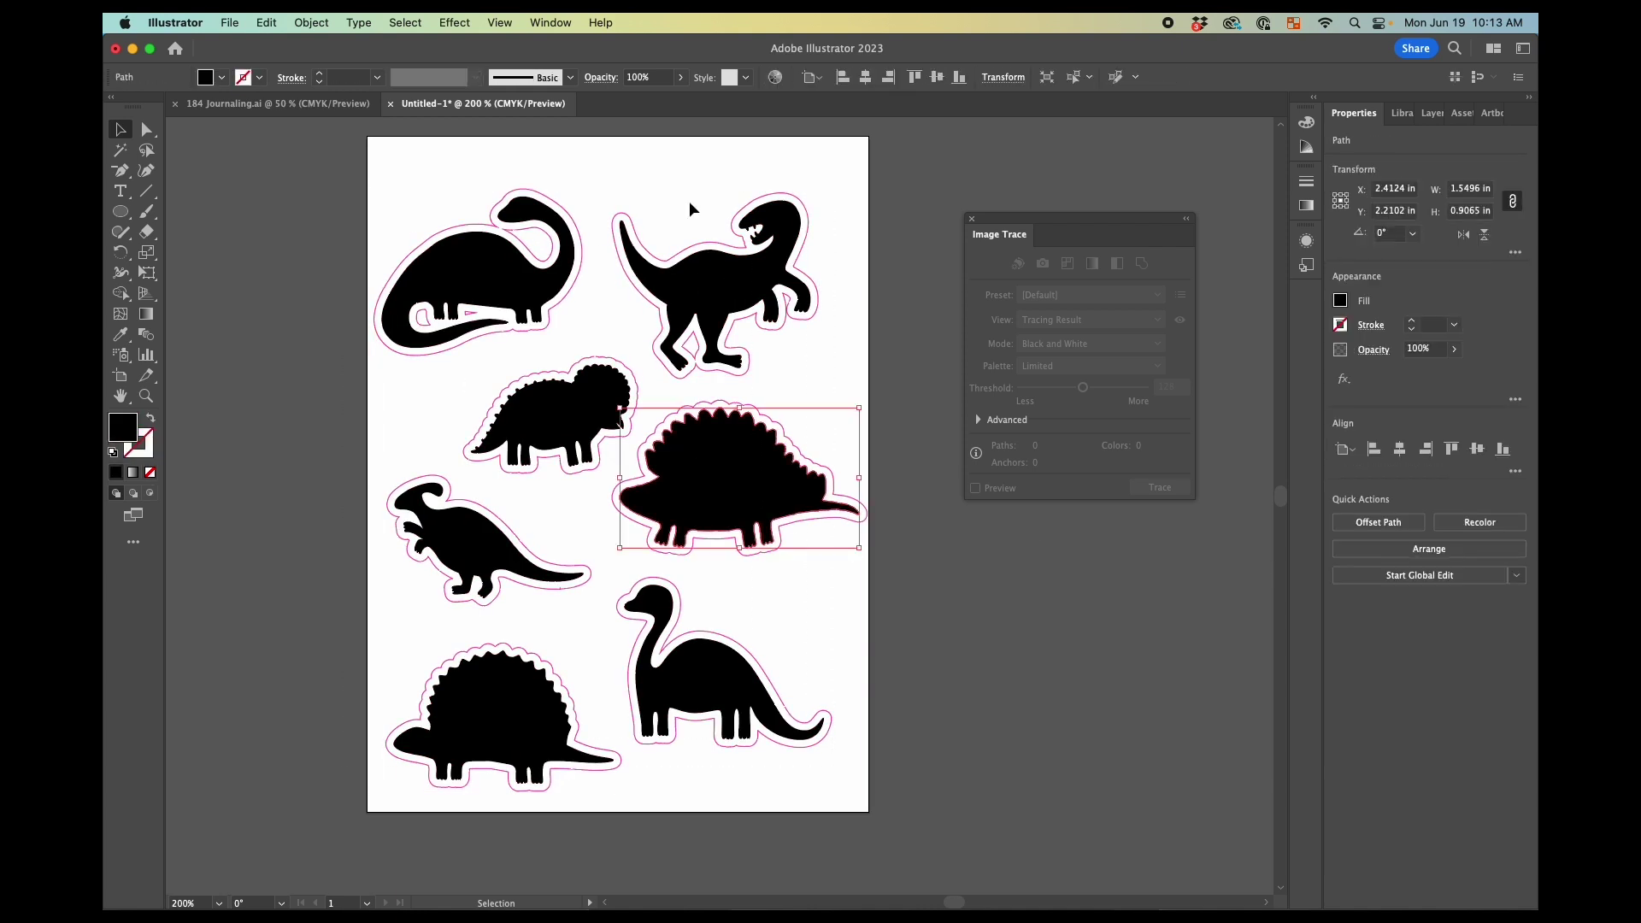
left_click(405, 23)
mouse_move(438, 199)
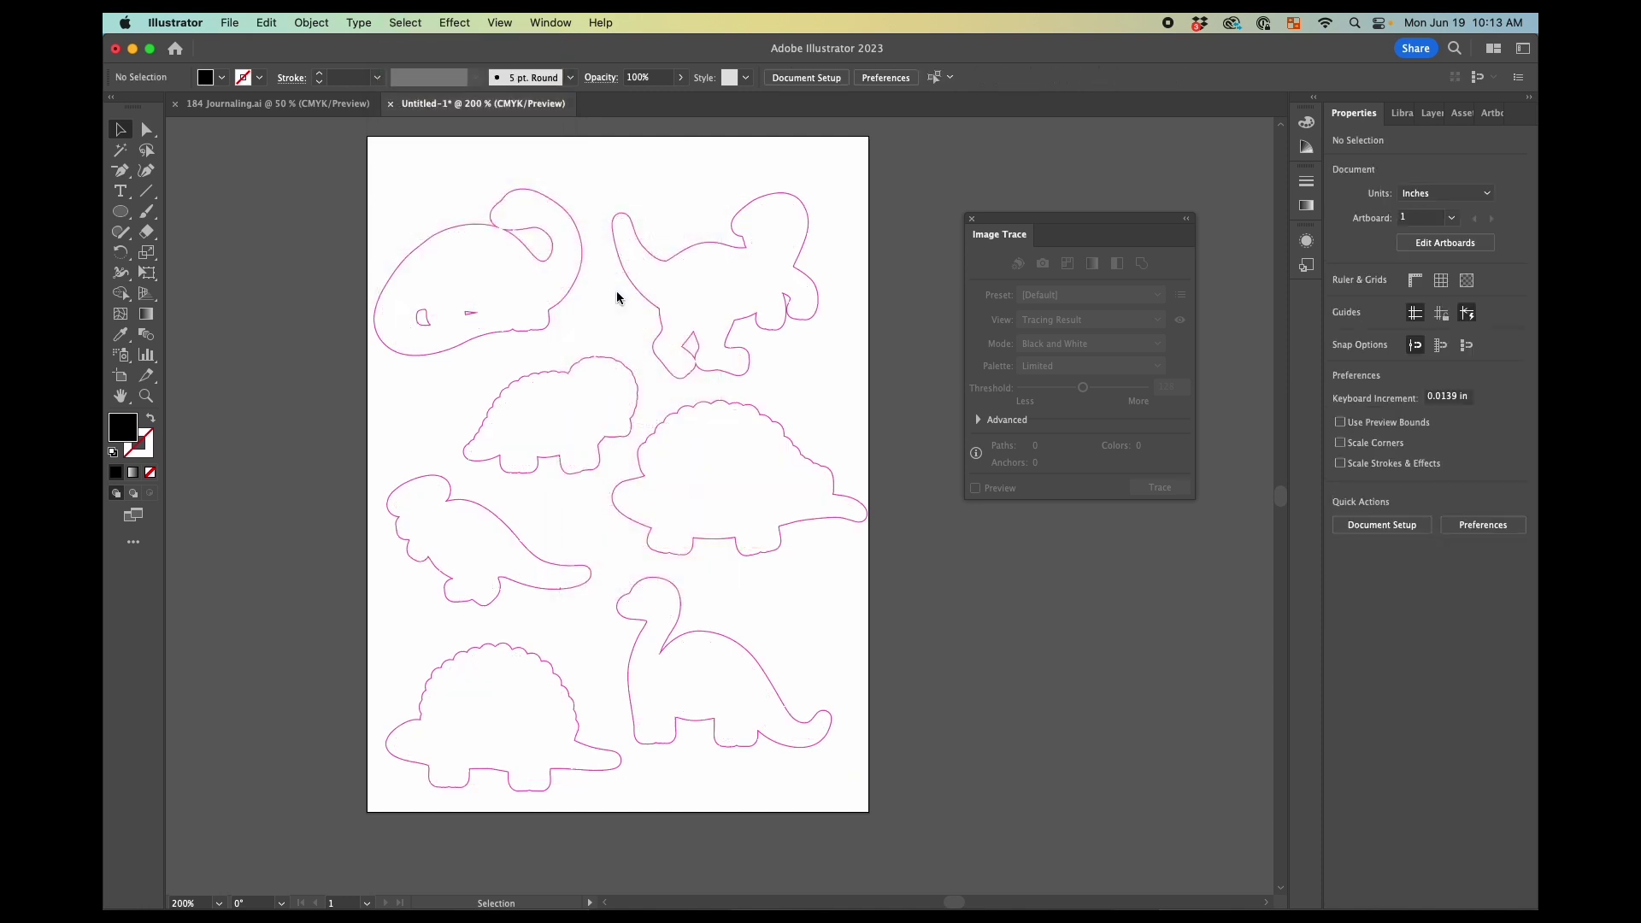
scroll(617, 290, "left", 1)
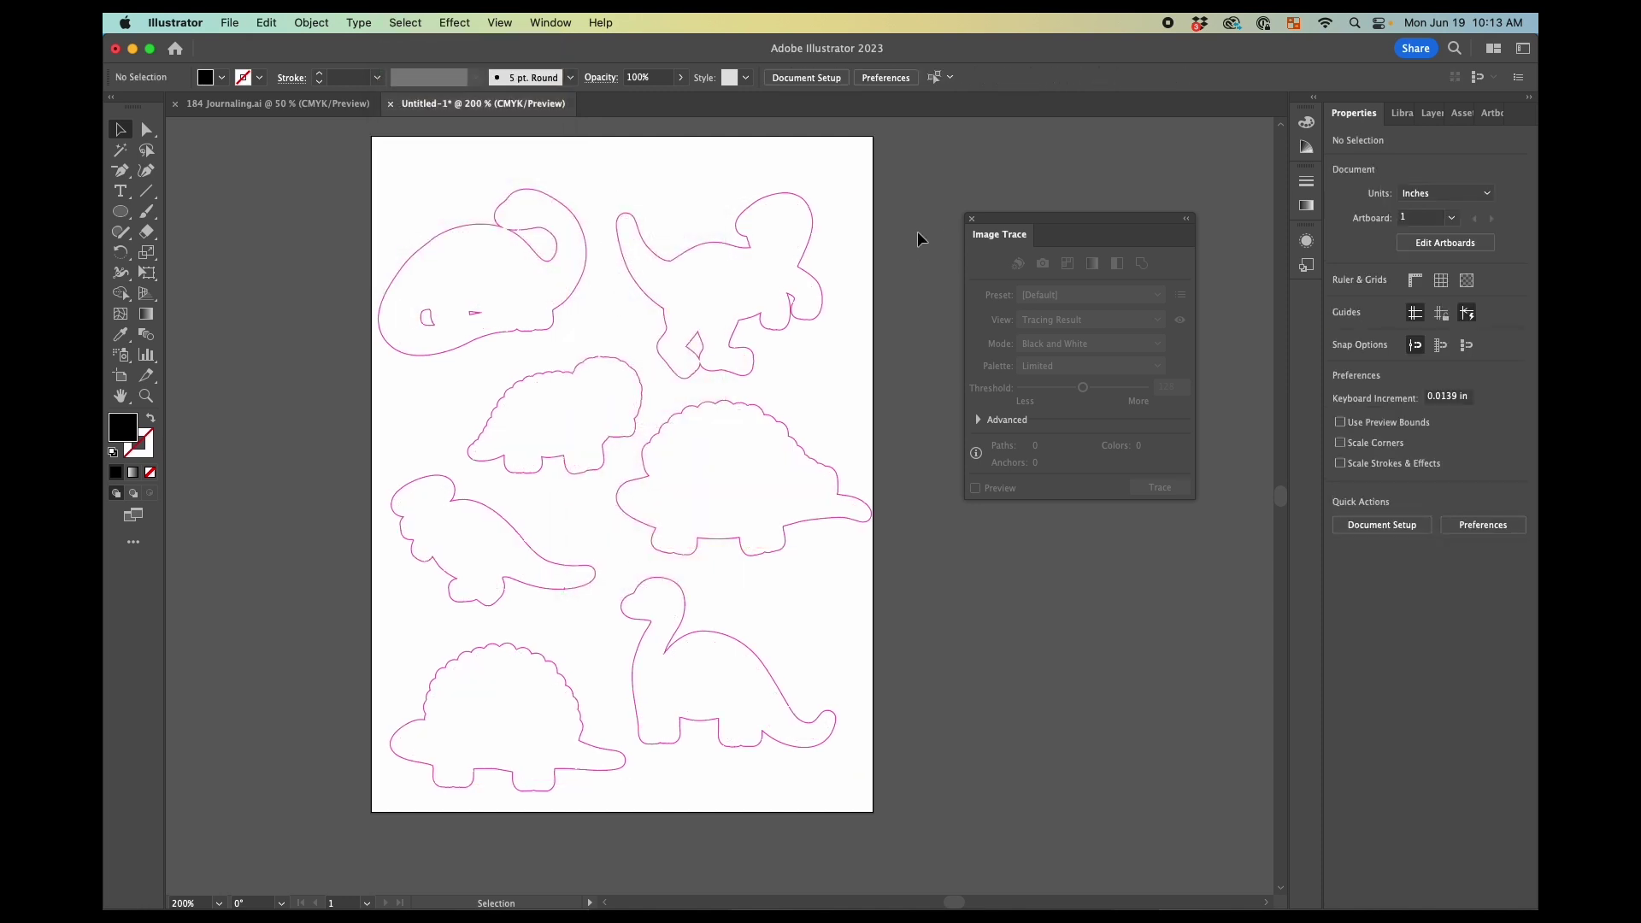
left_click(1431, 113)
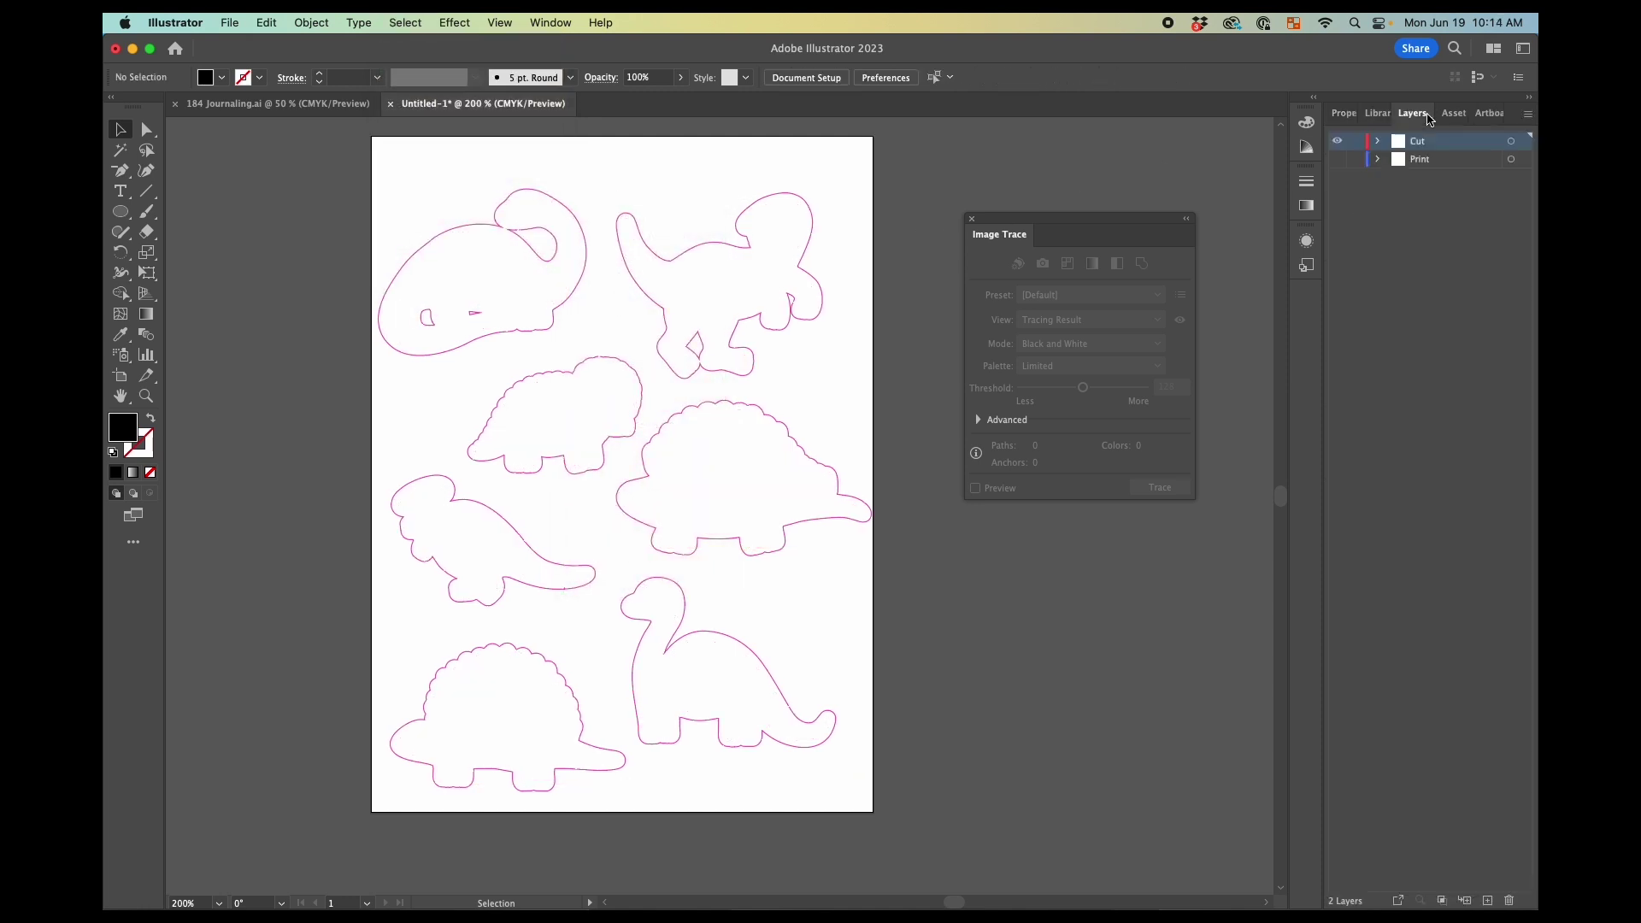
Show the Print layer and zoom in to inspect the magenta cut lines around the coloured dinosaurs
left_click(1337, 160)
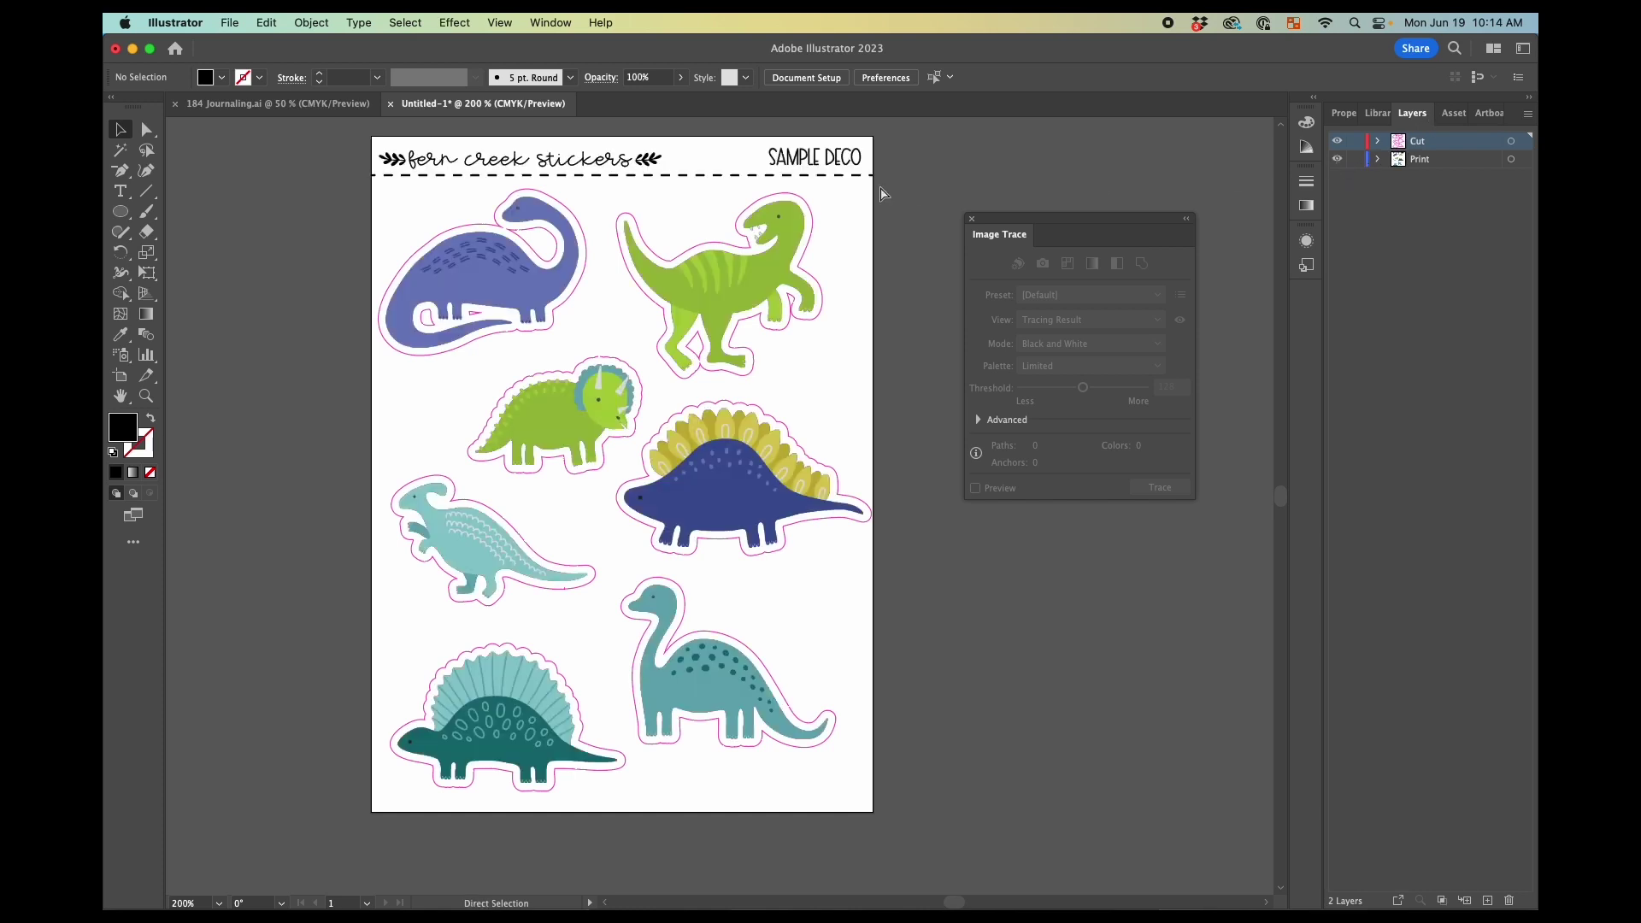
key("super+equal")
key("super+equal")
key("super+equal")
scroll(879, 186, "up", 10)
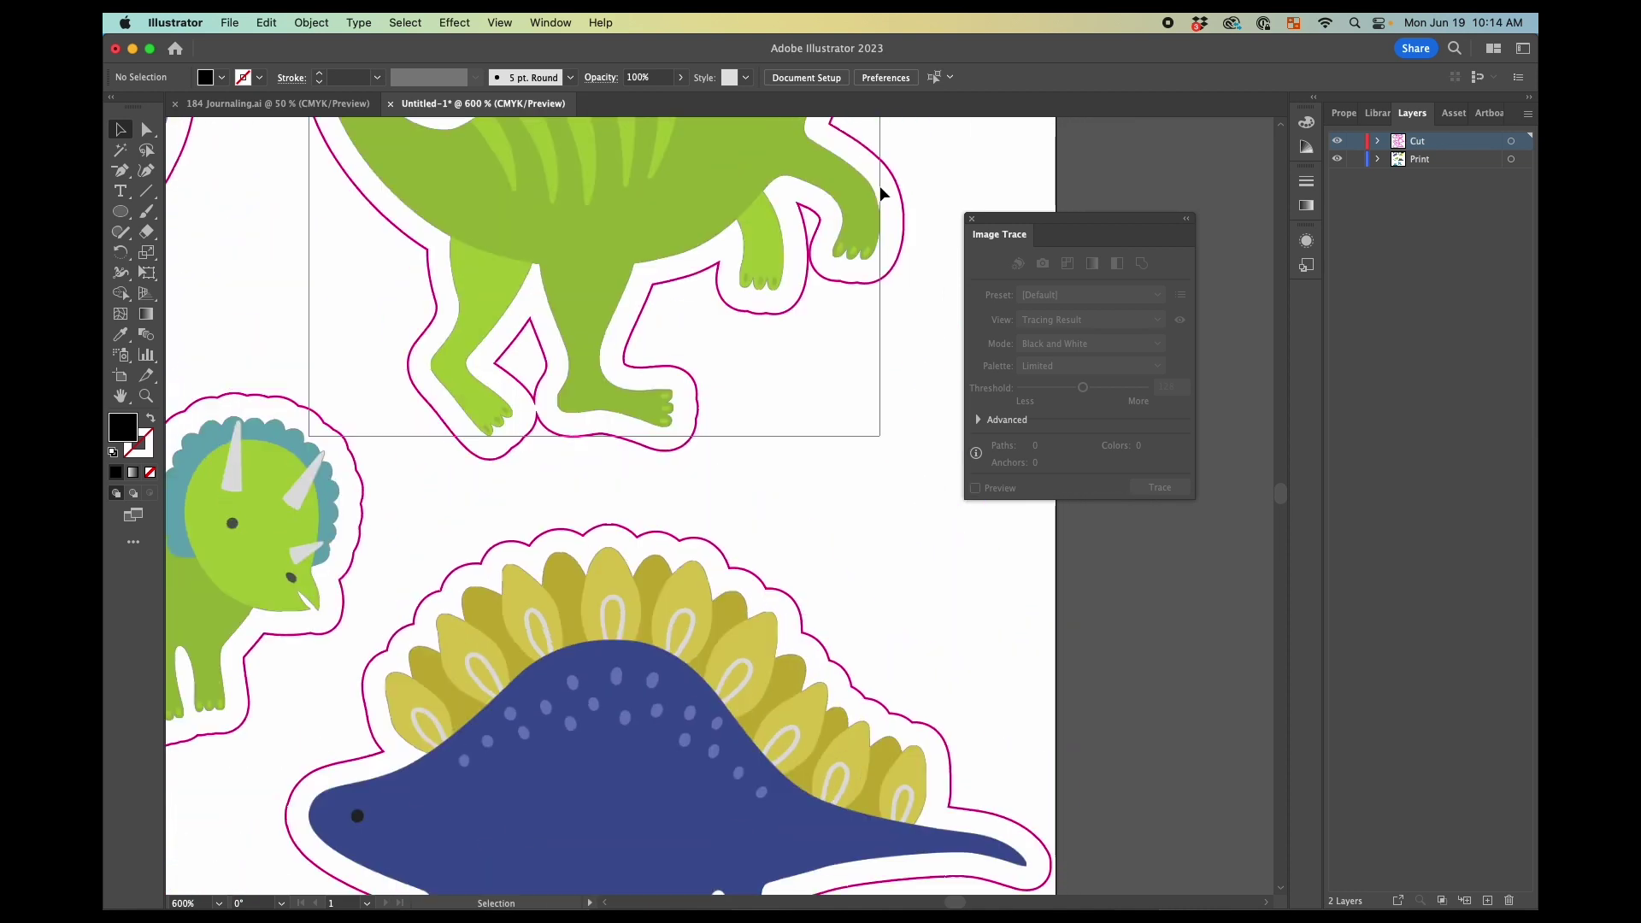
scroll(879, 186, "up", 1)
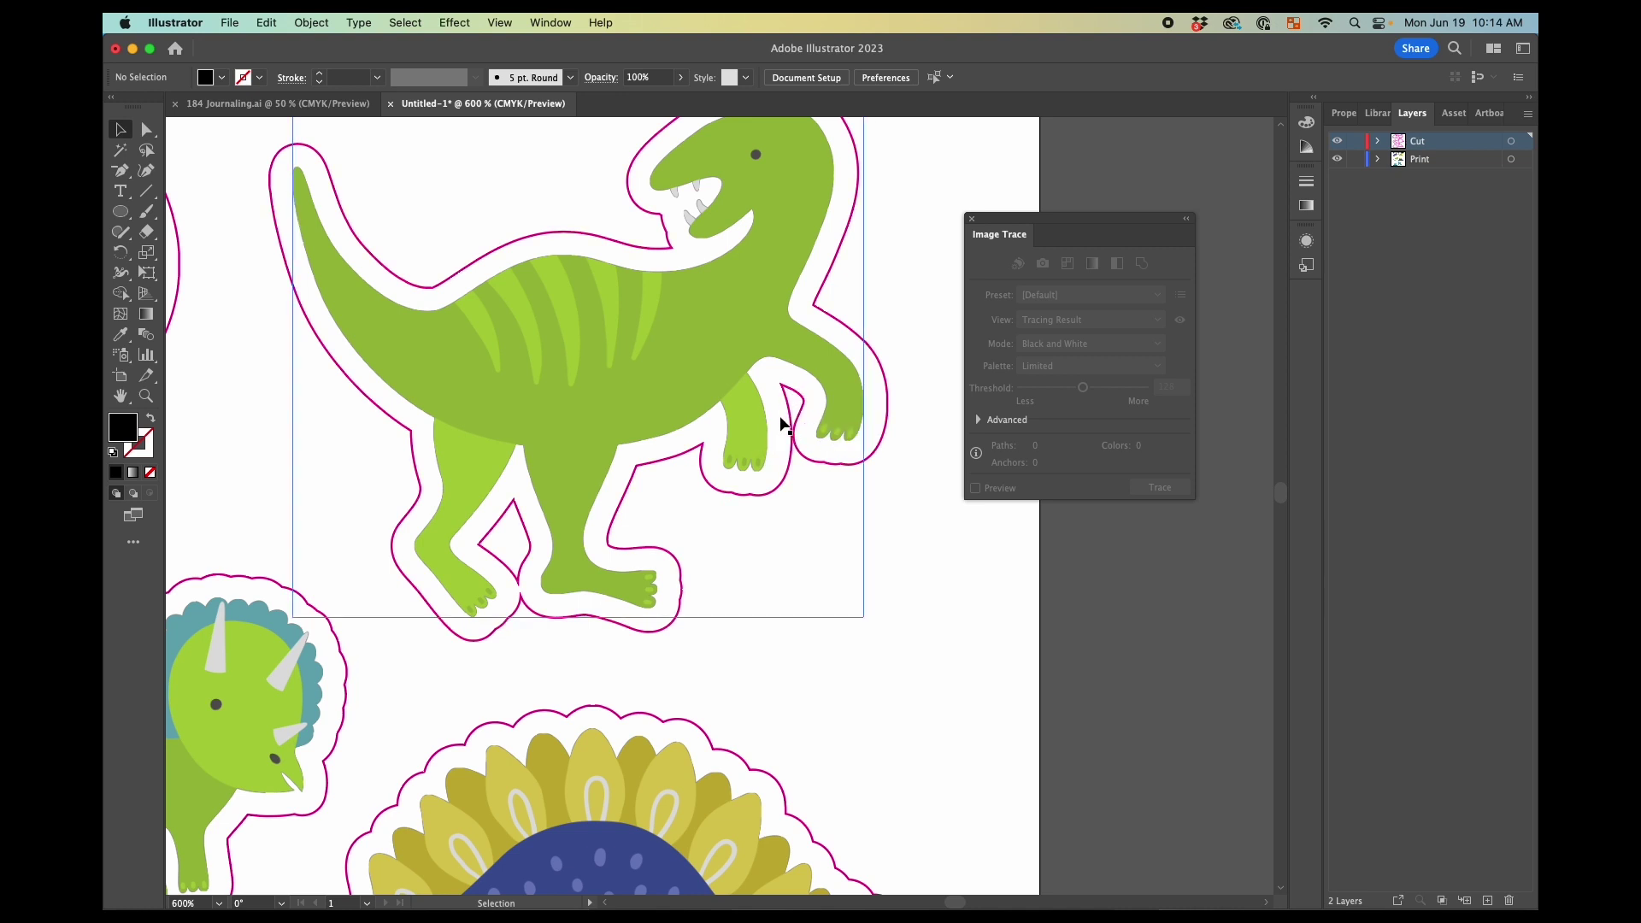
scroll(781, 419, "down", 3)
scroll(780, 415, "down", 1)
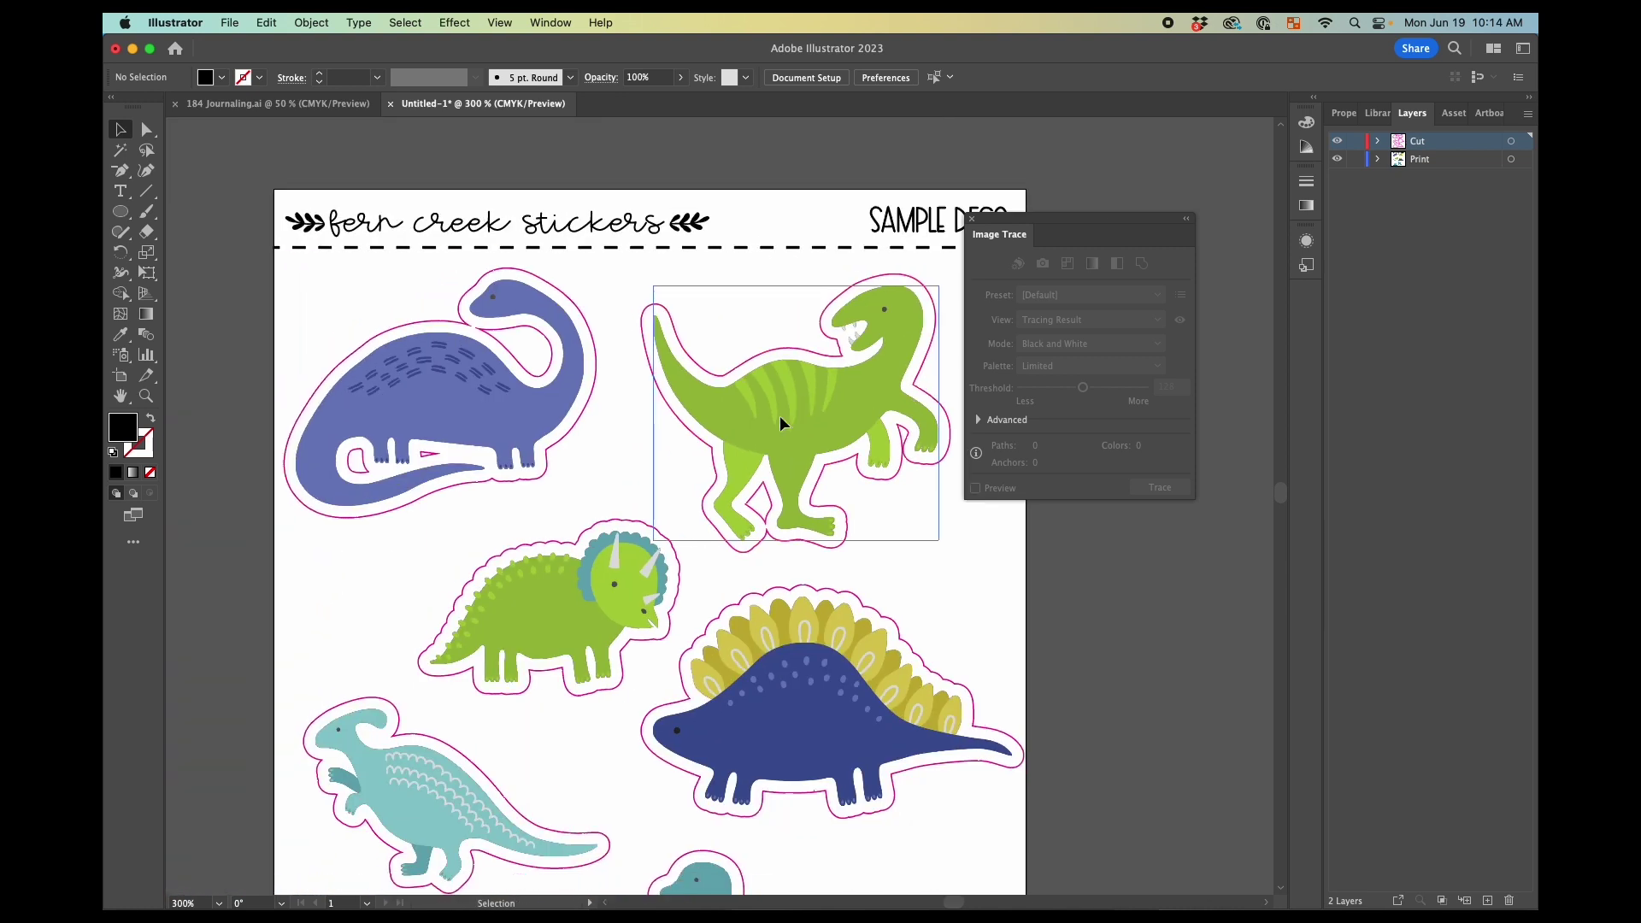
scroll(779, 416, "right", 3)
scroll(780, 415, "down", 2)
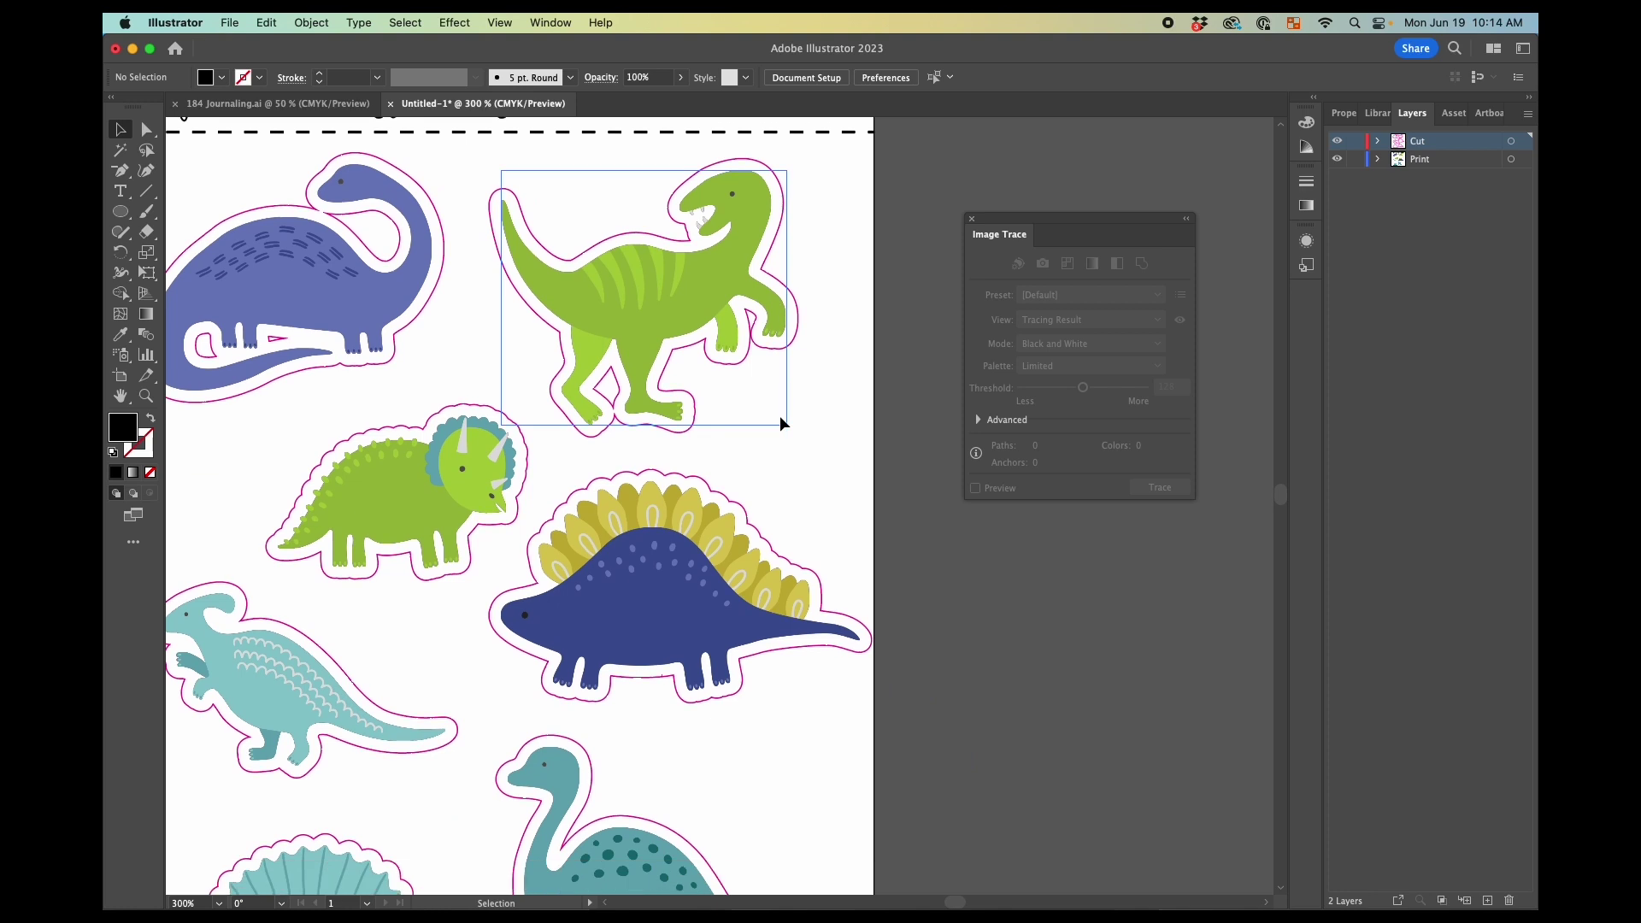
scroll(779, 415, "down", 2)
scroll(779, 416, "down", 1)
scroll(779, 415, "left", 1)
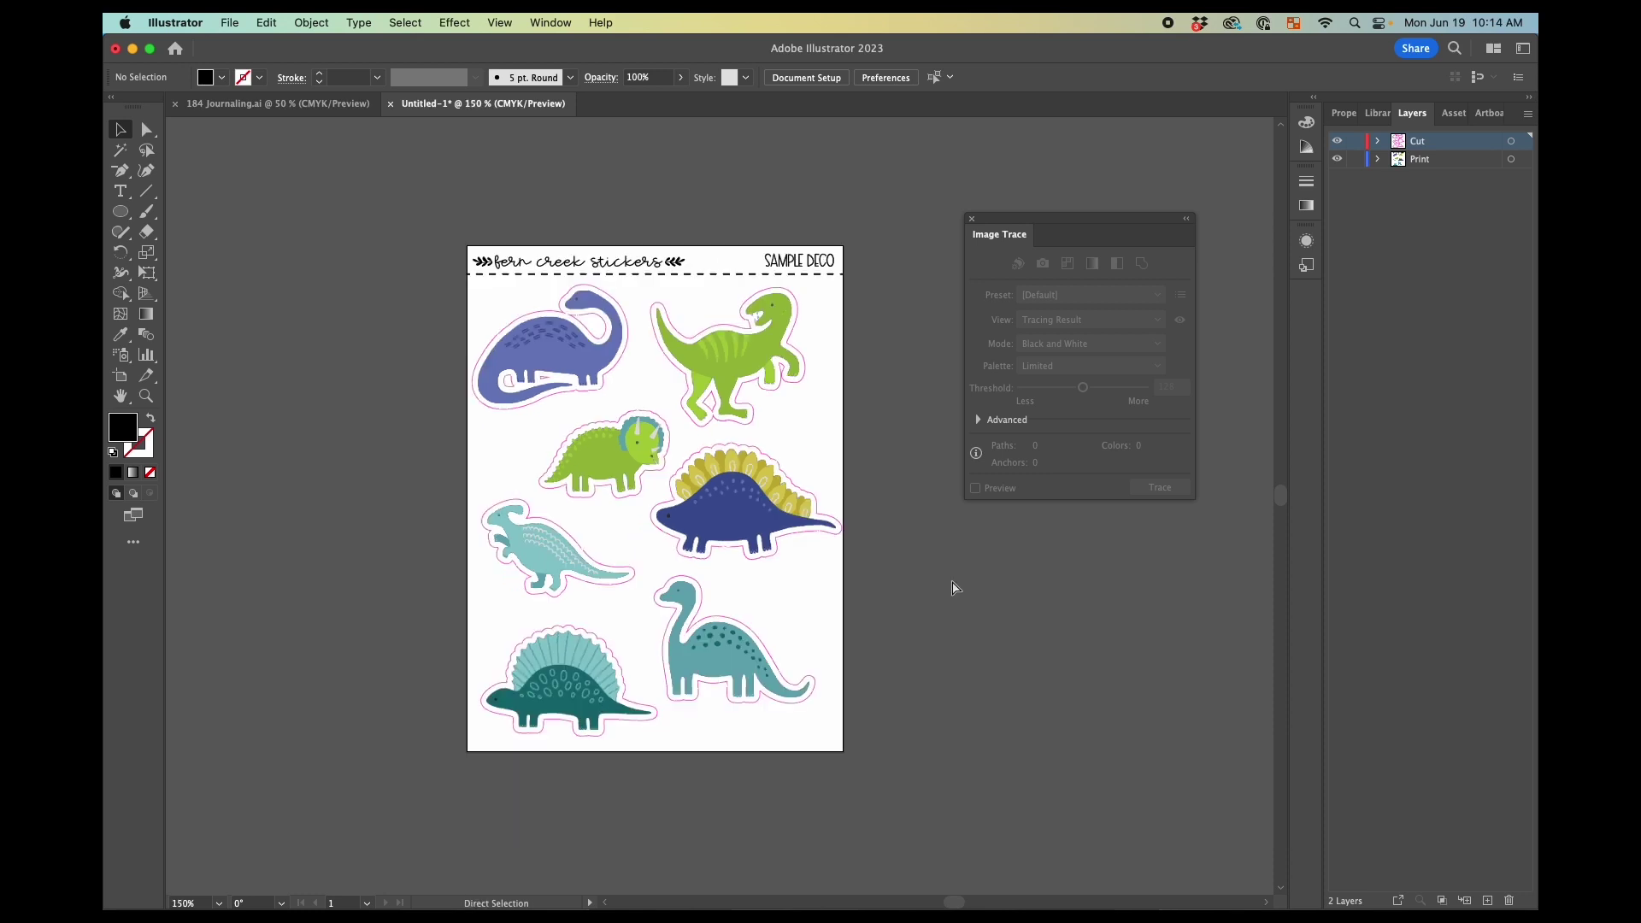
key("super+equal")
Close the Image Trace panel, then group and ungroup all the stickers
scroll(950, 581, "down", 3)
scroll(950, 581, "right", 3)
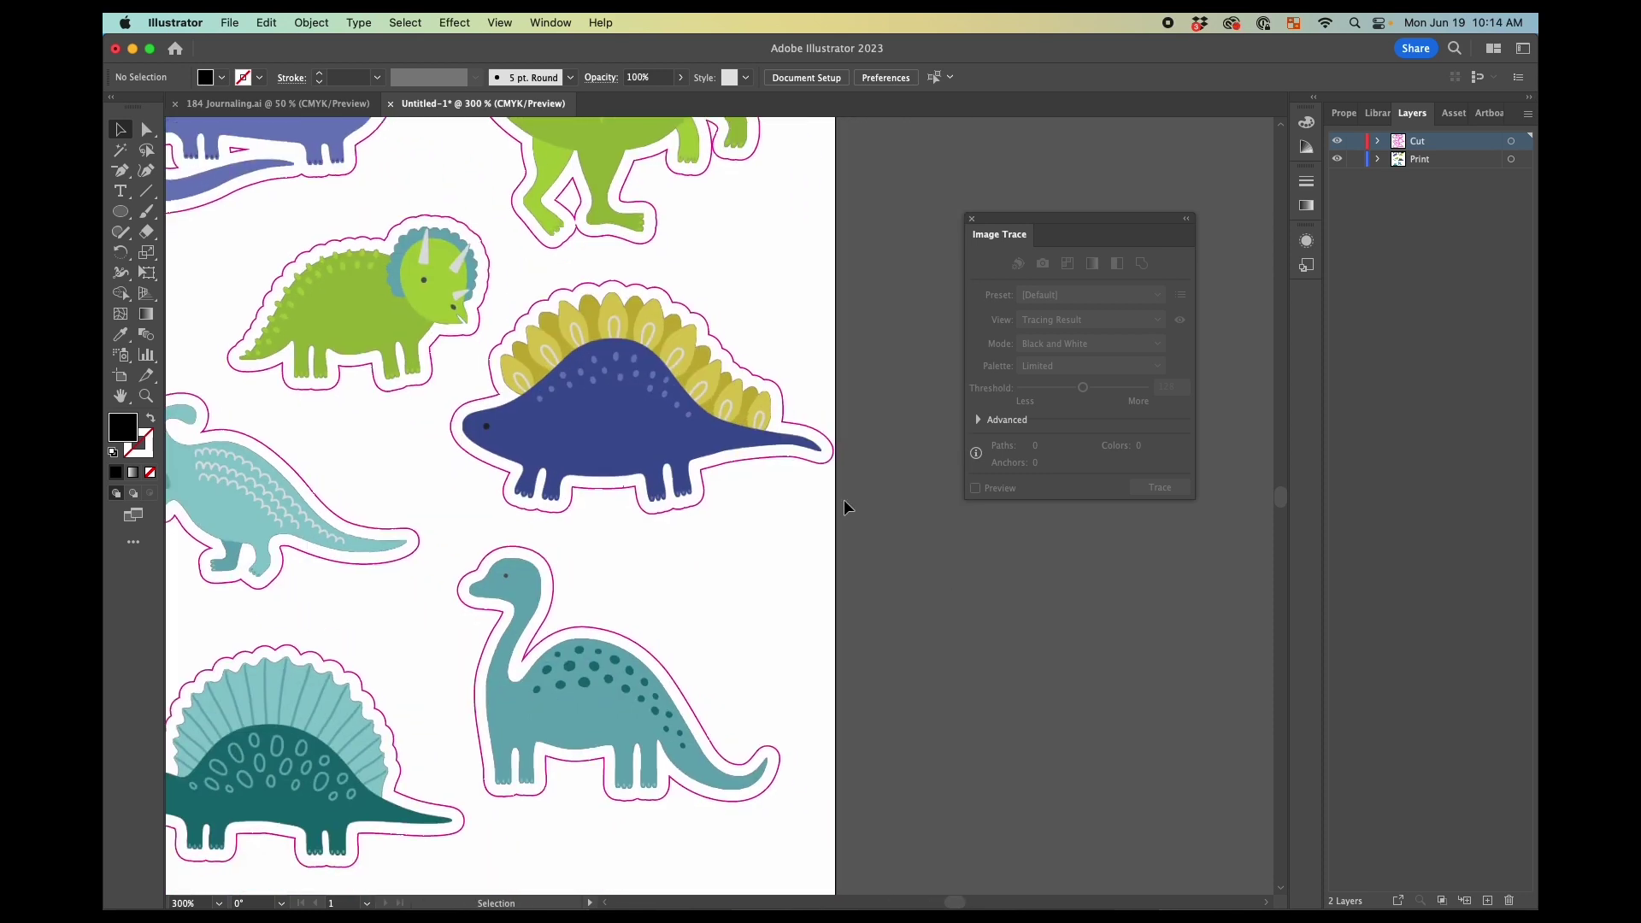
scroll(843, 501, "left", 5)
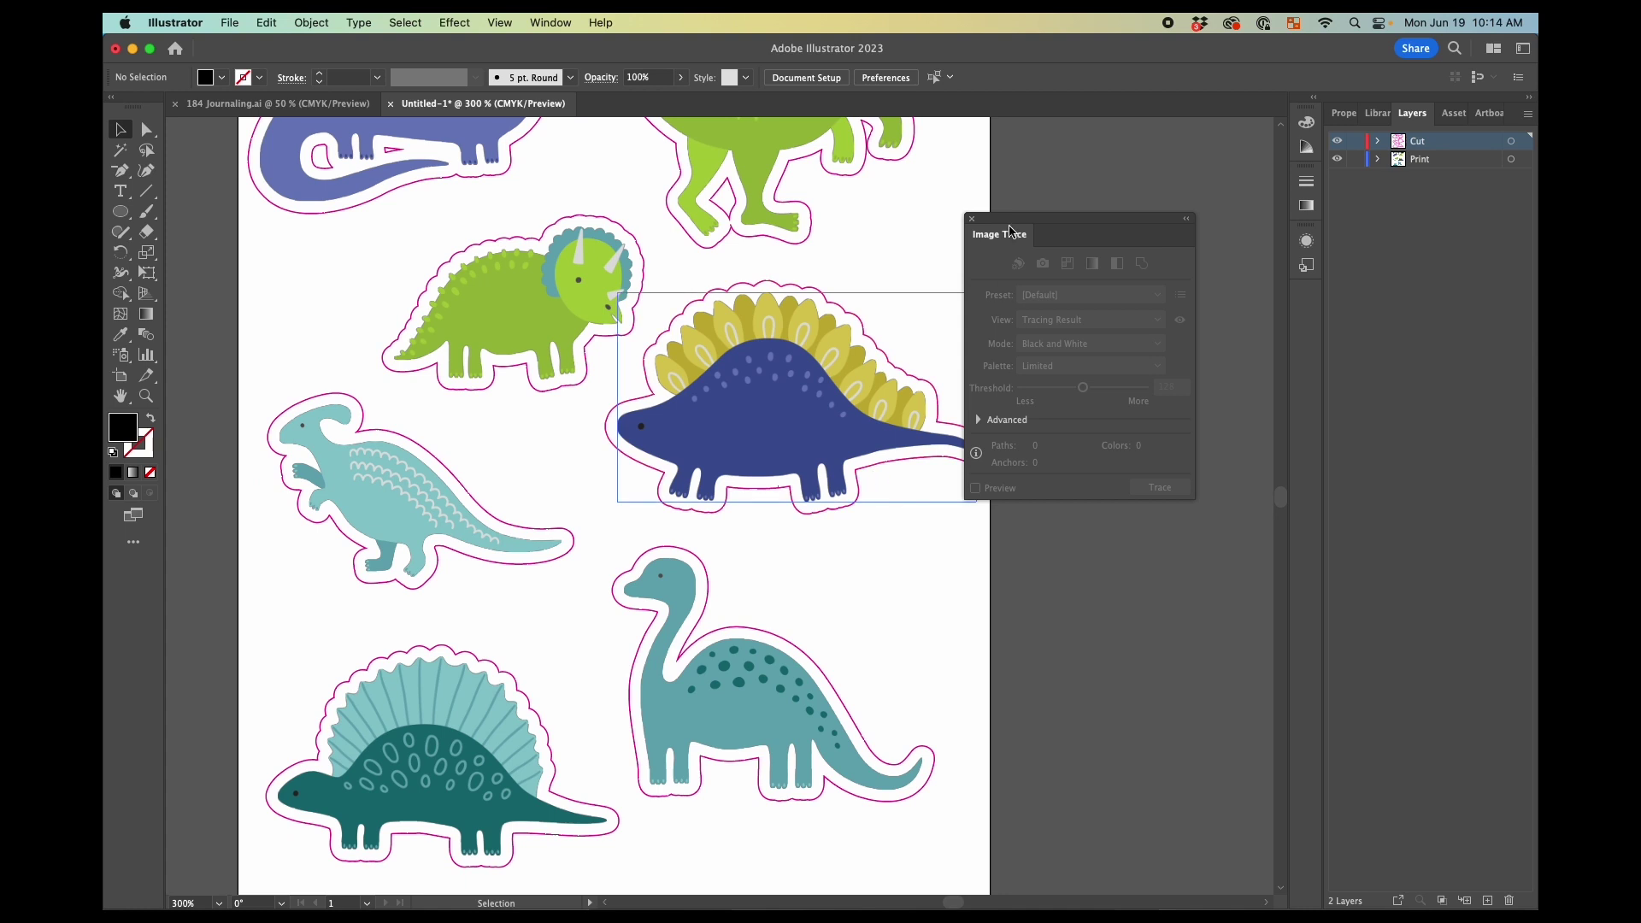
left_click(971, 220)
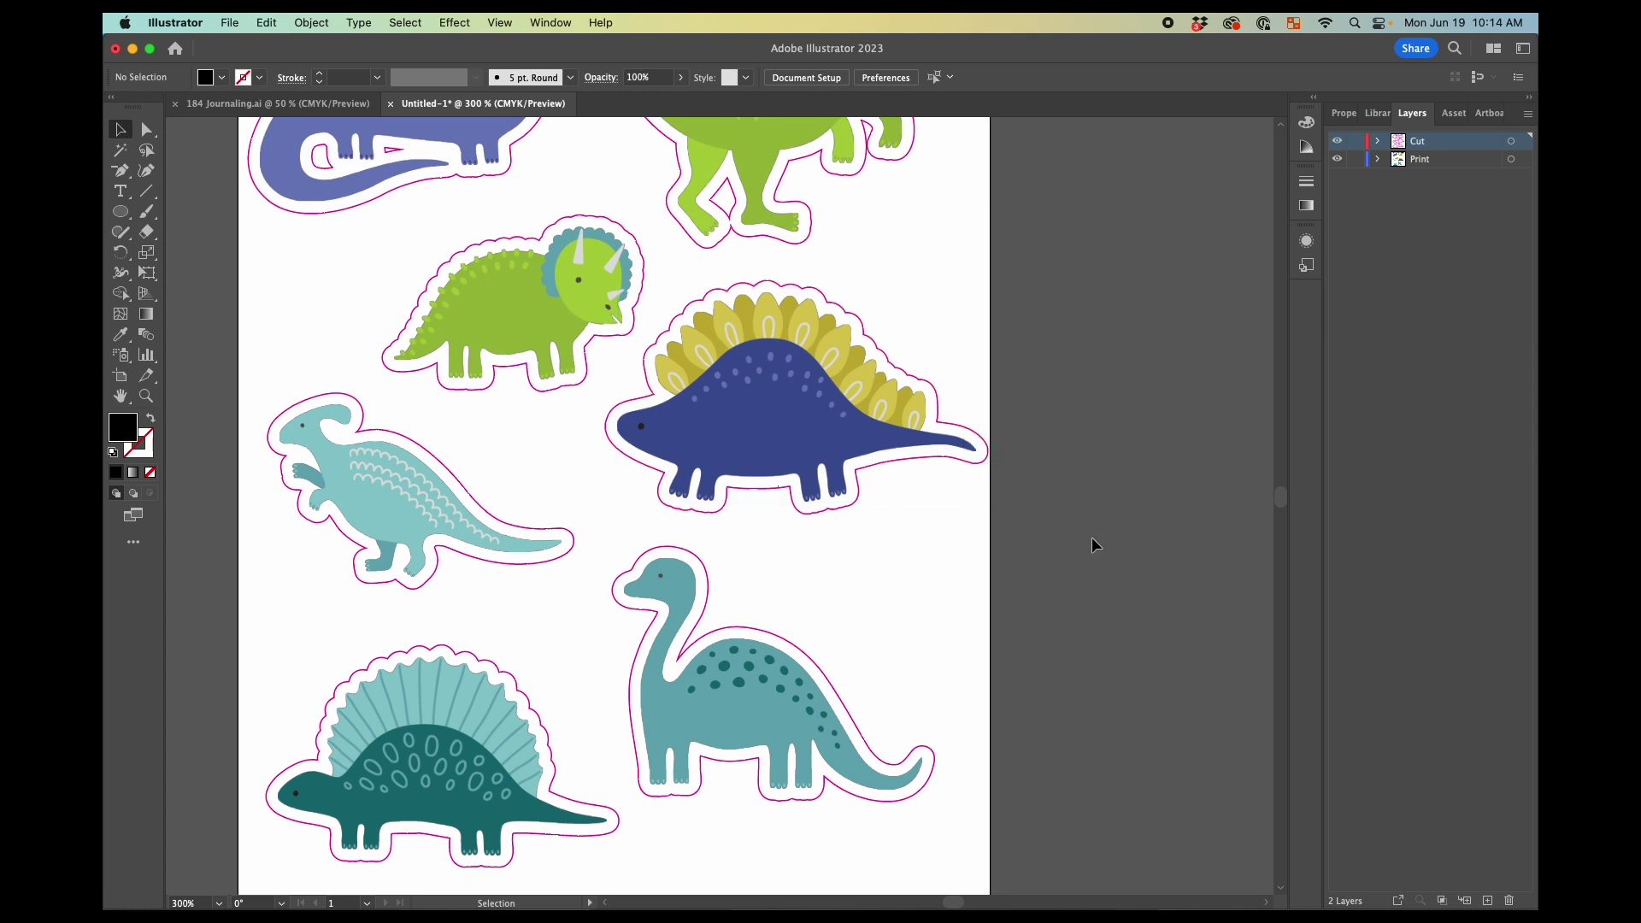
key("super+a")
key("super+g")
left_click(1343, 113)
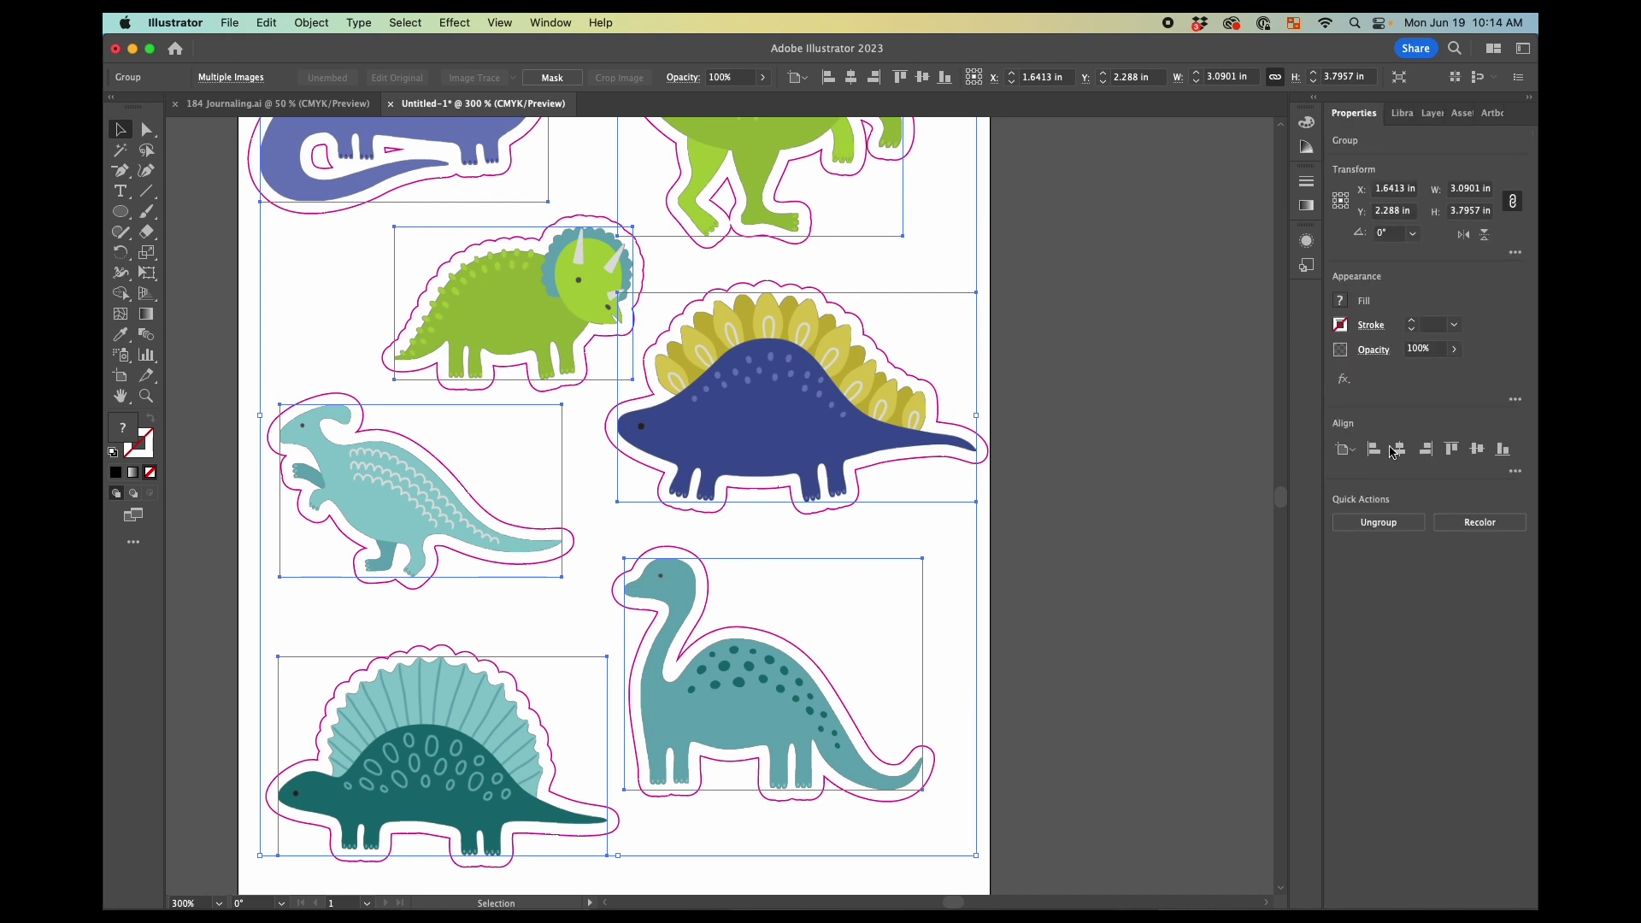
left_click(1378, 522)
left_click(1115, 326)
Move the triceratops sticker up-left, then enlarge and reposition the brontosaurus sticker
left_click_drag(1084, 465, 791, 388)
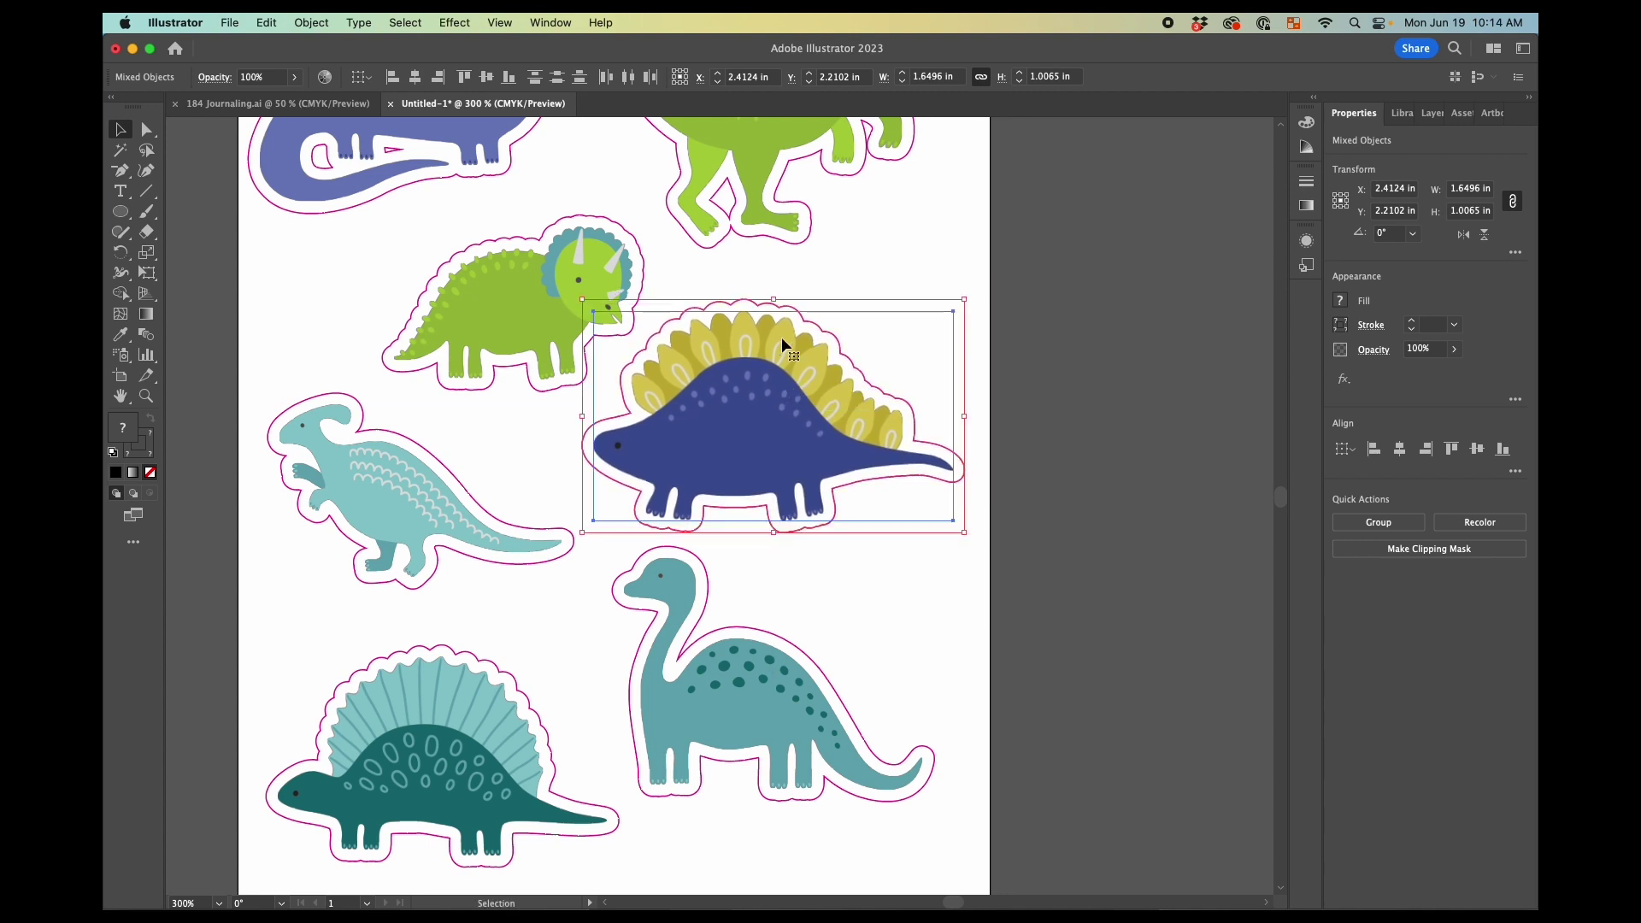
left_click_drag(506, 324, 506, 325)
left_click_drag(505, 325, 465, 306)
scroll(948, 629, "down", 1)
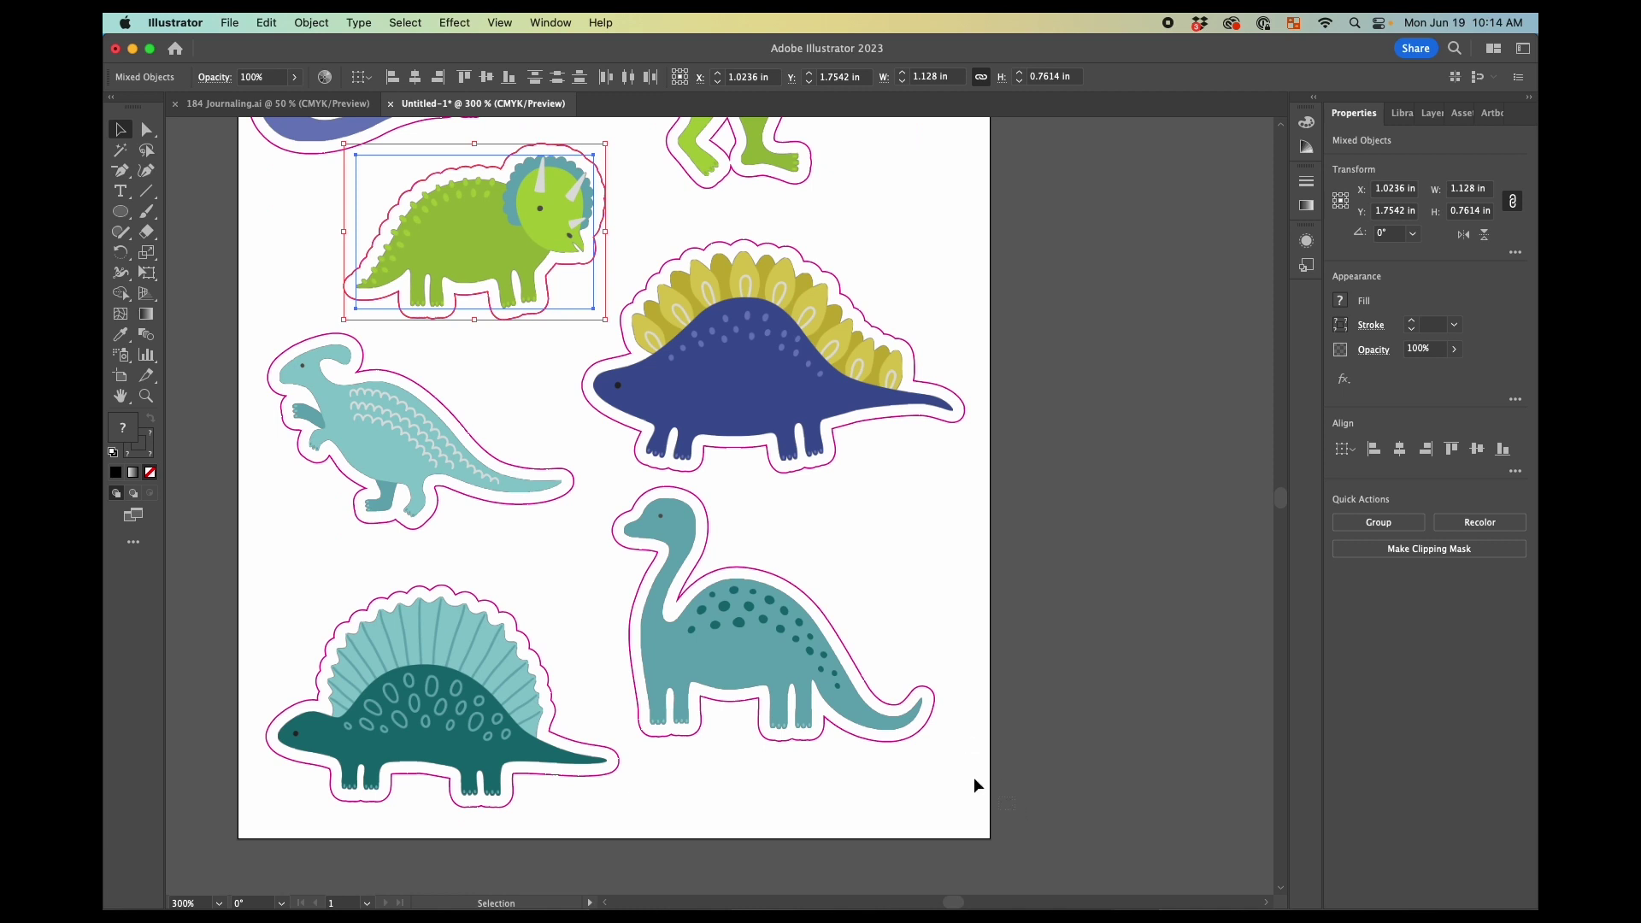
left_click_drag(972, 778, 872, 693)
left_click_drag(733, 604, 697, 609)
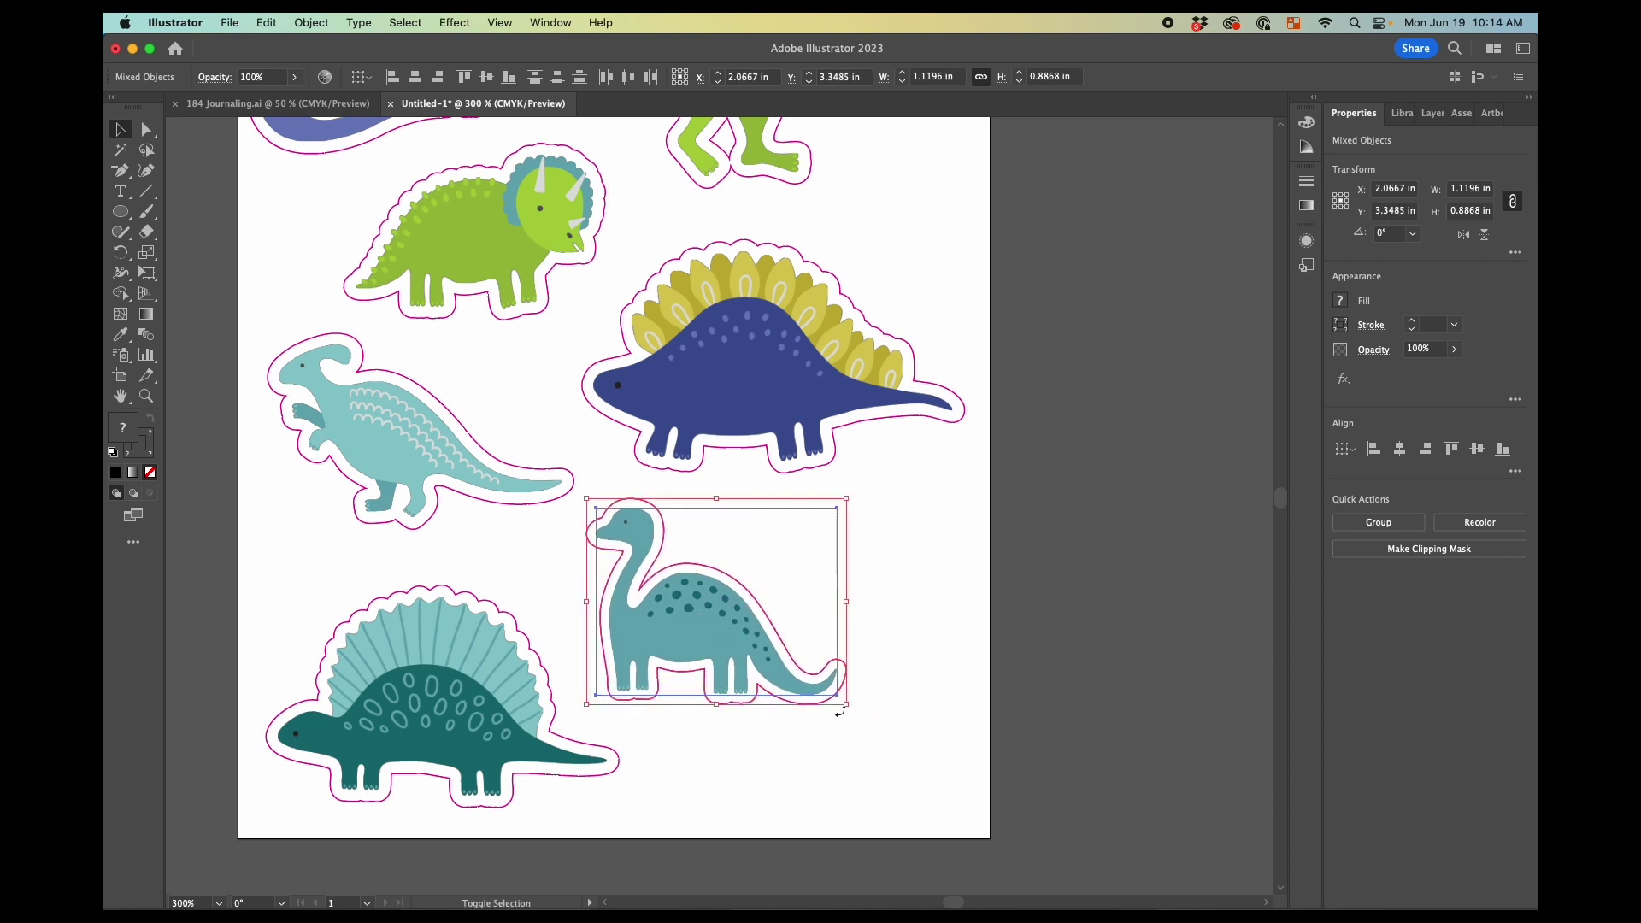
left_click_drag(846, 706, 931, 769)
left_click_drag(684, 658, 701, 648)
left_click(1089, 540)
Toggle the Print layer's visibility and zoom in and out to check the cut lines
key("super+minus")
key("super+minus")
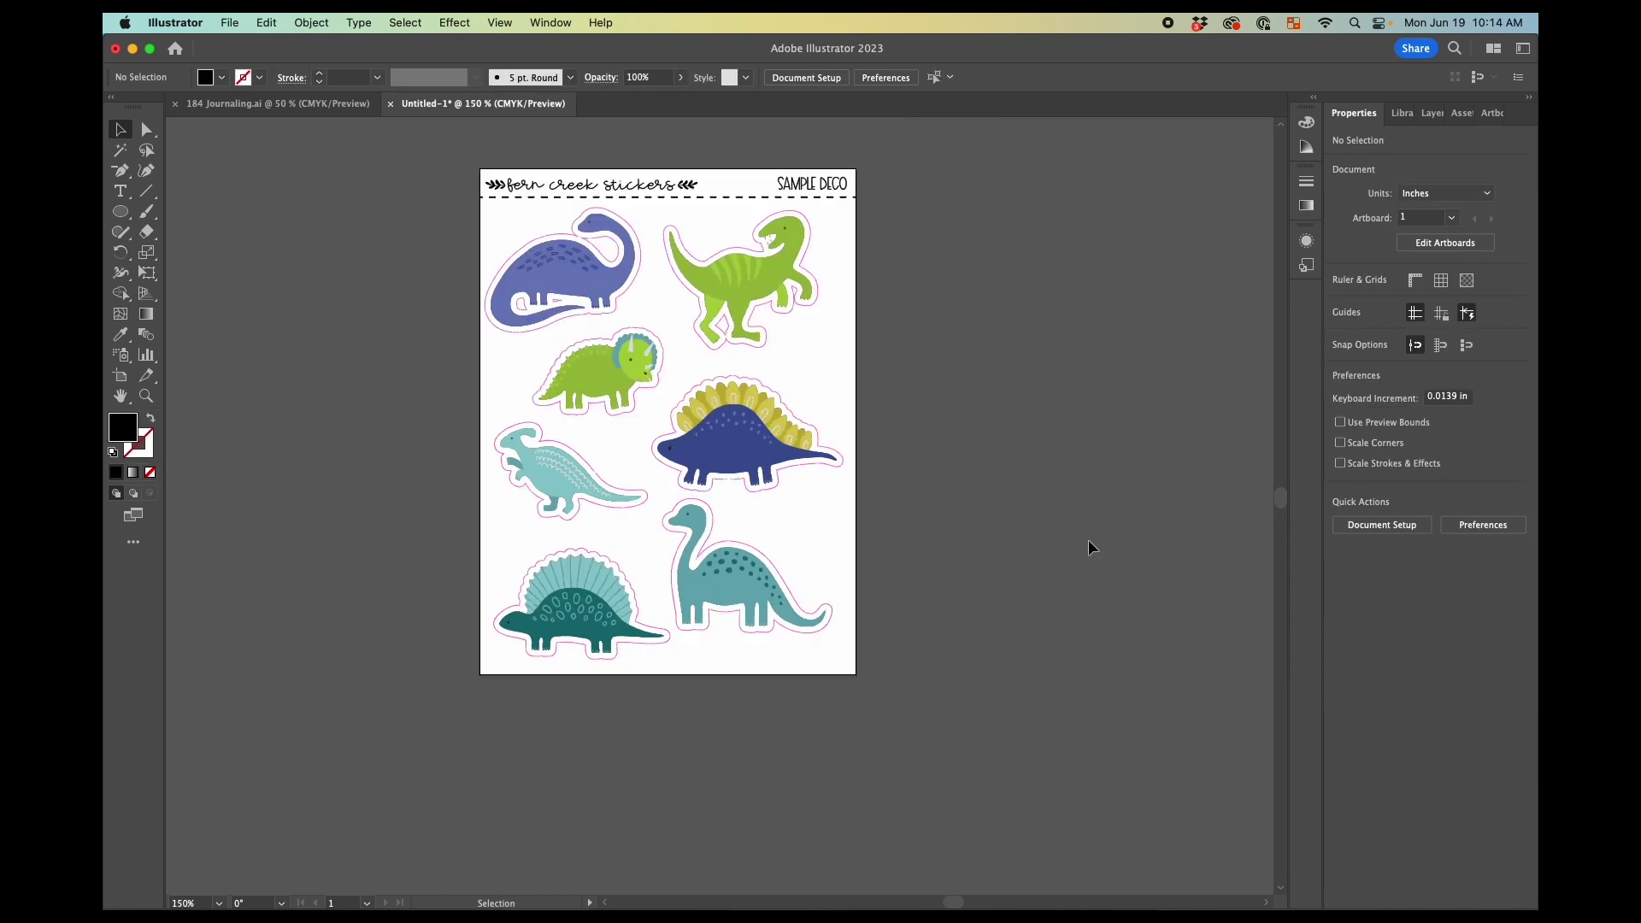
scroll(1089, 540, "down", 1)
left_click(1429, 115)
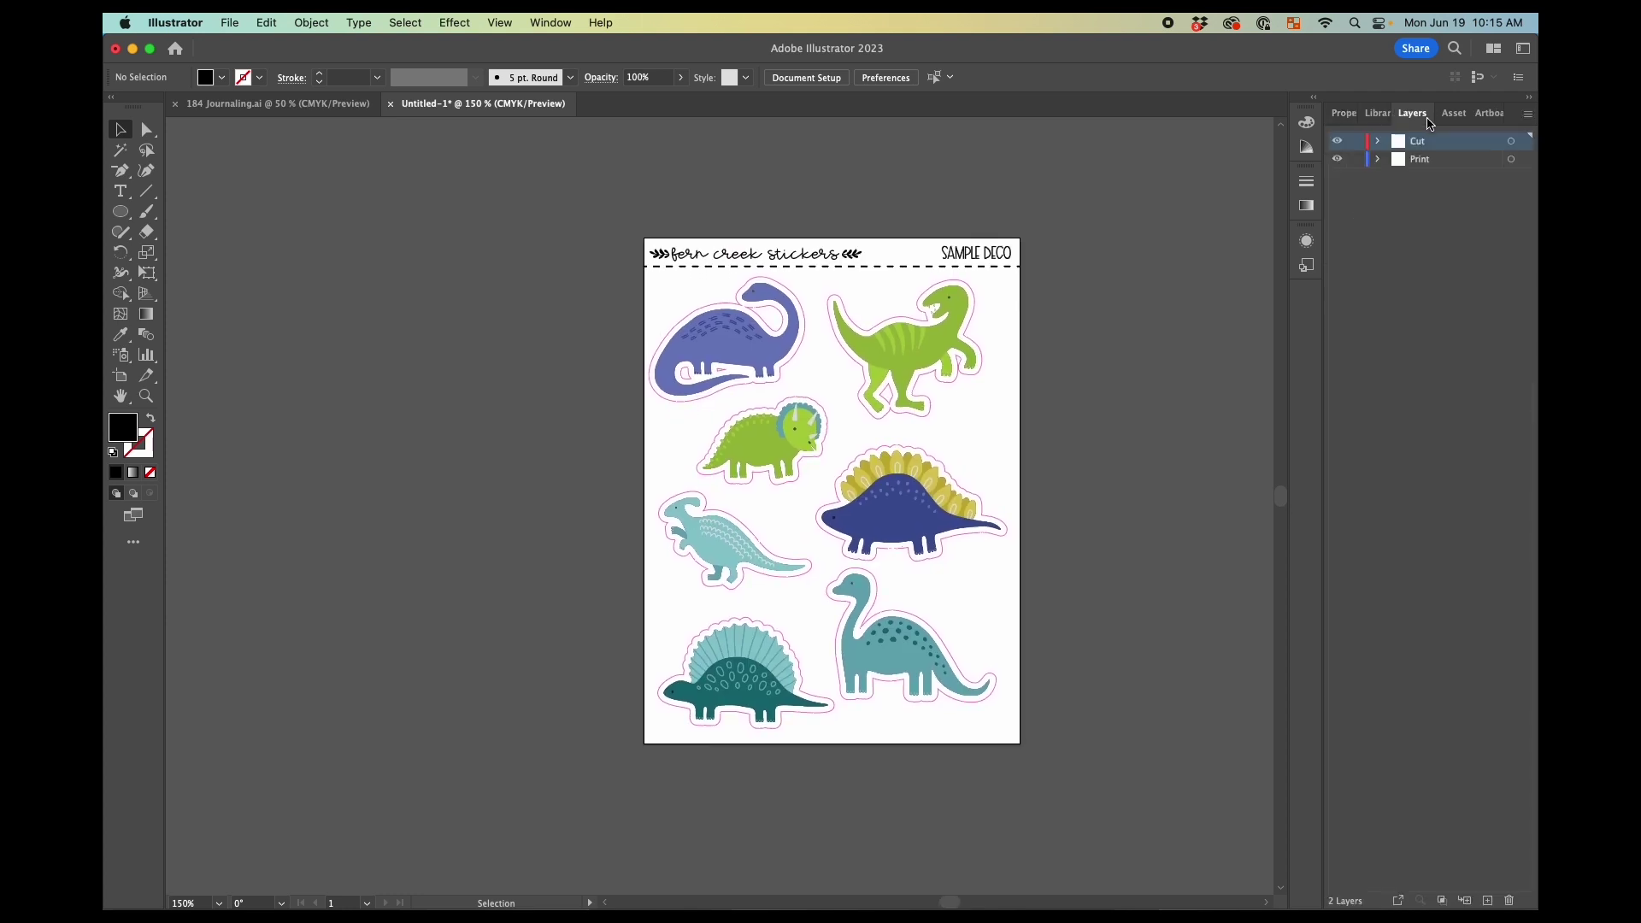
left_click(1338, 159)
scroll(1055, 266, "right", 2)
key("super+equal")
key("super+equal")
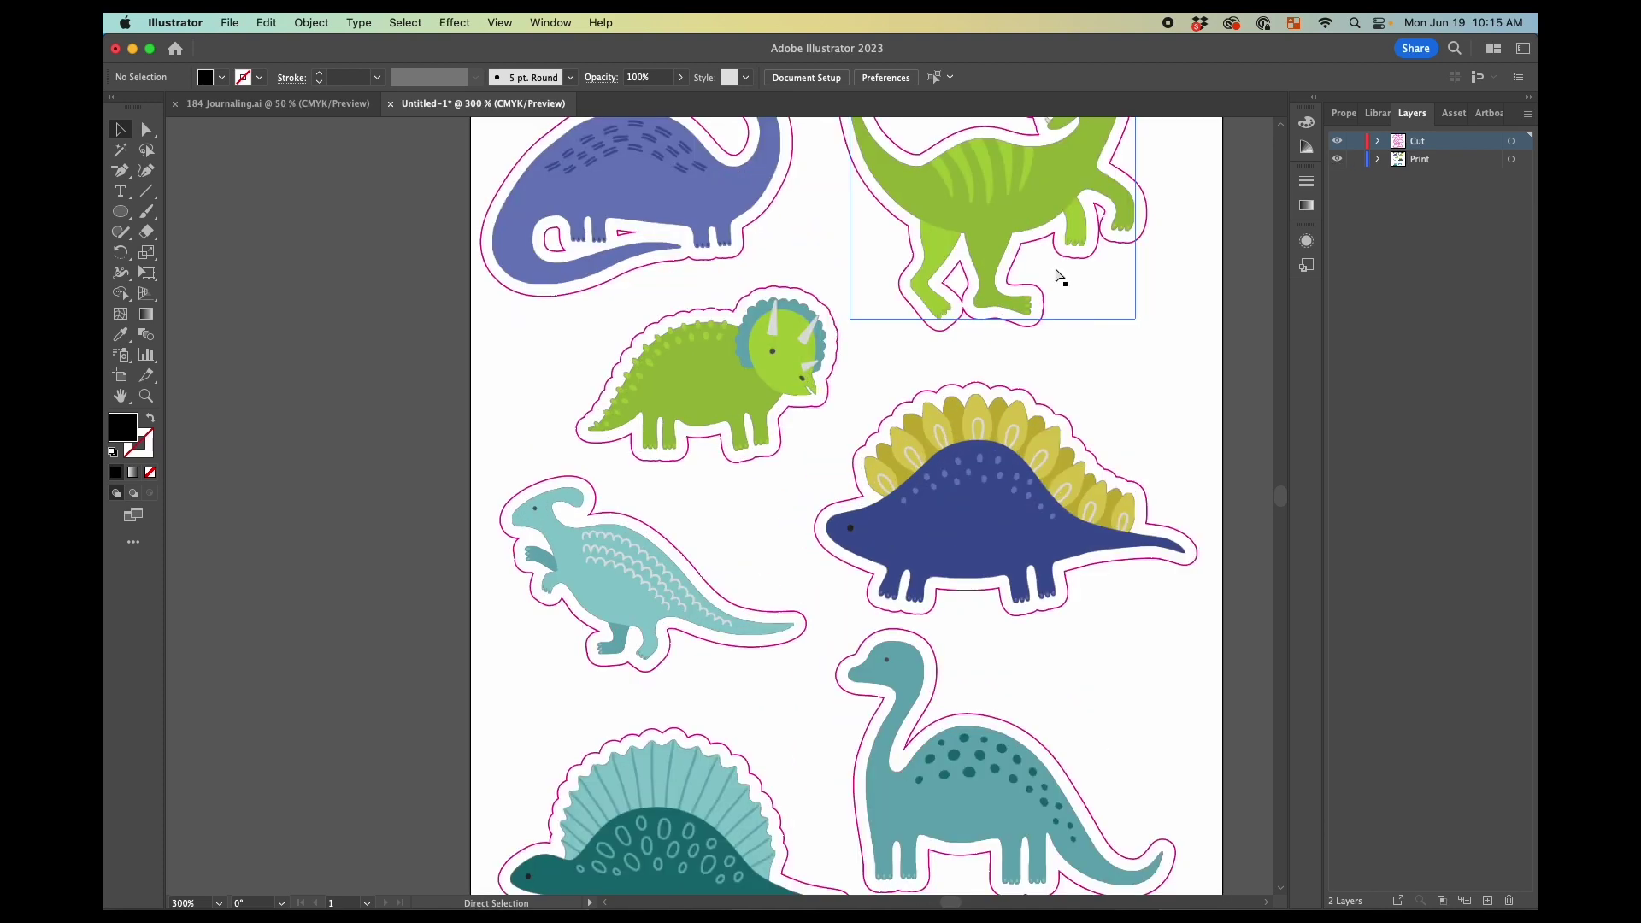
key("super+minus")
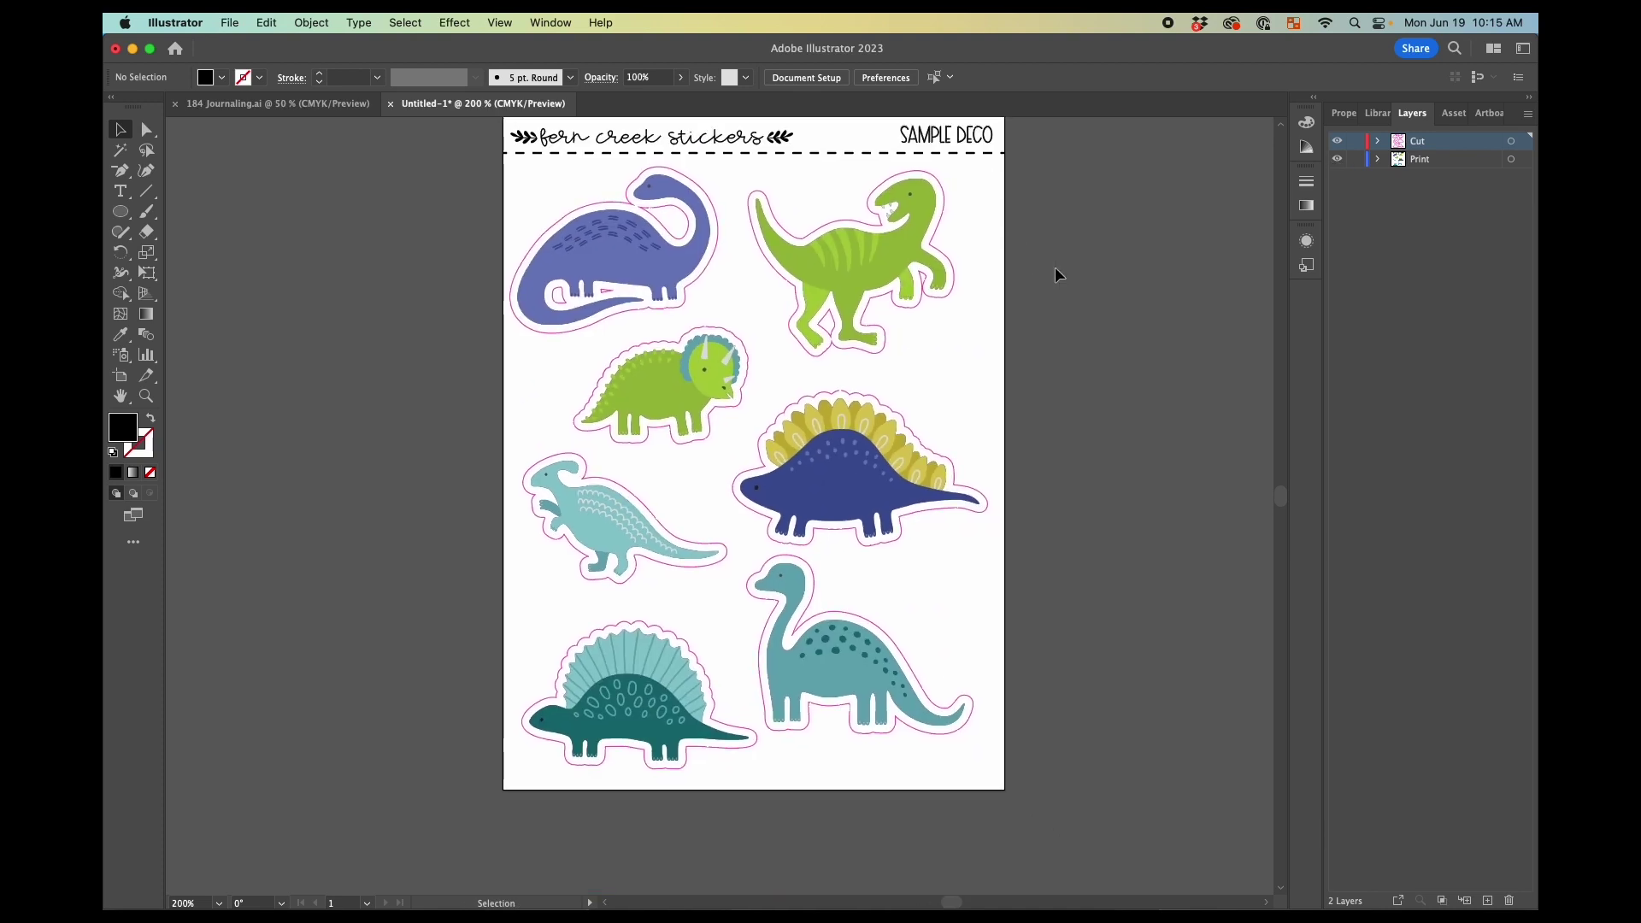